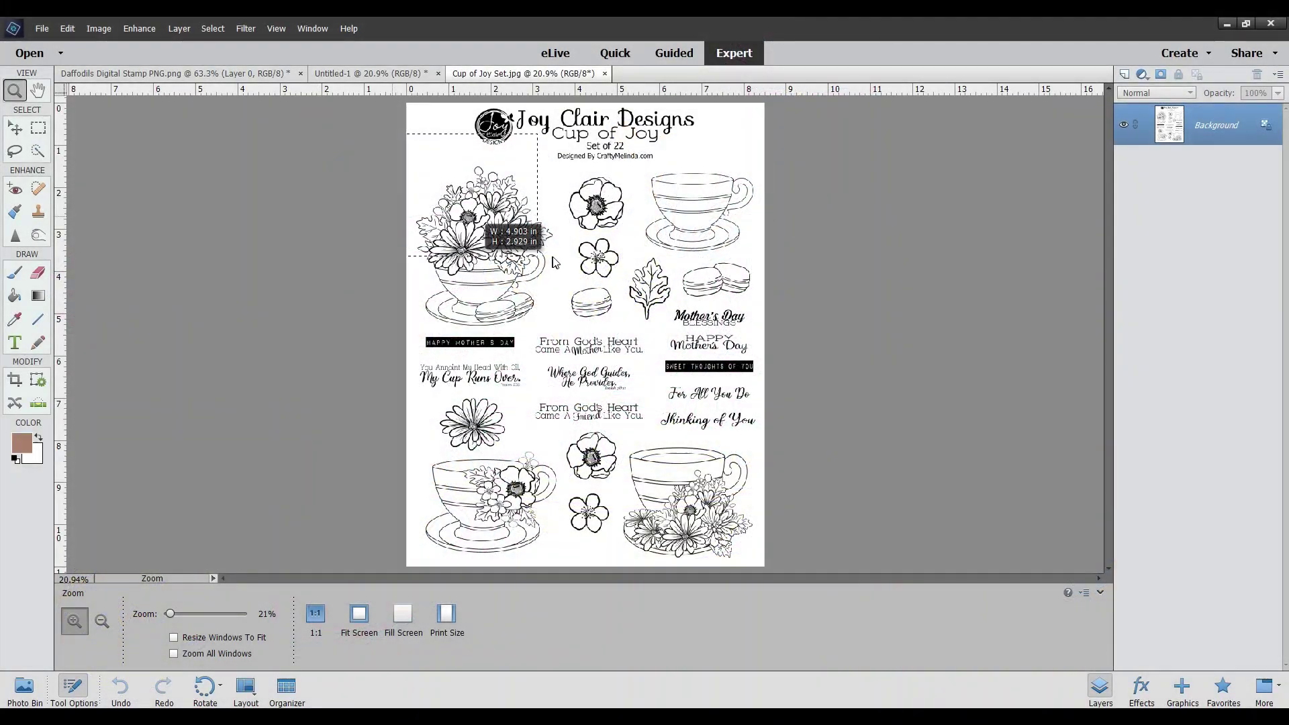
Zoom into the Cup of Joy sheet and scroll until the plain teacup stamp is centered
left_click(553, 257)
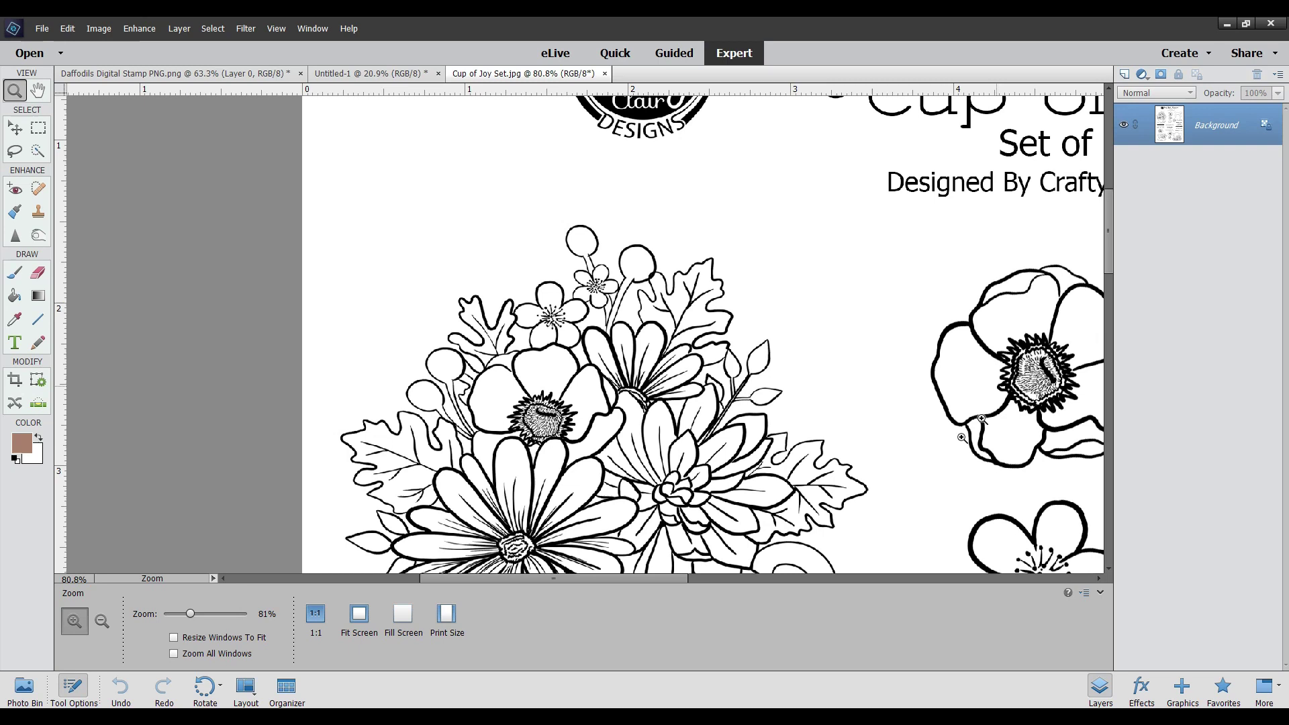
left_click_drag(670, 579, 868, 593)
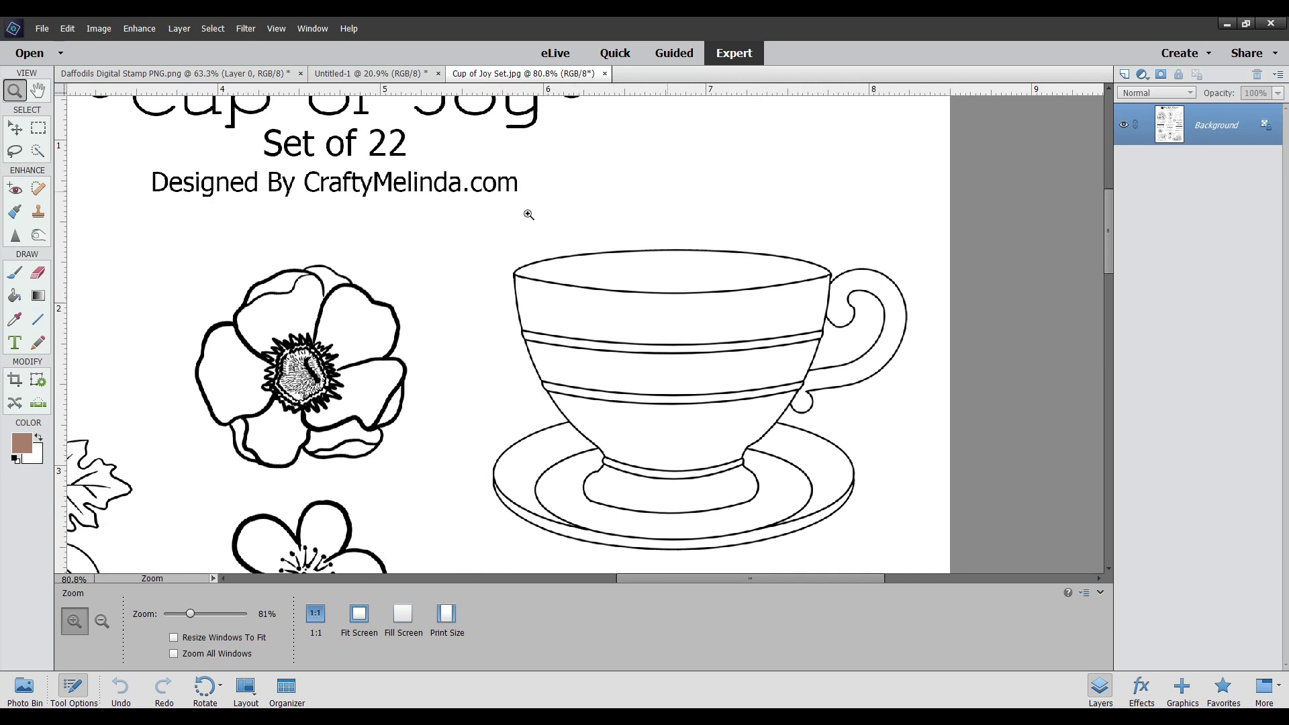
Pick a pink foreground and bucket-fill the cup's three bands, foot and handle
left_click(22, 443)
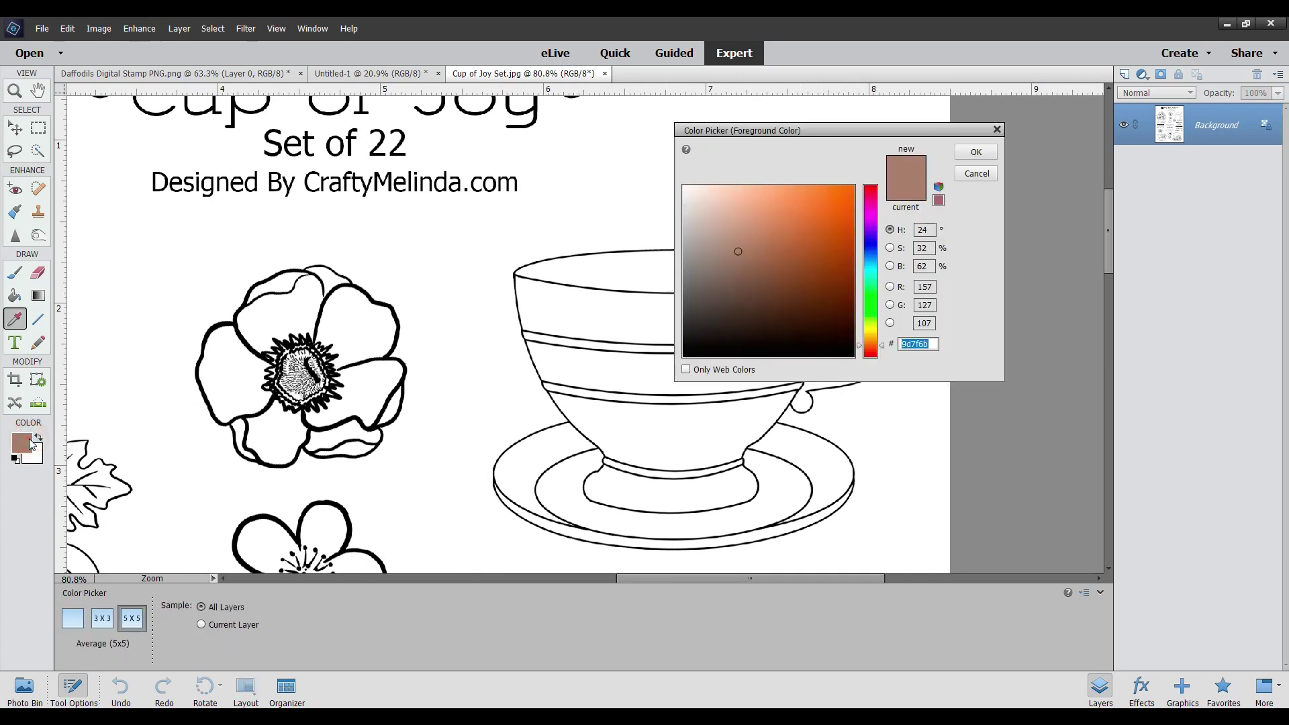
left_click(872, 212)
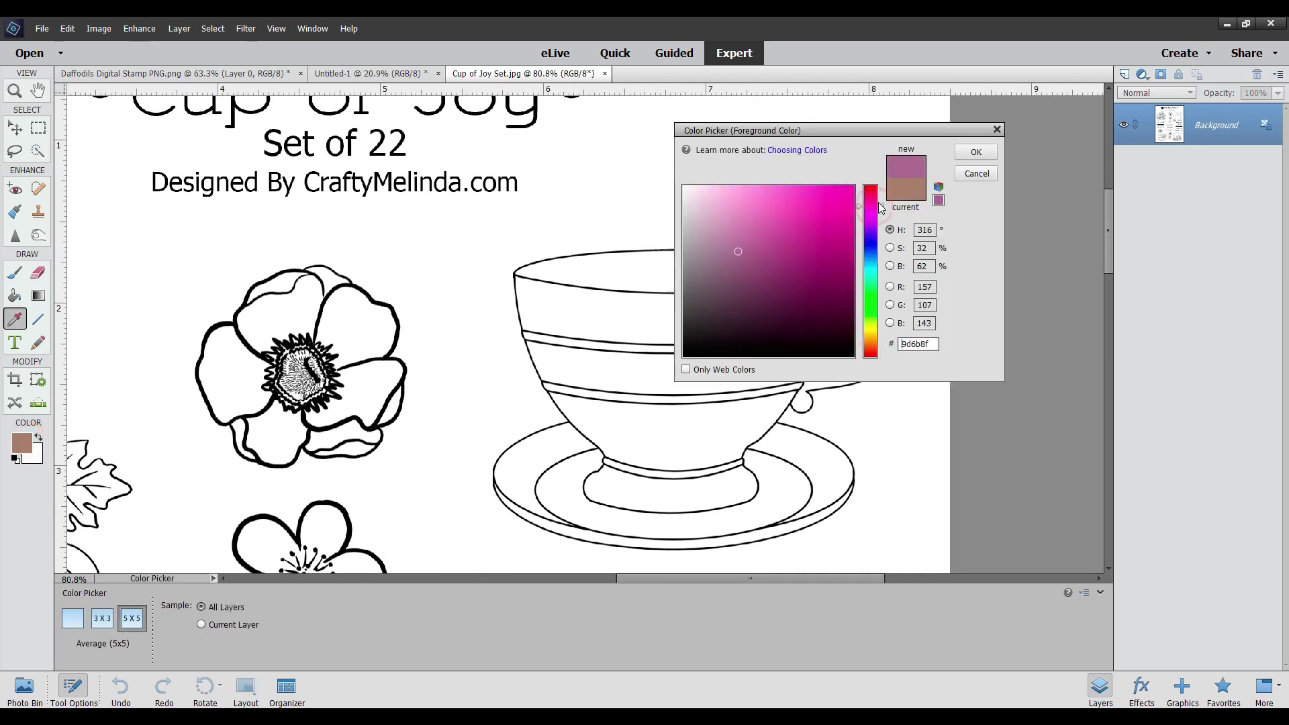
left_click(976, 151)
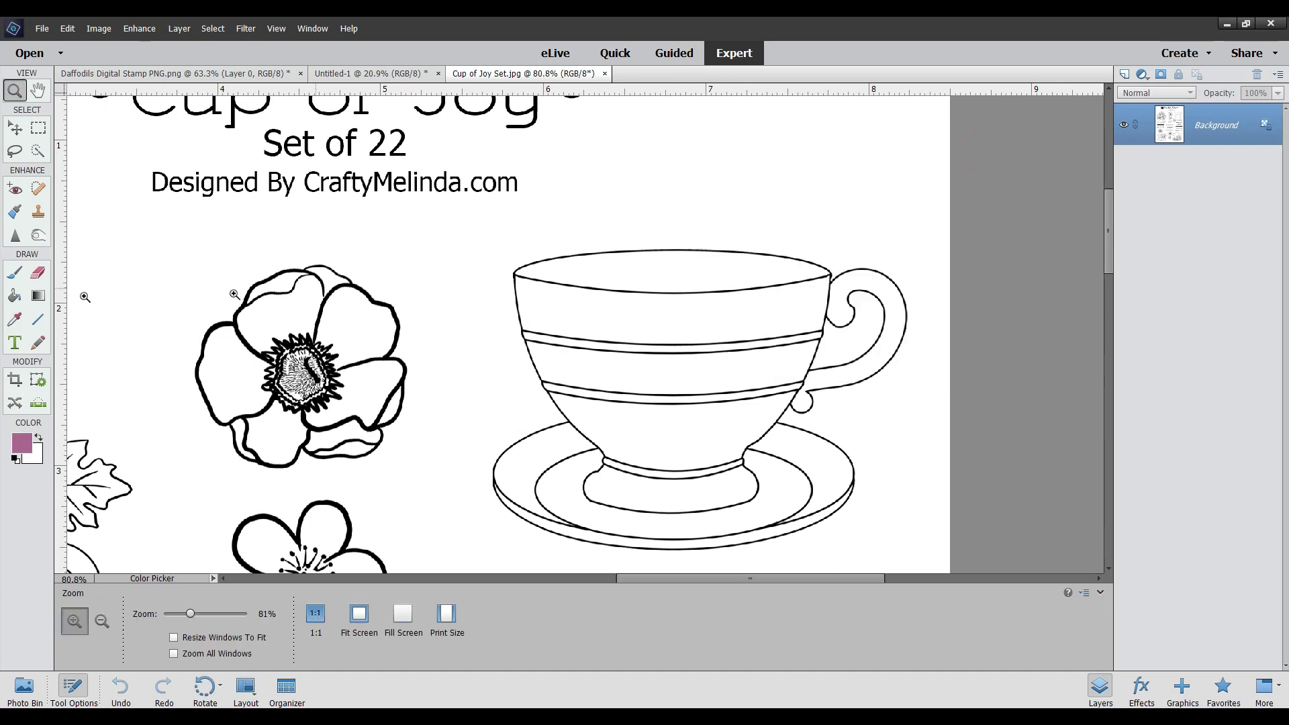
left_click(36, 301)
left_click(15, 296)
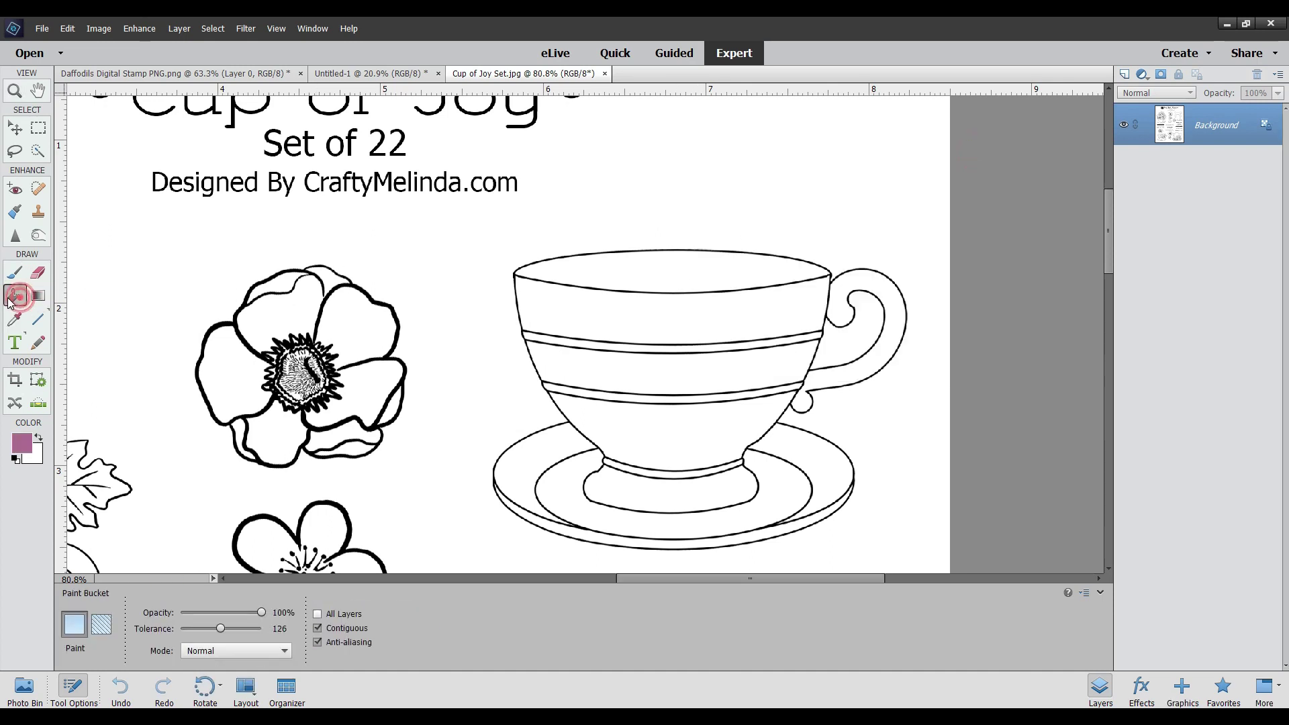
left_click(747, 332)
left_click(747, 373)
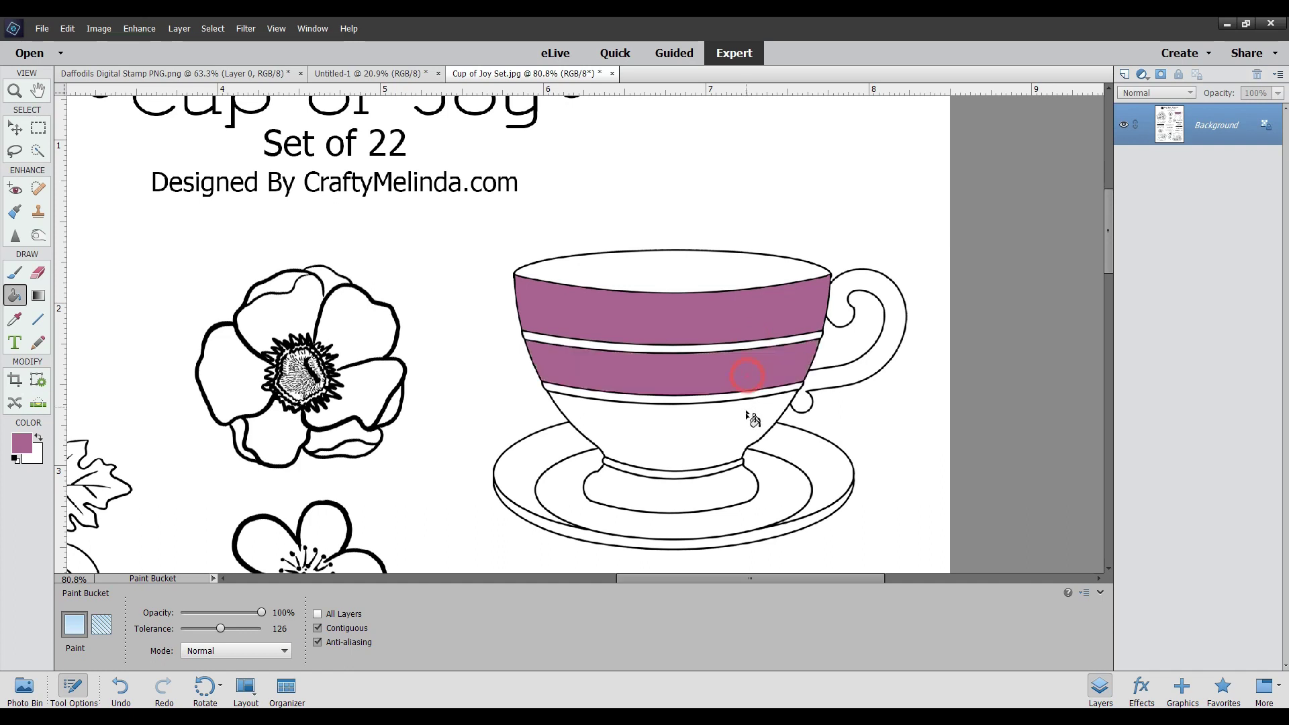
left_click(741, 420)
left_click(719, 487)
left_click(839, 374)
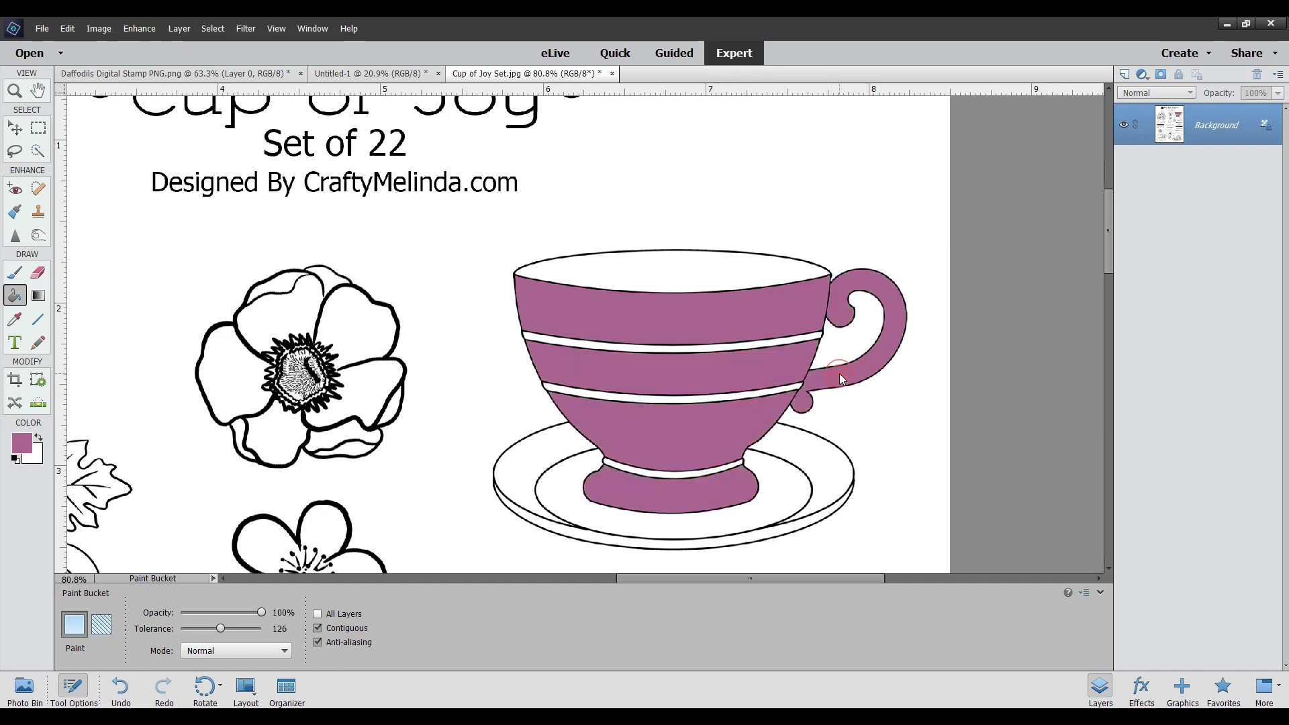
Switch to a darker purple and fill the inner rim, stripes, base band and saucer areas
left_click(16, 445)
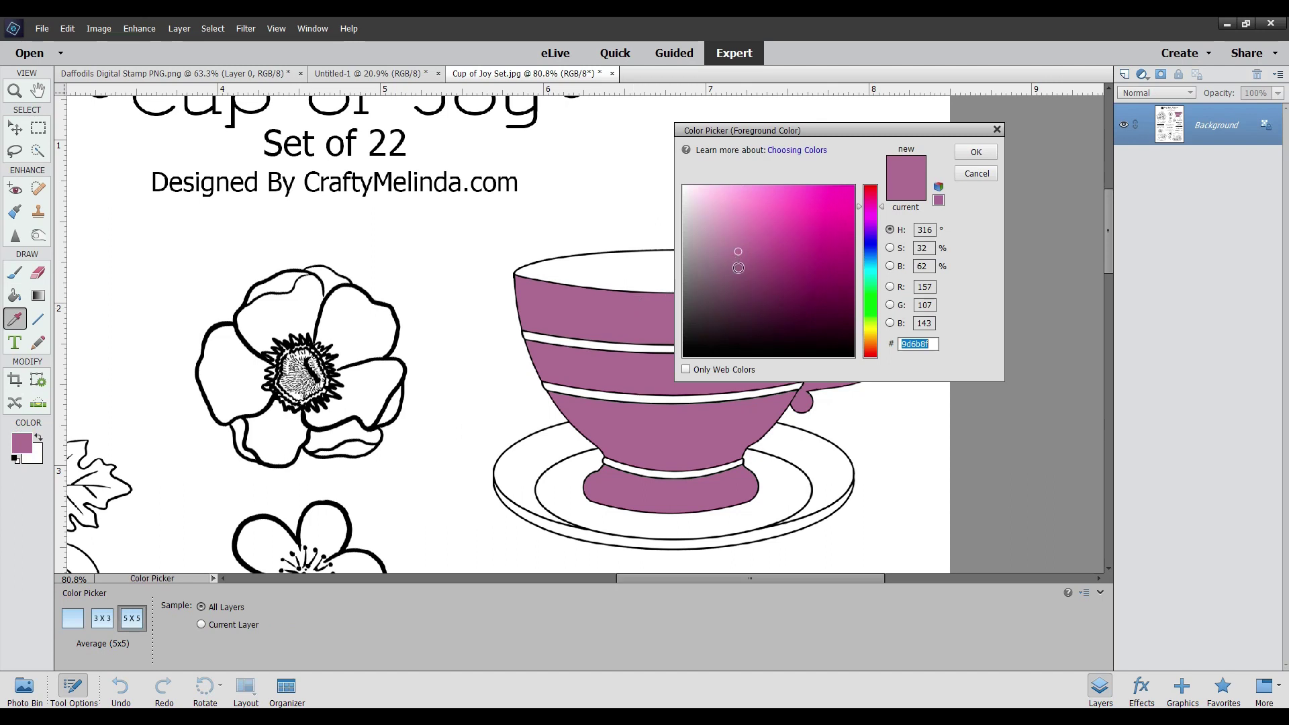
left_click(738, 271)
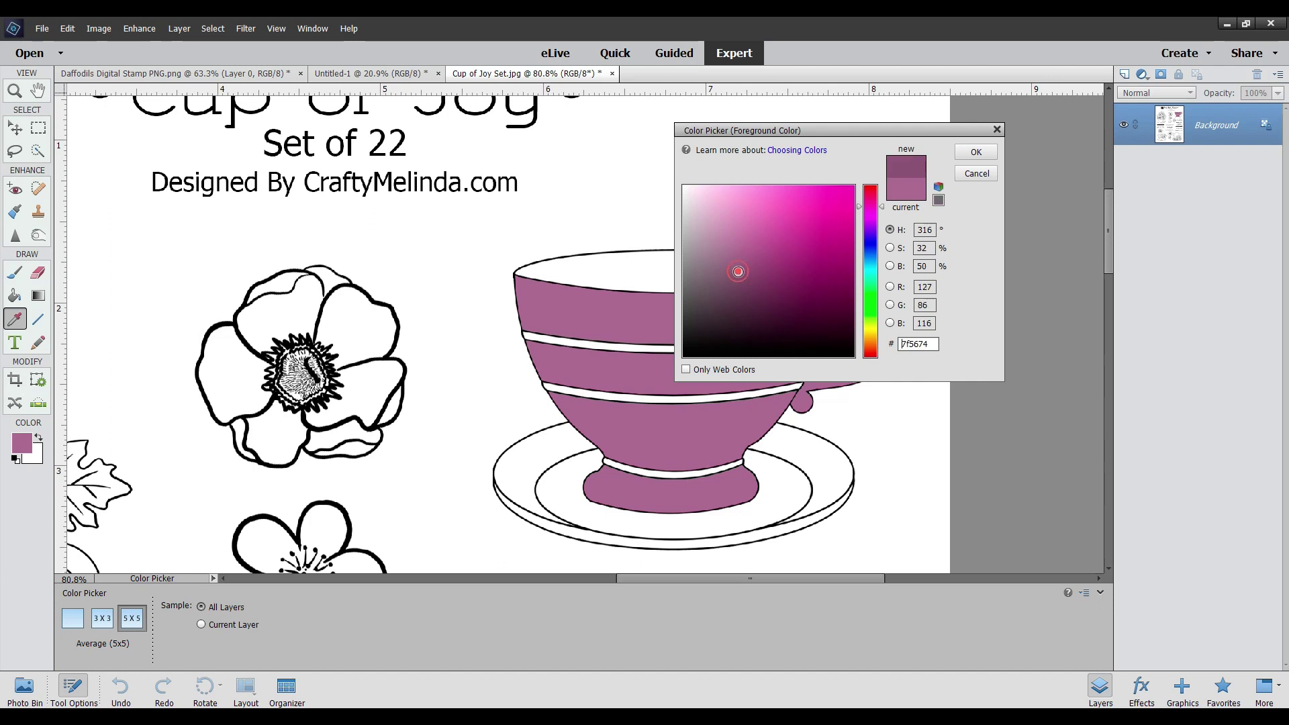
left_click(975, 152)
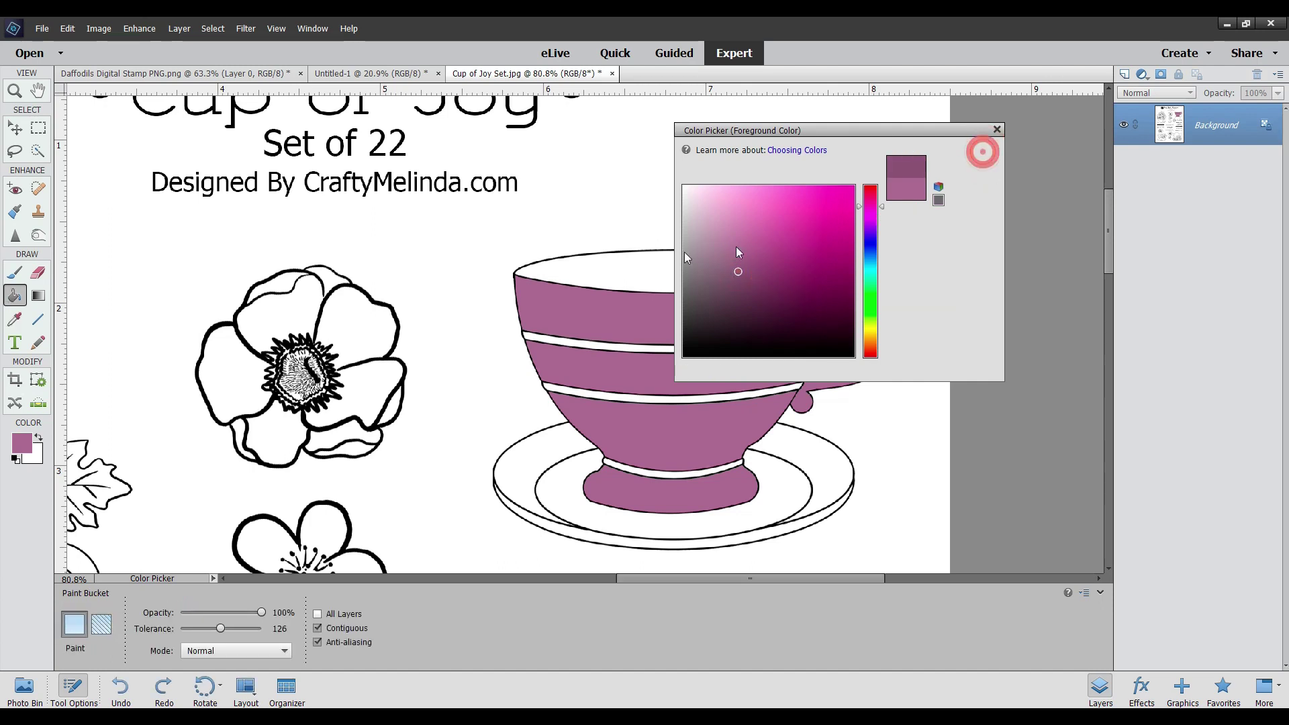
left_click(653, 272)
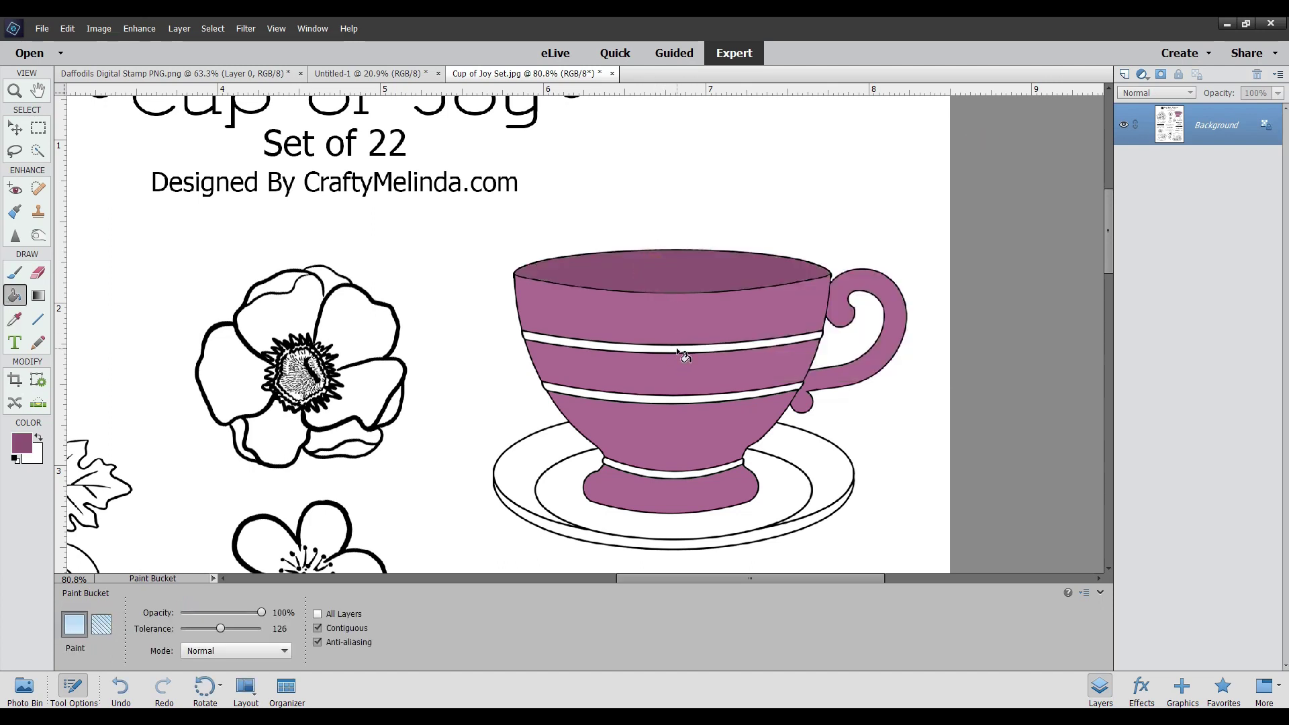
left_click(677, 349)
left_click(690, 397)
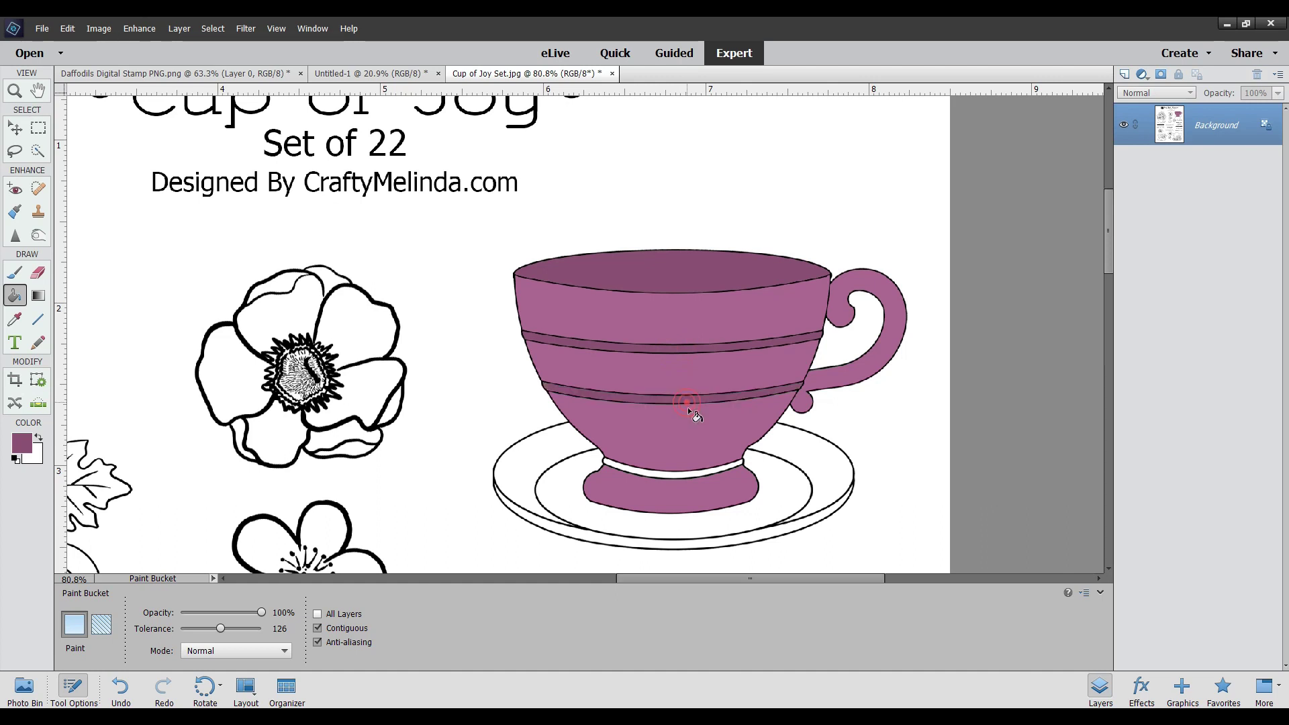
left_click(700, 474)
left_click(780, 495)
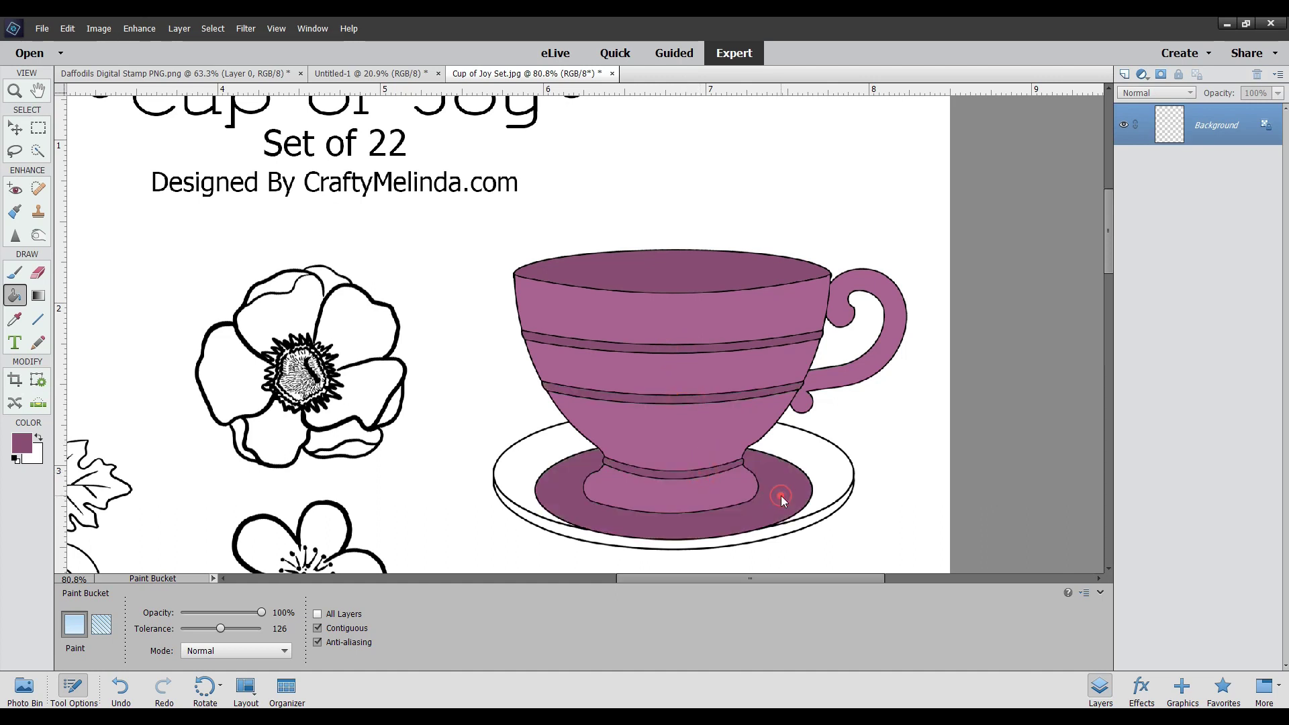
left_click(828, 493)
left_click(804, 526)
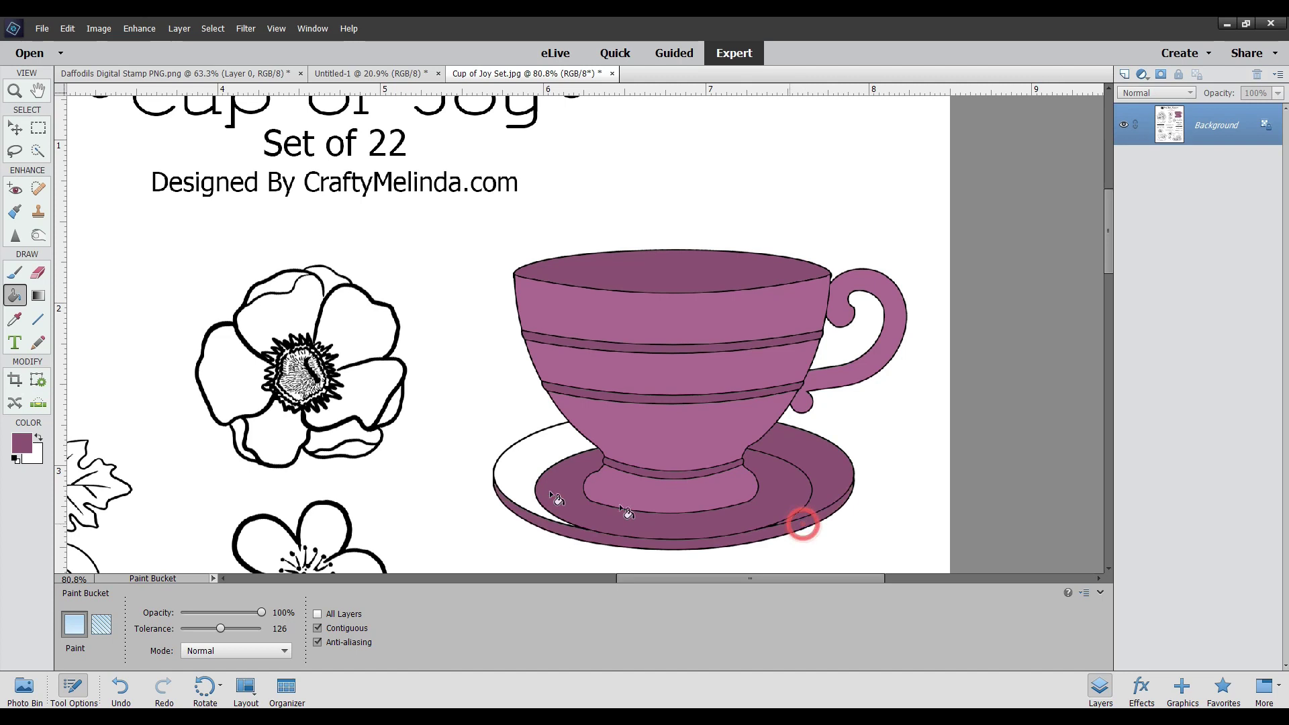
left_click(508, 478)
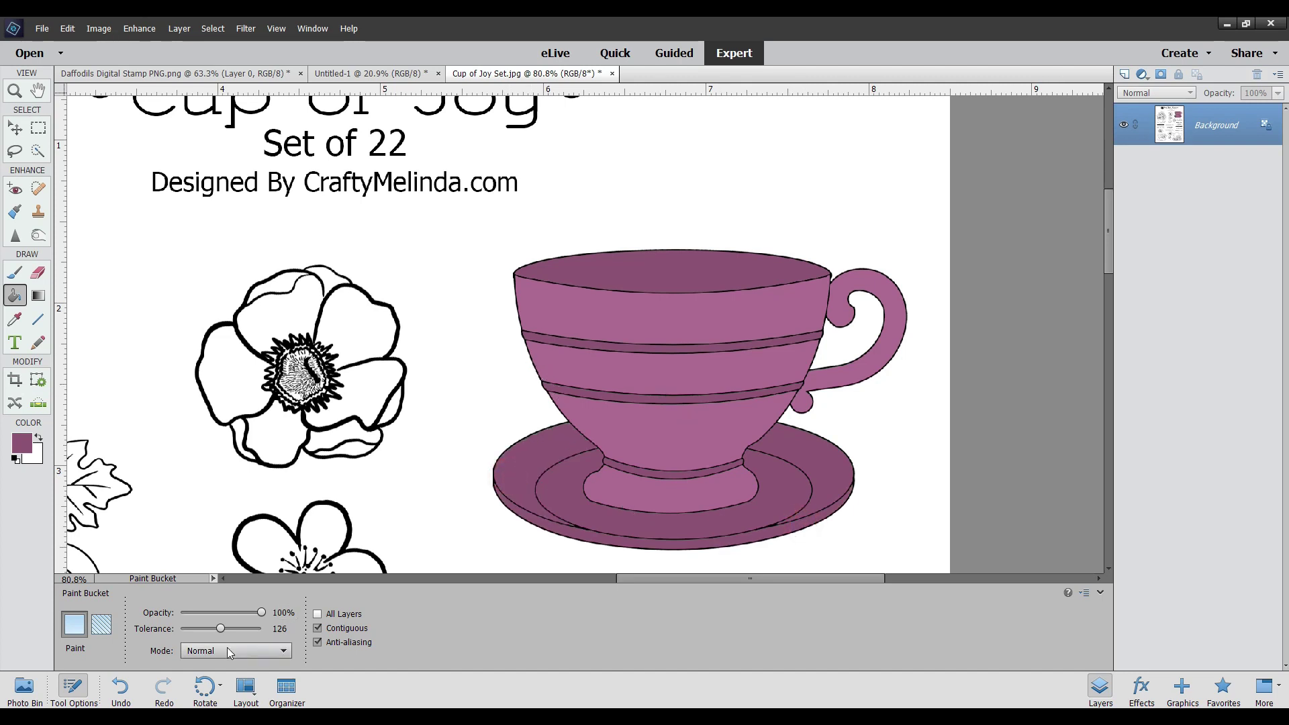
Undo the saucer, base band and stripe fills, keeping only the inner rim purple
left_click(127, 696)
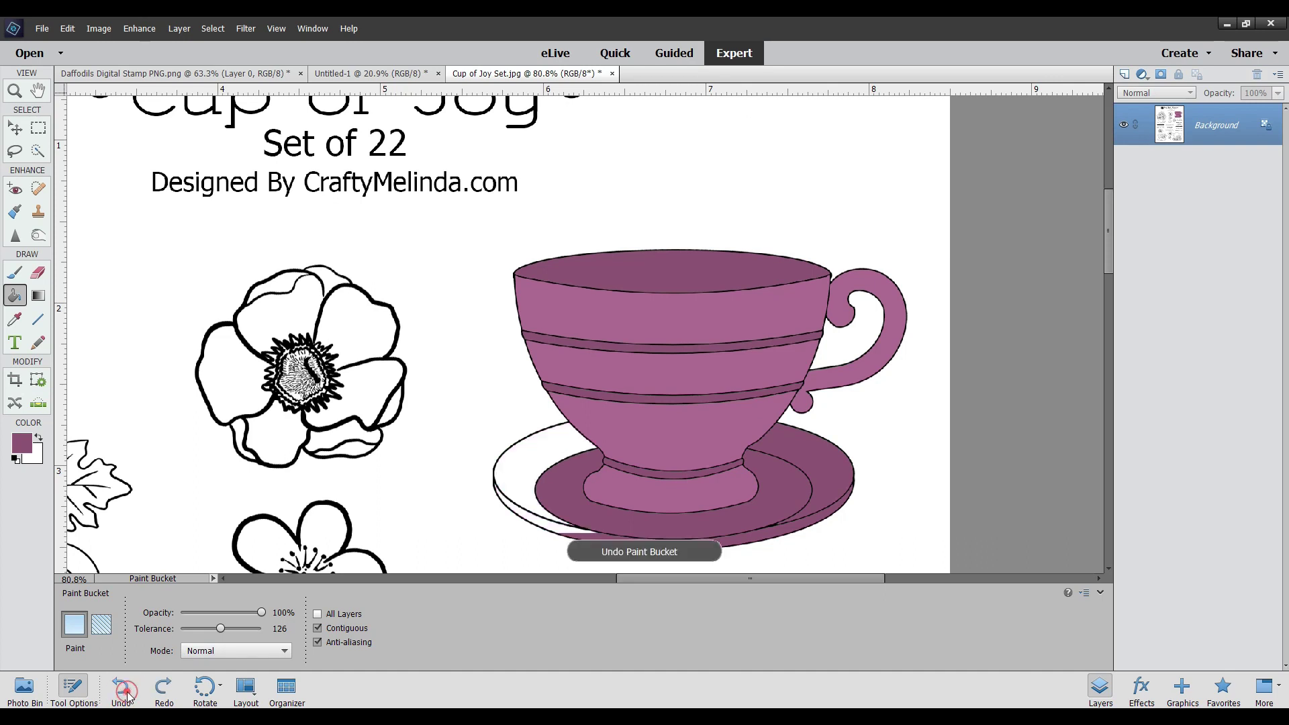
left_click(128, 696)
left_click(127, 697)
left_click(128, 696)
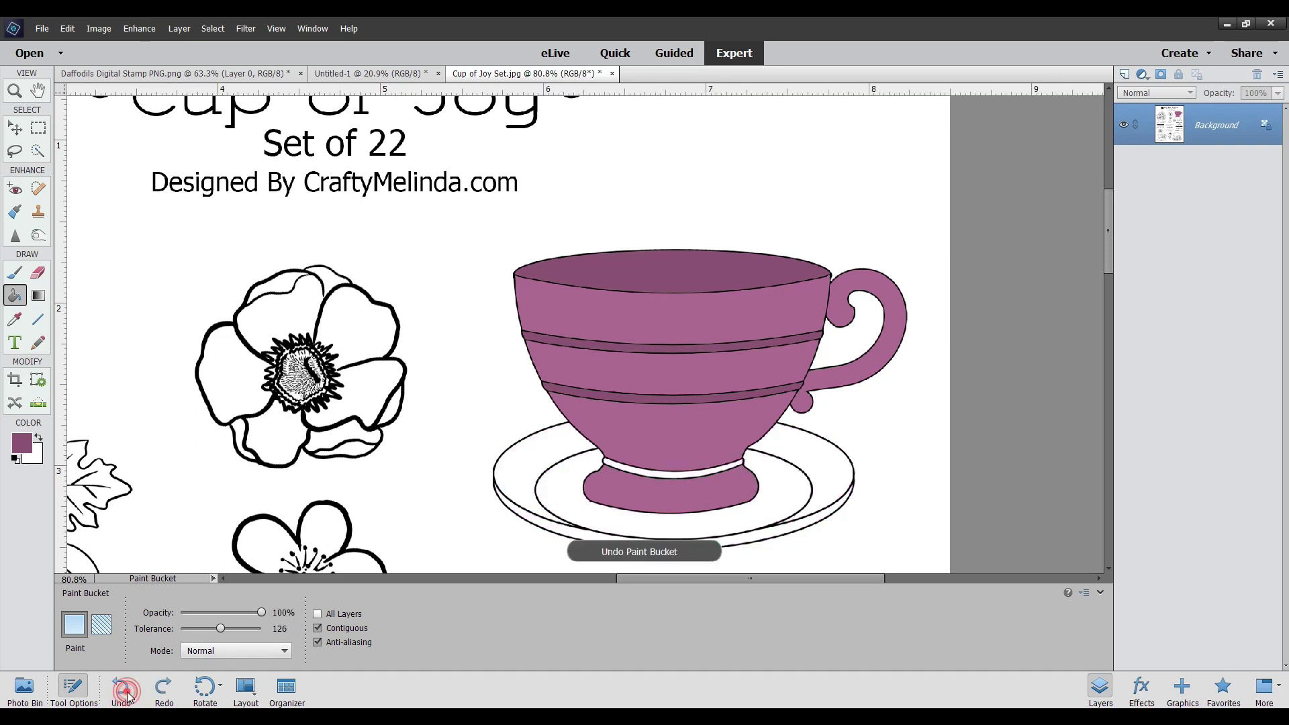
left_click(128, 697)
left_click(128, 696)
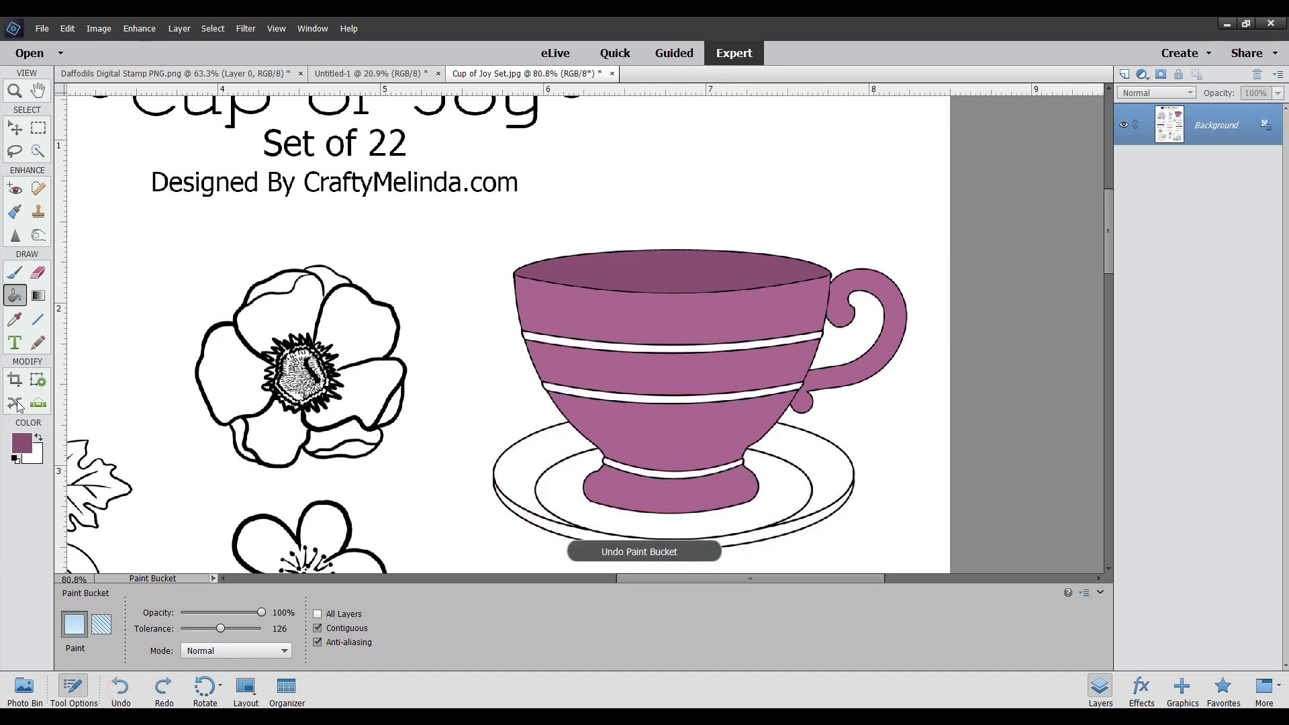
Try a pale mint fill on the upper stripe, then undo it
left_click(20, 444)
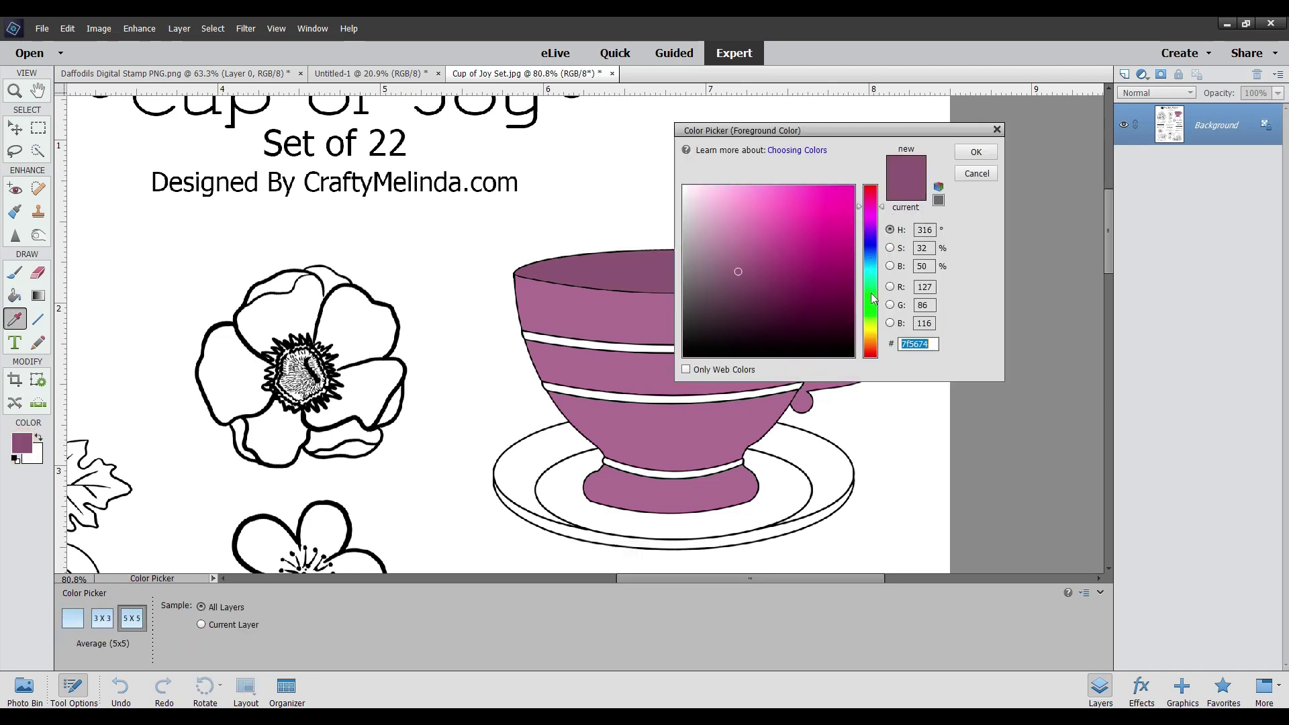
left_click_drag(871, 332, 872, 287)
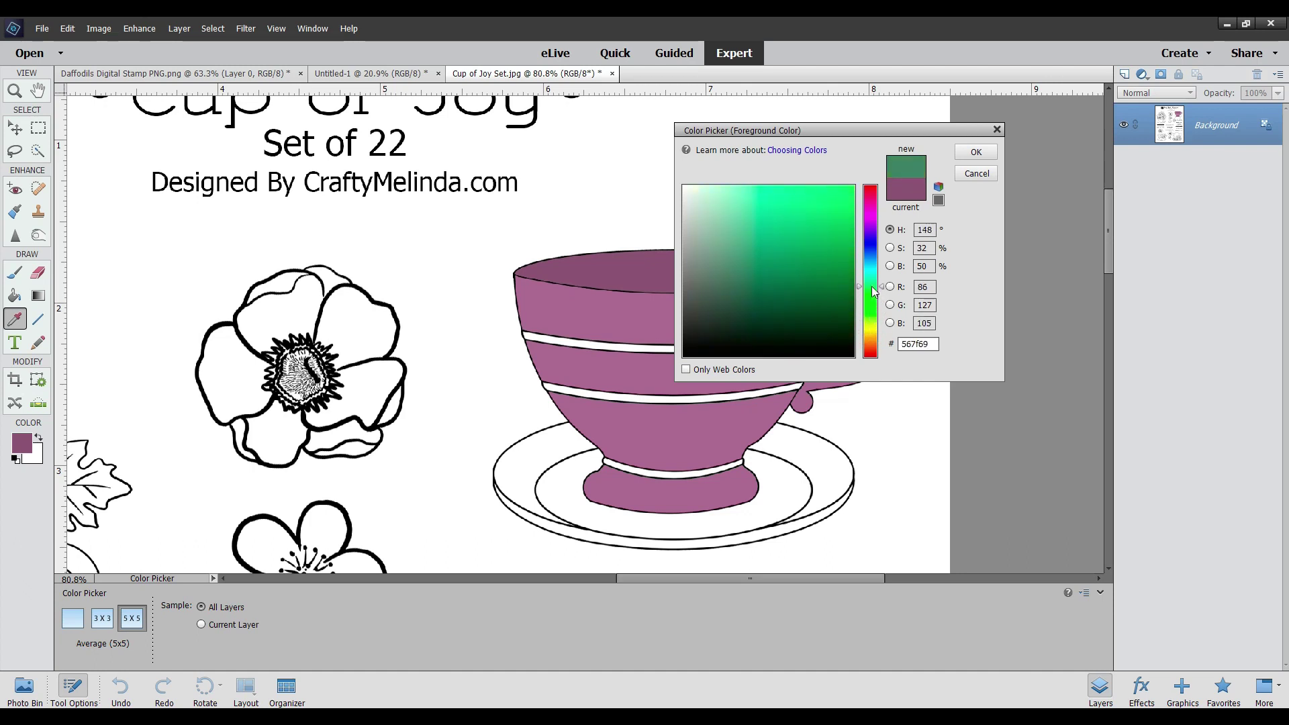
mouse_move(707, 214)
left_mouse_down()
mouse_move(716, 248)
mouse_move(711, 212)
left_mouse_up()
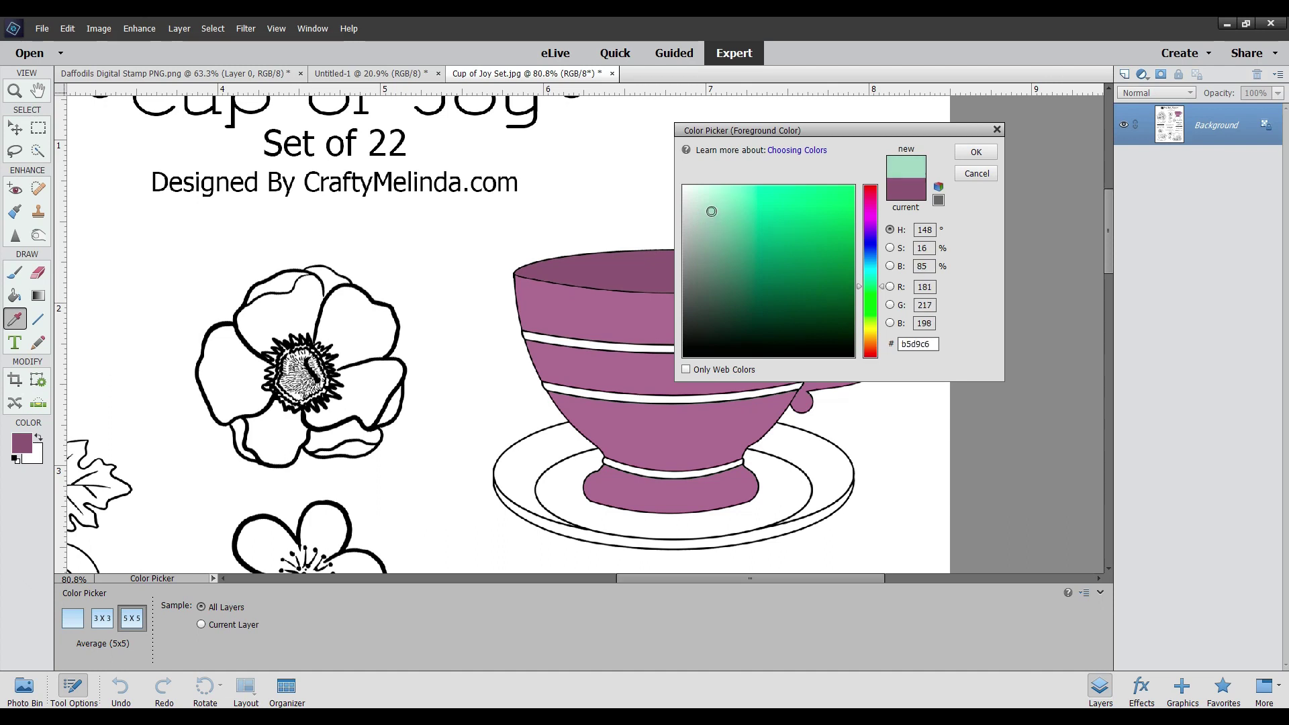
left_click(962, 152)
key("k")
left_click(687, 349)
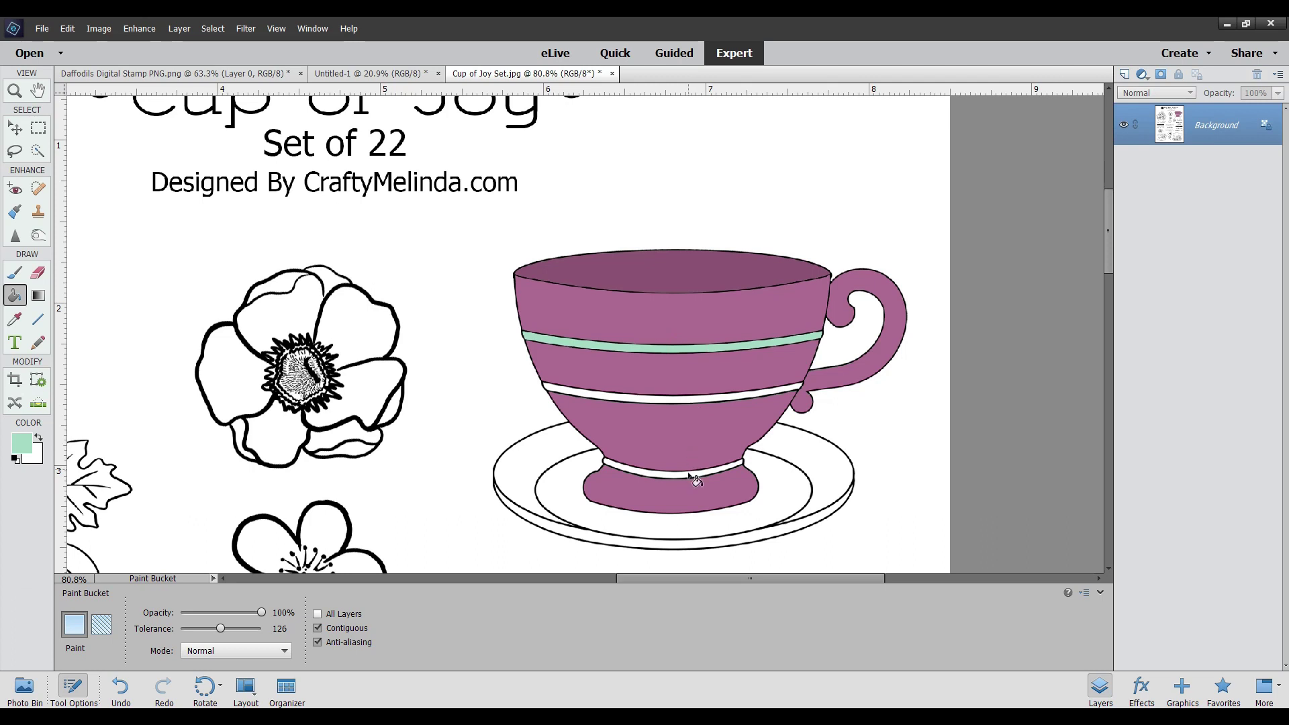
left_click(129, 694)
Fill the two body stripes and the foot stripe with pale peach (#eeded0)
left_click(23, 446)
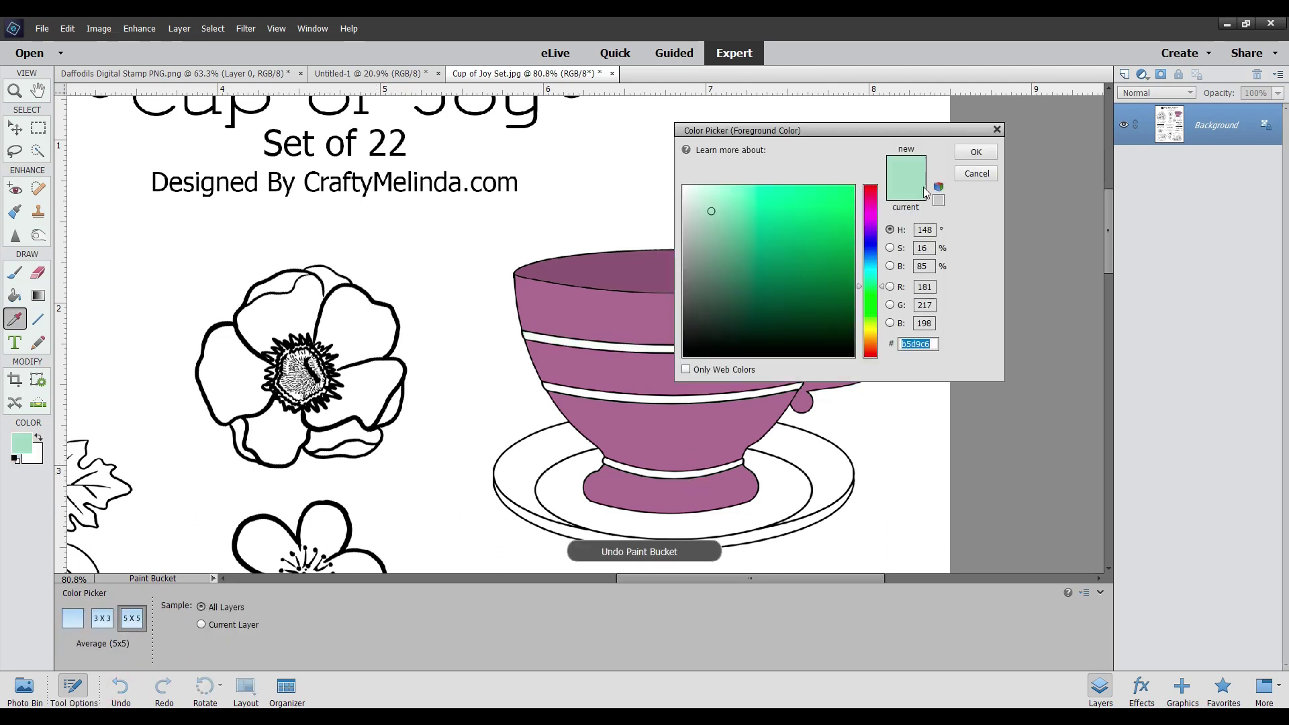
left_click(870, 344)
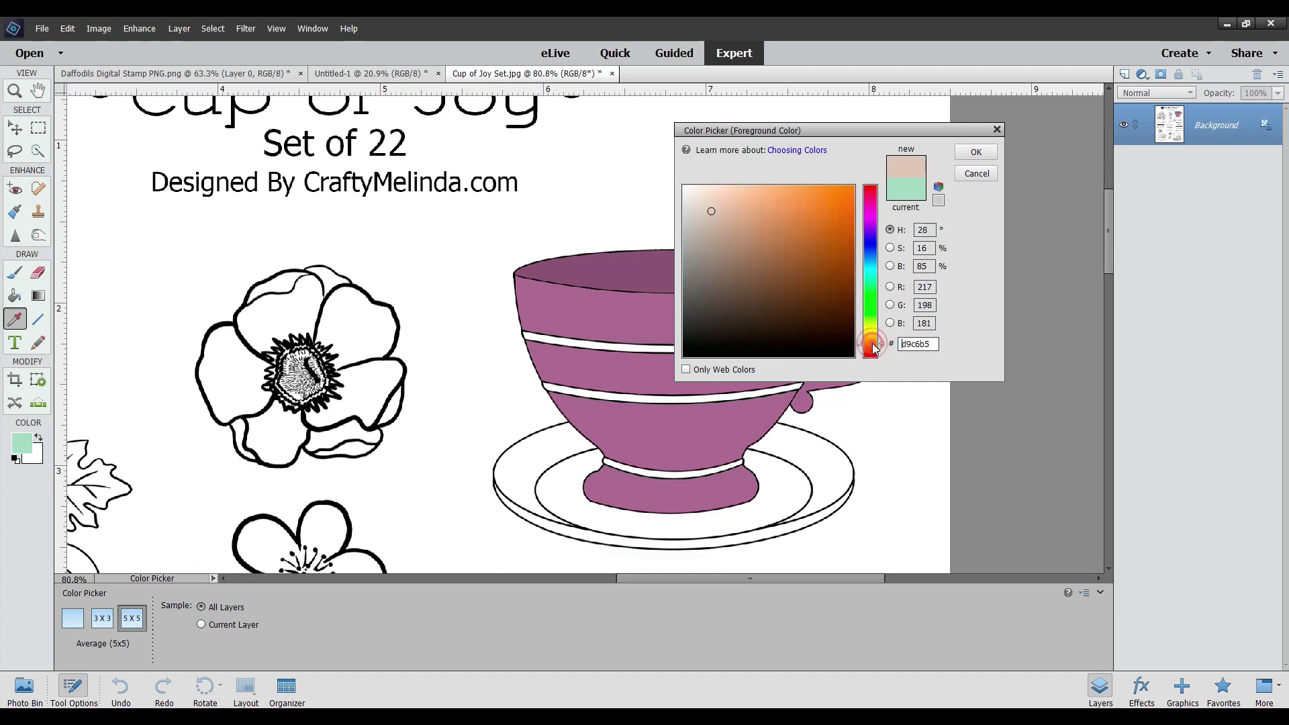
left_click(704, 197)
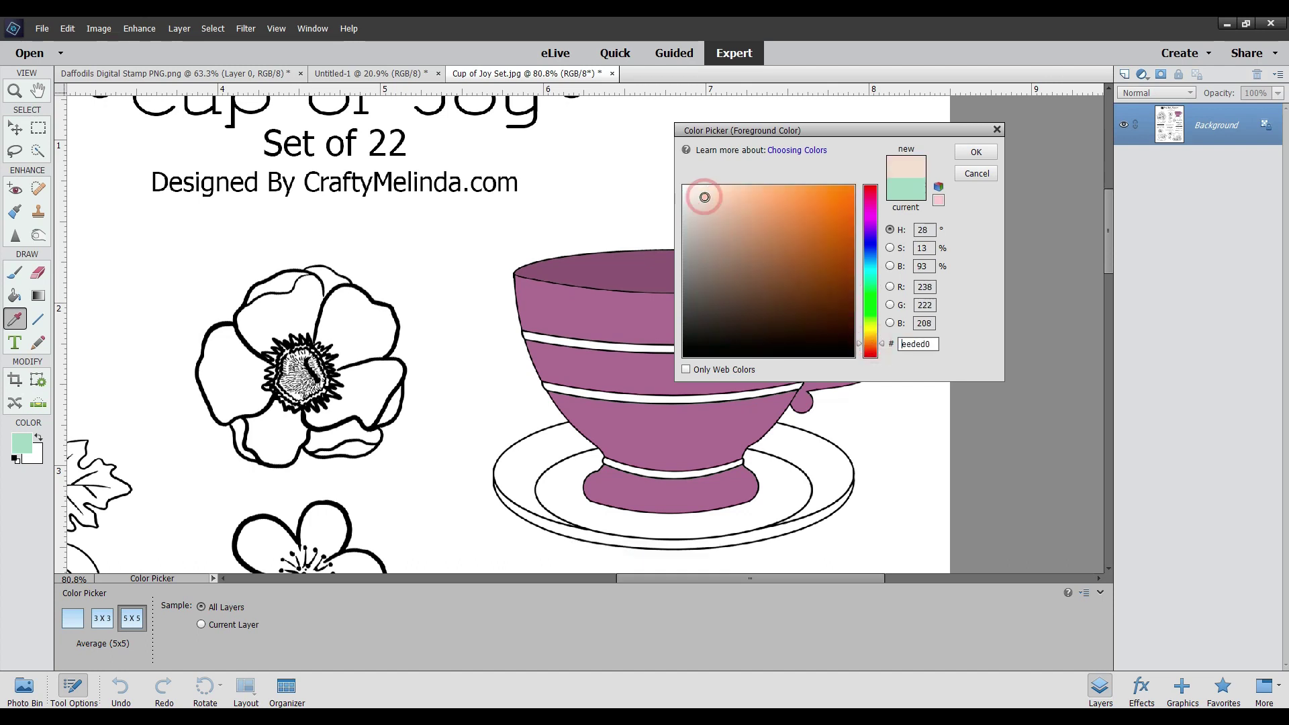
left_click(975, 152)
key("k")
left_click(659, 349)
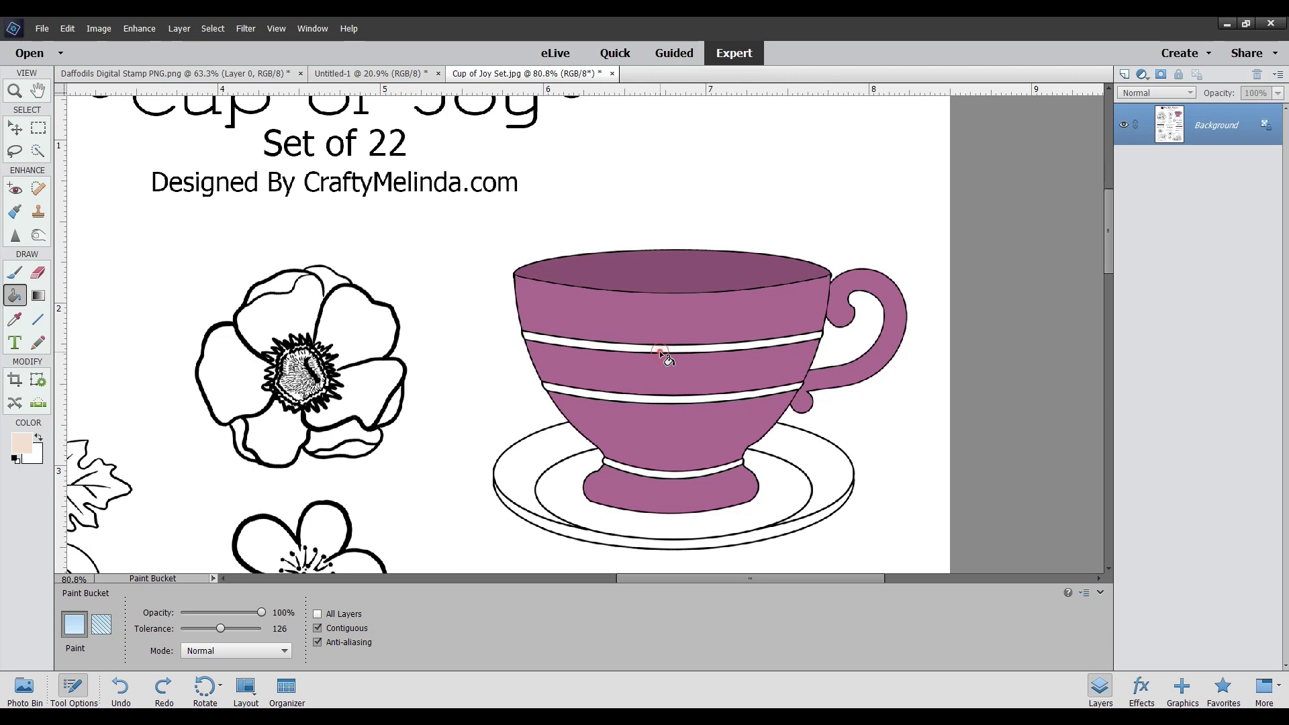
left_click(662, 399)
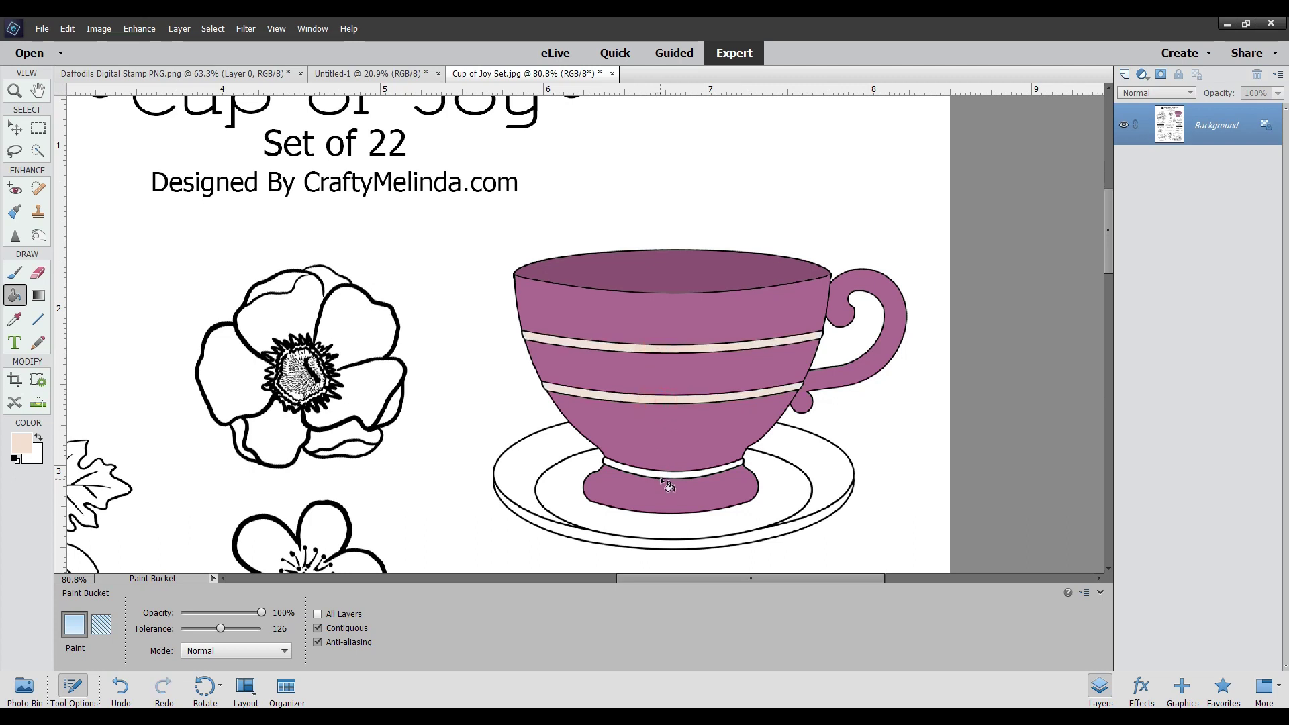
left_click(648, 463)
Mix a pale teal (#c2d8d6) foreground colour in the Color Picker
left_click(24, 445)
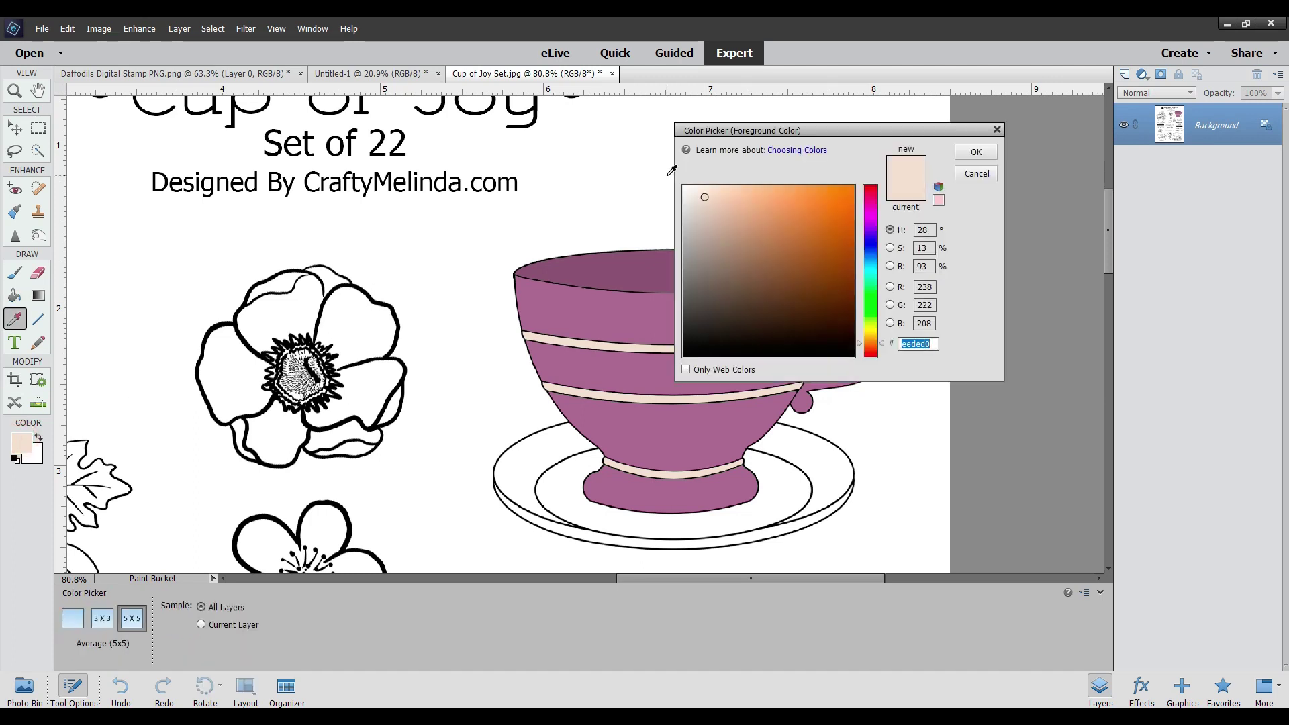
left_click(870, 272)
left_click(702, 276)
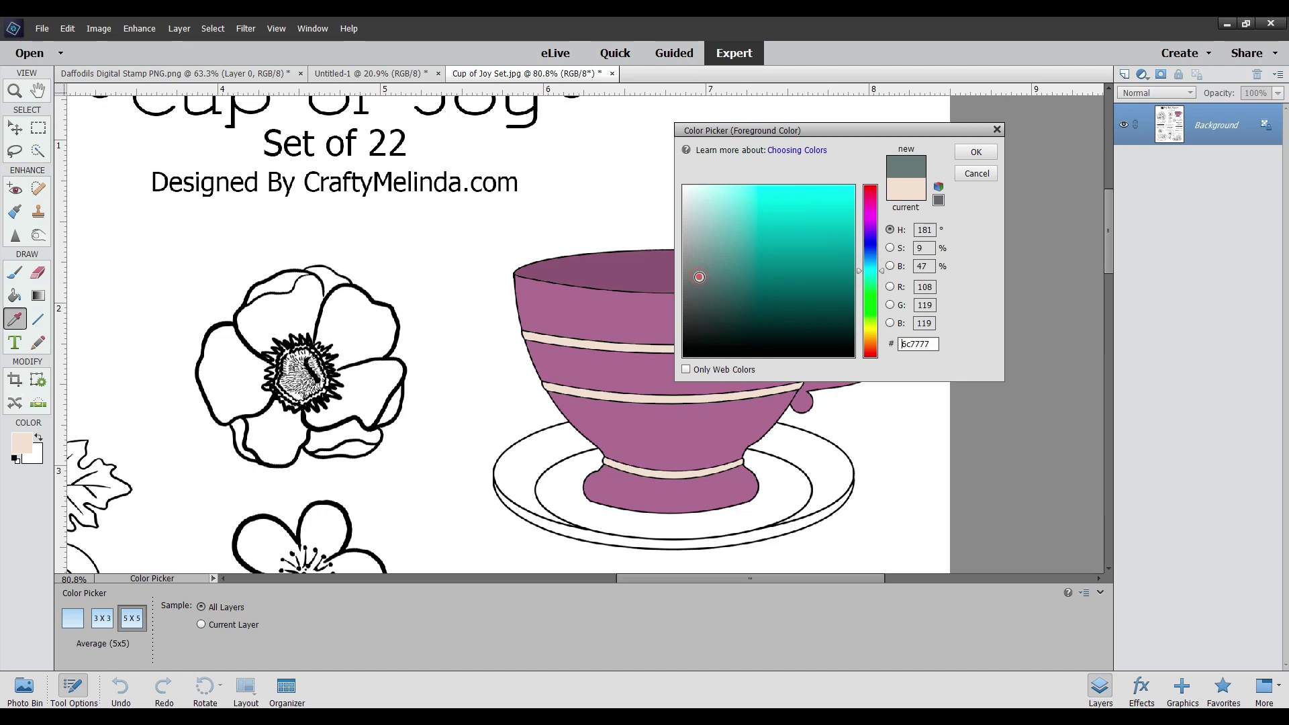
mouse_move(696, 278)
left_mouse_down()
mouse_move(694, 247)
mouse_move(722, 248)
mouse_move(835, 305)
mouse_move(826, 268)
mouse_move(765, 236)
left_mouse_up()
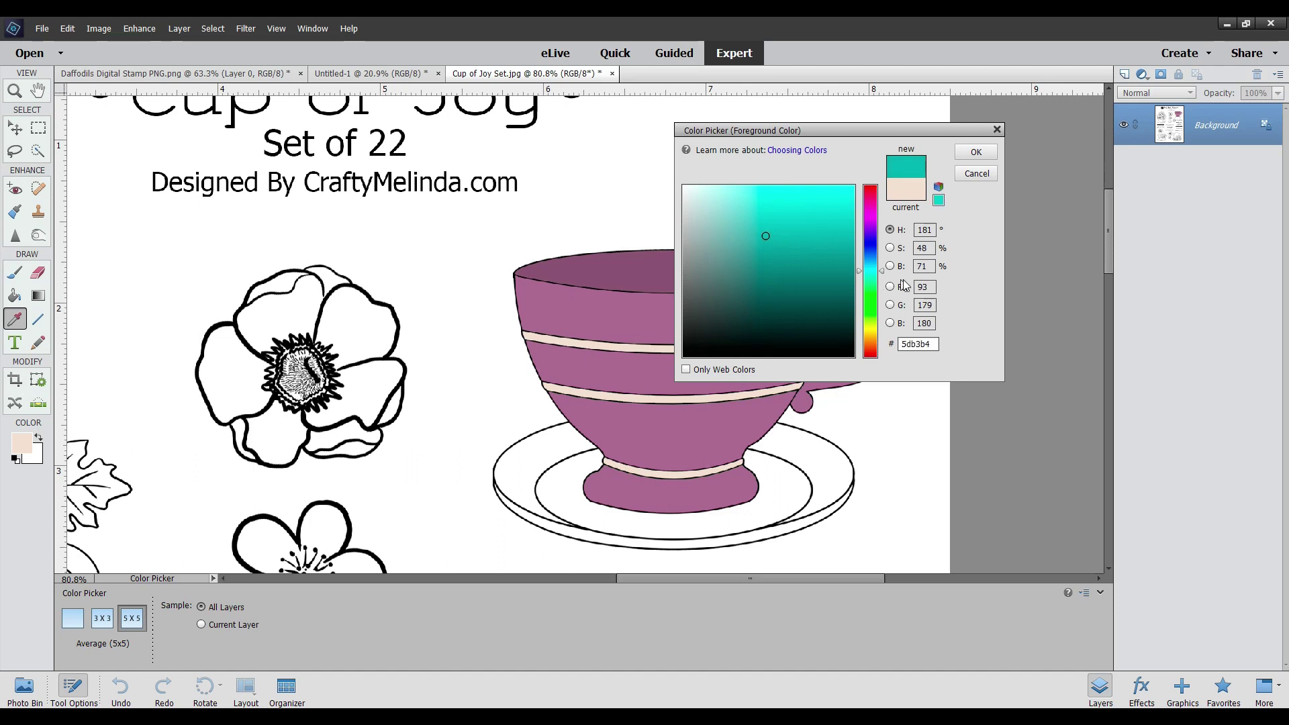
left_click(870, 314)
left_click(867, 276)
left_click(866, 254)
left_click(867, 268)
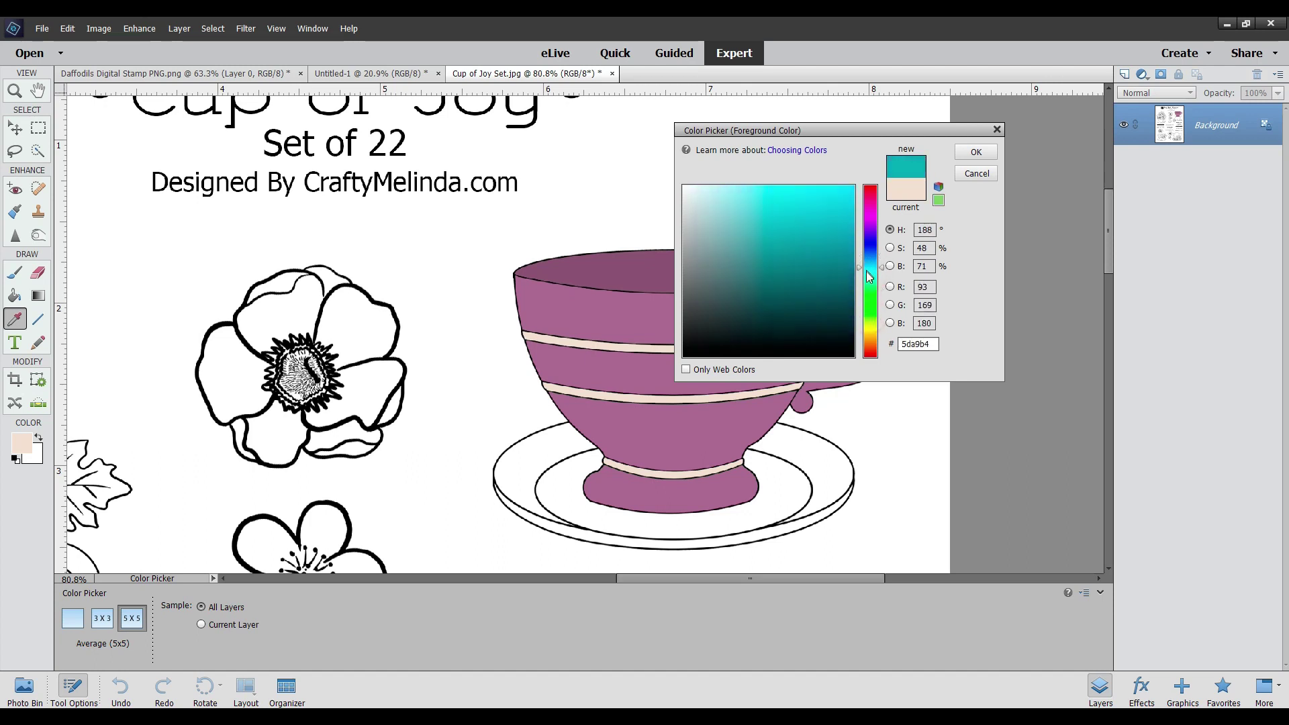
left_click(867, 275)
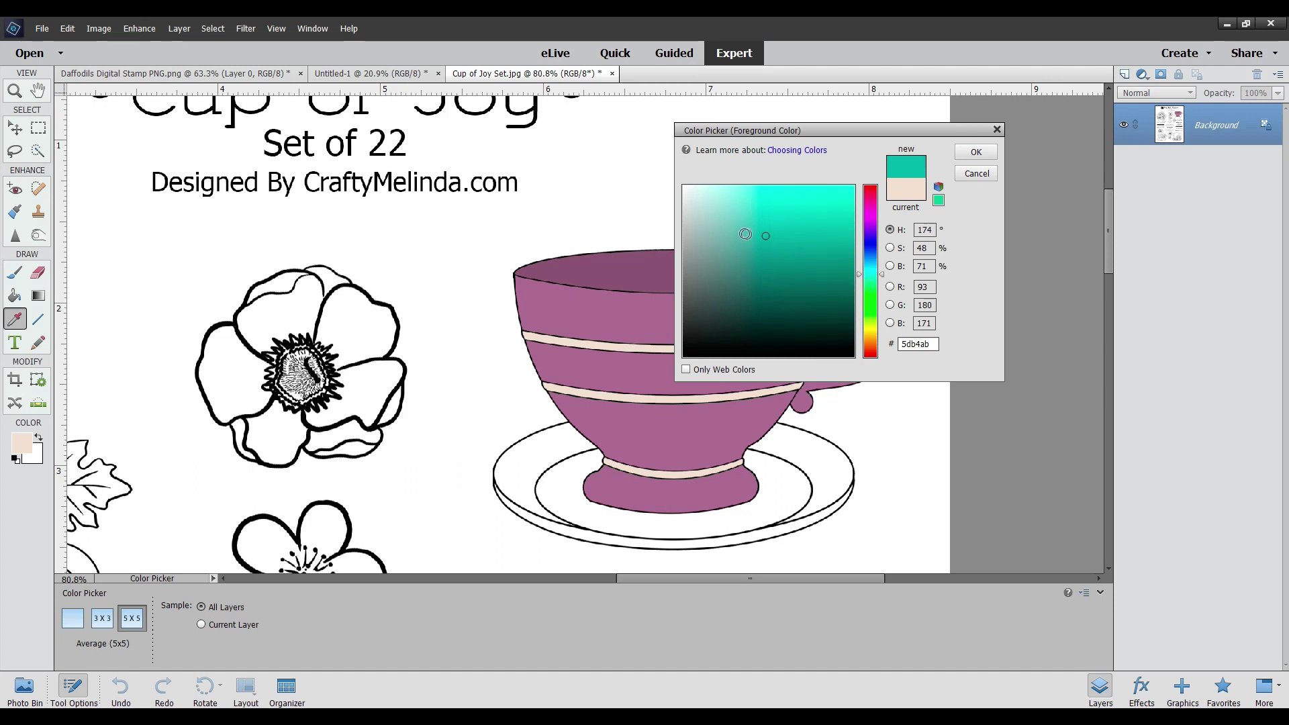
left_click(700, 211)
left_click(976, 152)
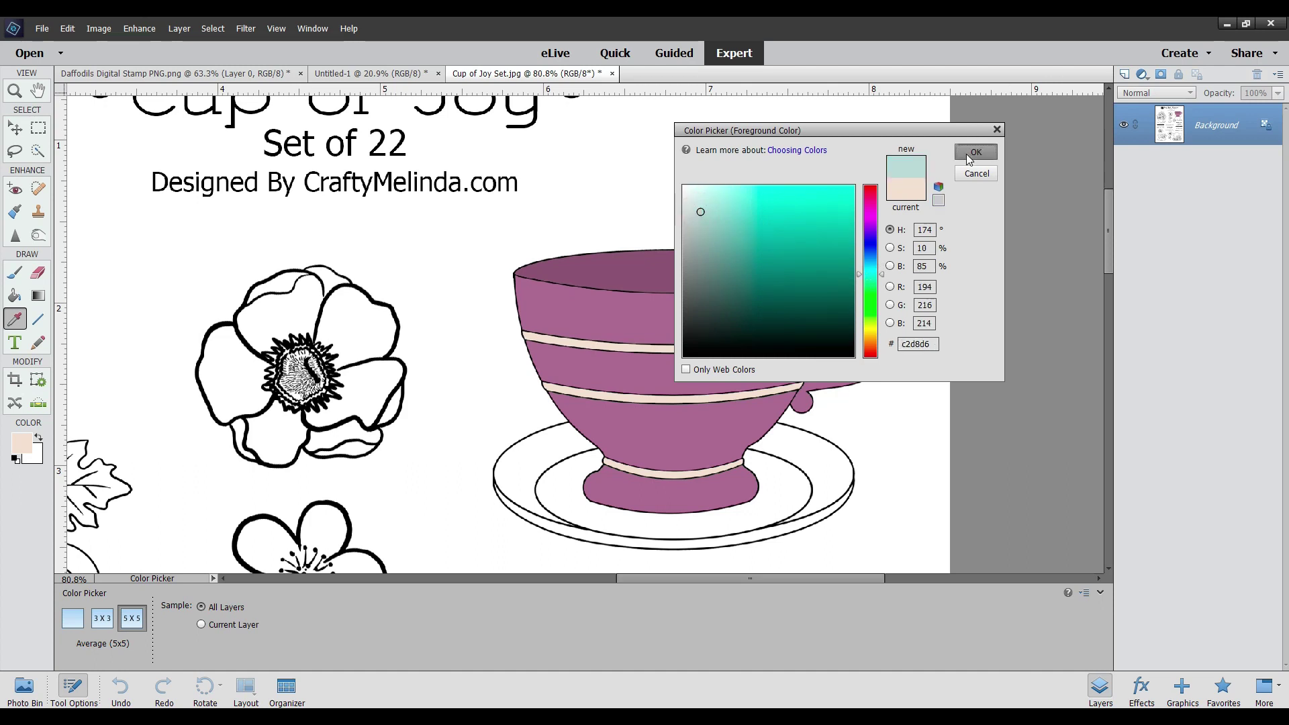
Bucket-fill the saucer's inner area, both outer rings and bottom rim with the teal
key("k")
left_click(792, 492)
left_click(831, 480)
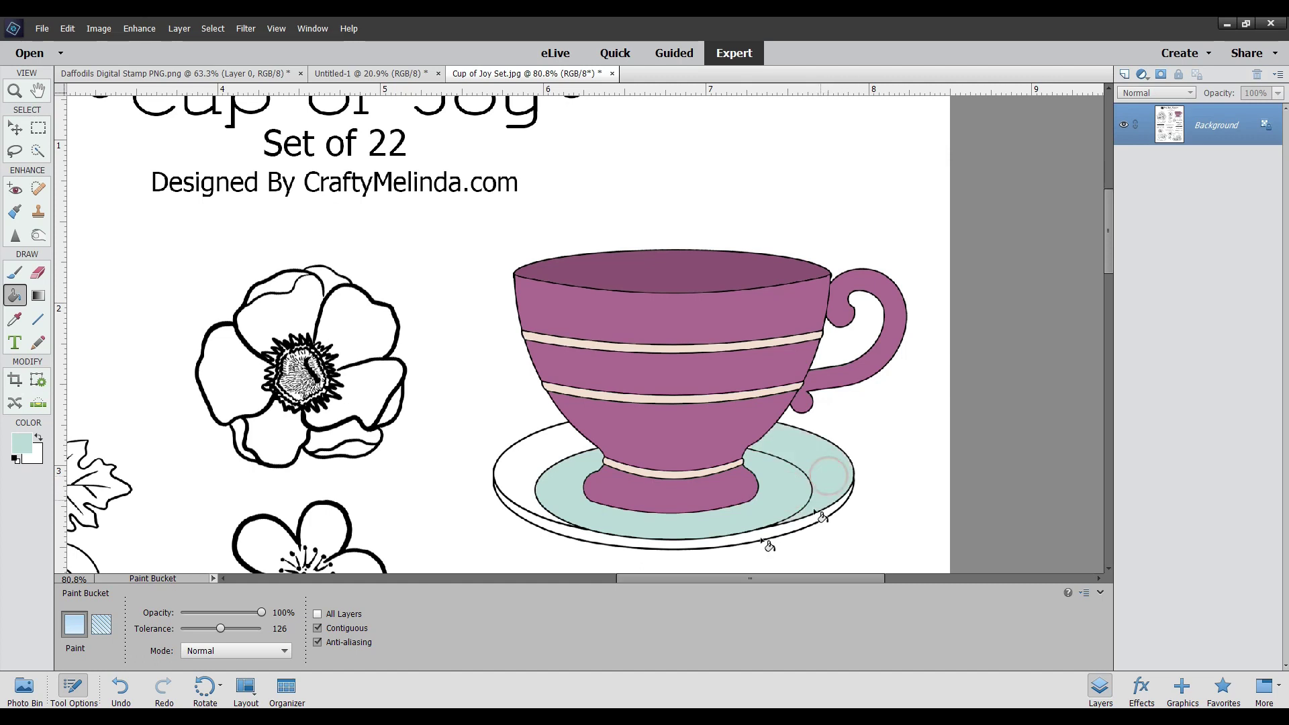
left_click(527, 463)
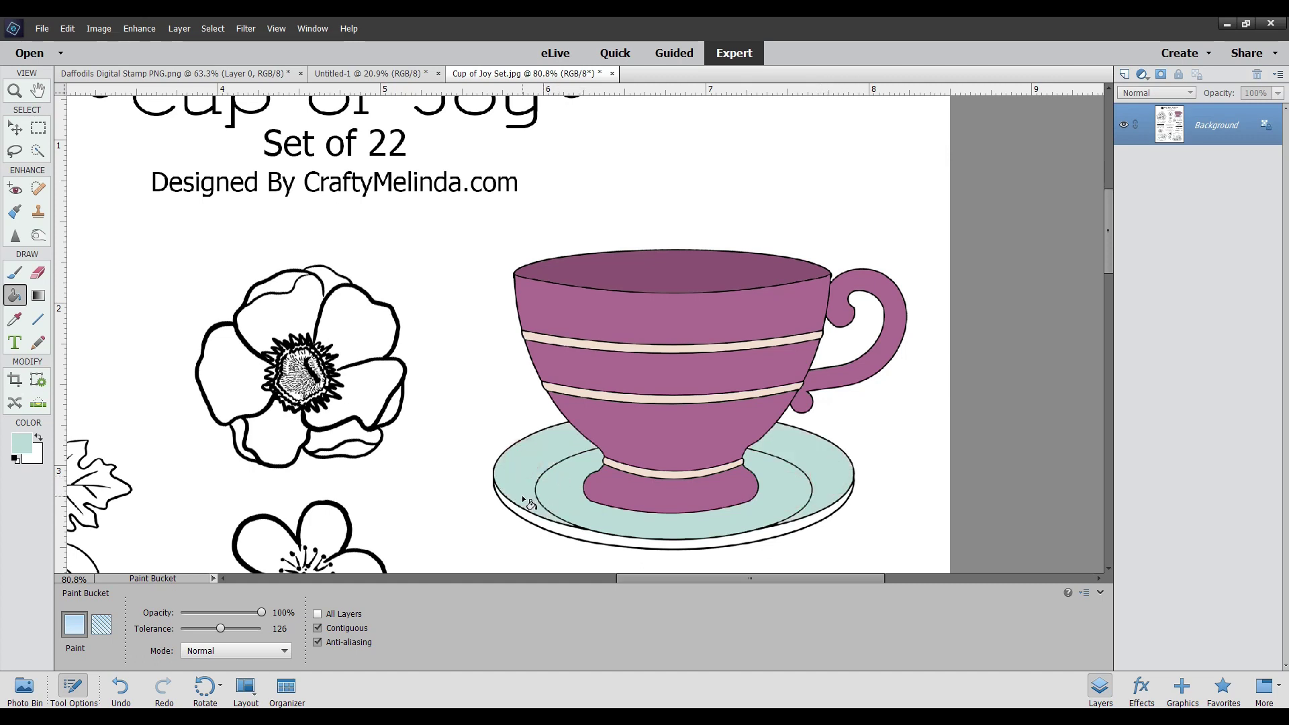
left_click(549, 529)
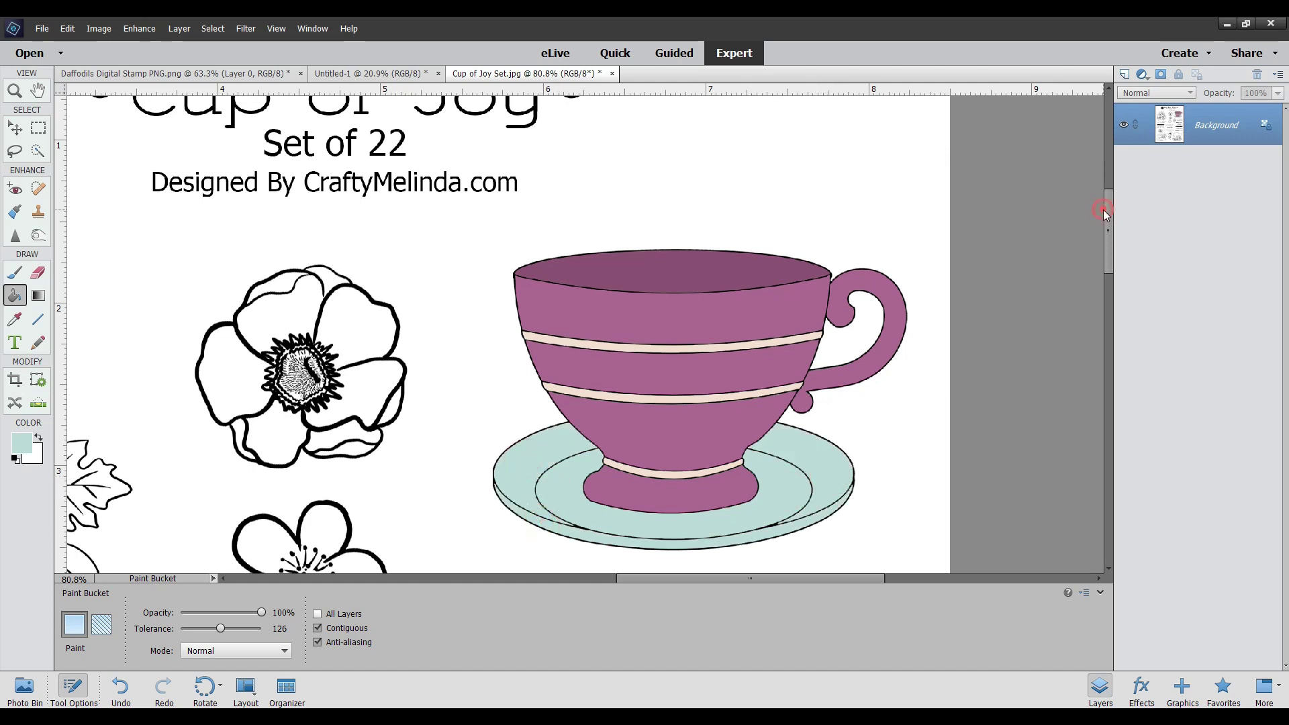
Scroll to the floral teacup and trace a freehand lasso around the cup and saucer
mouse_move(1110, 265)
left_mouse_down()
mouse_move(1110, 321)
mouse_move(1105, 289)
left_mouse_up()
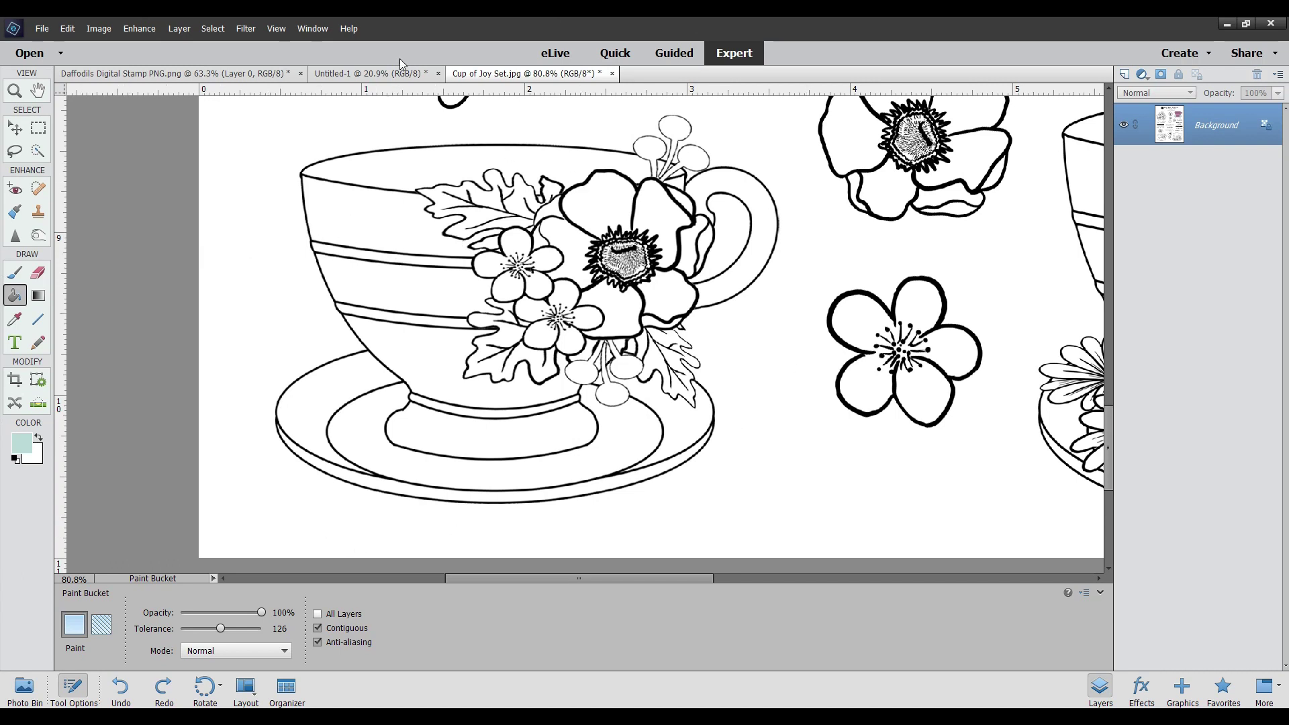
left_click(15, 153)
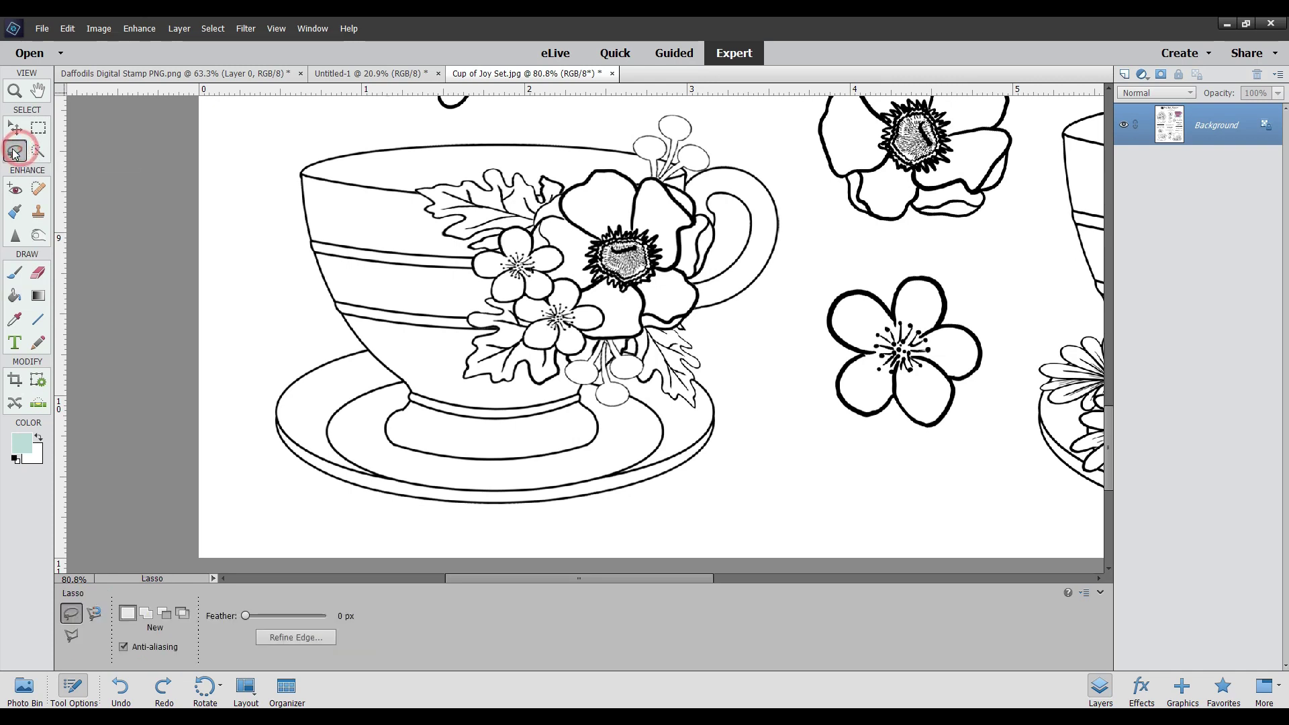
mouse_move(586, 113)
left_mouse_down()
mouse_move(349, 138)
mouse_move(291, 163)
mouse_move(286, 211)
mouse_move(306, 295)
left_mouse_up()
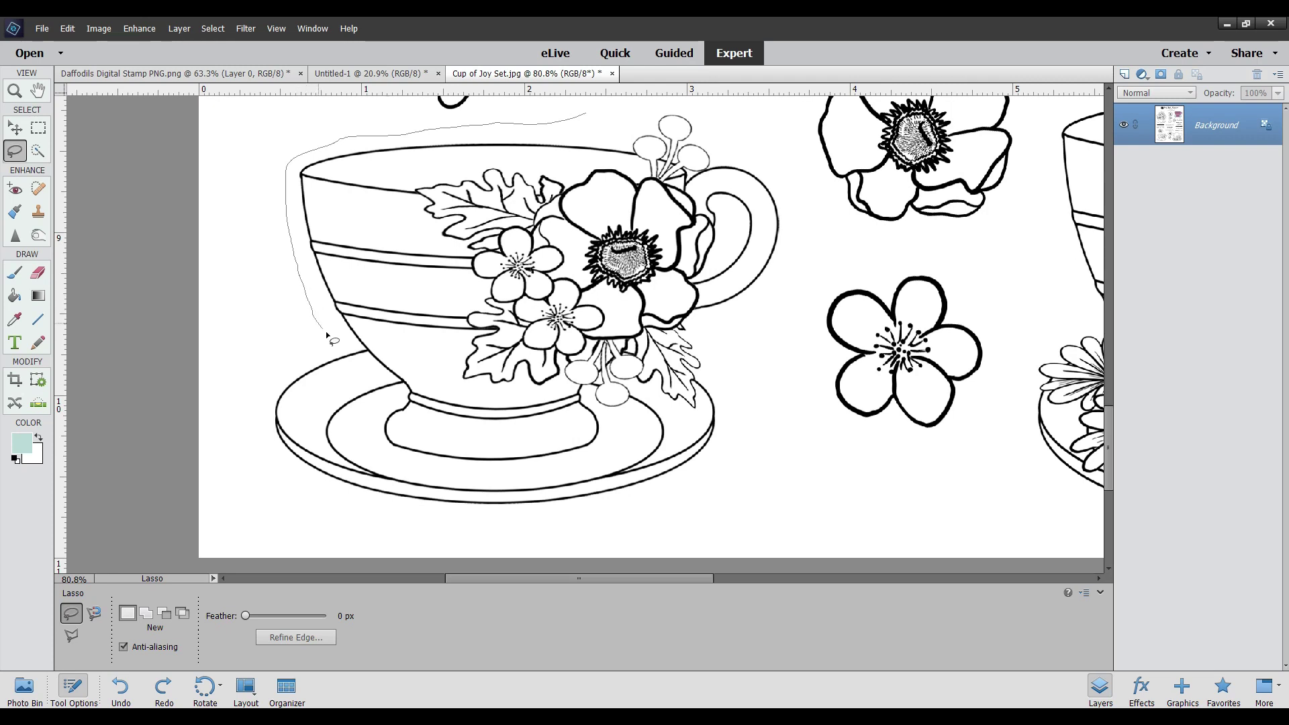
mouse_move(343, 348)
left_mouse_down()
mouse_move(315, 350)
mouse_move(263, 394)
mouse_move(261, 450)
mouse_move(294, 486)
mouse_move(393, 512)
mouse_move(566, 522)
mouse_move(633, 514)
mouse_move(730, 433)
left_mouse_up()
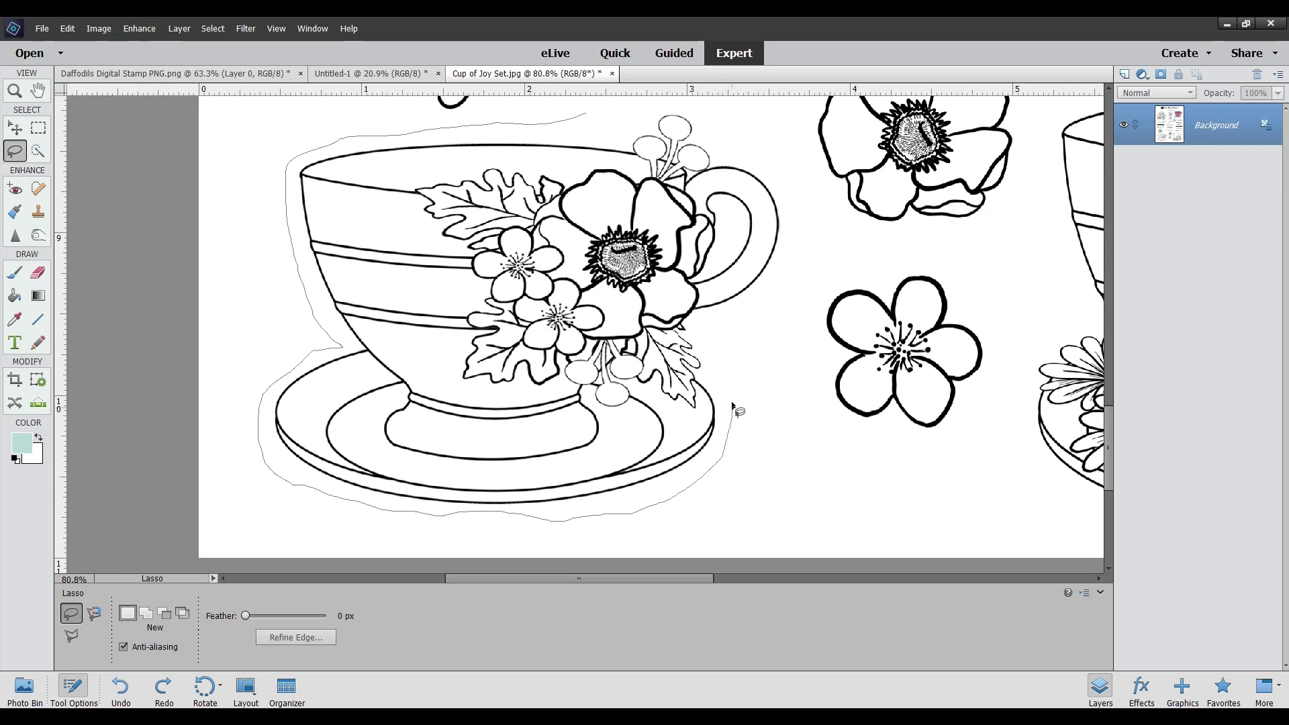
mouse_move(716, 366)
left_mouse_down()
mouse_move(706, 331)
mouse_move(757, 300)
mouse_move(793, 237)
mouse_move(797, 249)
mouse_move(779, 191)
mouse_move(662, 105)
mouse_move(623, 135)
mouse_move(500, 123)
left_mouse_up()
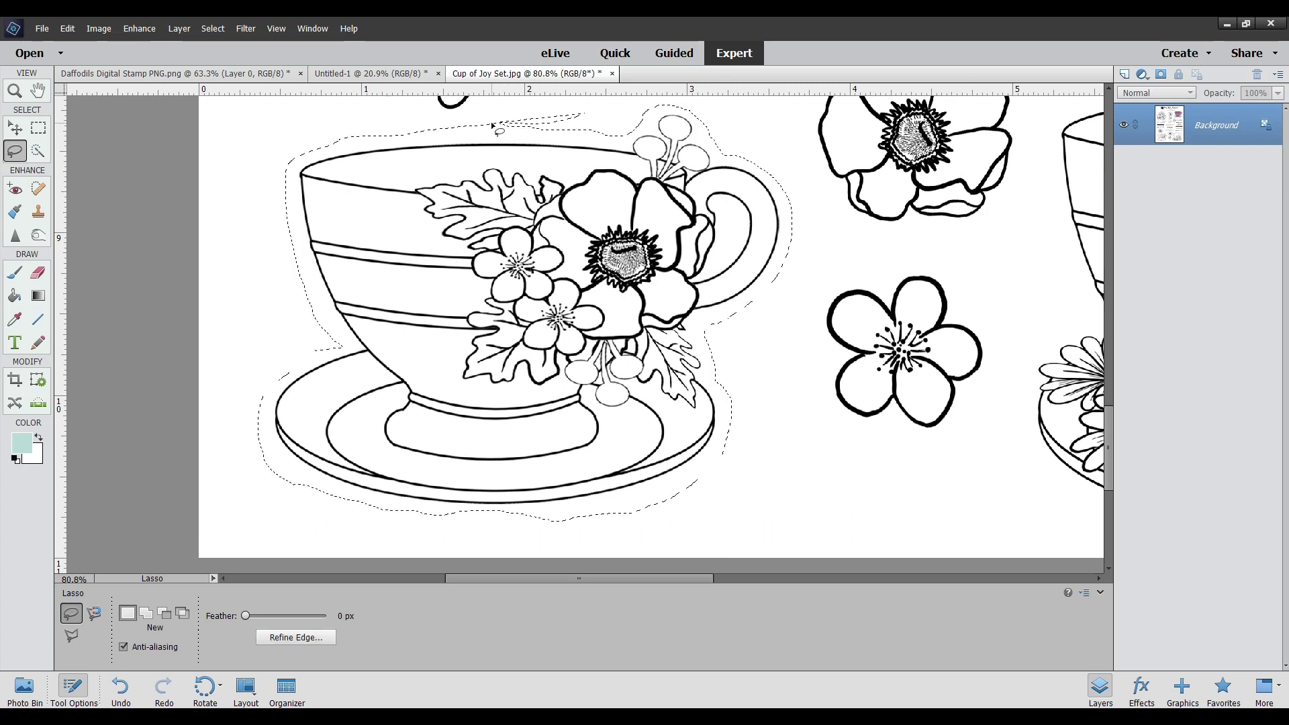
Copy the lassoed teacup to a new layer with Layer Via Copy and hide the Background
right_click(544, 136)
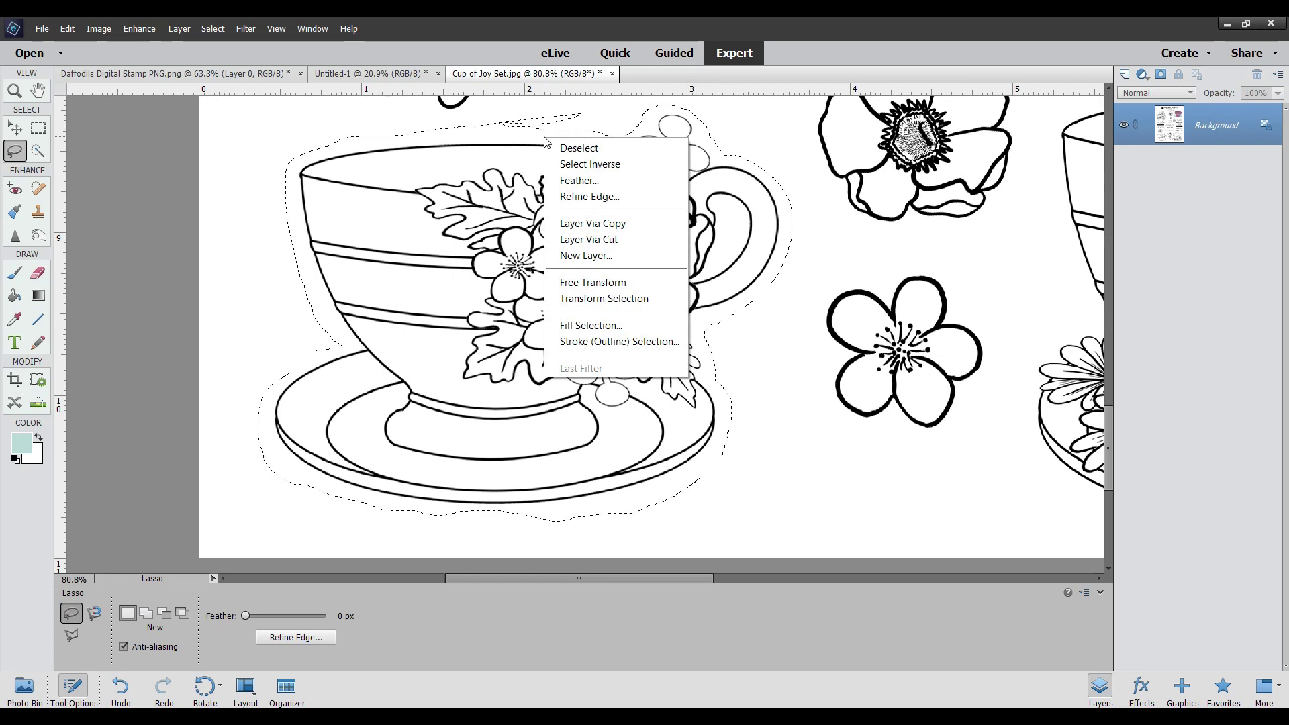
left_click(581, 224)
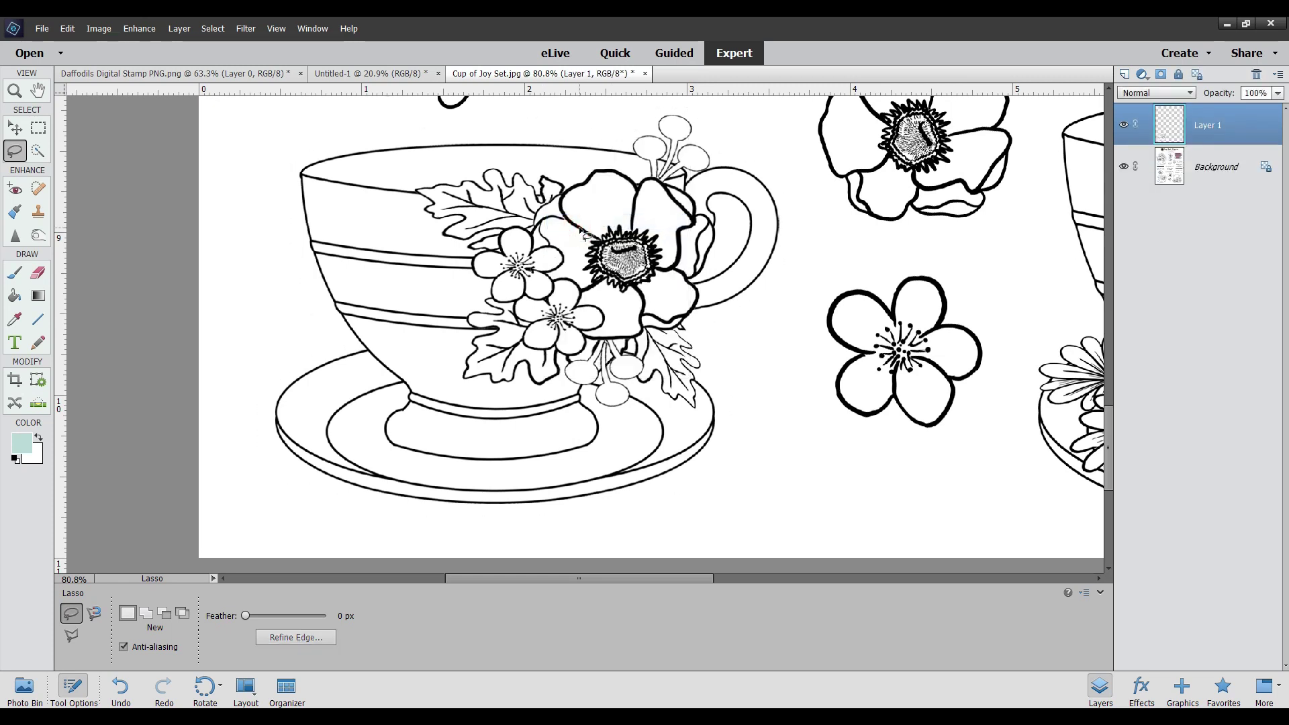
left_click(1124, 167)
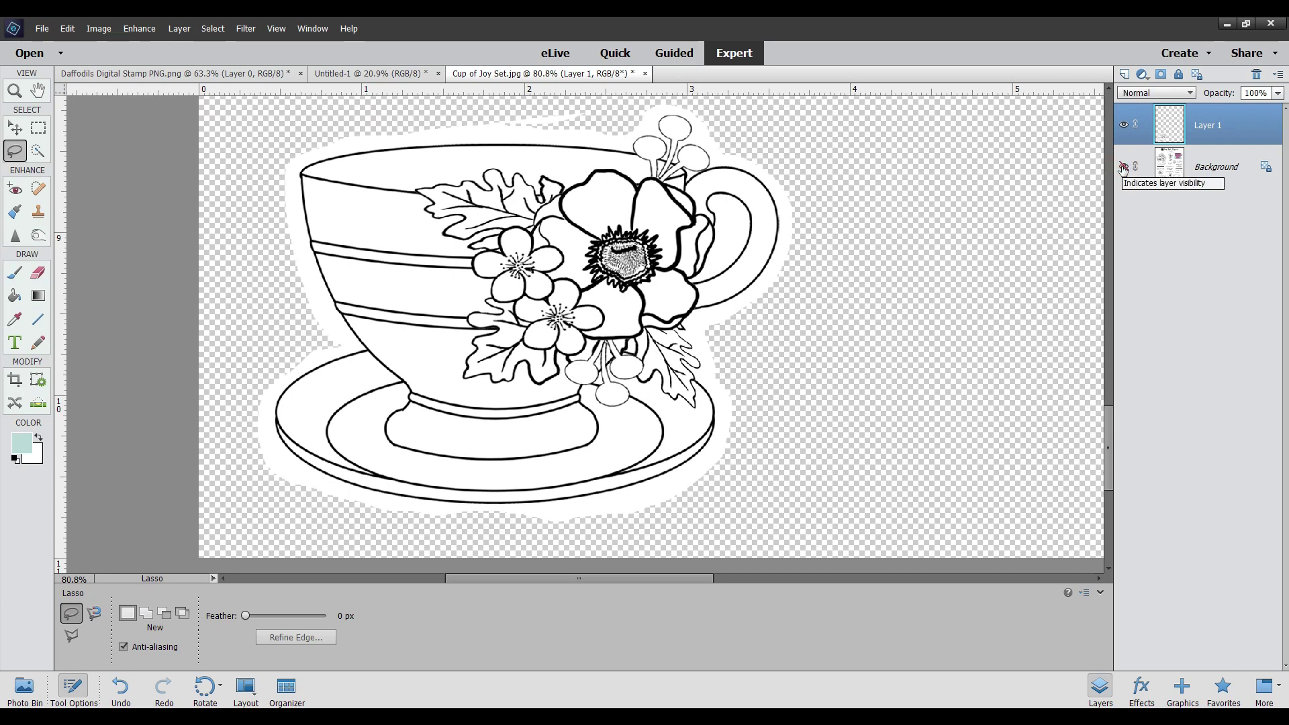
left_click(14, 387)
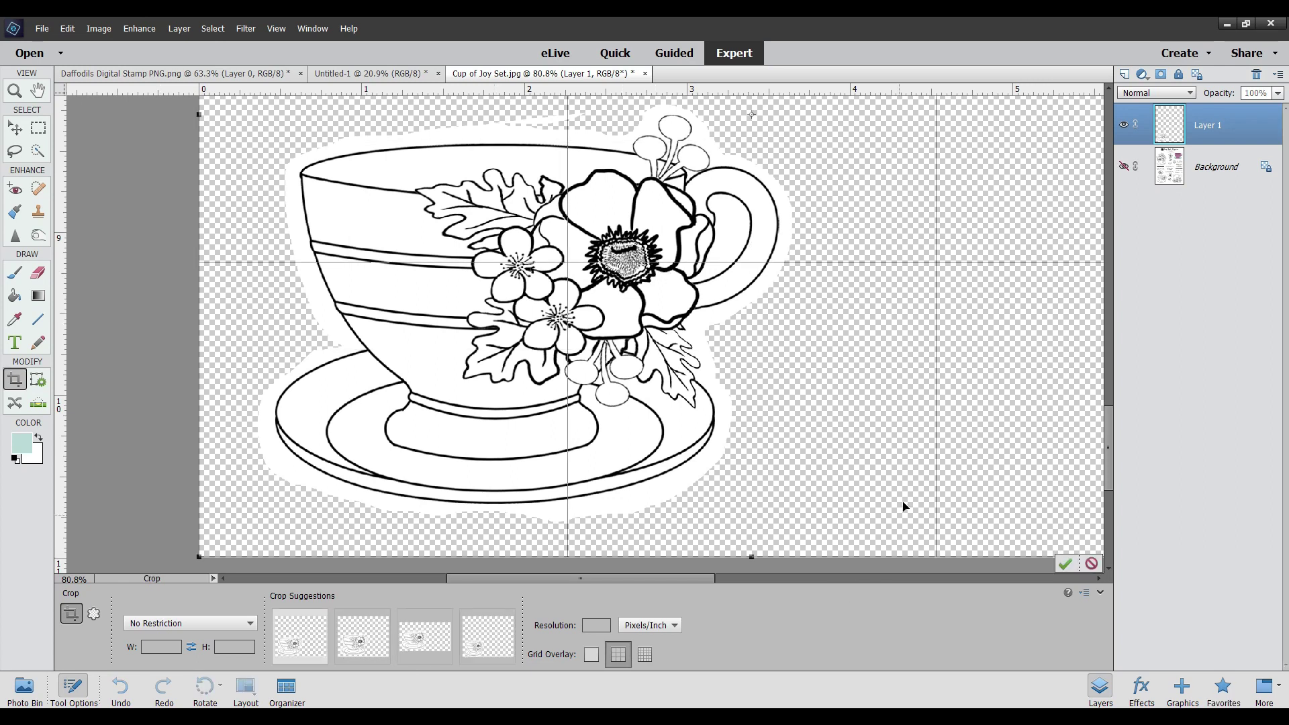
Fit the page on screen and crop tightly around the floral teacup and saucer
left_click(1091, 563)
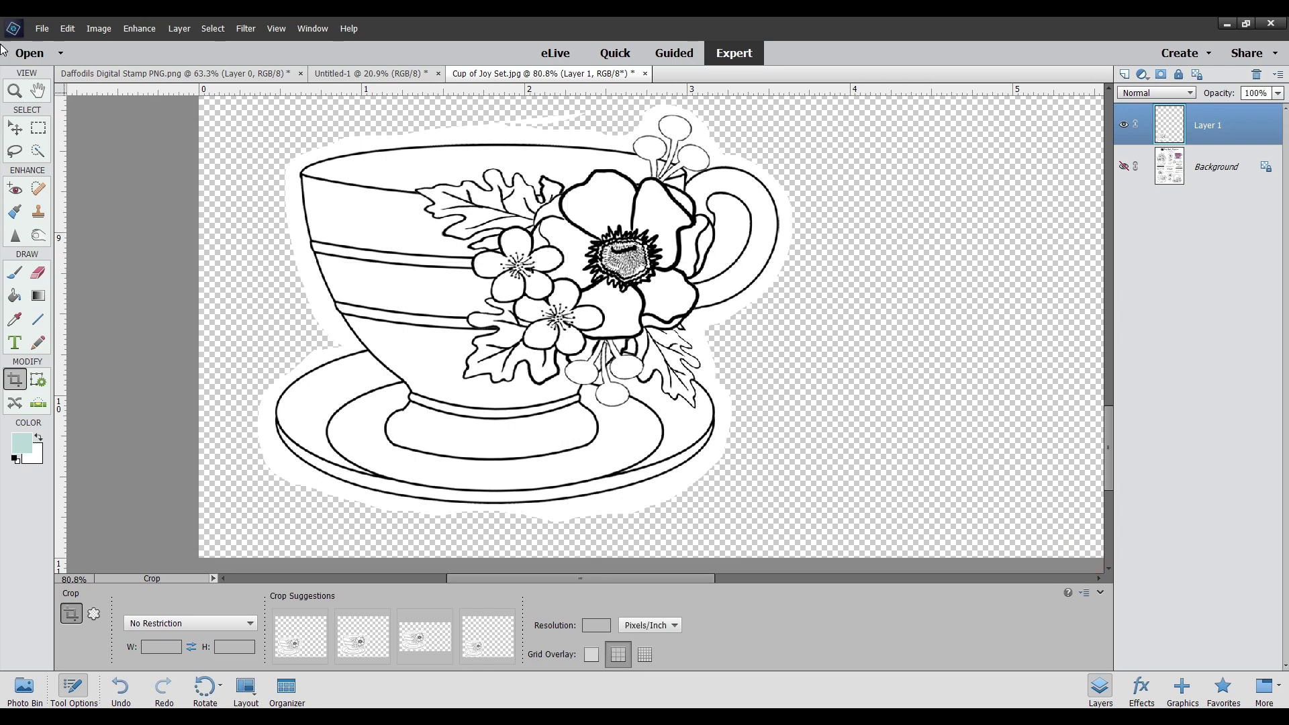
left_click(14, 90)
left_click(350, 621)
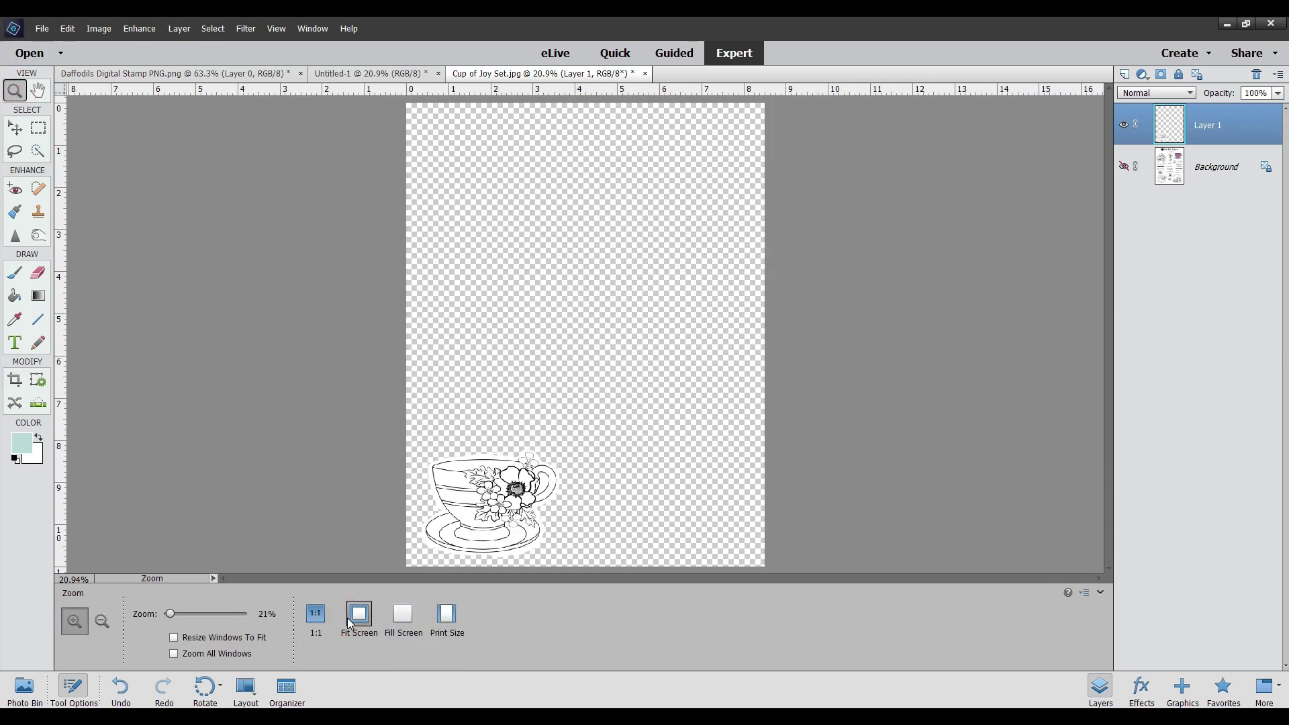
left_click(16, 387)
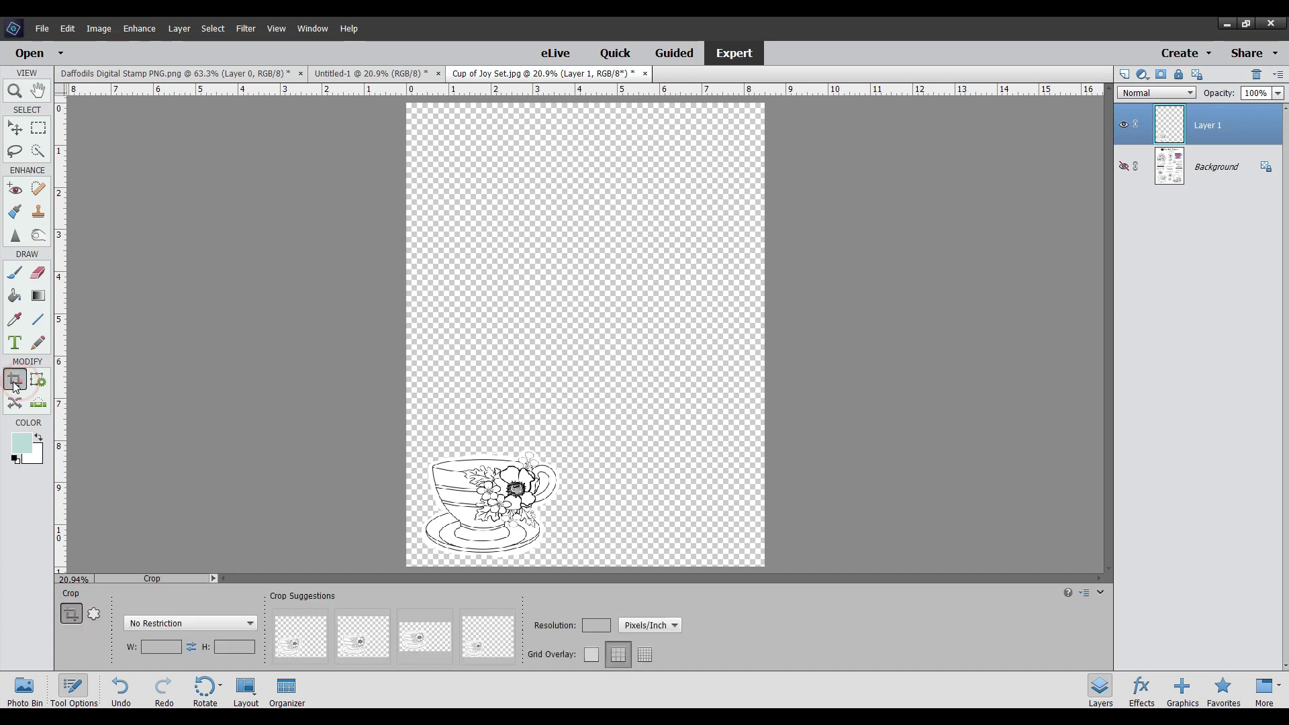
left_click_drag(406, 438, 580, 567)
left_click_drag(576, 502, 561, 498)
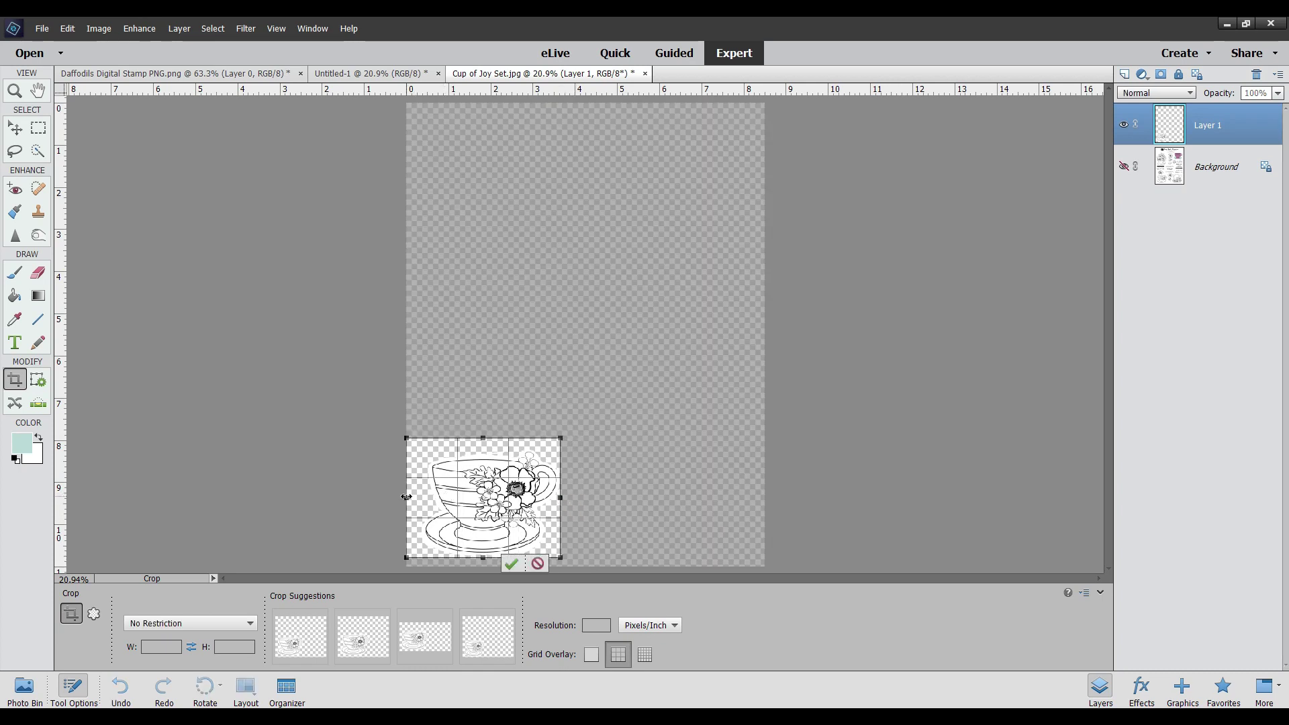
left_click_drag(406, 497, 422, 497)
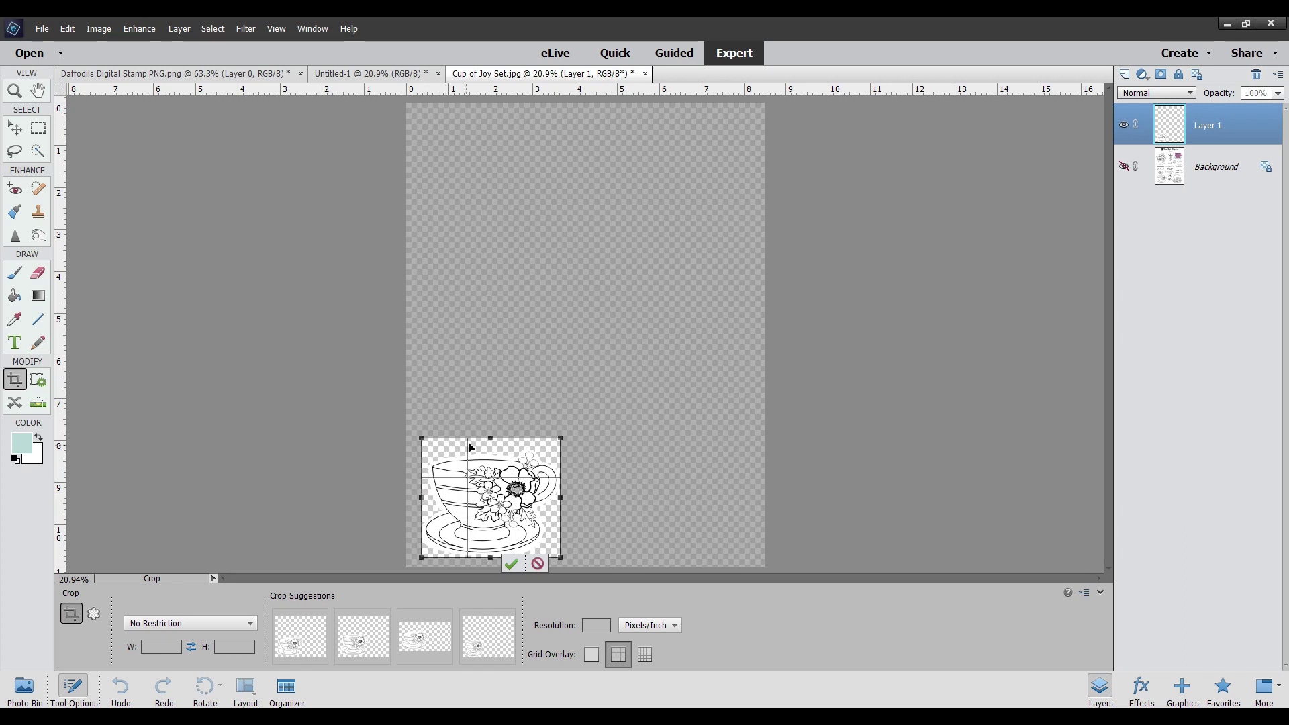
left_click_drag(495, 437, 496, 448)
left_click(513, 564)
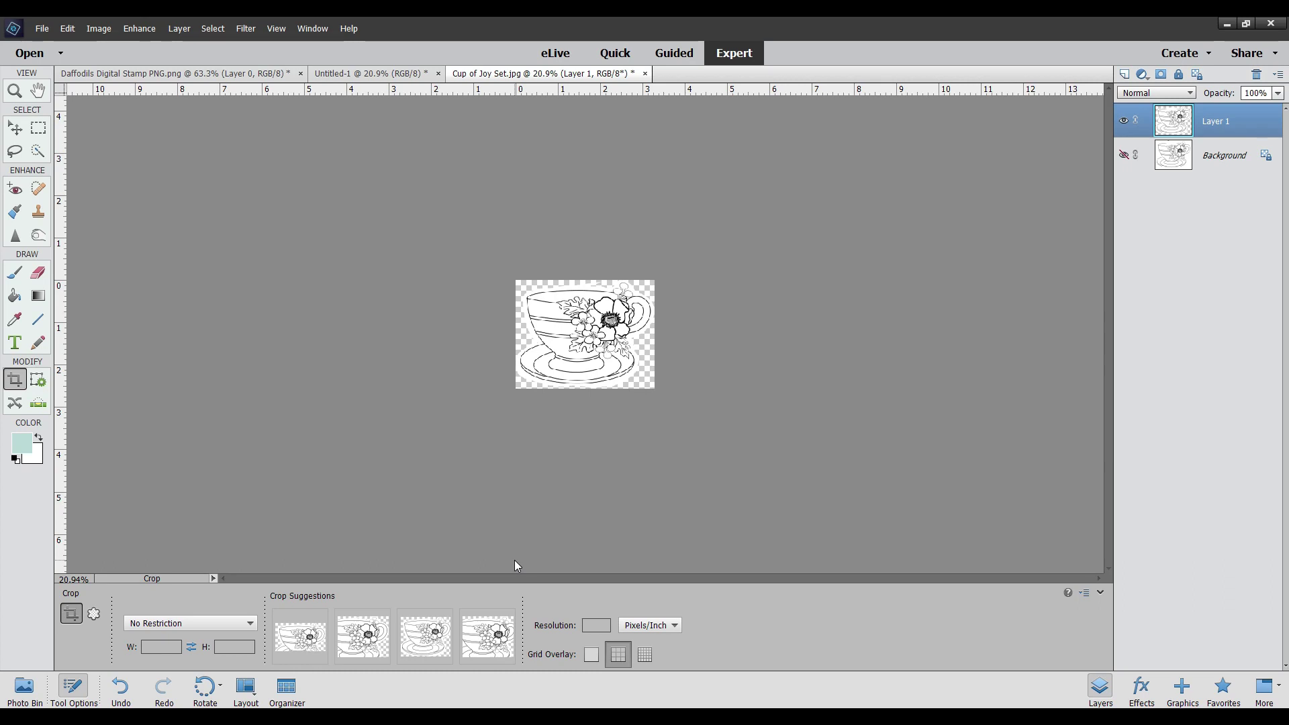
Create a blank U.S. Paper Letter document, 8.5 × 11 in at 300 ppi
left_click(41, 28)
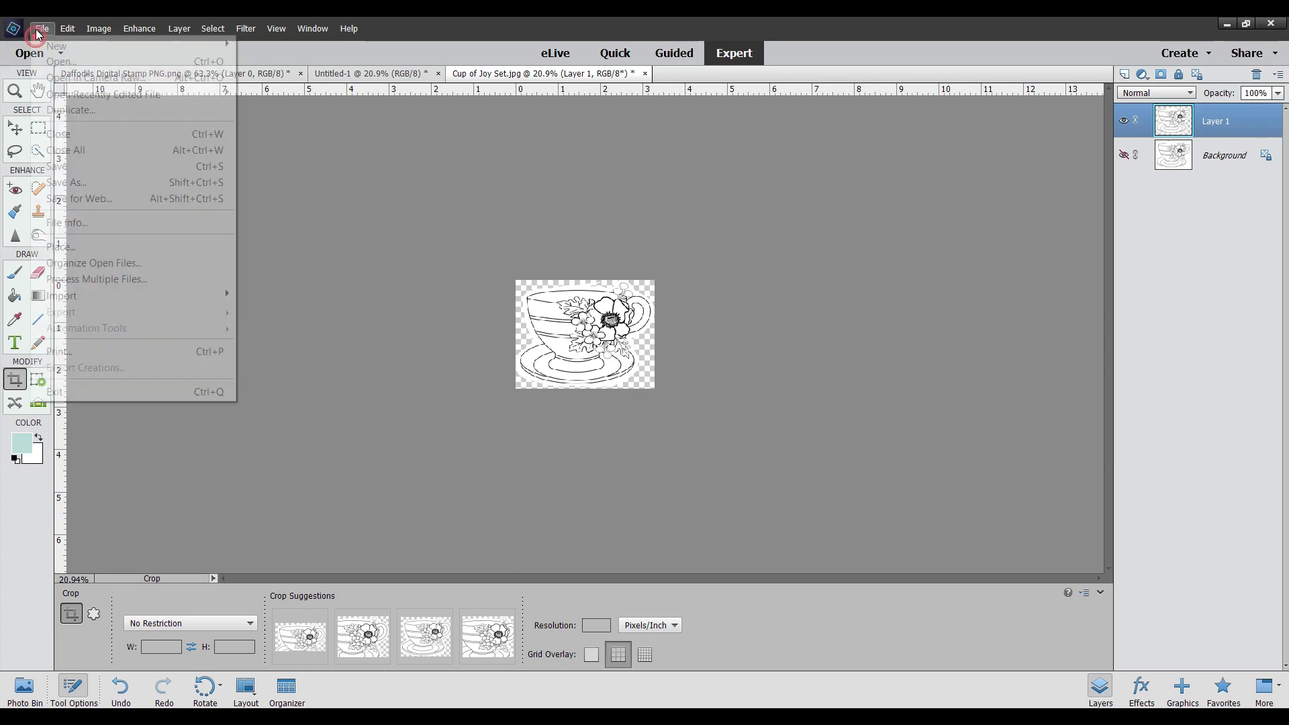
mouse_move(134, 45)
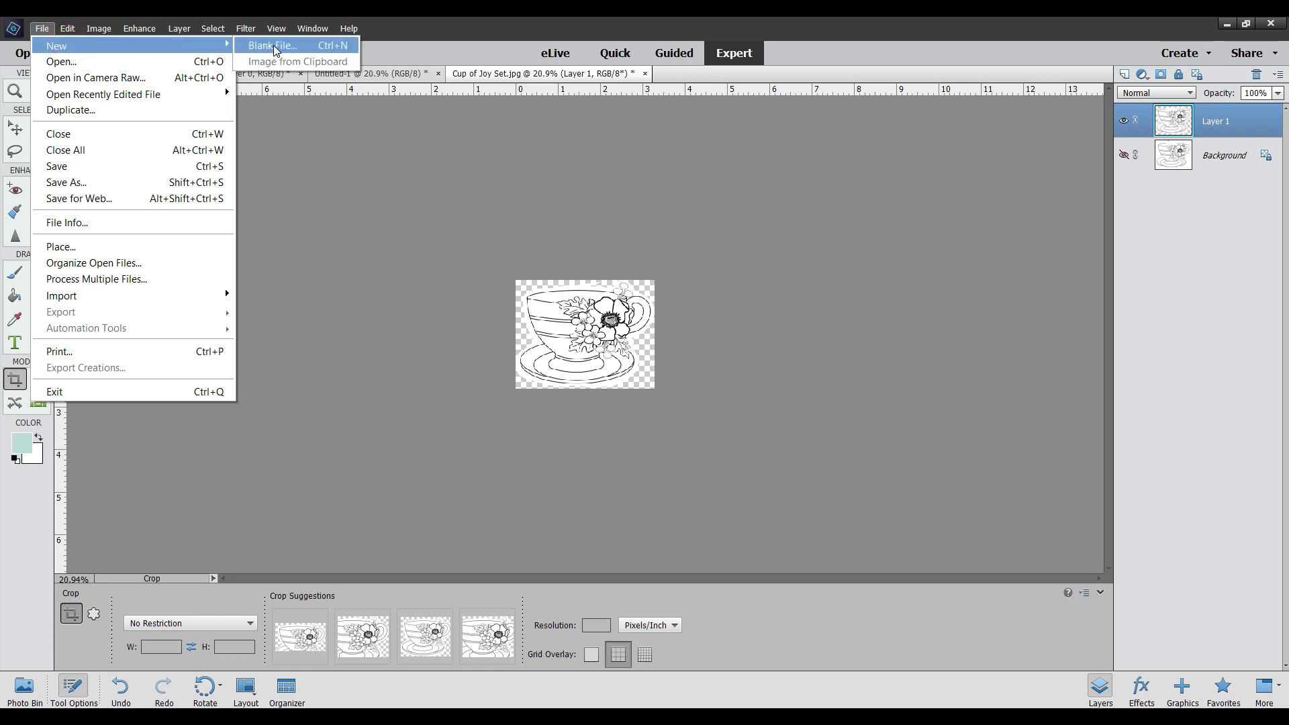
left_click(273, 46)
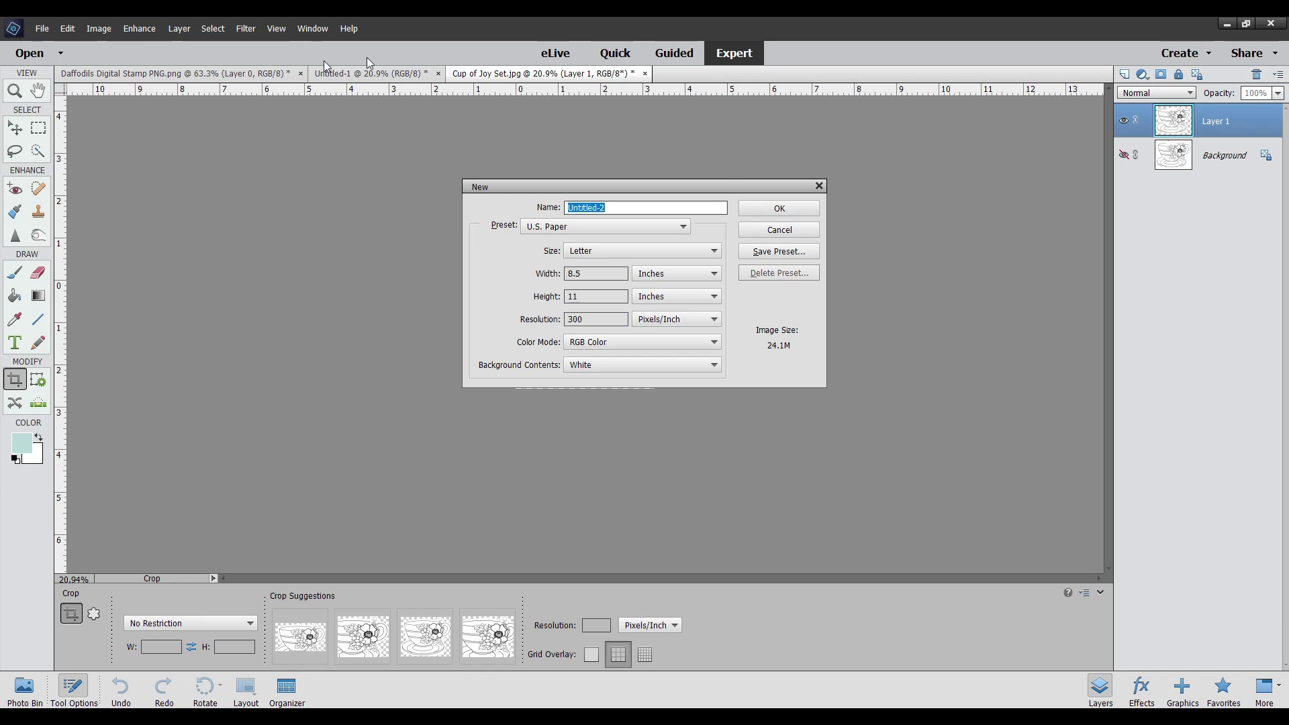
left_click(787, 214)
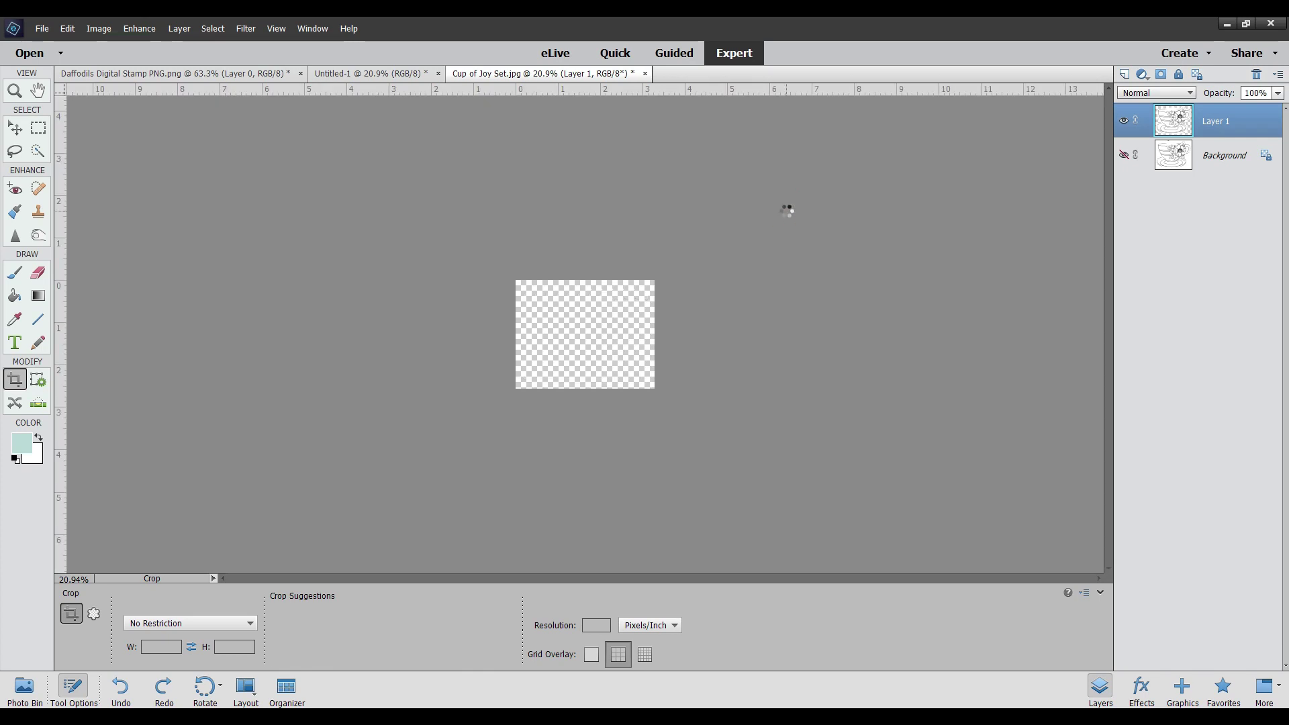
left_click(24, 687)
Drag the teacup onto Untitled-2 and place it top-left, scaled to 76% (2.5 in wide)
left_click_drag(298, 639, 490, 310)
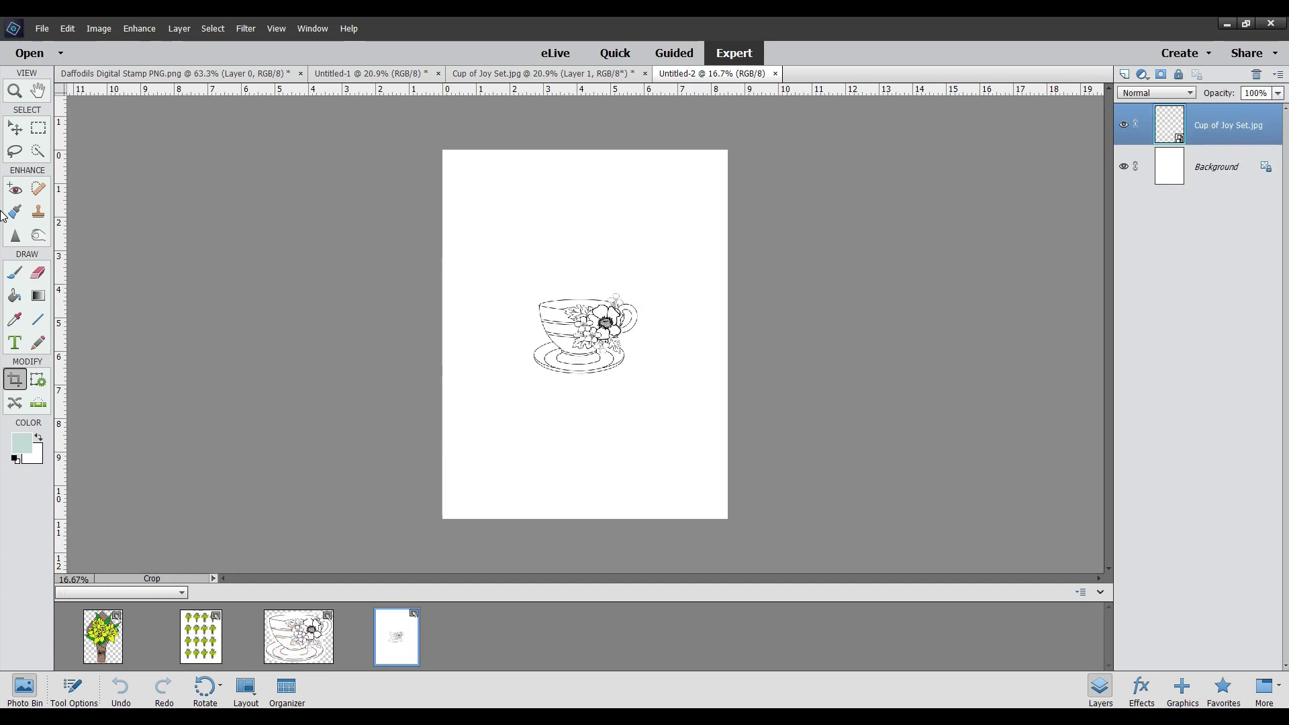
left_click(15, 127)
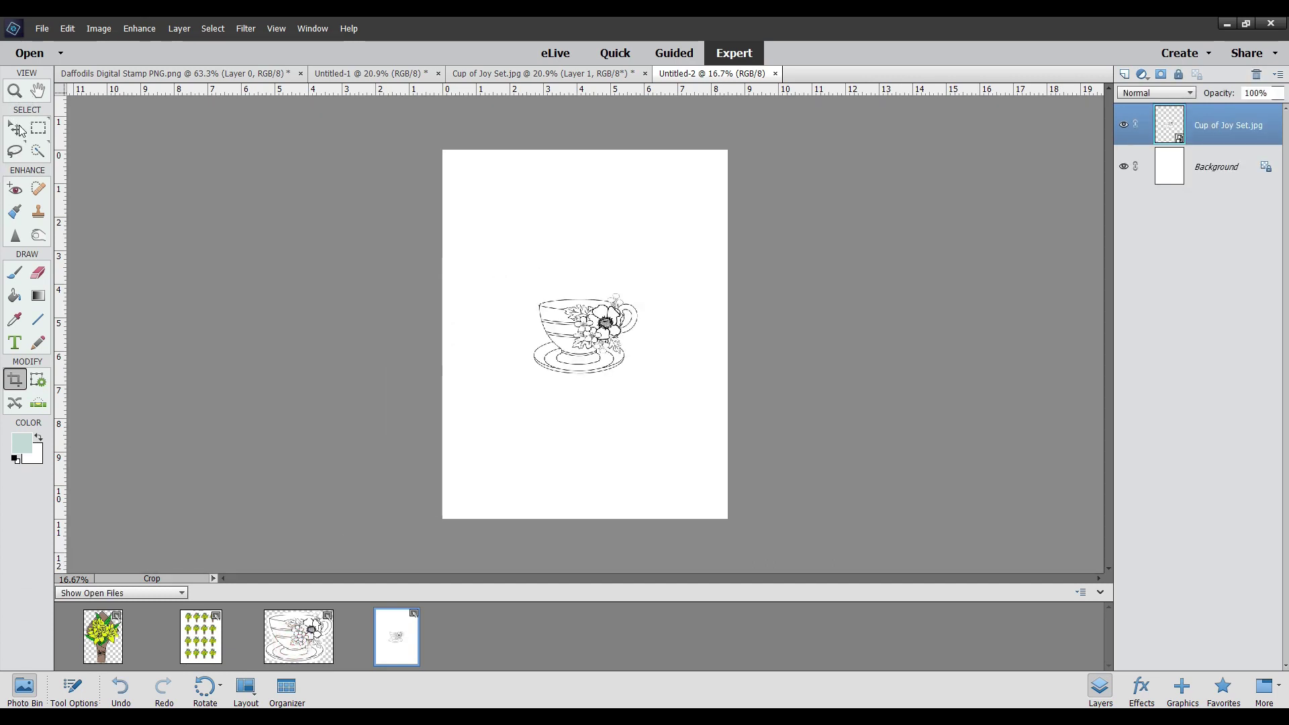
left_click_drag(602, 342, 551, 230)
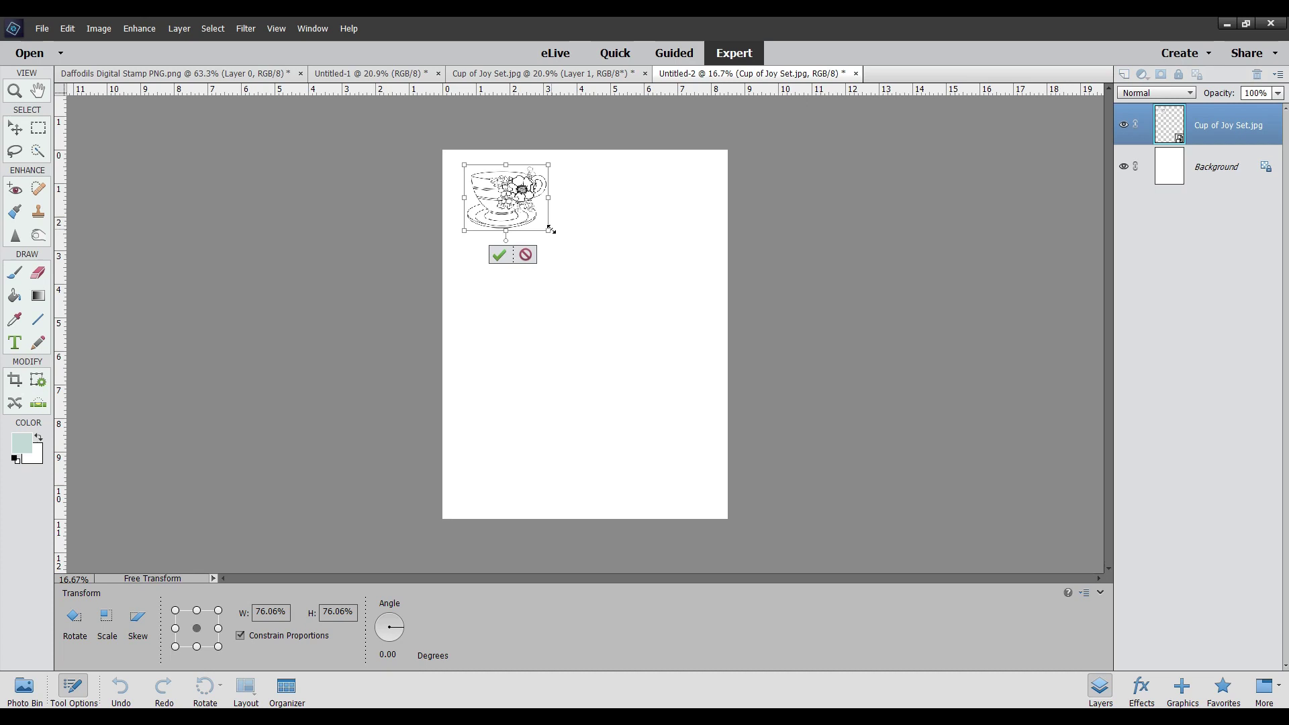
left_click(499, 255)
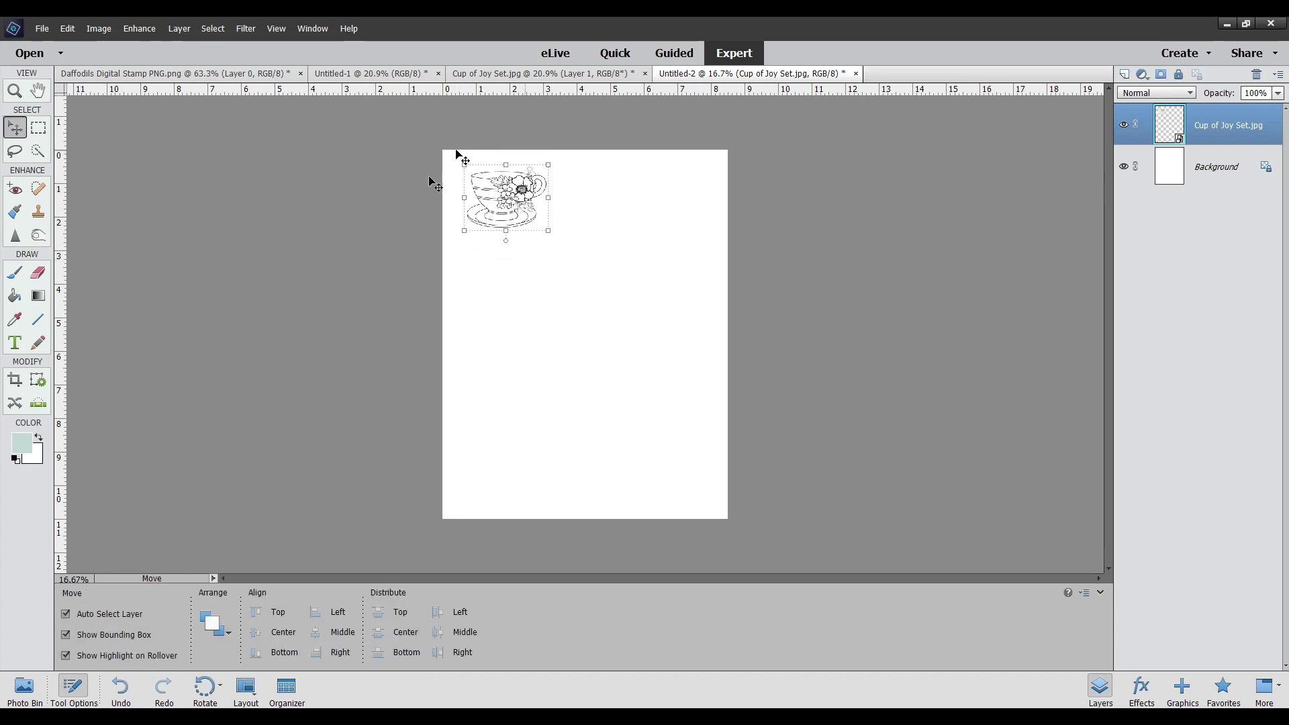
left_click(542, 74)
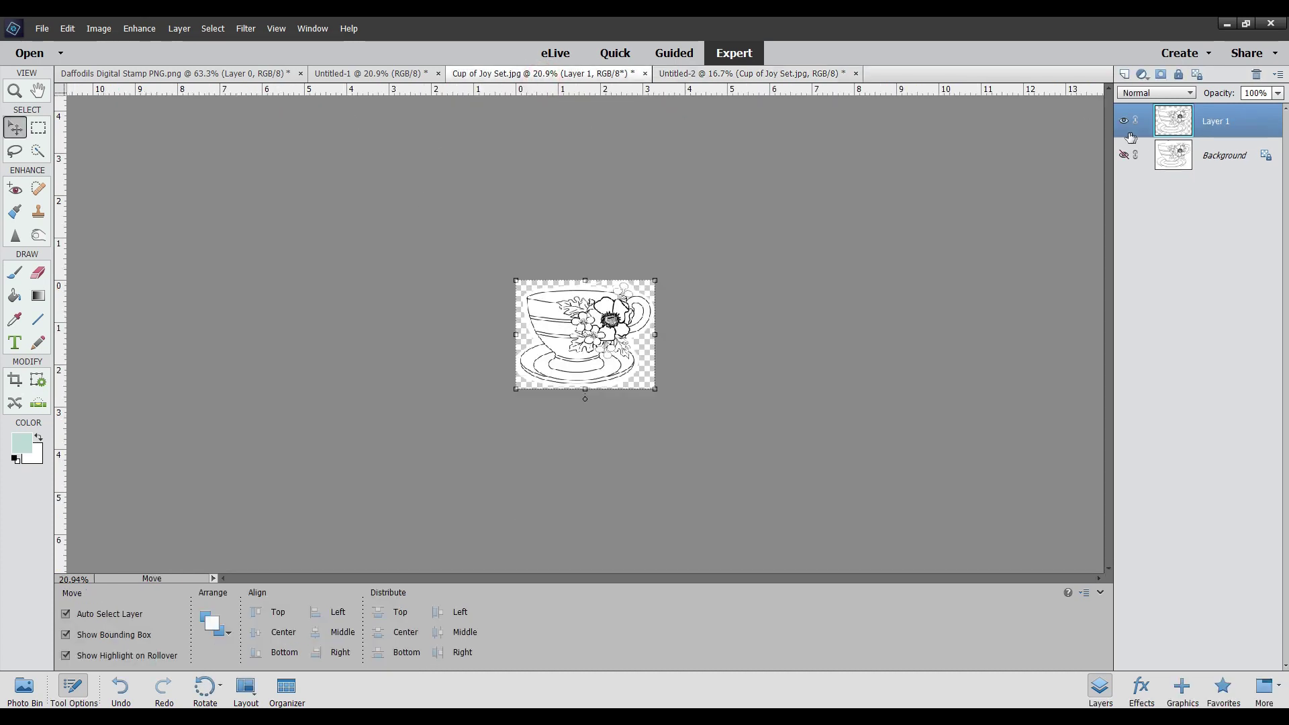
Undo the Cup of Joy crop, show its Background, delete Layer 1, and open Save As
left_click(1125, 156)
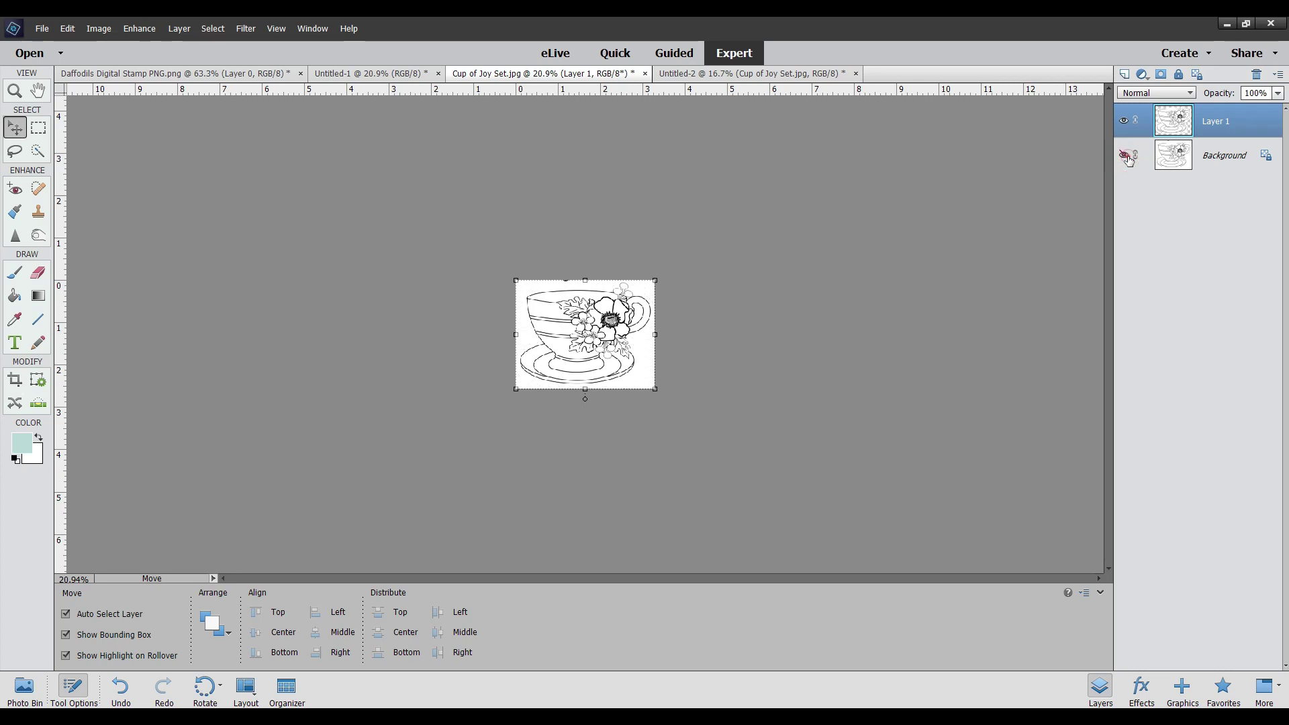
left_click(1128, 157)
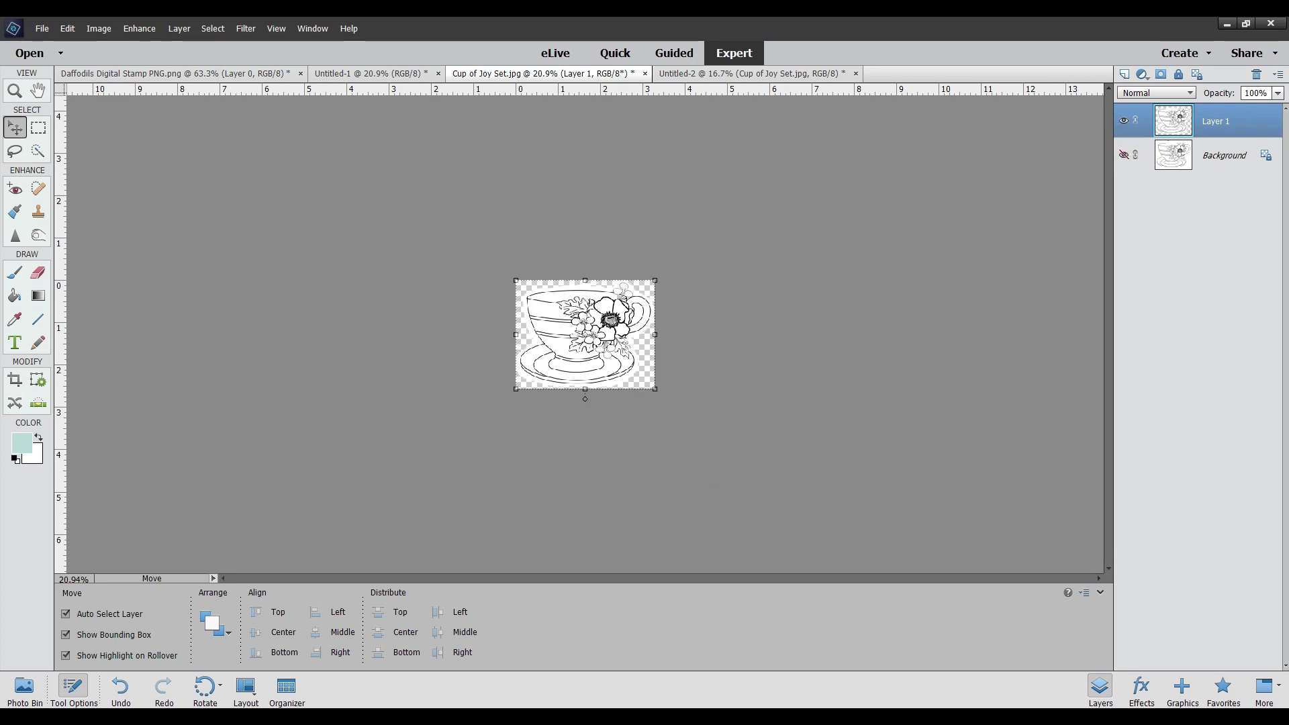
left_click(112, 691)
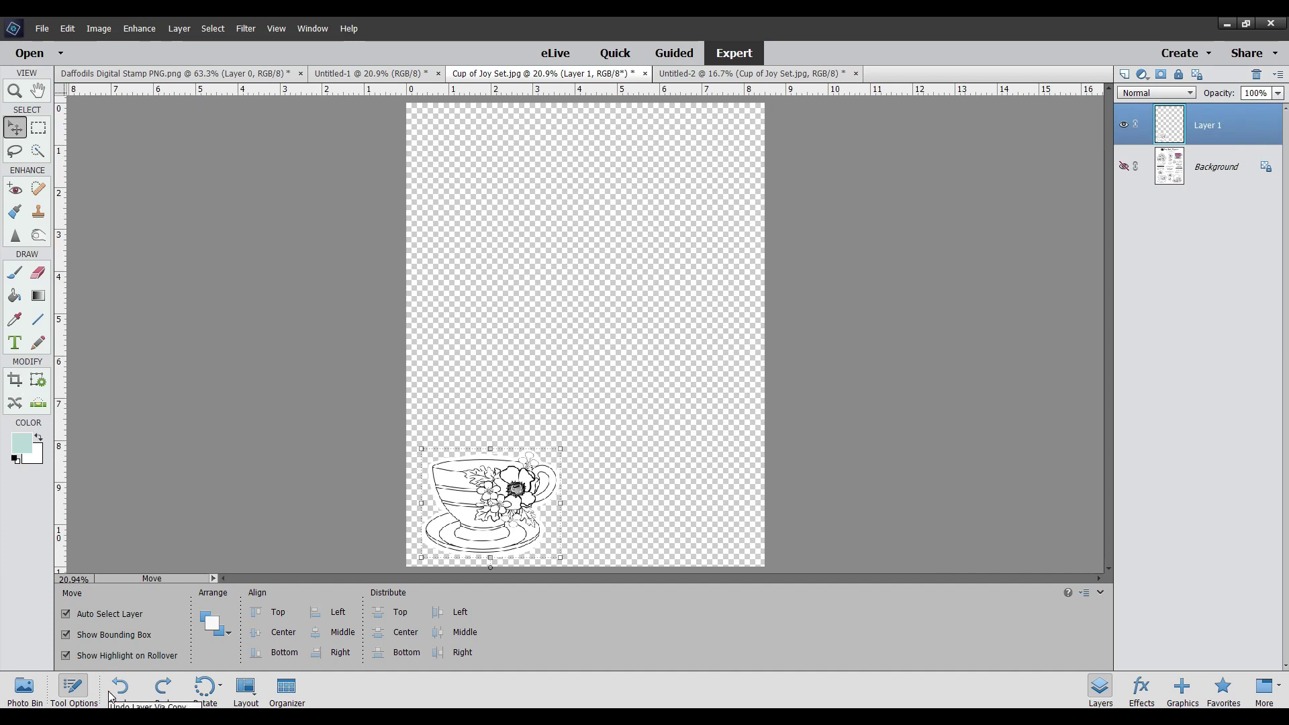
left_click(1122, 171)
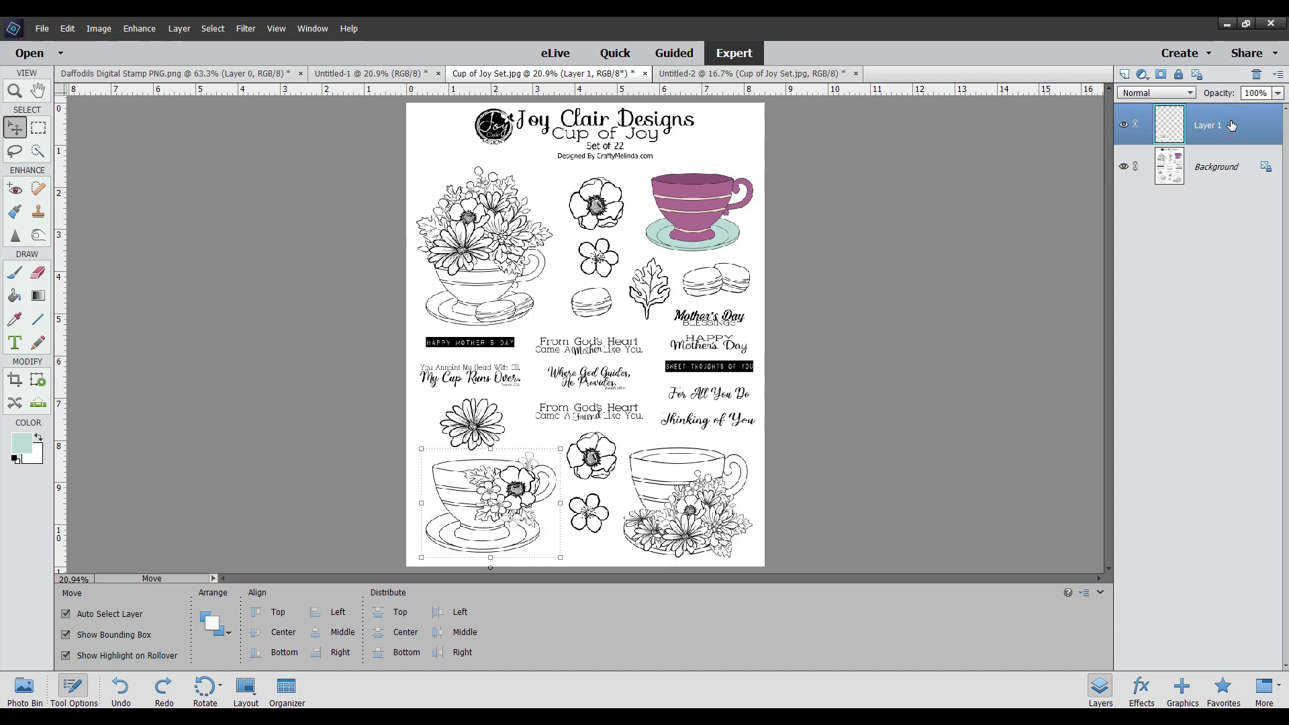
key("Delete")
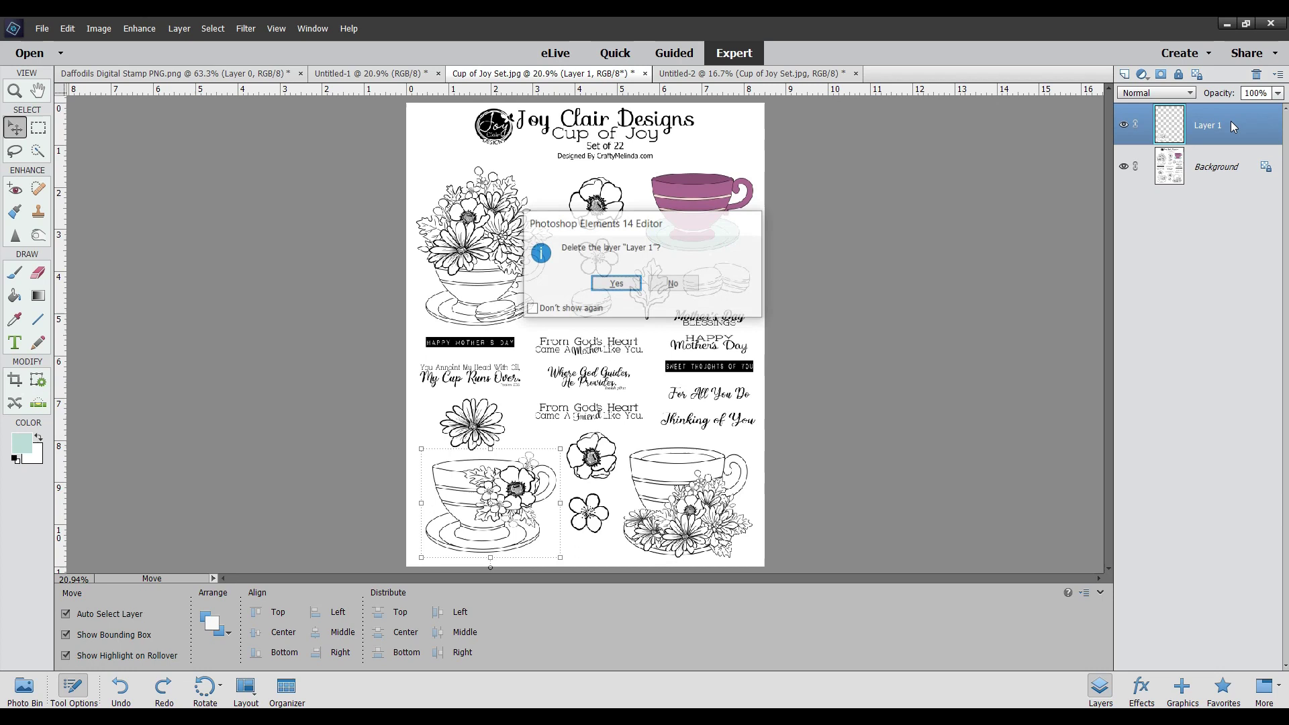
key("Return")
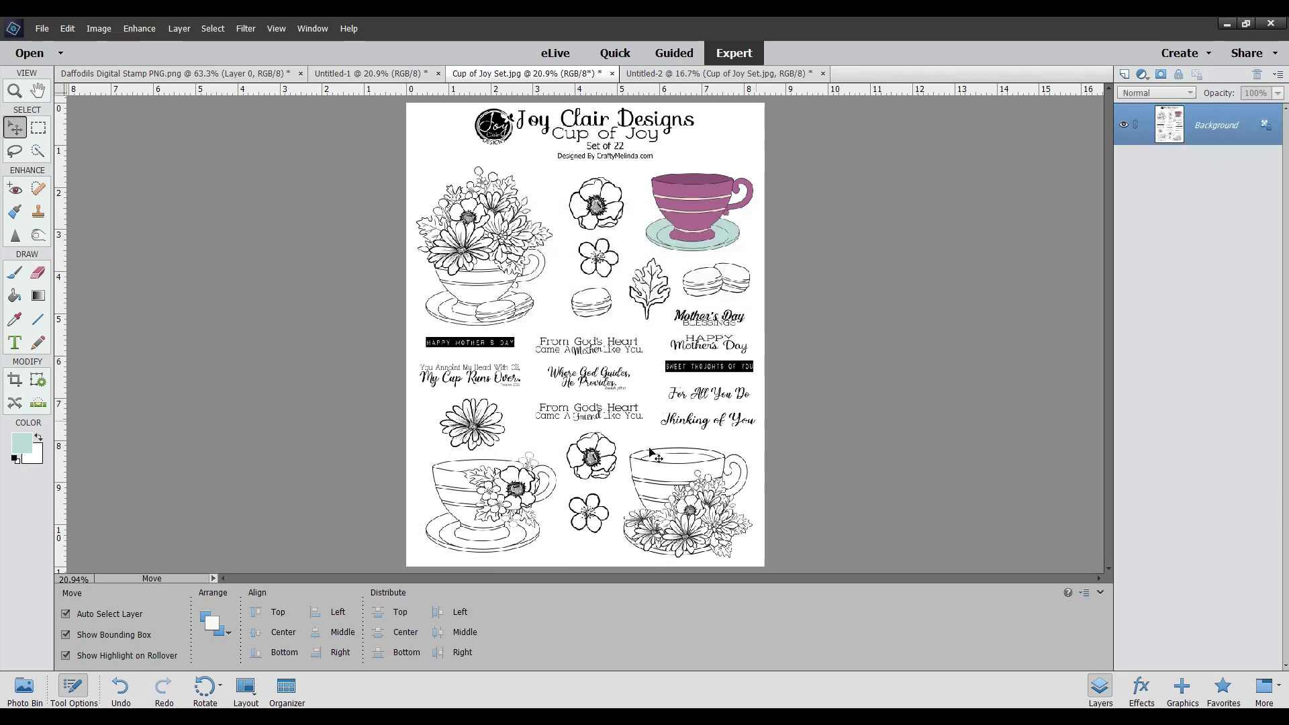
left_click(42, 29)
left_click(86, 184)
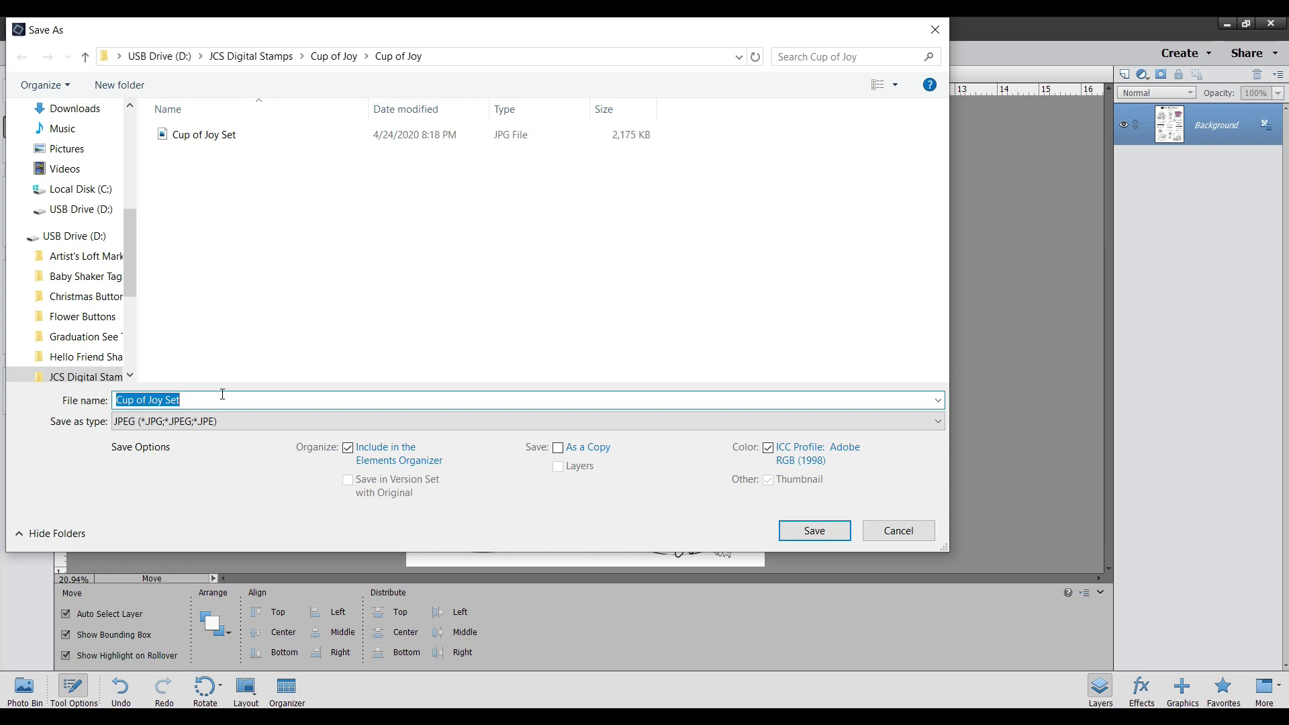
Decline replacing Cup of Joy Set.jpg and cancel the Save As dialog without saving
key("Return")
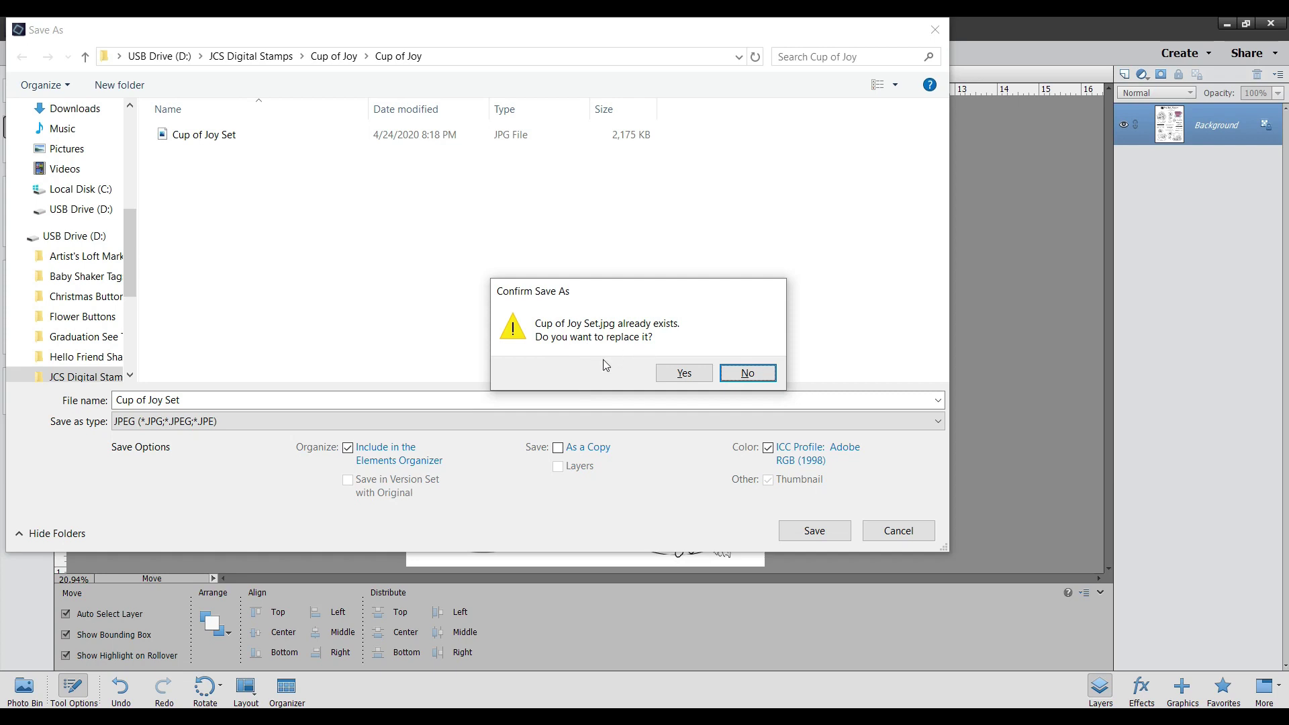
left_click(734, 374)
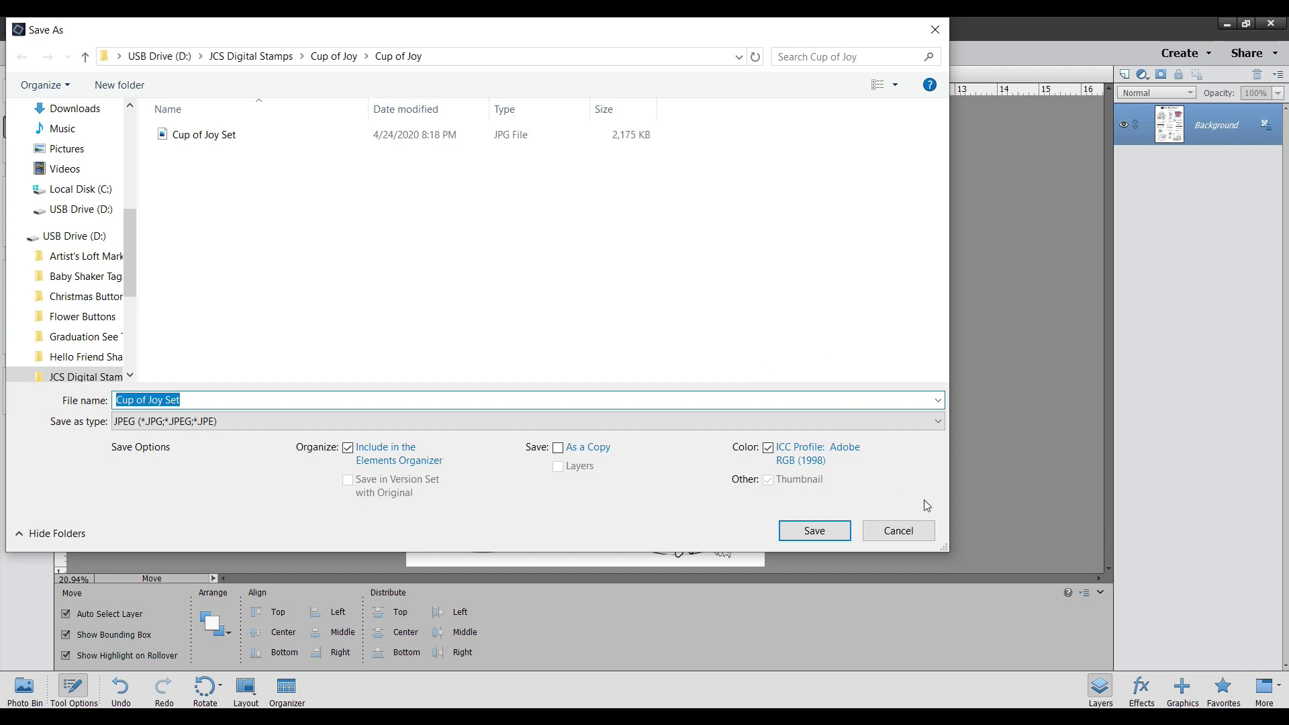
left_click(917, 539)
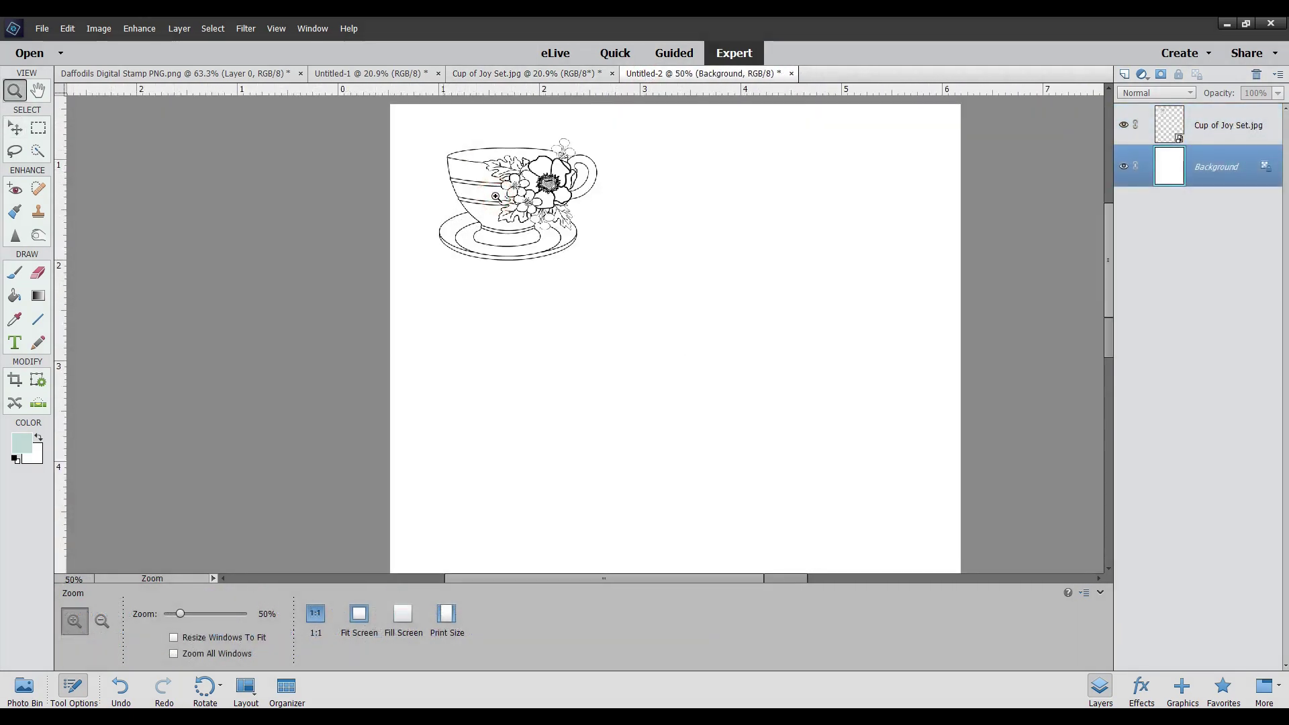
Zoom in on the teacup stamp to 100%
left_click(496, 196)
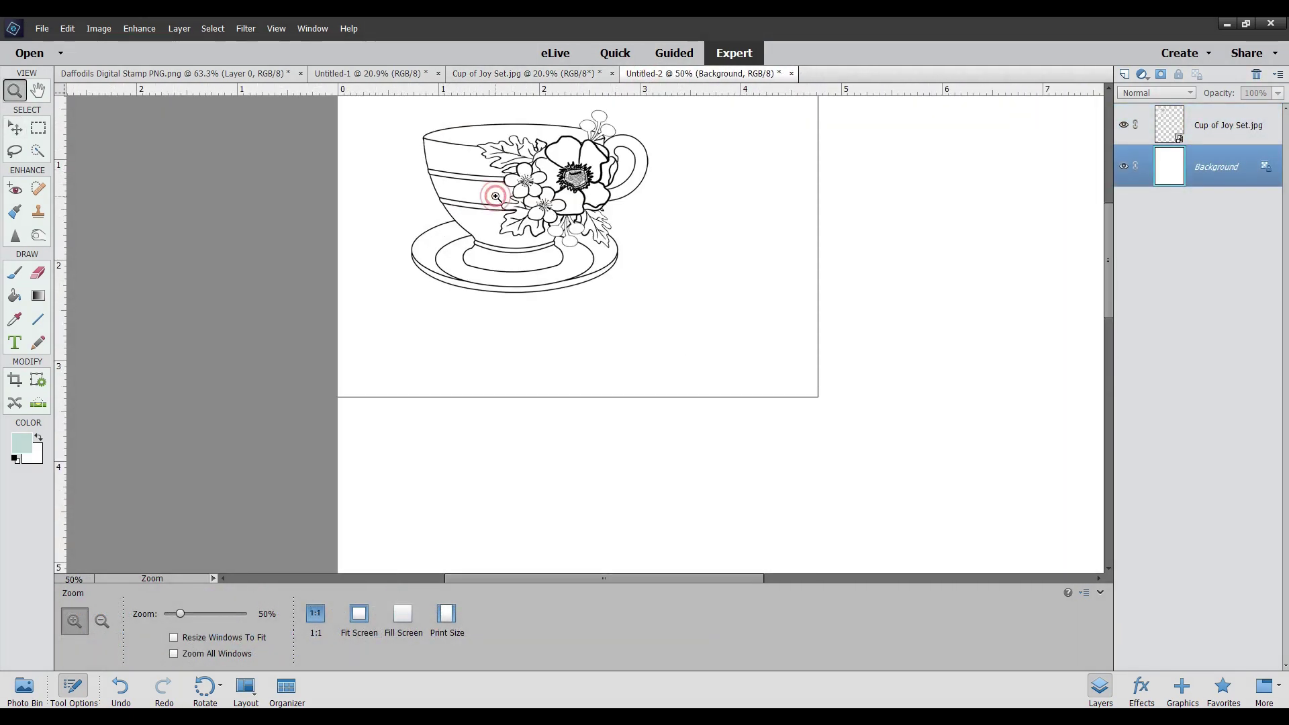
left_click(495, 196)
left_click(496, 196)
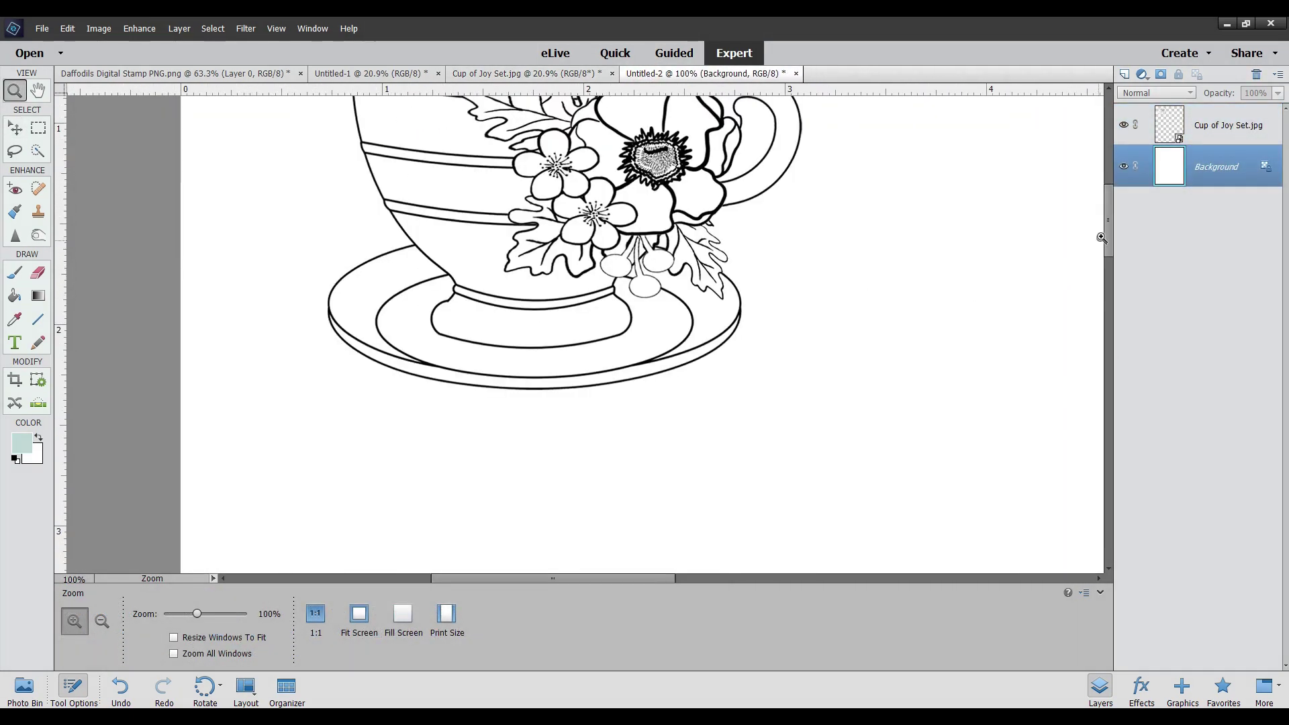
mouse_move(1107, 235)
left_mouse_down()
mouse_move(1108, 208)
mouse_move(1109, 221)
left_mouse_up()
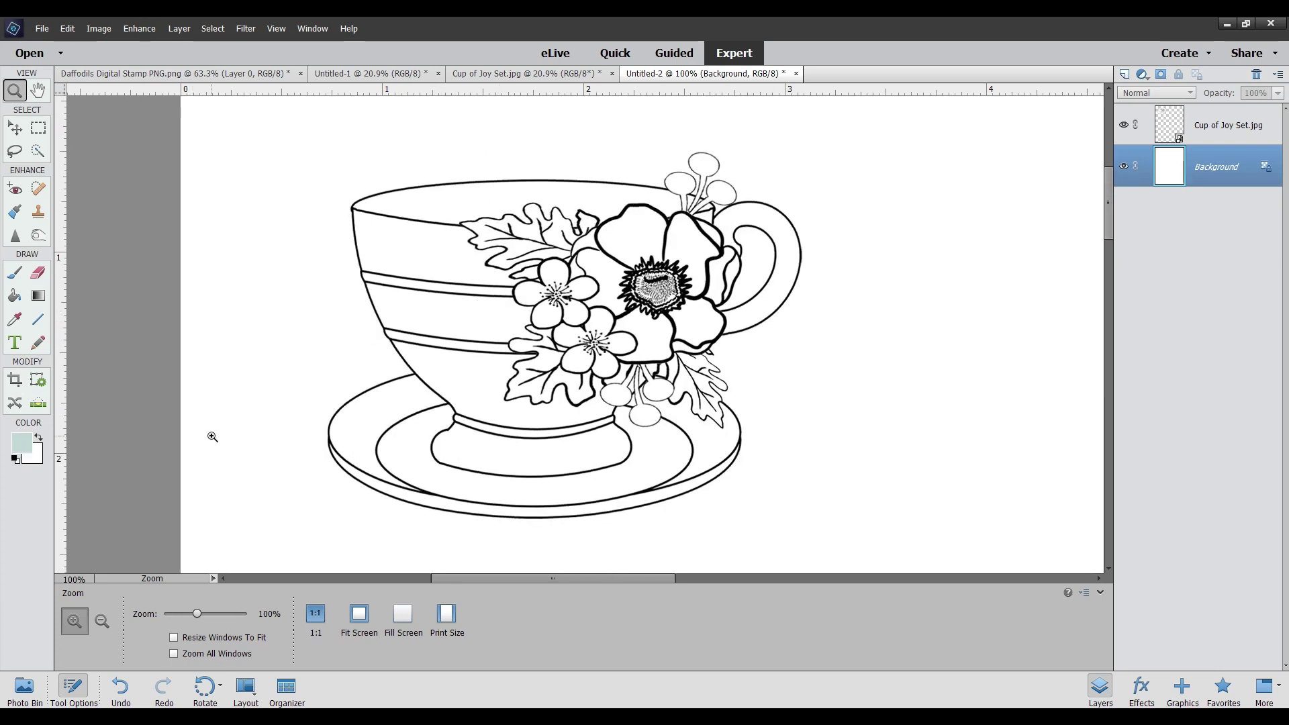
Undo a stray teal background fill, then paint-bucket the saucer on the teacup layer
left_click(14, 297)
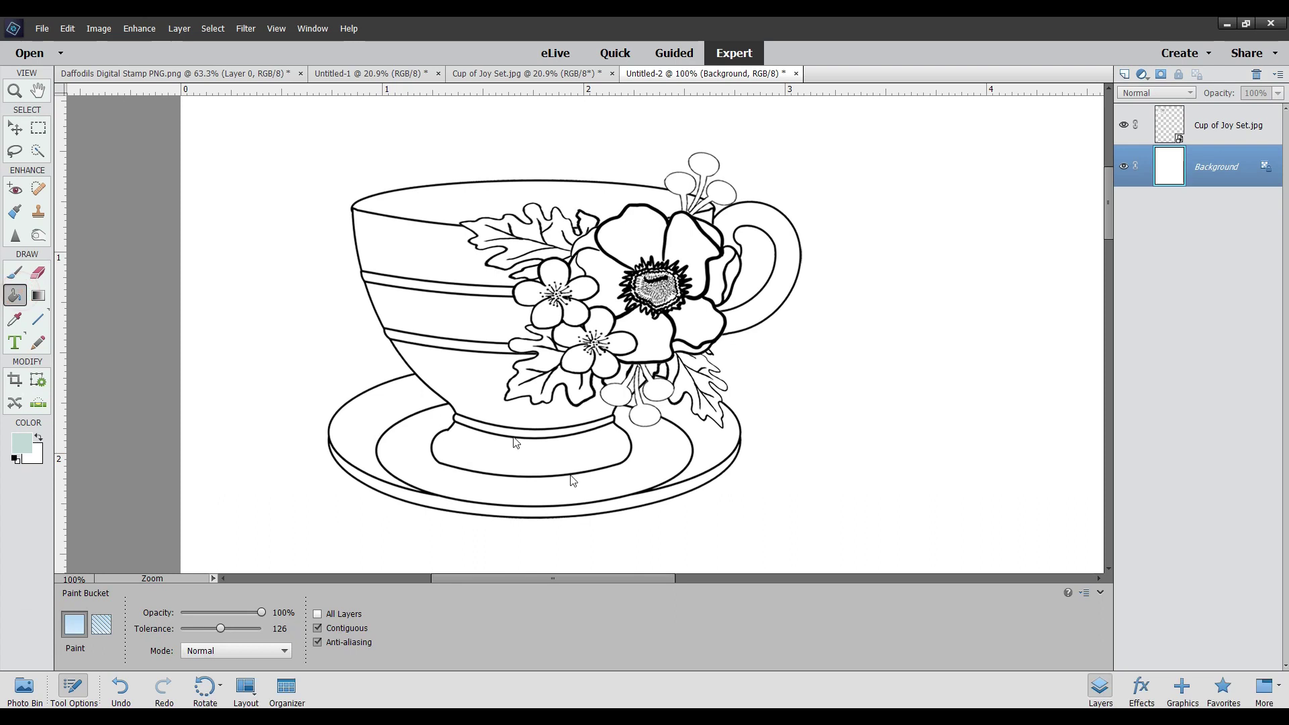
left_click(367, 426)
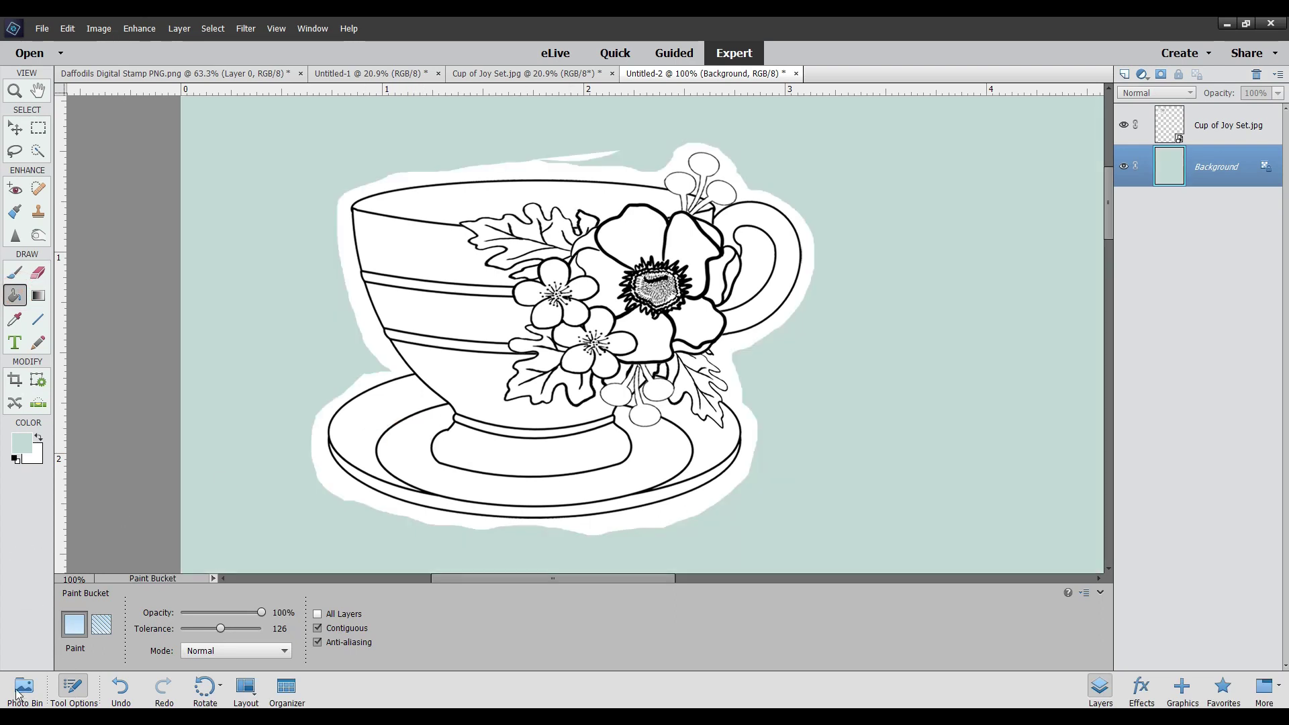
left_click(120, 689)
left_click(1209, 141)
left_click(386, 414)
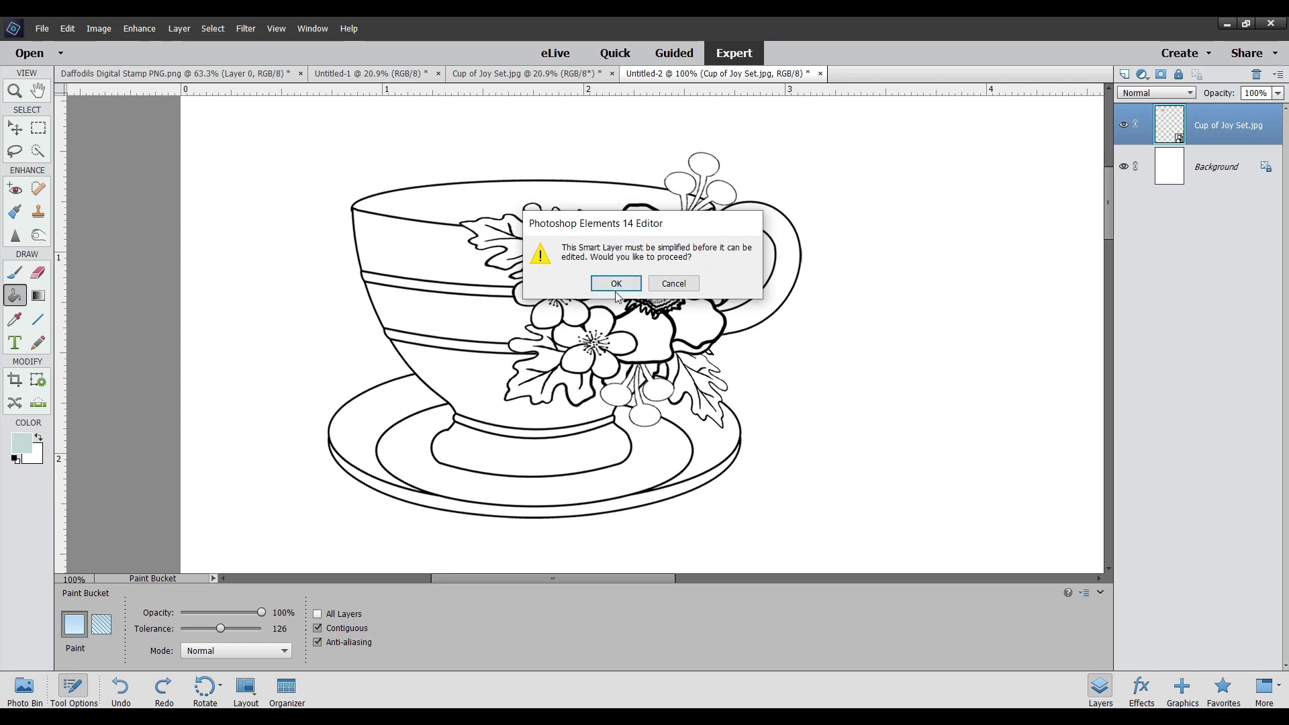
Simplify the cup layer and fill the saucer's inner area, rings and rim mint at Tolerance 51
left_click(616, 289)
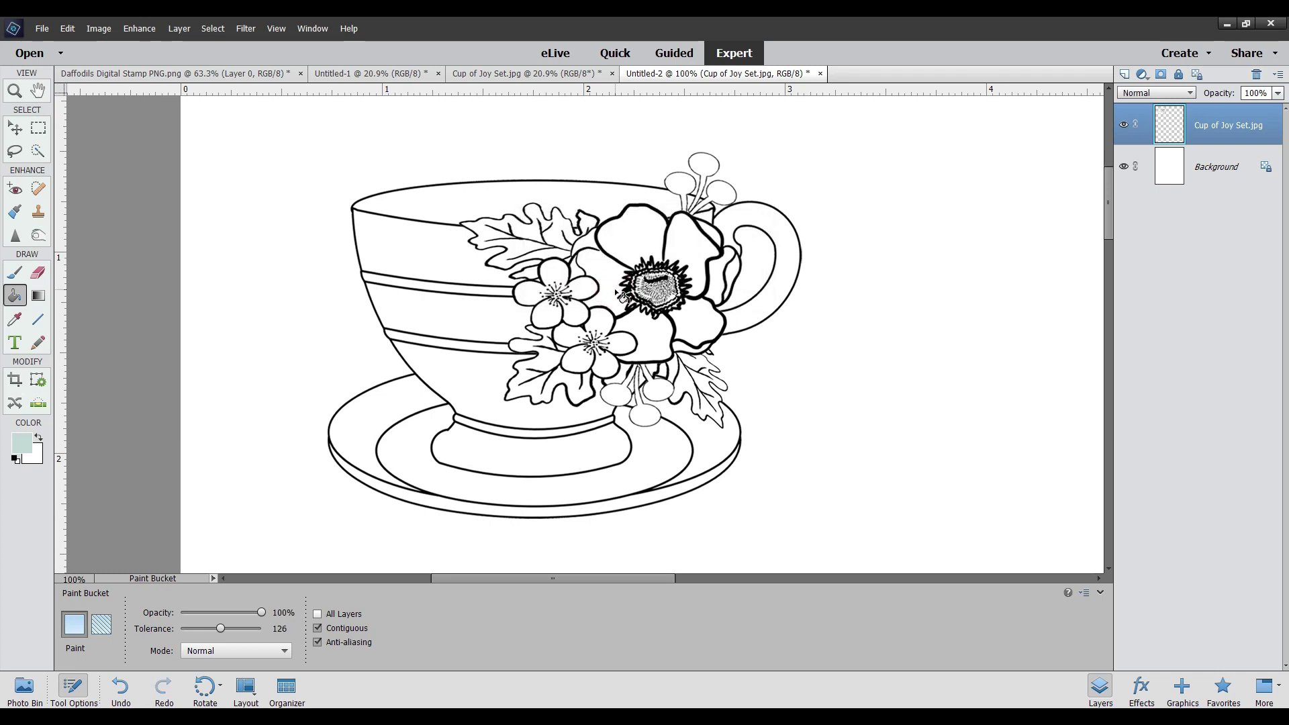
left_click(391, 408)
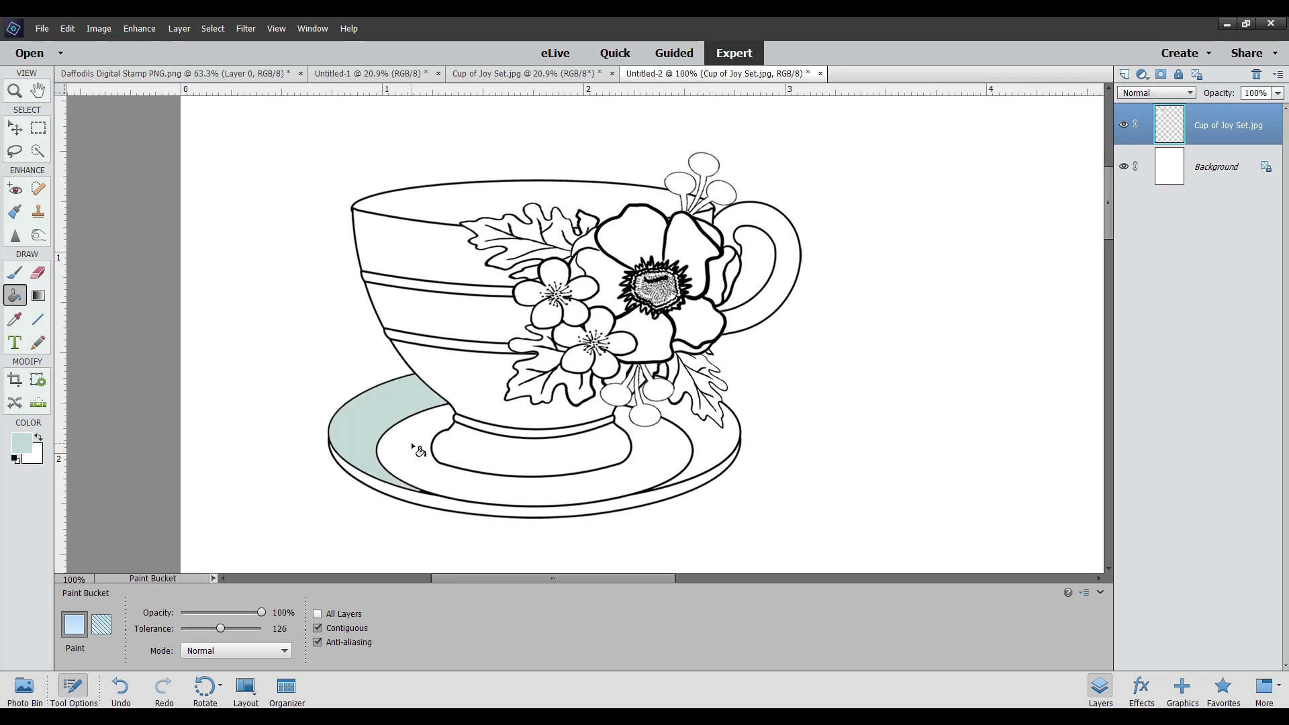
left_click(708, 453)
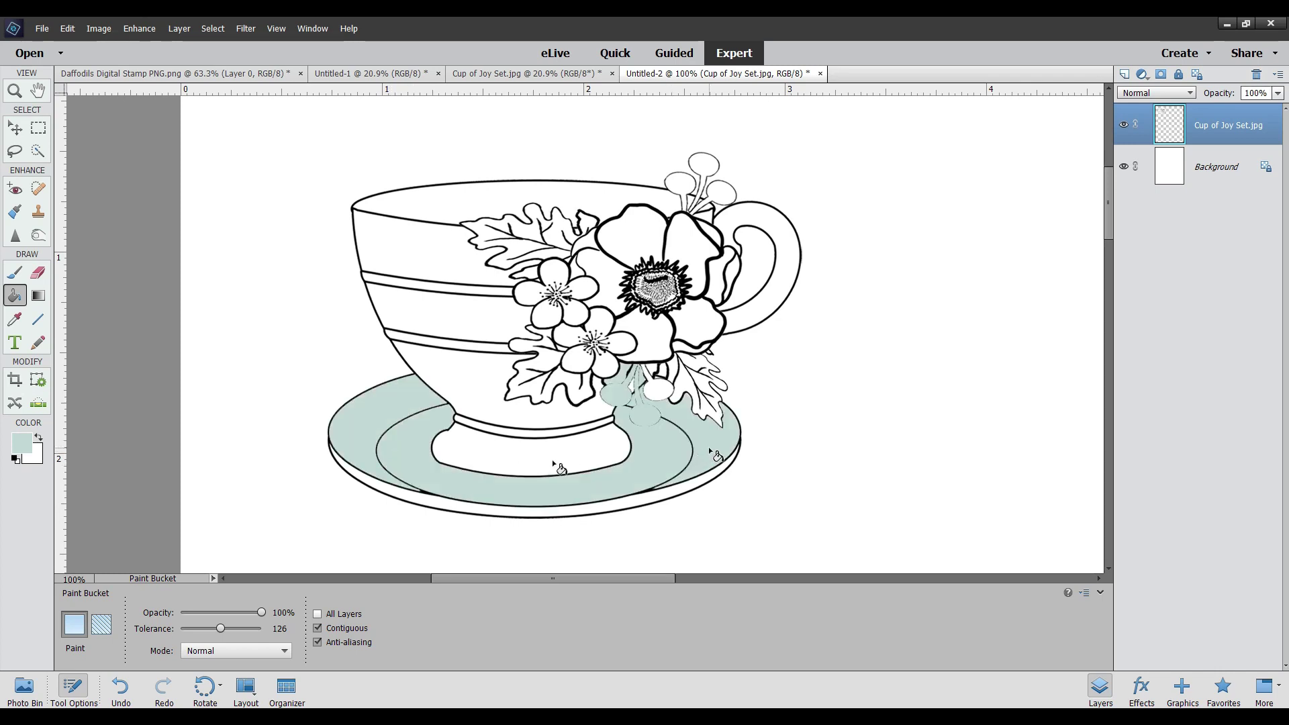
left_click(122, 686)
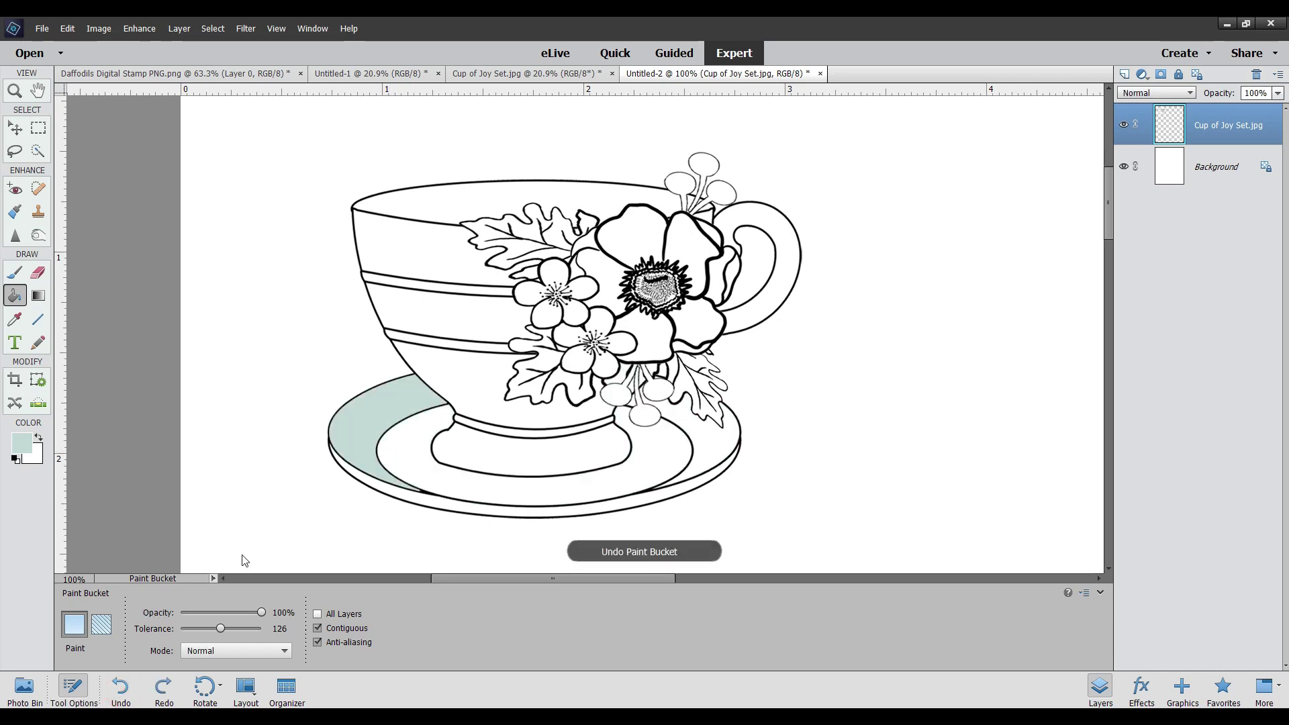
left_click(196, 629)
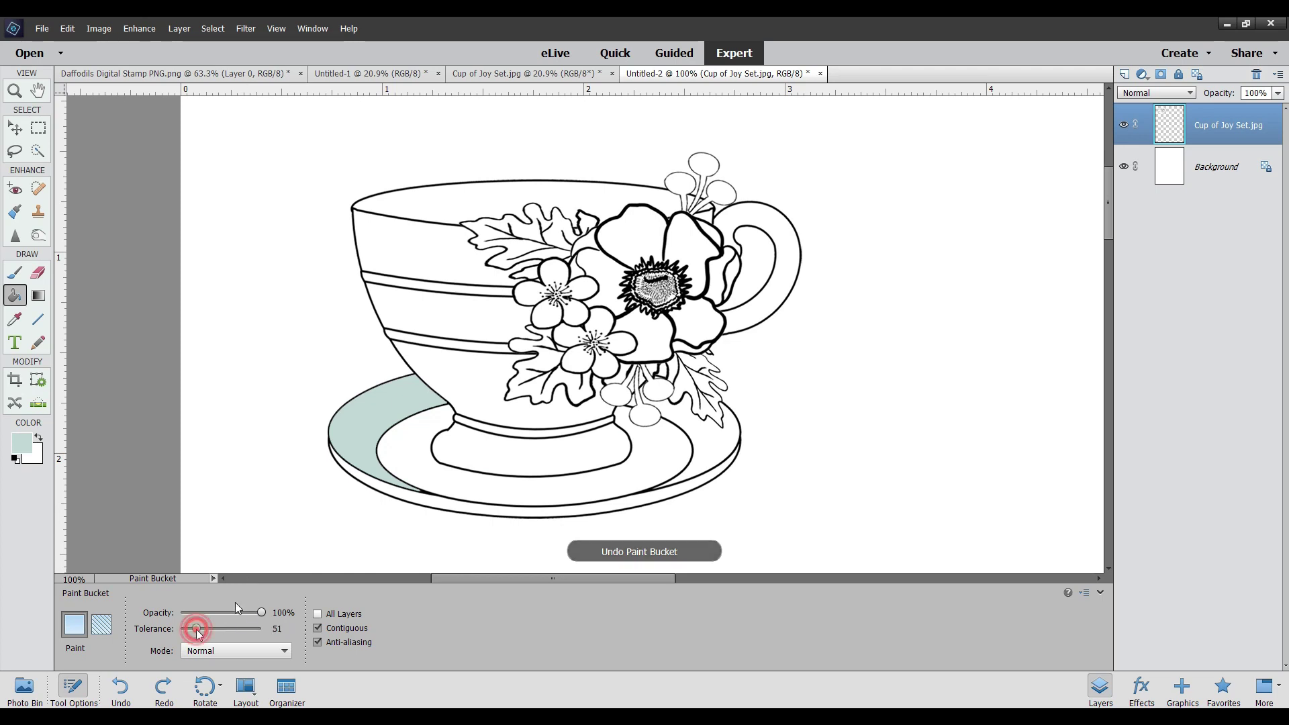
left_click(503, 478)
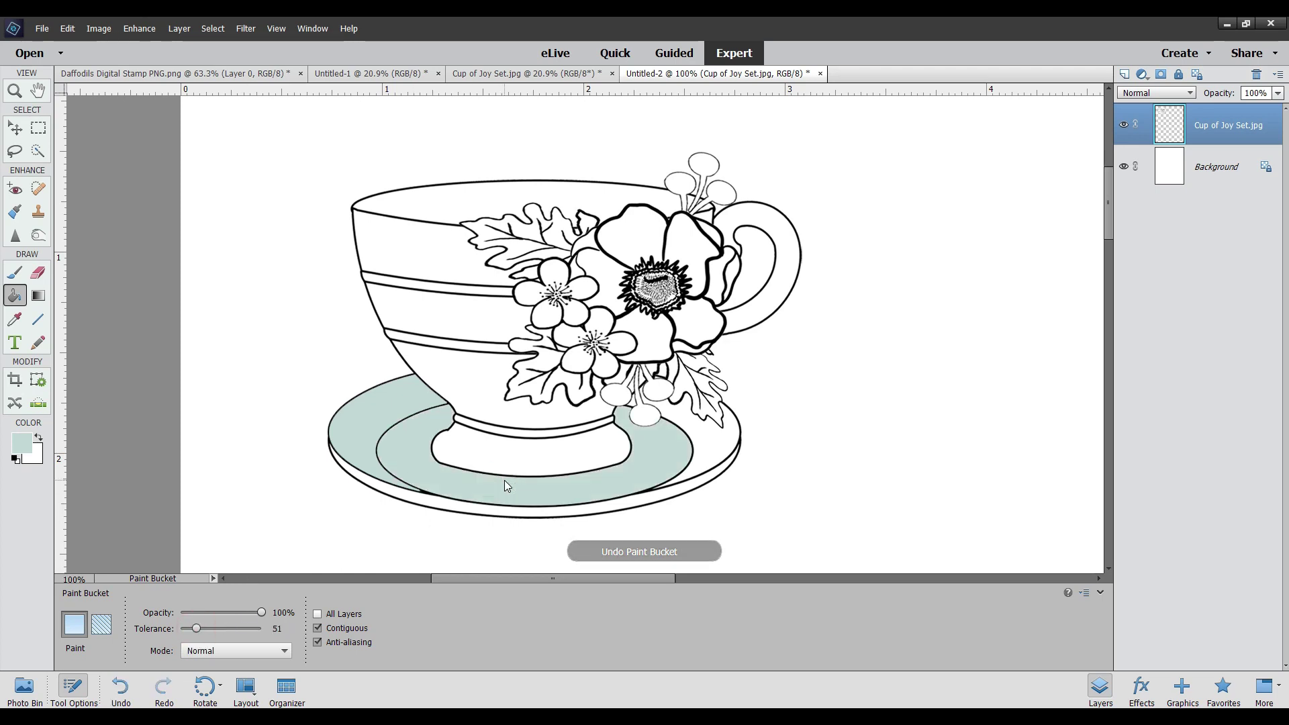
left_click(715, 451)
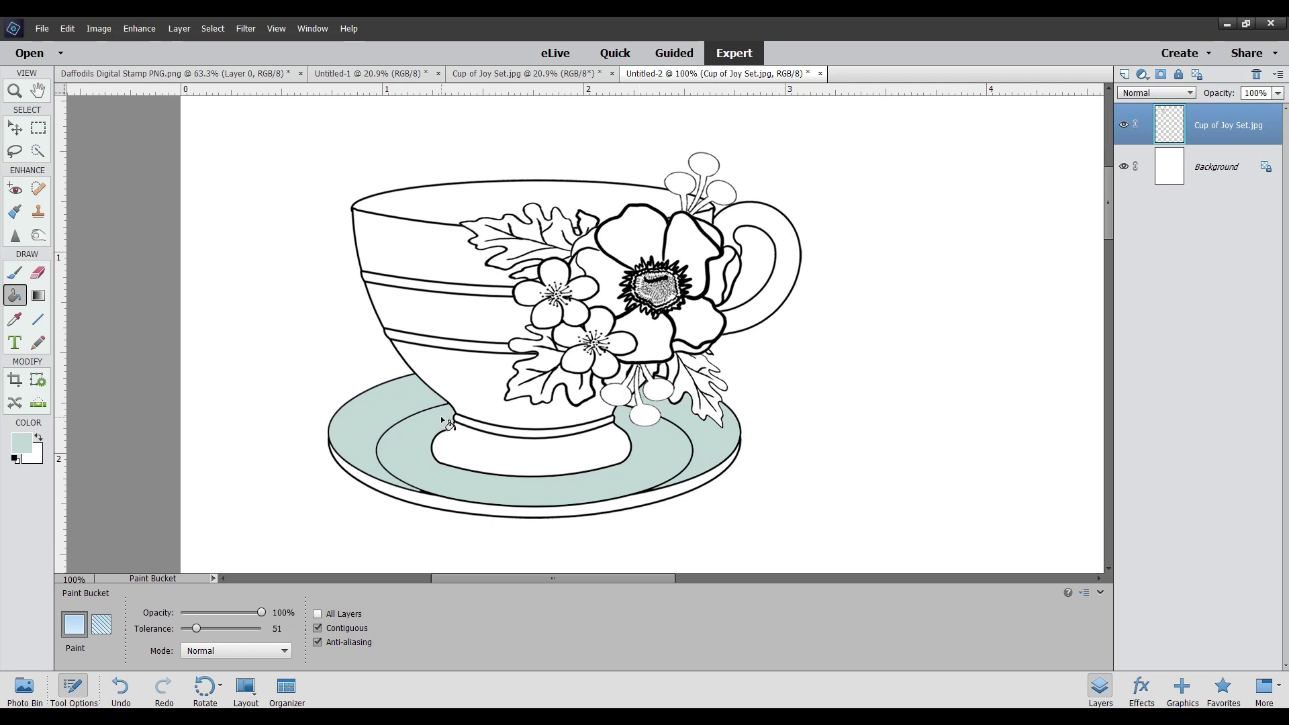
left_click(528, 513)
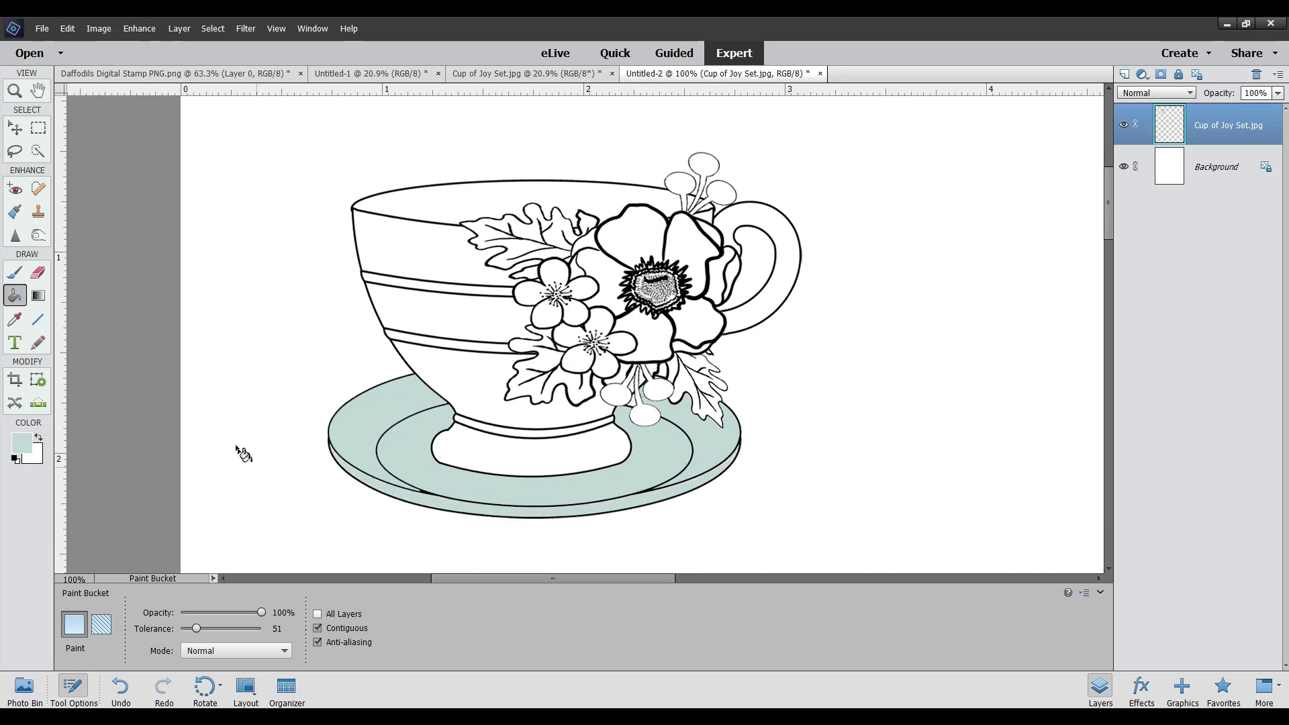
Zoom to 300% on the berries above the saucer
left_click(16, 88)
left_click(646, 397)
left_click(630, 382)
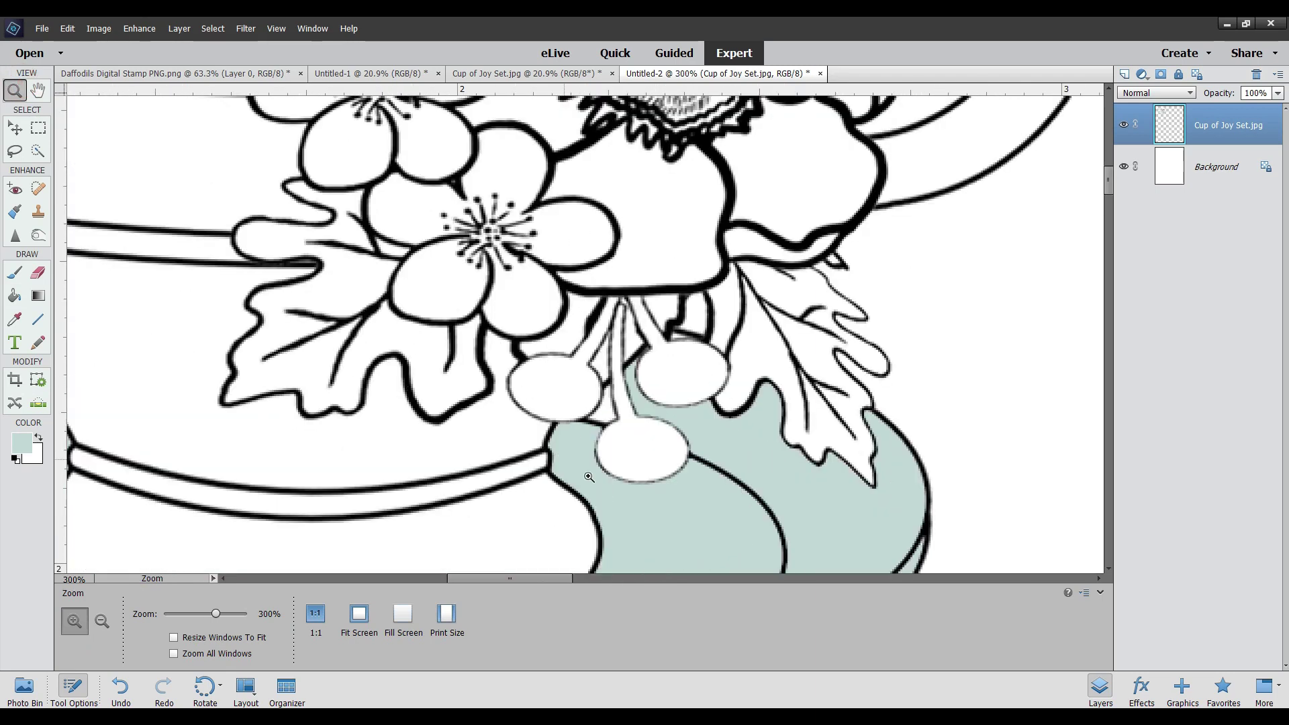
Set the Paint Bucket foreground colour to orange e88504
left_click(16, 297)
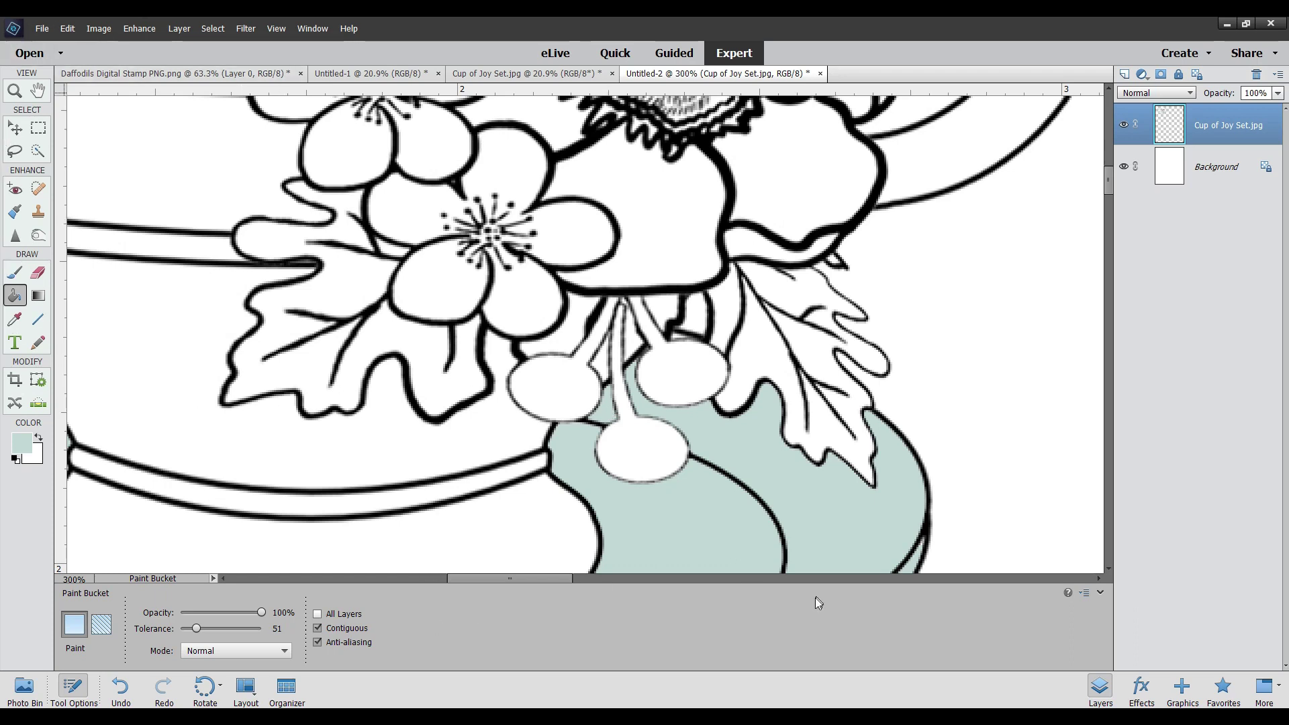
left_click(21, 442)
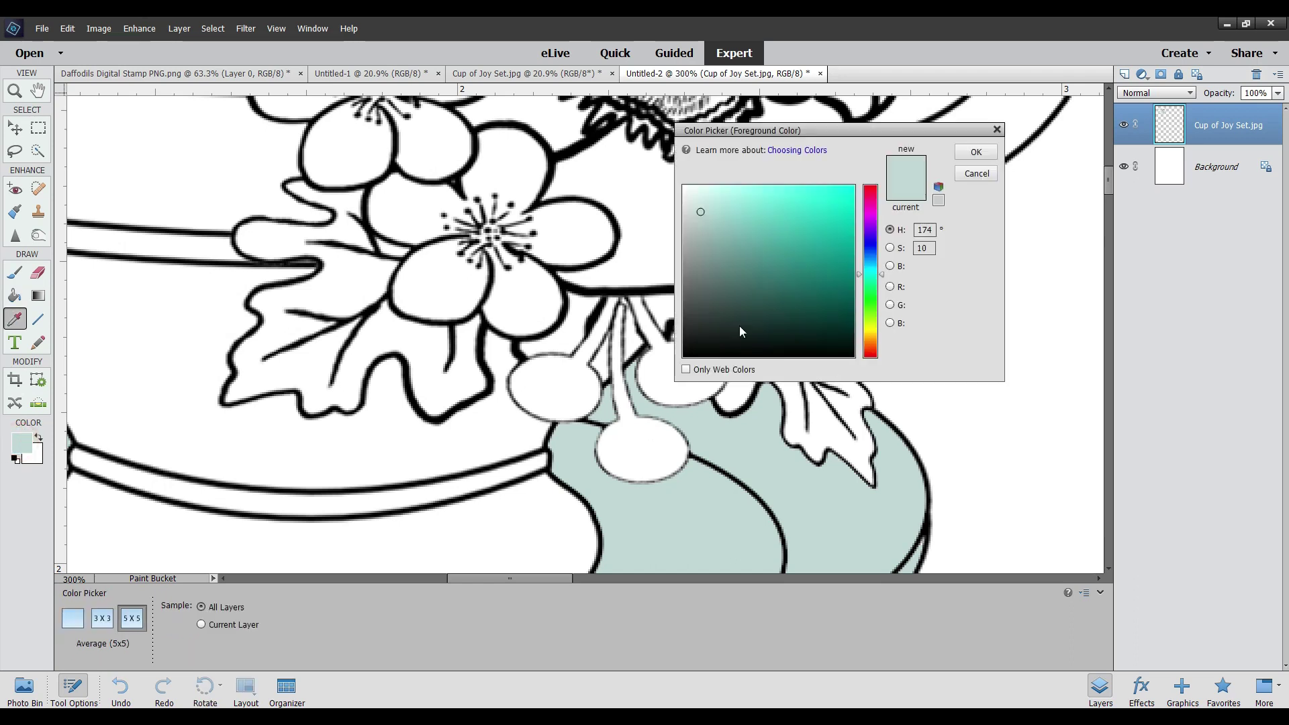
left_click(870, 340)
left_click_drag(818, 213, 851, 202)
left_click_drag(879, 343, 879, 342)
left_click(976, 151)
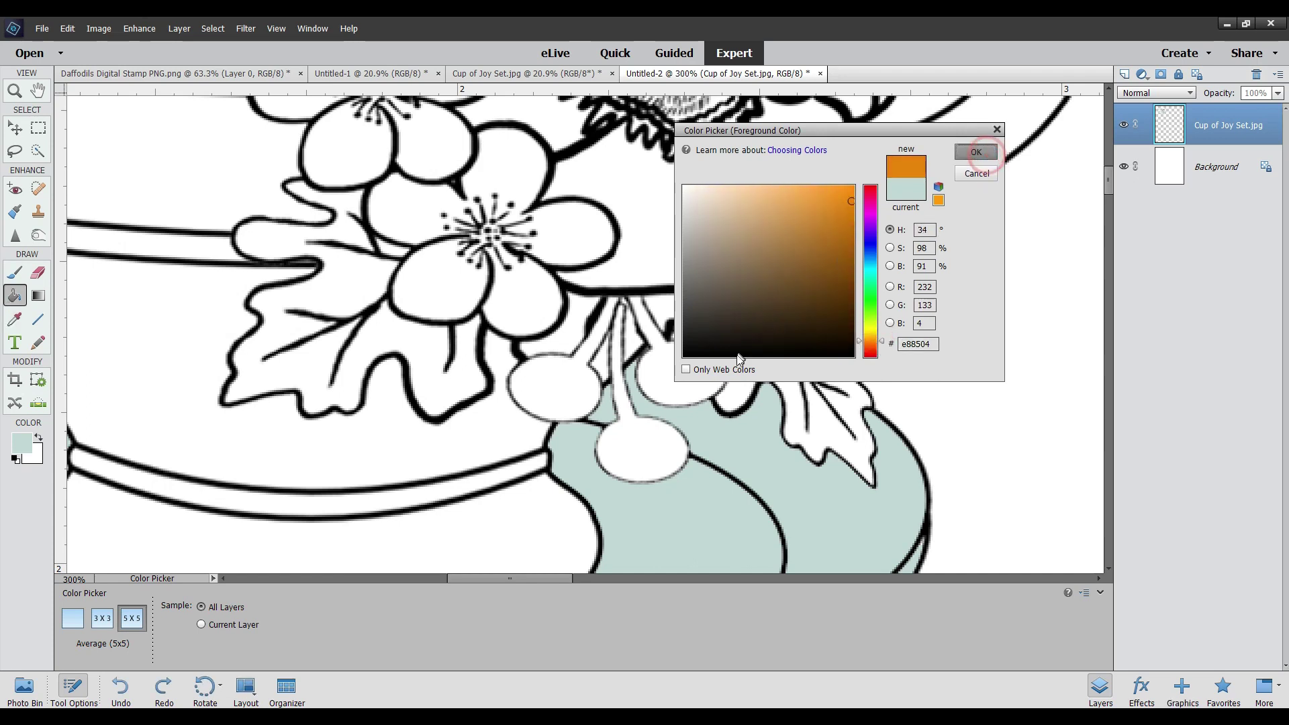
Fill the lower and upper berry clusters and their stalks orange, undoing a stray background fill
left_click(661, 461)
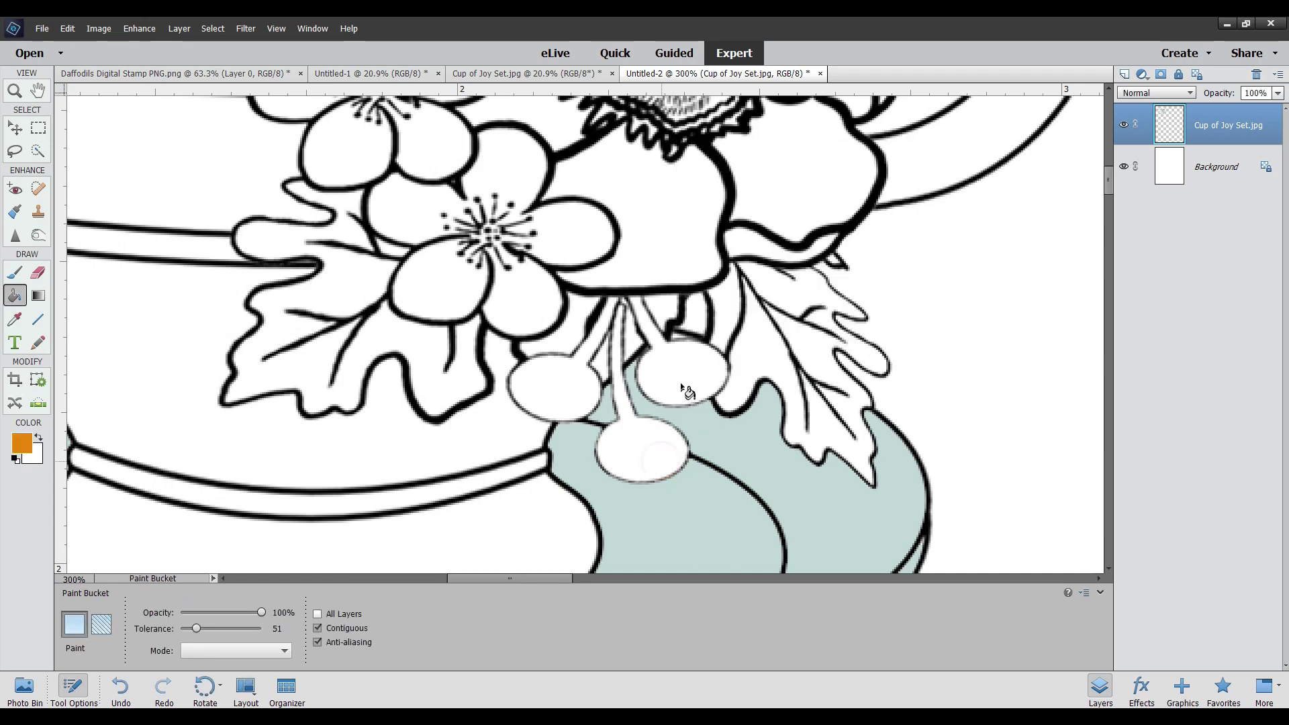
left_click(547, 382)
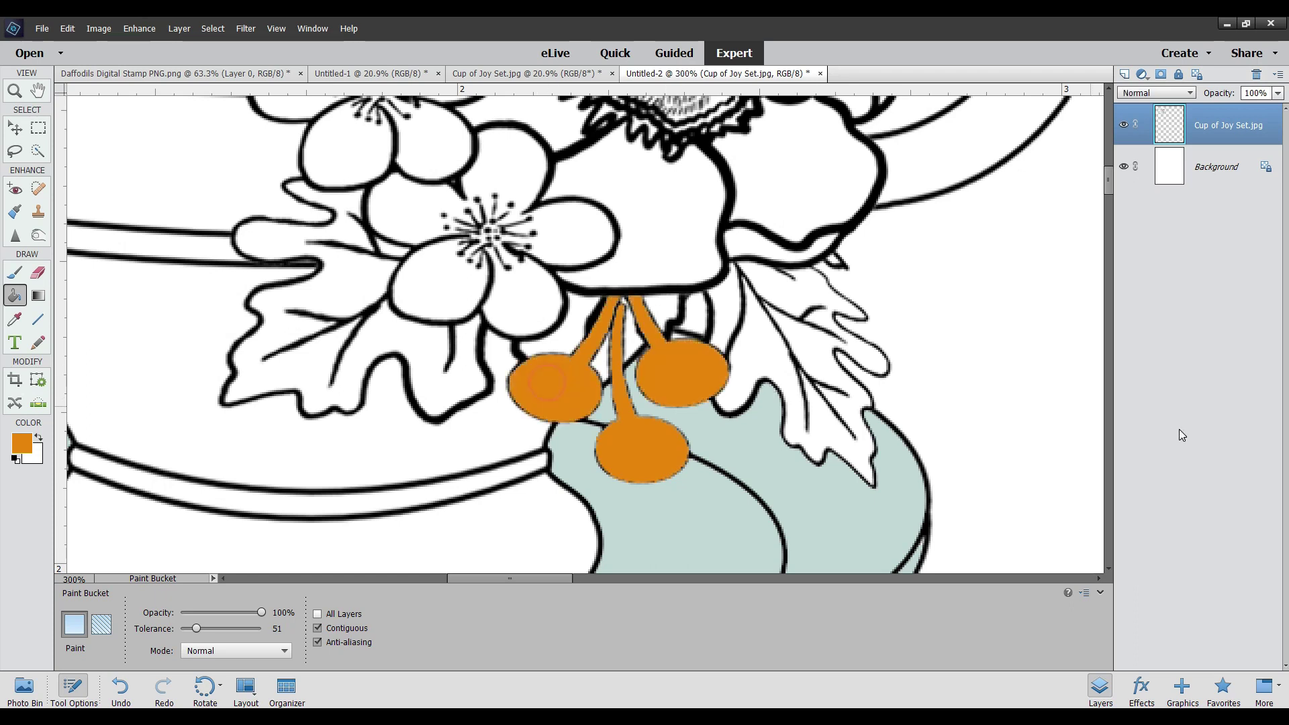
left_click(1102, 182)
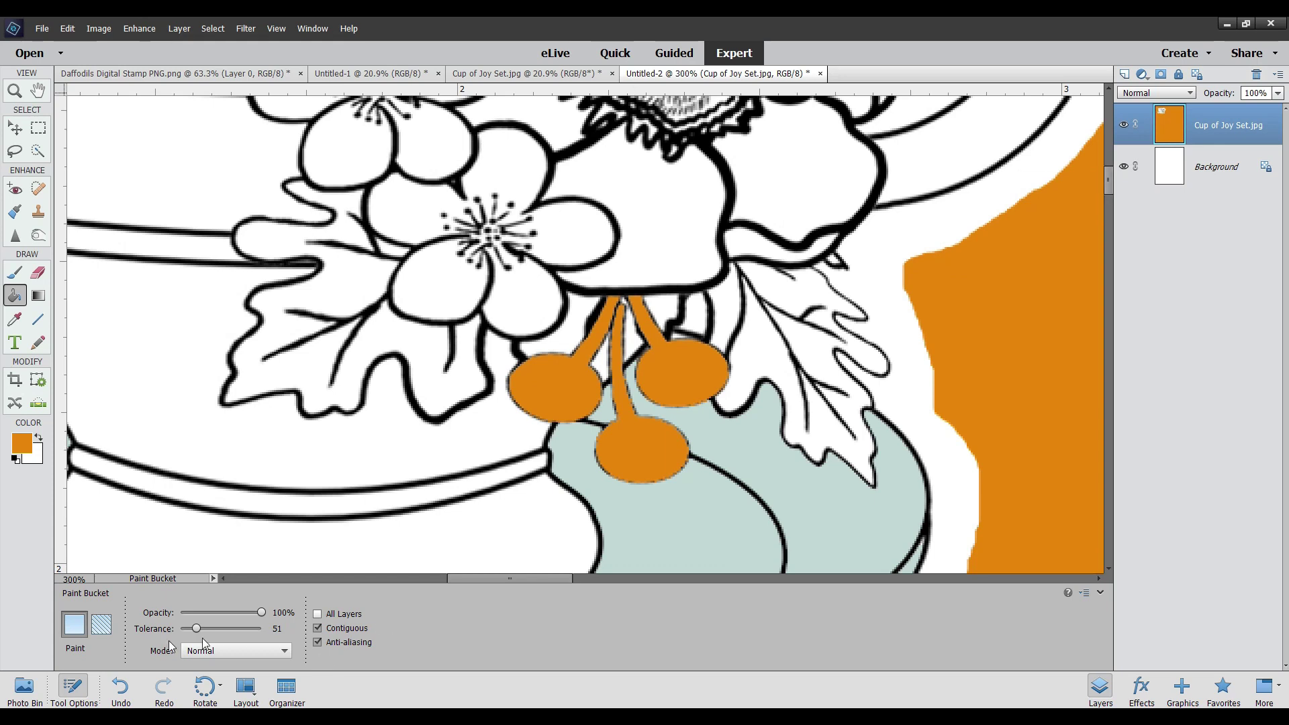
left_click(120, 684)
left_click_drag(1110, 184, 1112, 152)
left_click(864, 276)
left_click(820, 201)
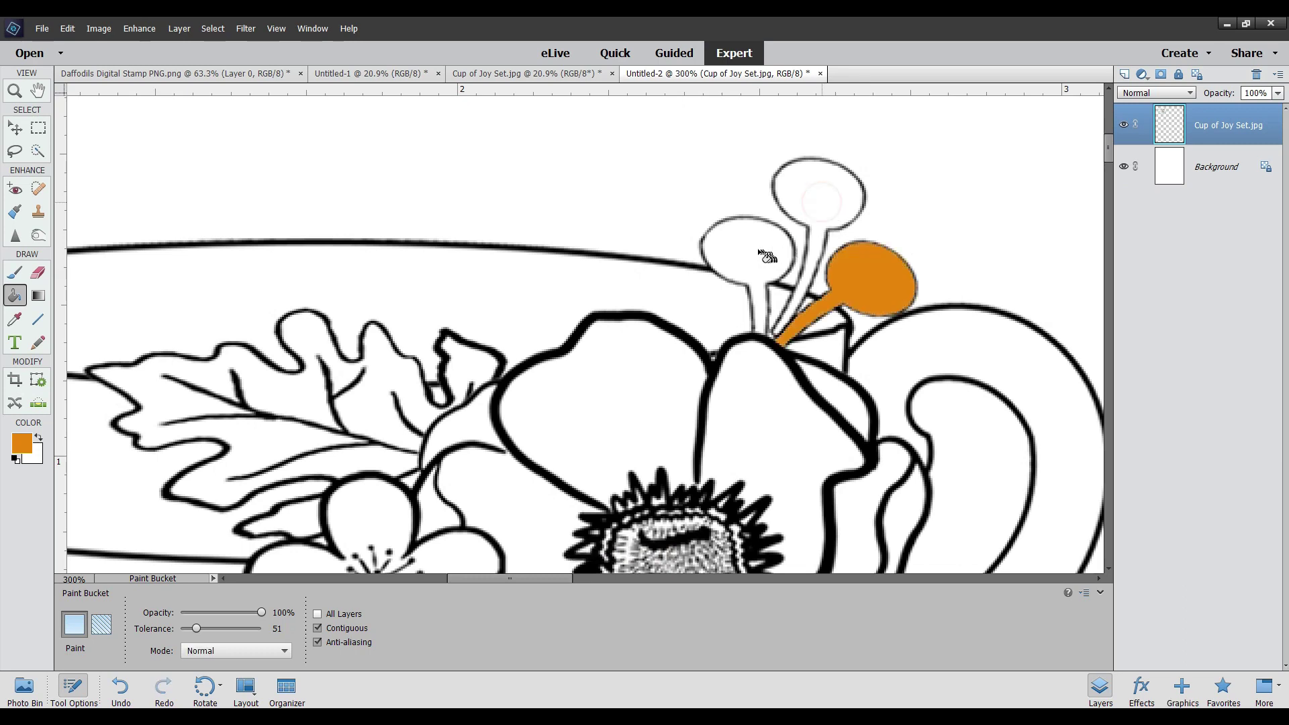
left_click(749, 243)
mouse_move(1112, 146)
left_mouse_down()
mouse_move(1112, 178)
mouse_move(1112, 164)
left_mouse_up()
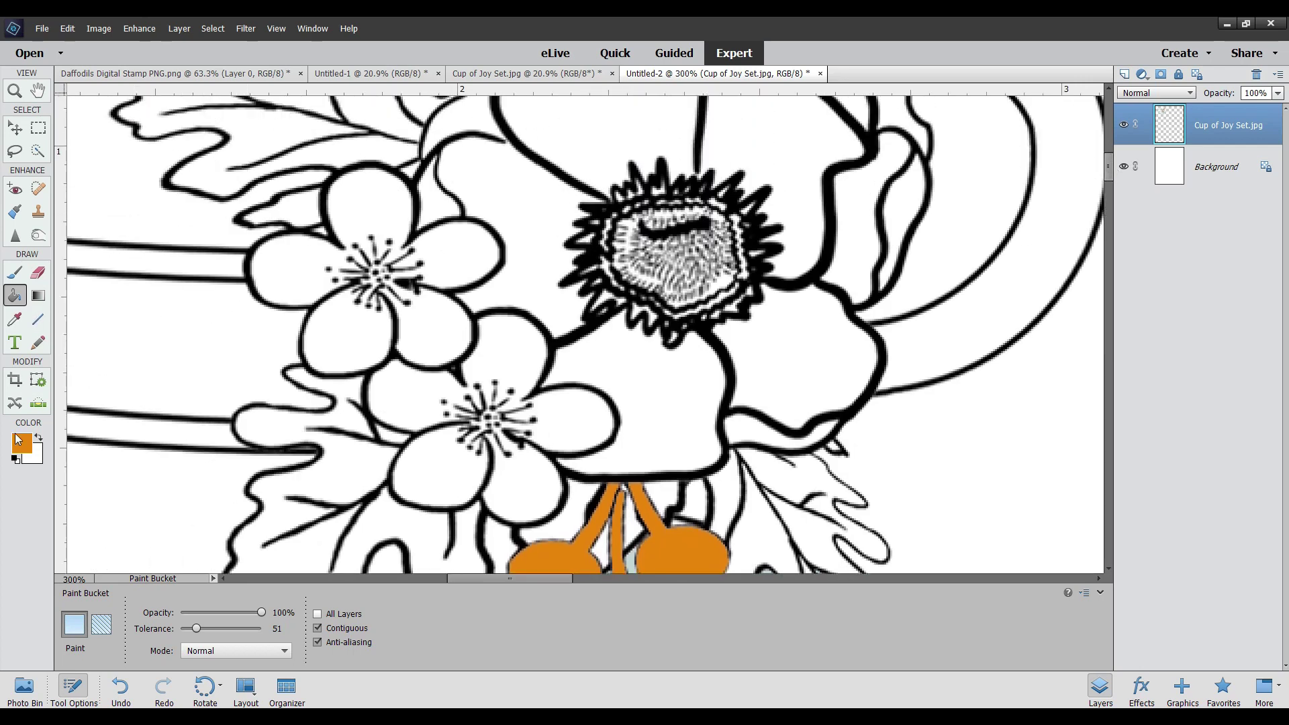
Set the foreground colour to deep purple 8c0e7f
left_click(19, 456)
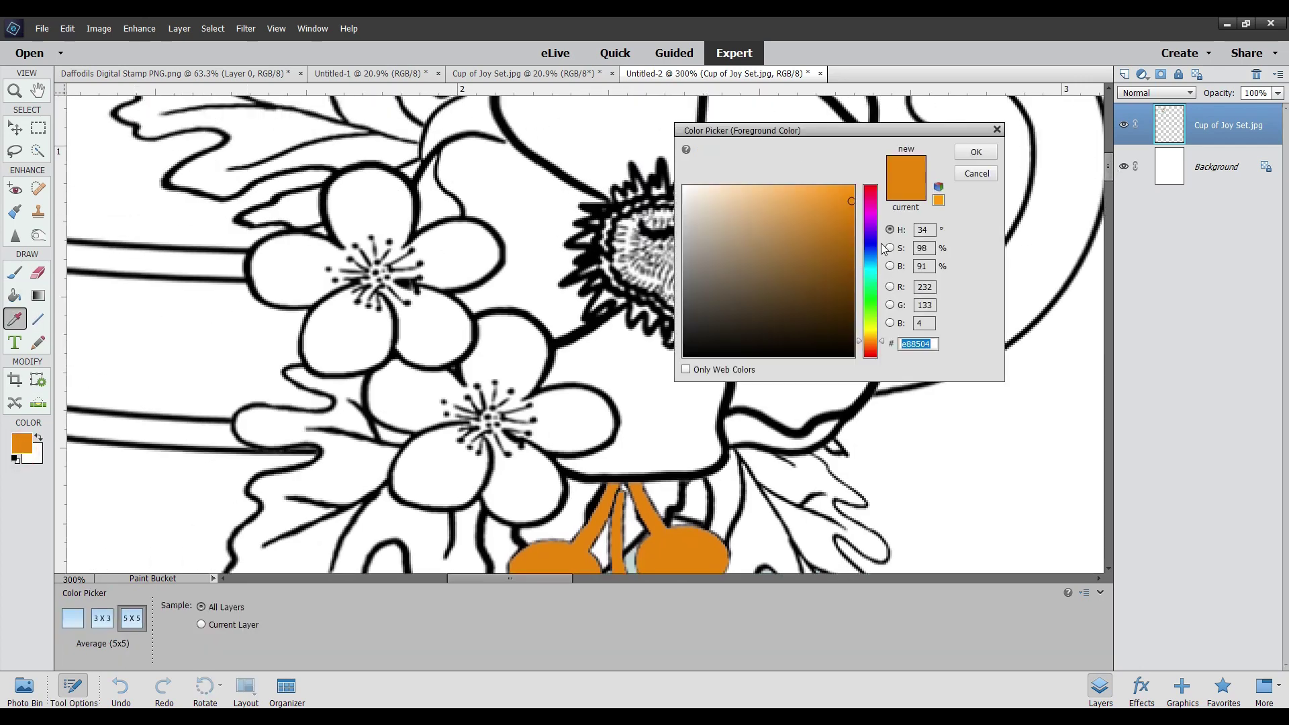
left_click(873, 213)
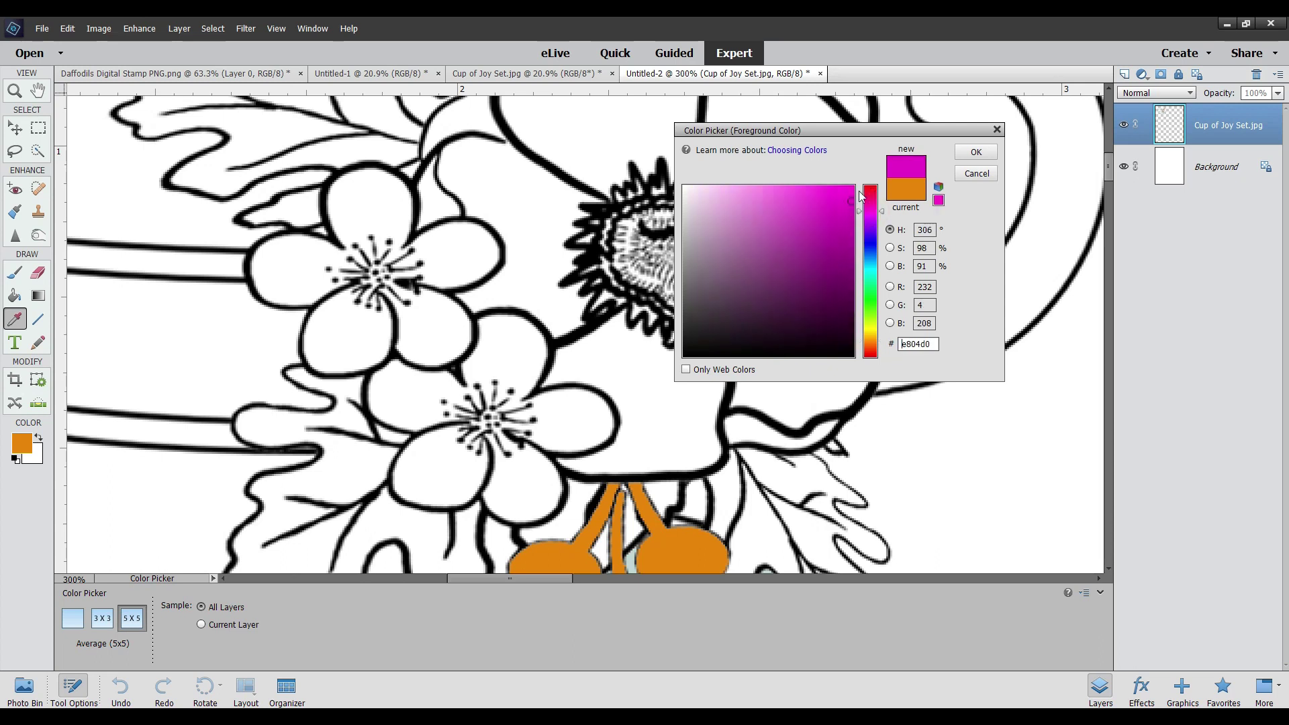
left_click_drag(830, 226, 838, 262)
left_click(971, 152)
key("k")
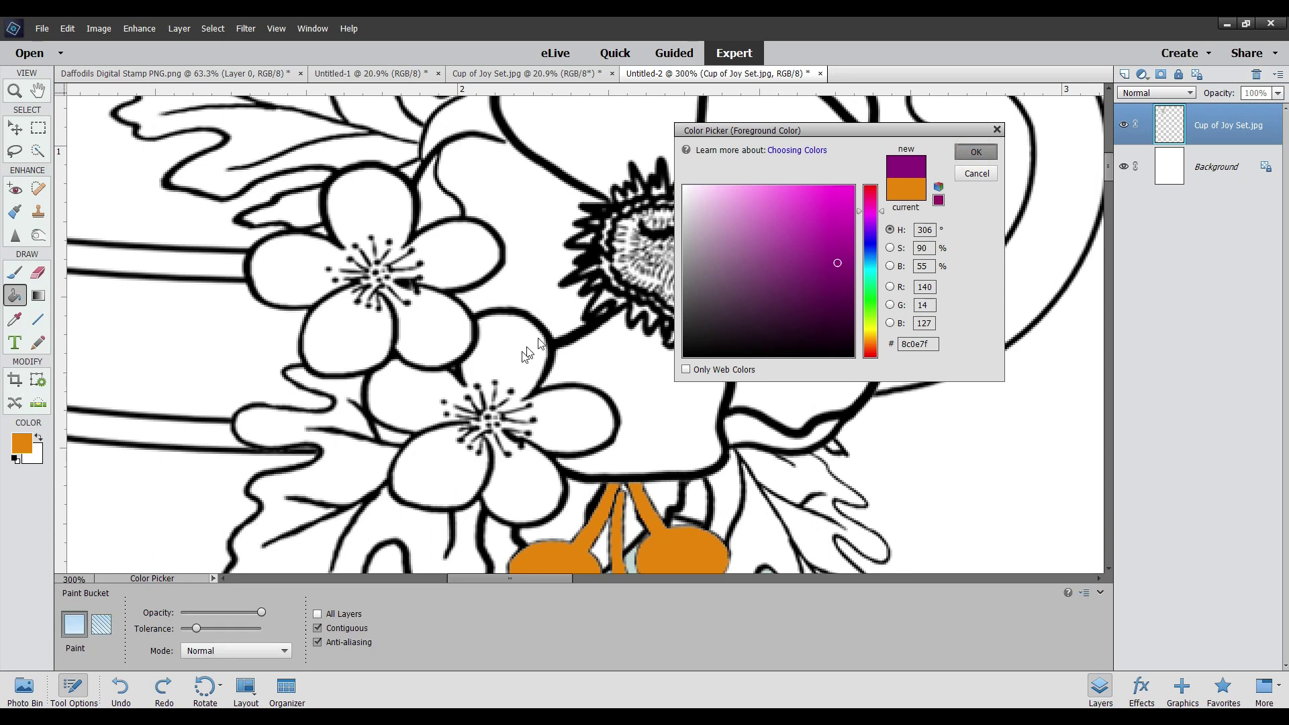
Fill the petals and centre gaps of both small five-petal flowers purple
left_click(519, 354)
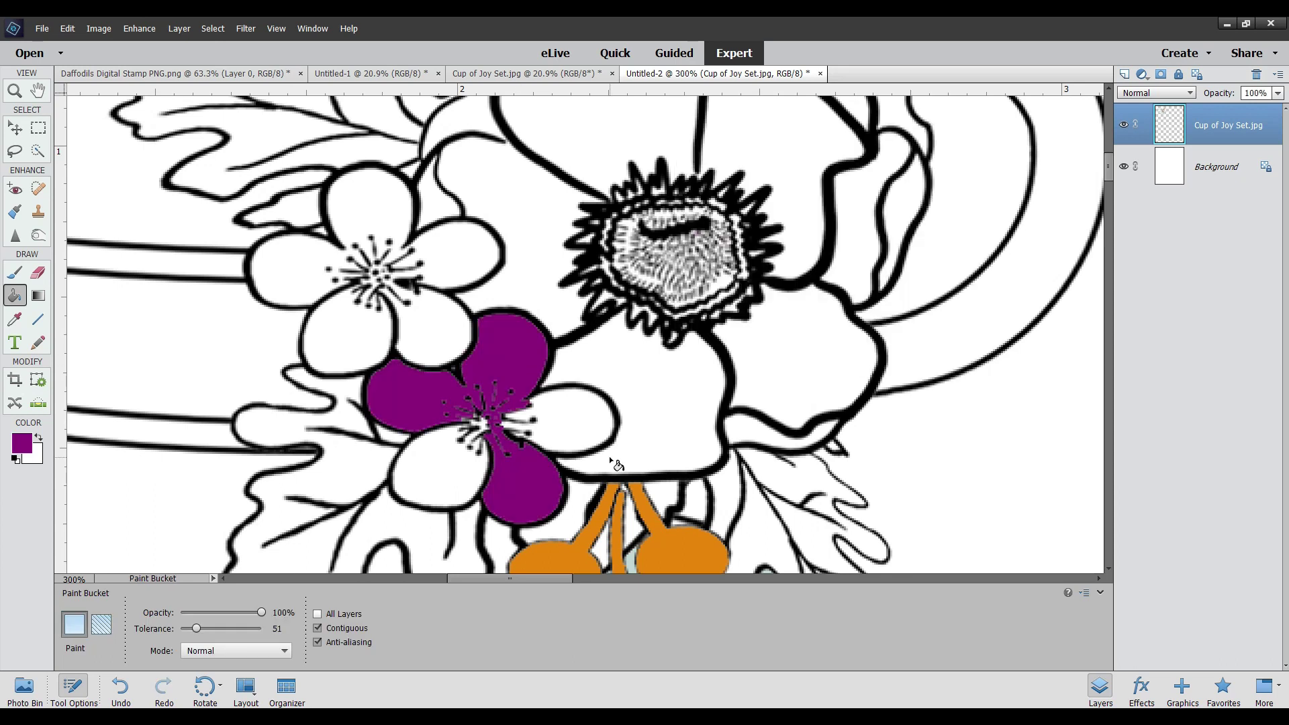
left_click(581, 430)
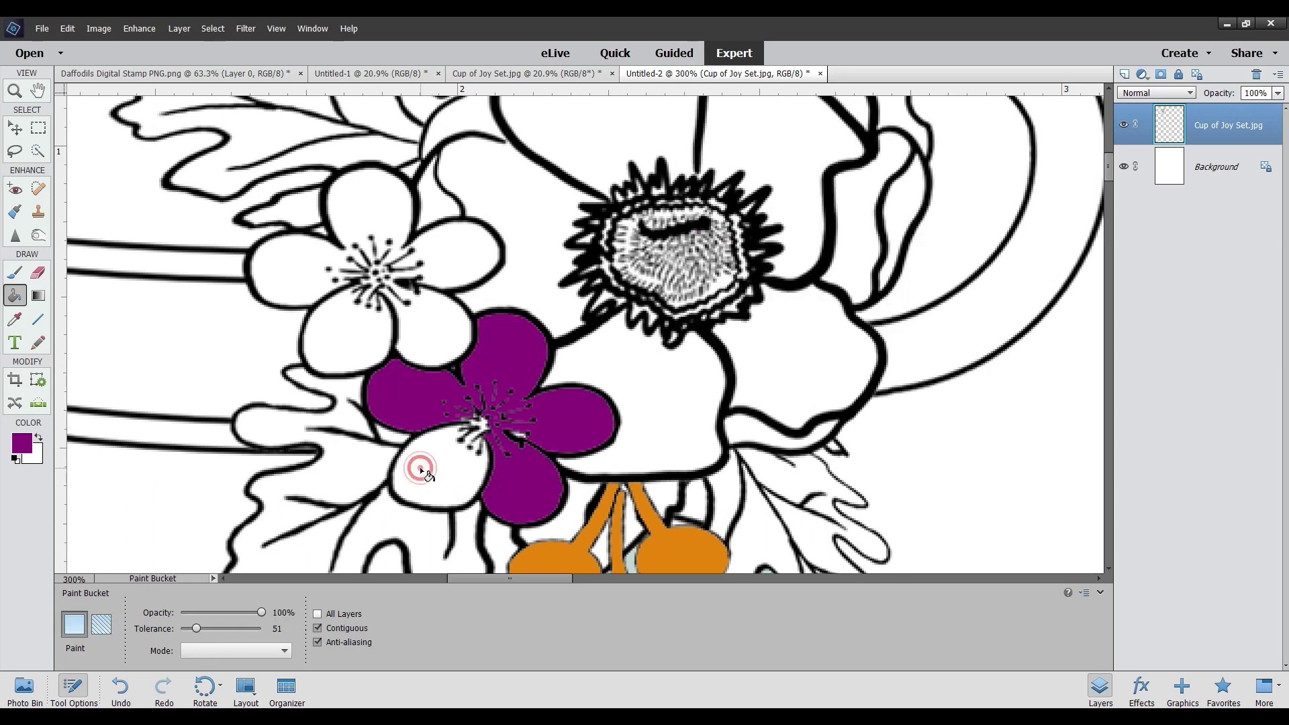
left_click(420, 468)
left_click(478, 423)
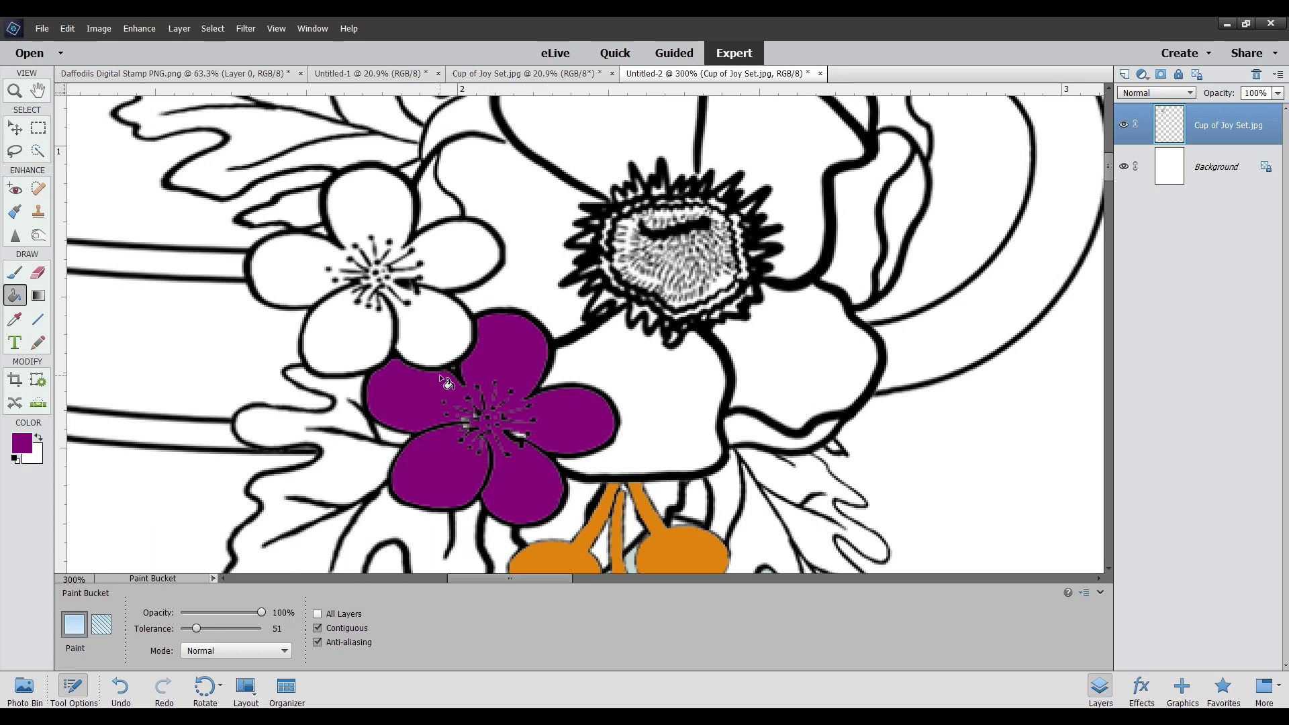
left_click(461, 239)
left_click(345, 328)
left_click(375, 281)
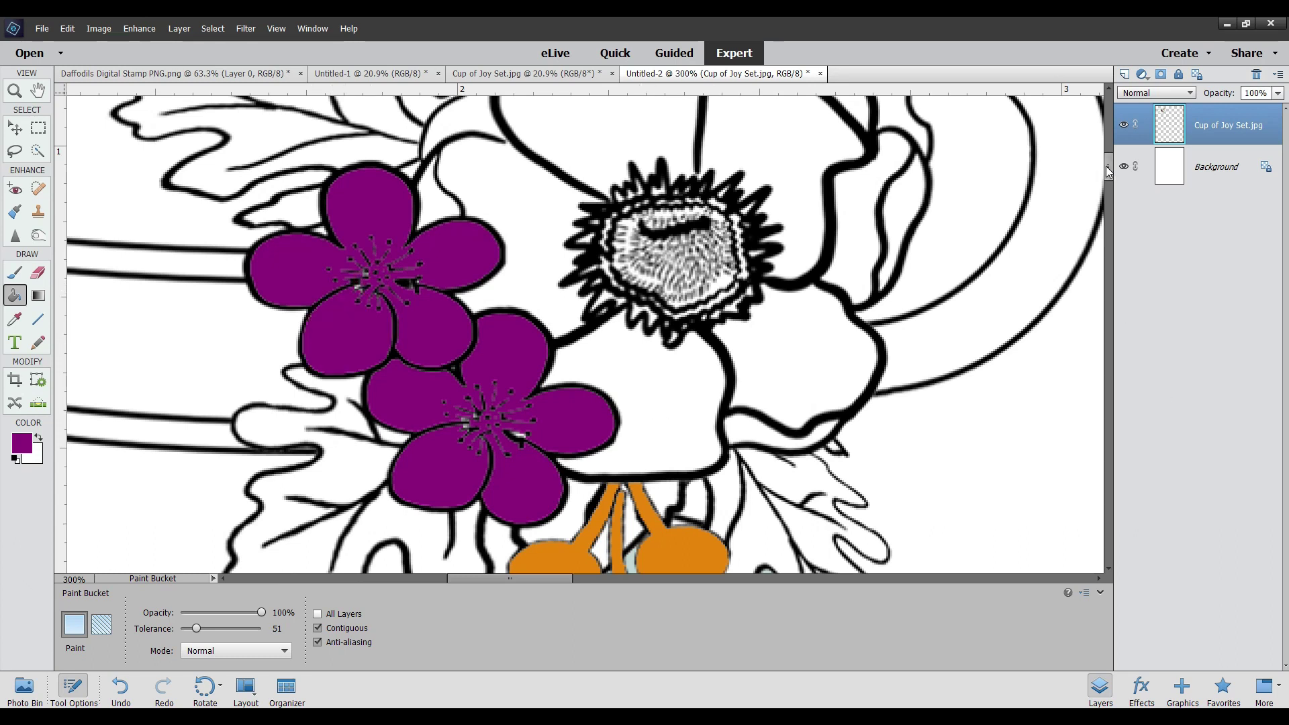
mouse_move(1106, 167)
left_mouse_down()
mouse_move(1113, 200)
mouse_move(1113, 143)
mouse_move(1114, 172)
left_mouse_up()
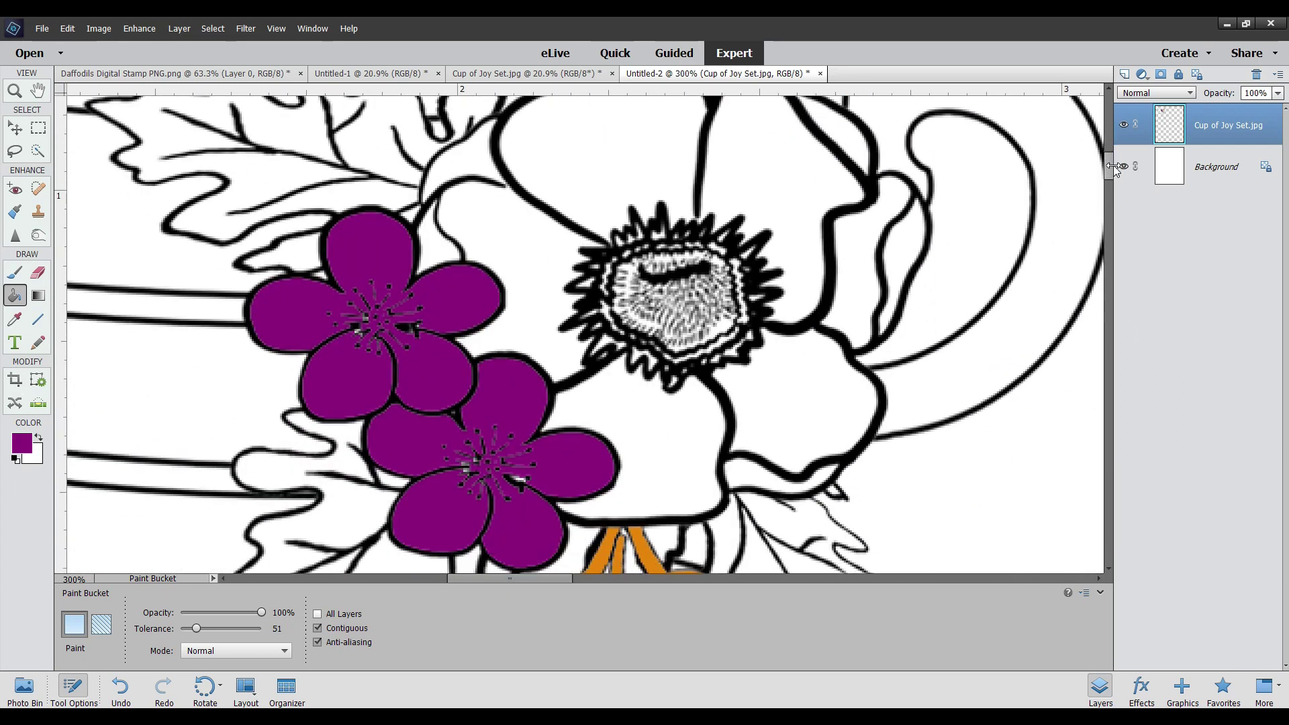
Set the foreground colour to pale pink ecb5e2
left_click(17, 449)
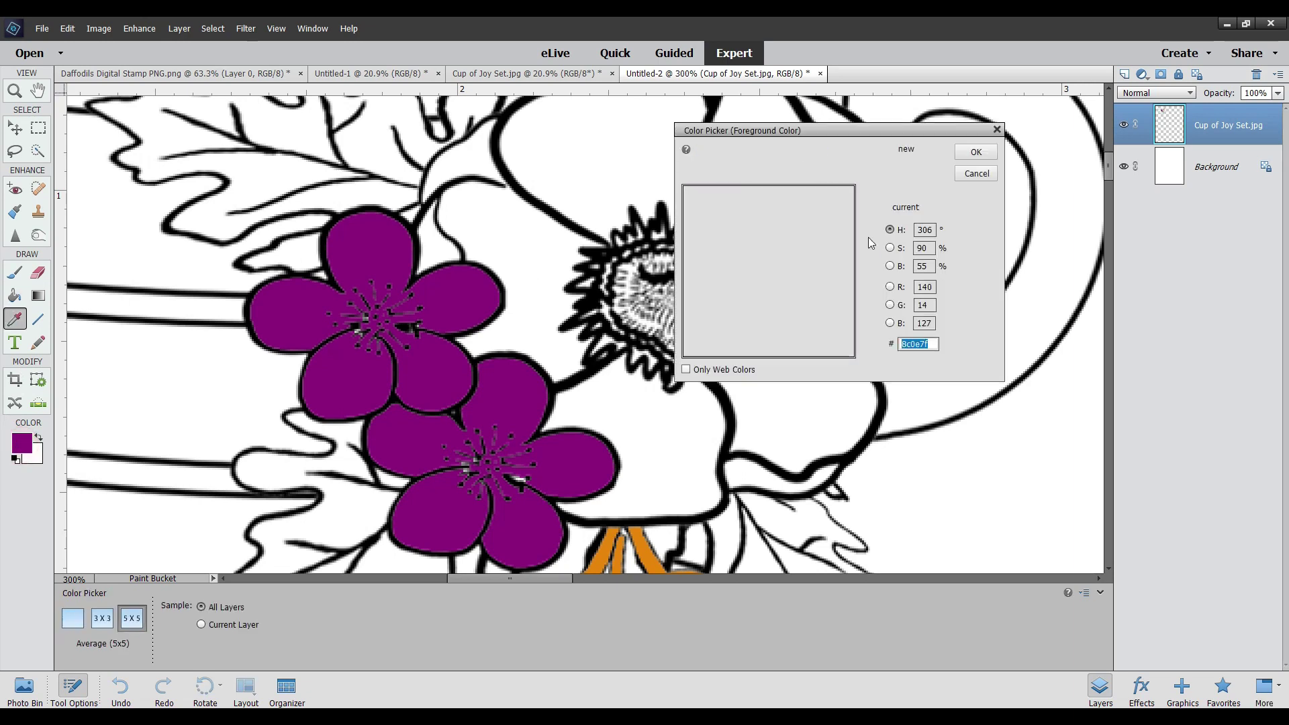
left_click(873, 219)
left_click_drag(873, 217, 873, 209)
left_click(723, 198)
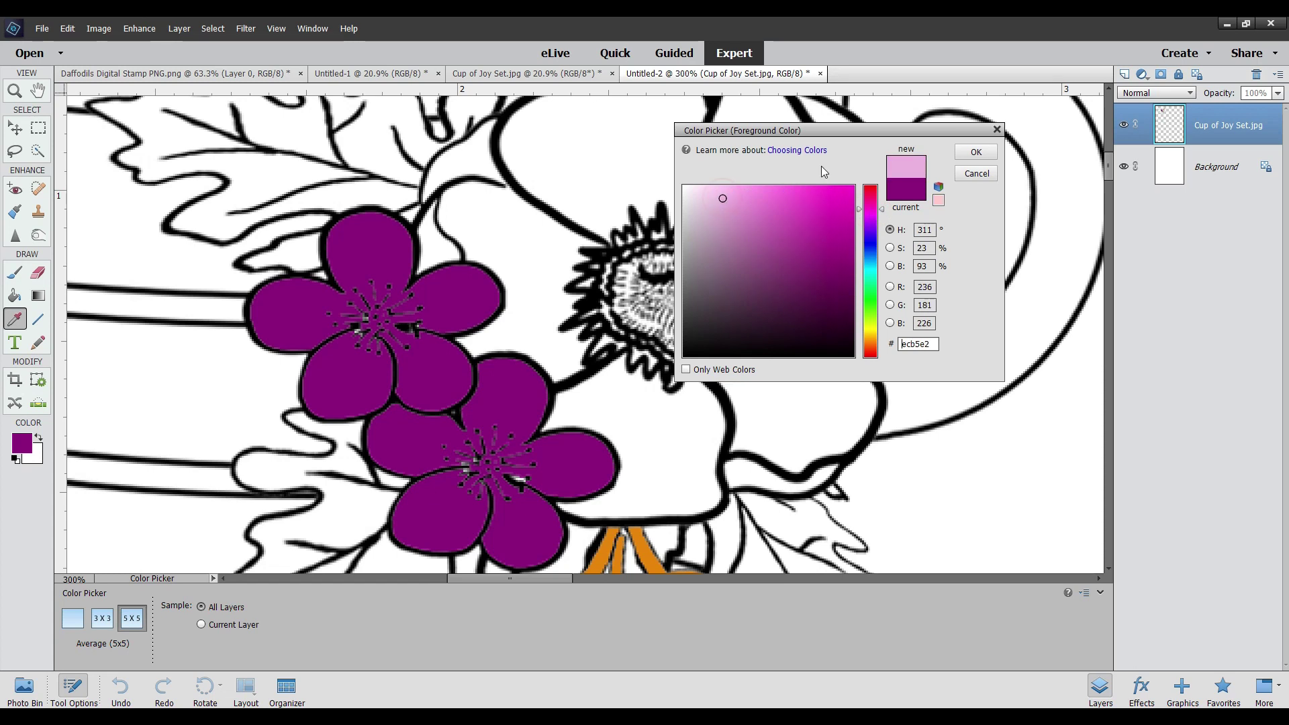
left_click(974, 152)
key("k")
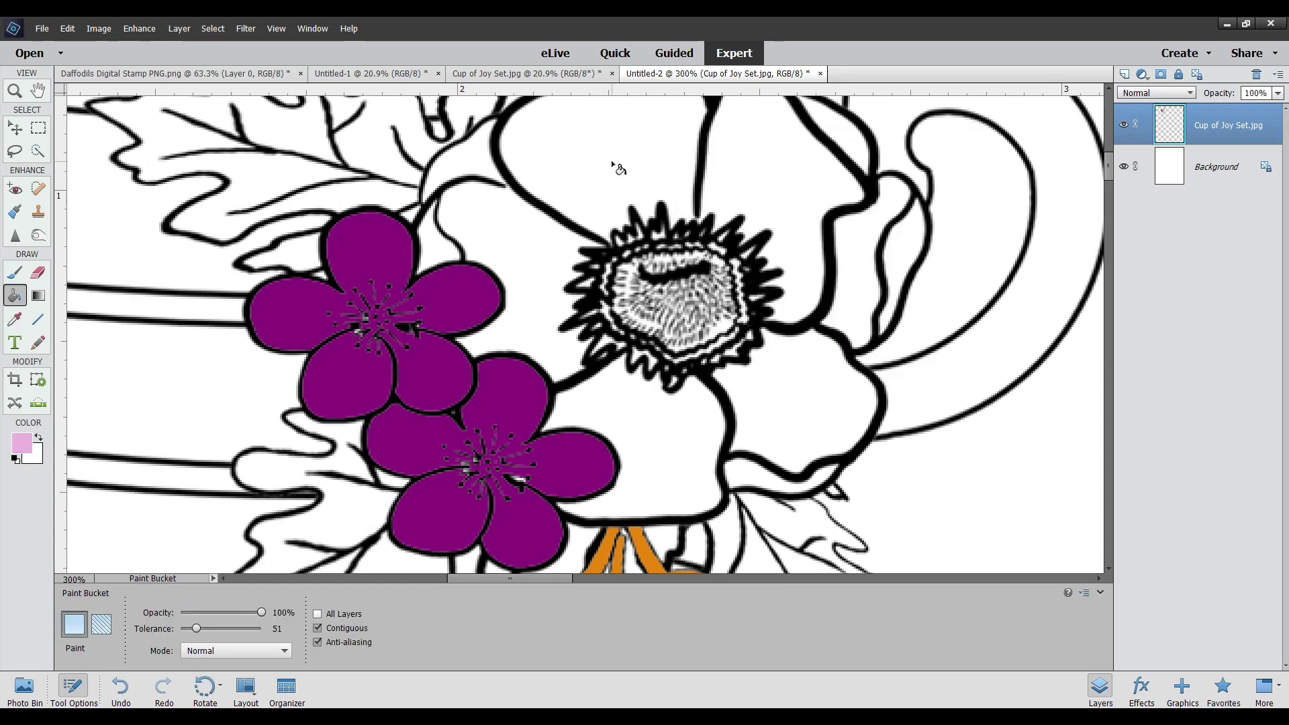
Fill every petal and white sliver of the large central flower pink
left_click(611, 160)
left_click(806, 190)
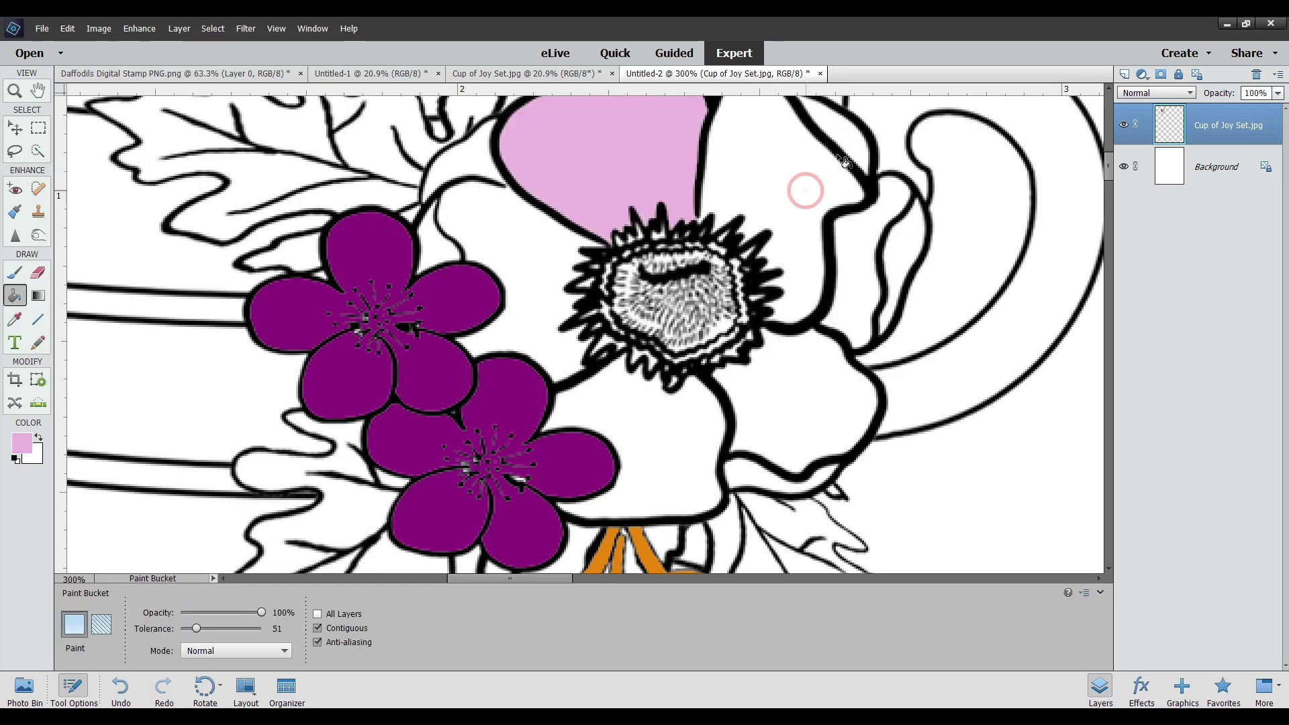
left_click(849, 142)
left_click(856, 242)
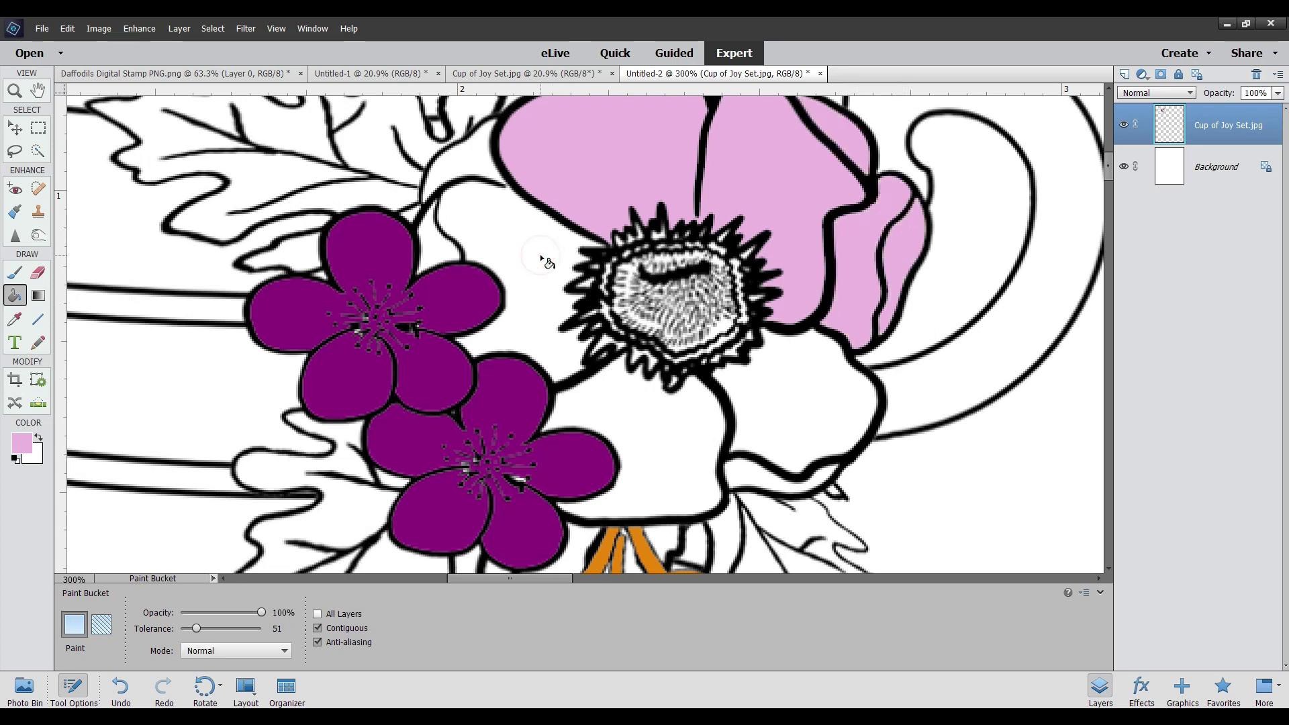
left_click(443, 235)
left_click(431, 251)
left_click(656, 439)
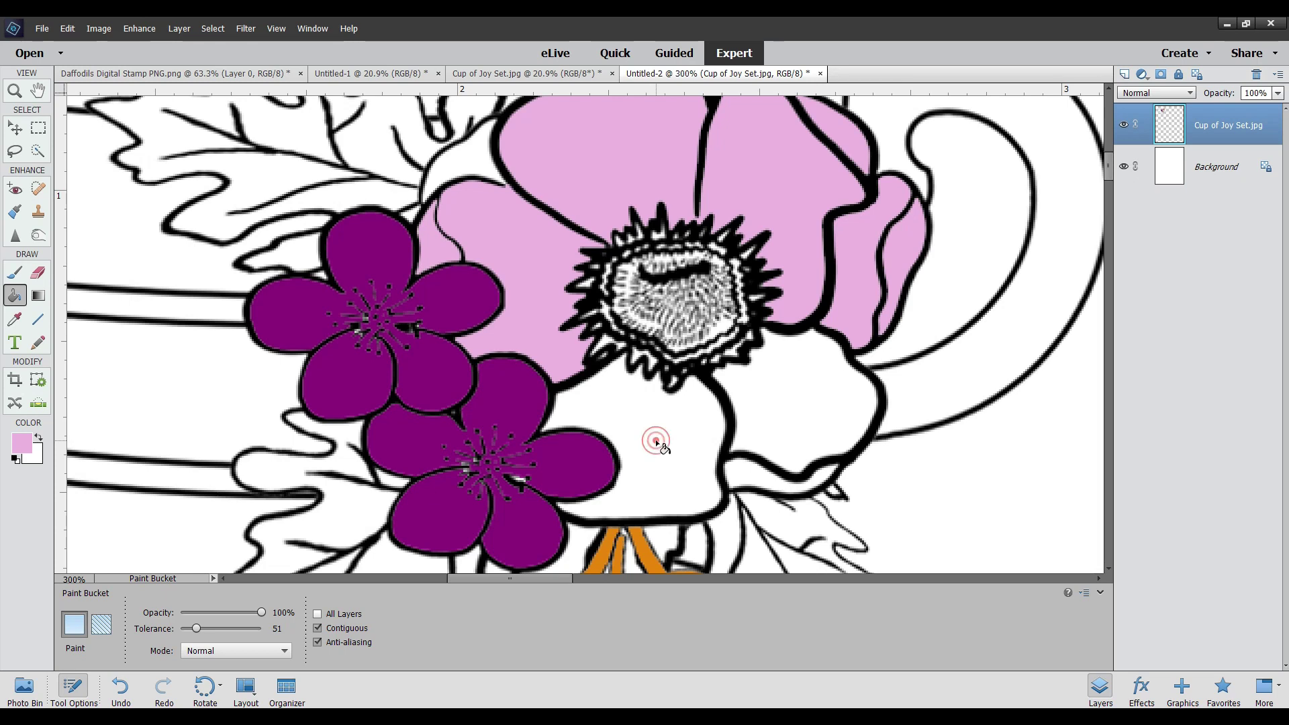
left_click(844, 399)
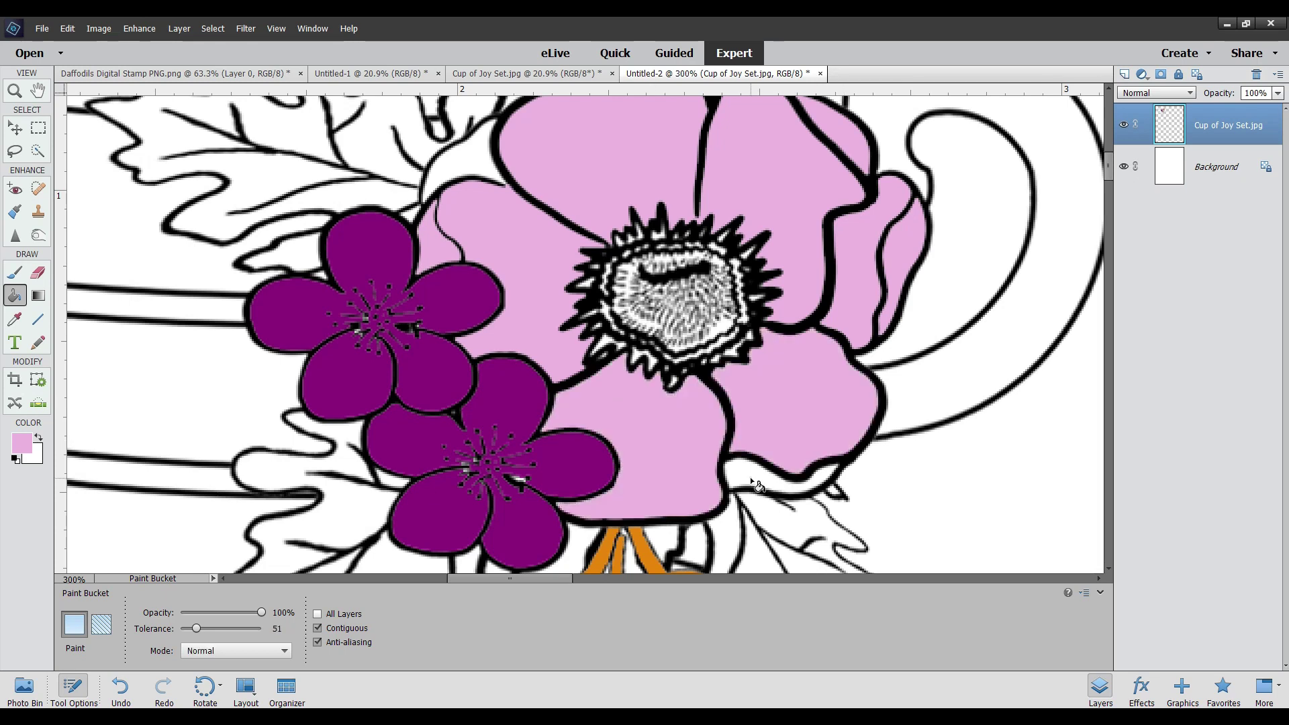
Zoom out to 200% to see more of the cup
left_click(14, 91)
left_click(100, 622)
left_click(551, 429)
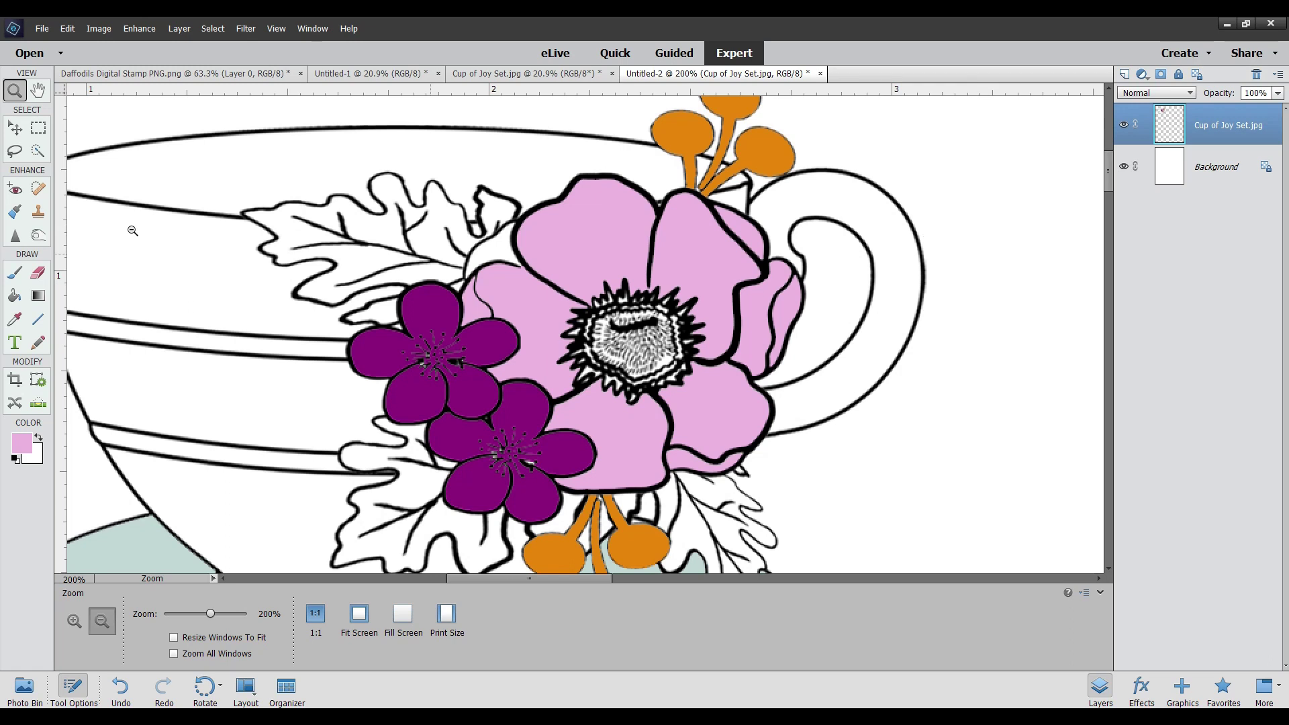
Set the Paint Bucket foreground colour to a rich green
left_click(15, 296)
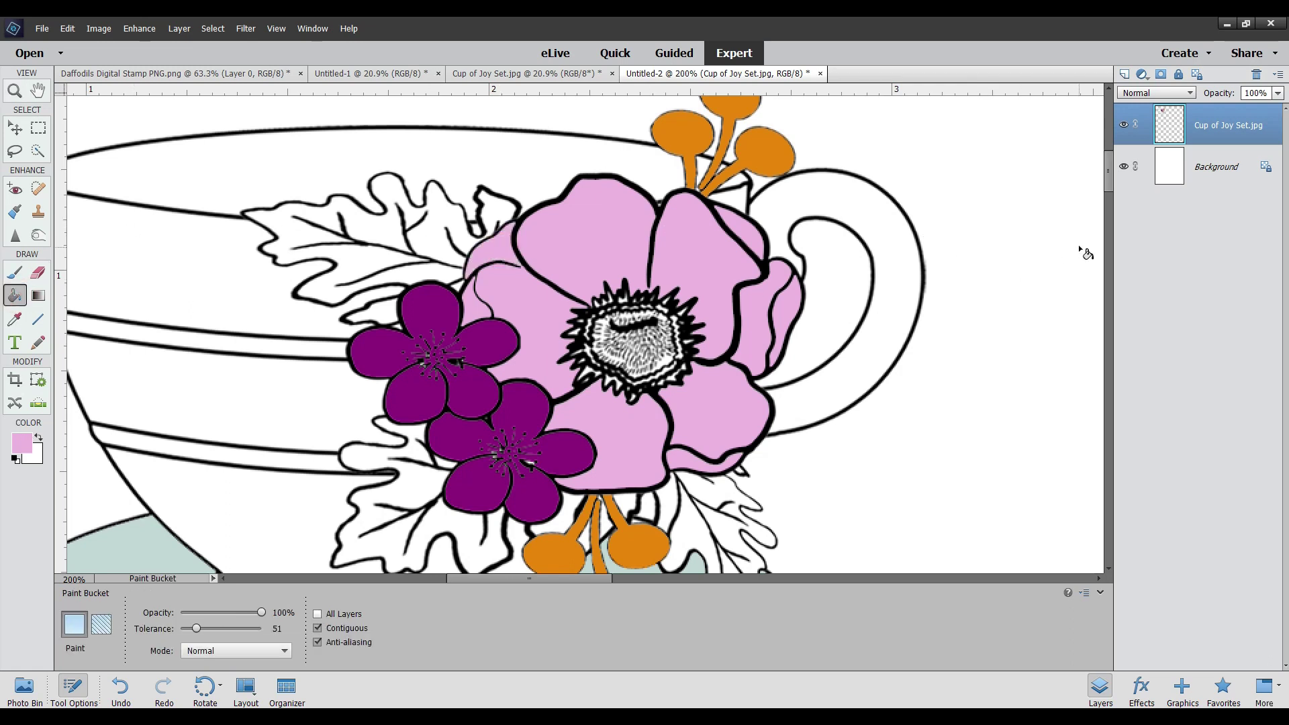
left_click_drag(1110, 173, 1107, 175)
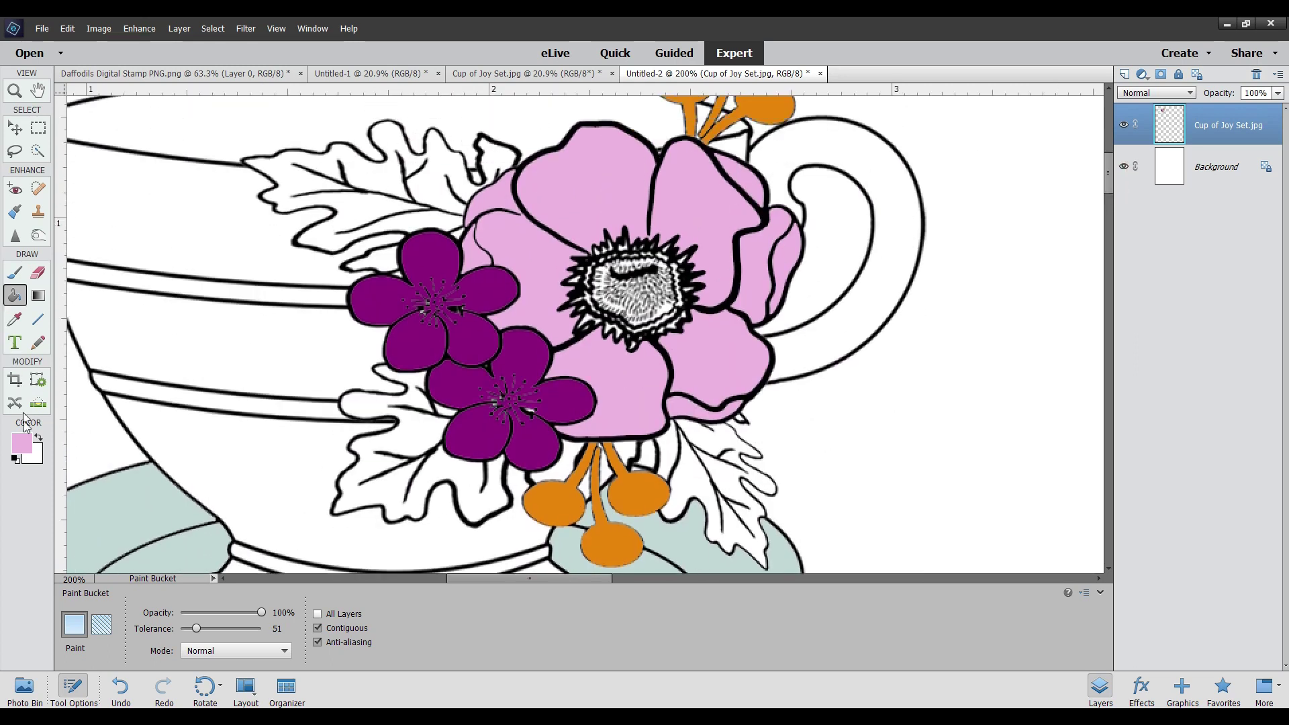
left_click(27, 447)
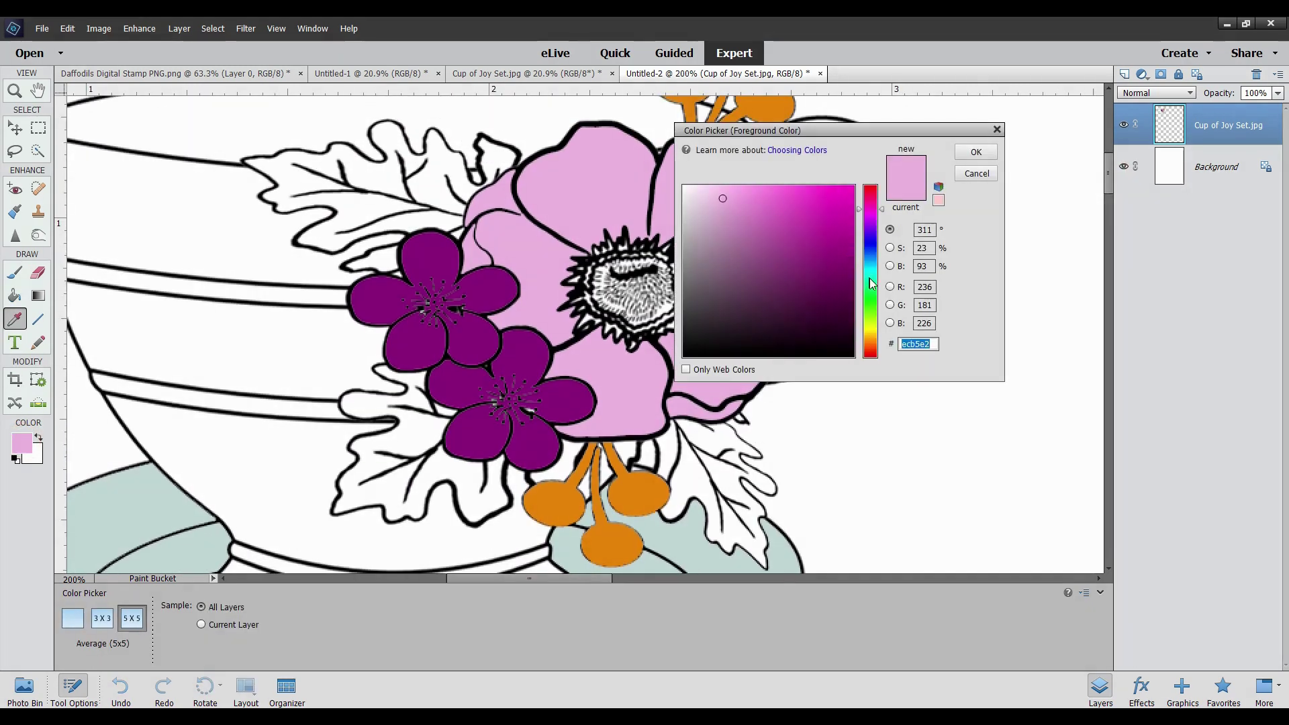
left_click(870, 282)
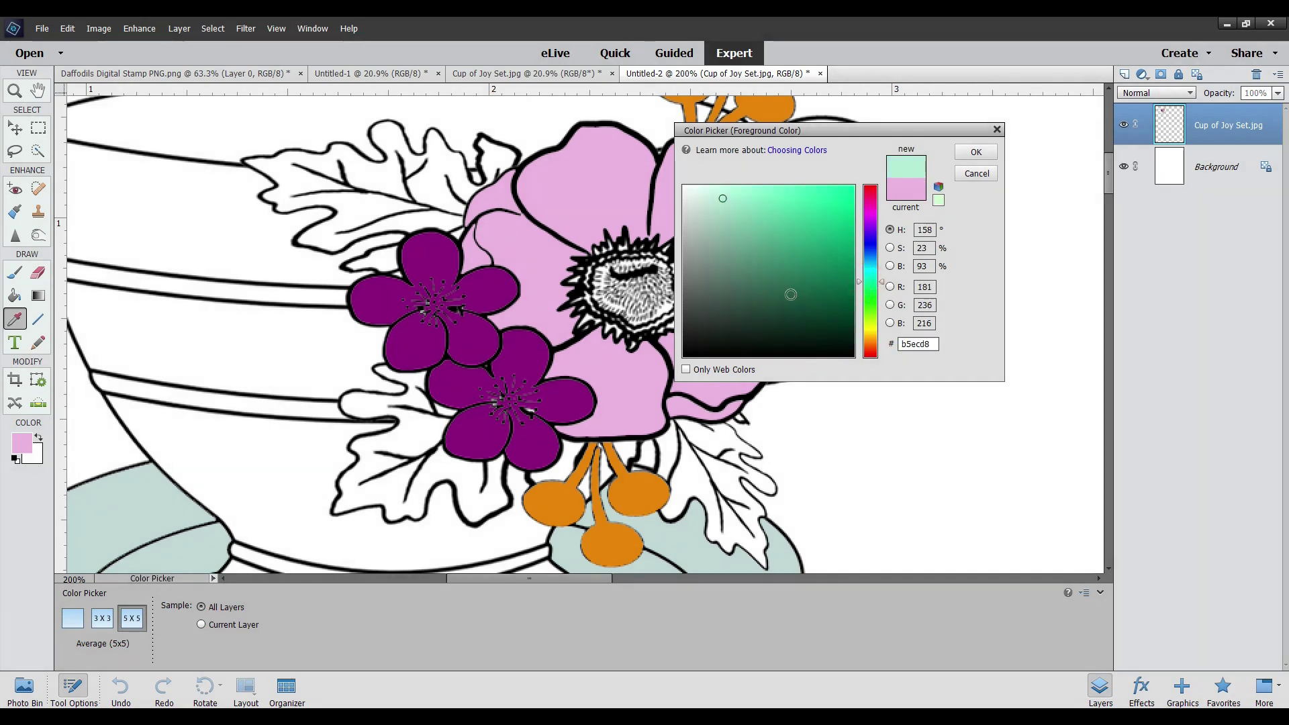
left_click(788, 294)
left_click_drag(788, 294, 841, 267)
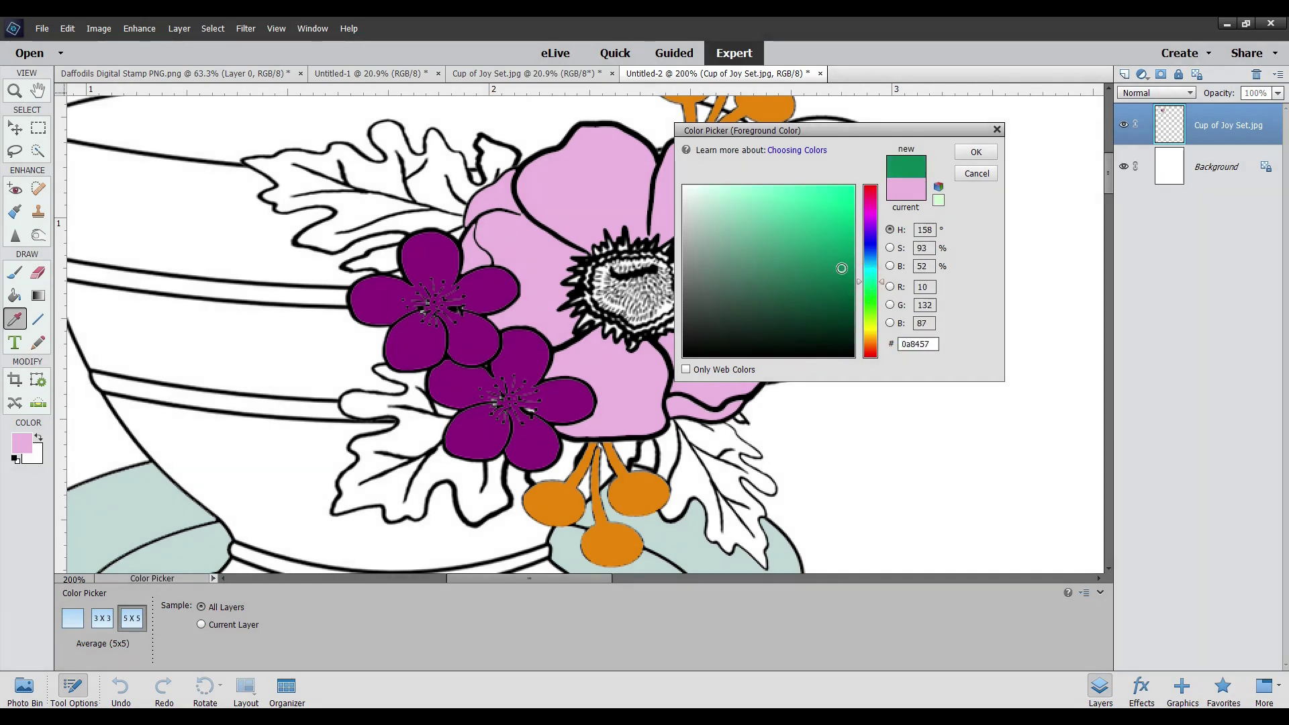
left_click(969, 154)
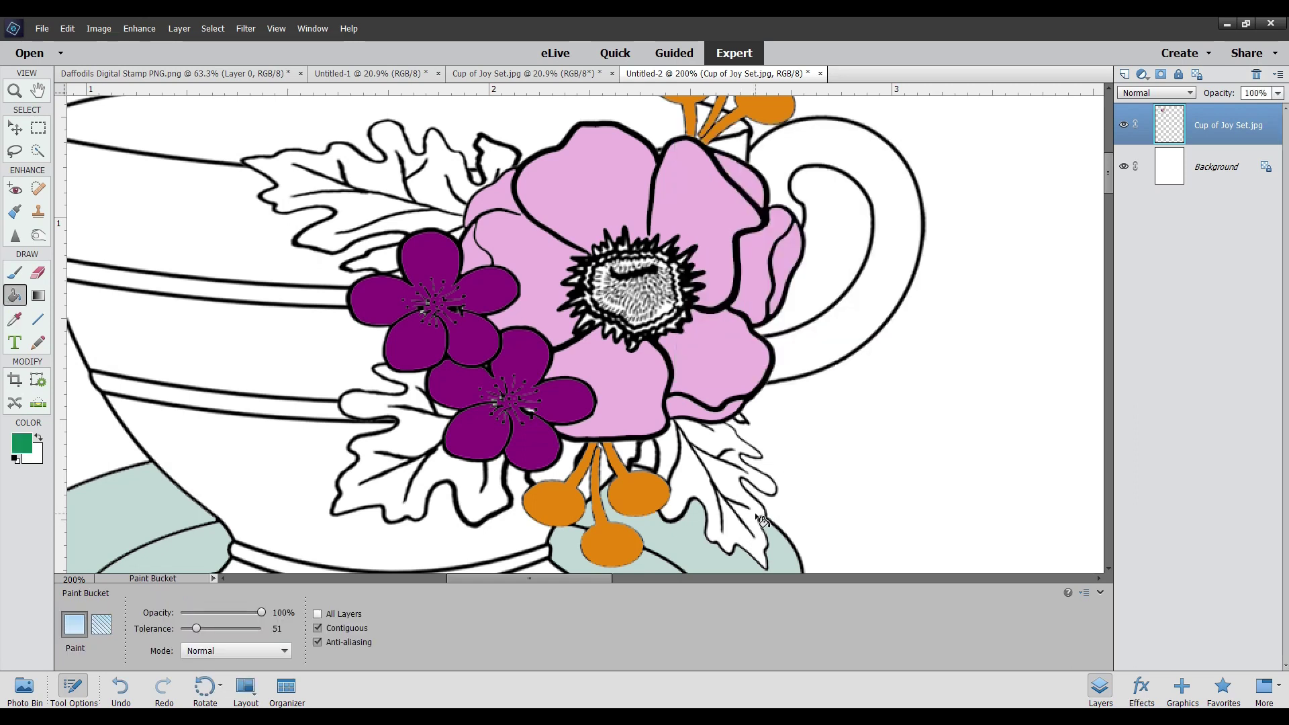
Fill the leaves around the bouquet green, including the oak leaves, undoing a fill between the stems
left_click(755, 505)
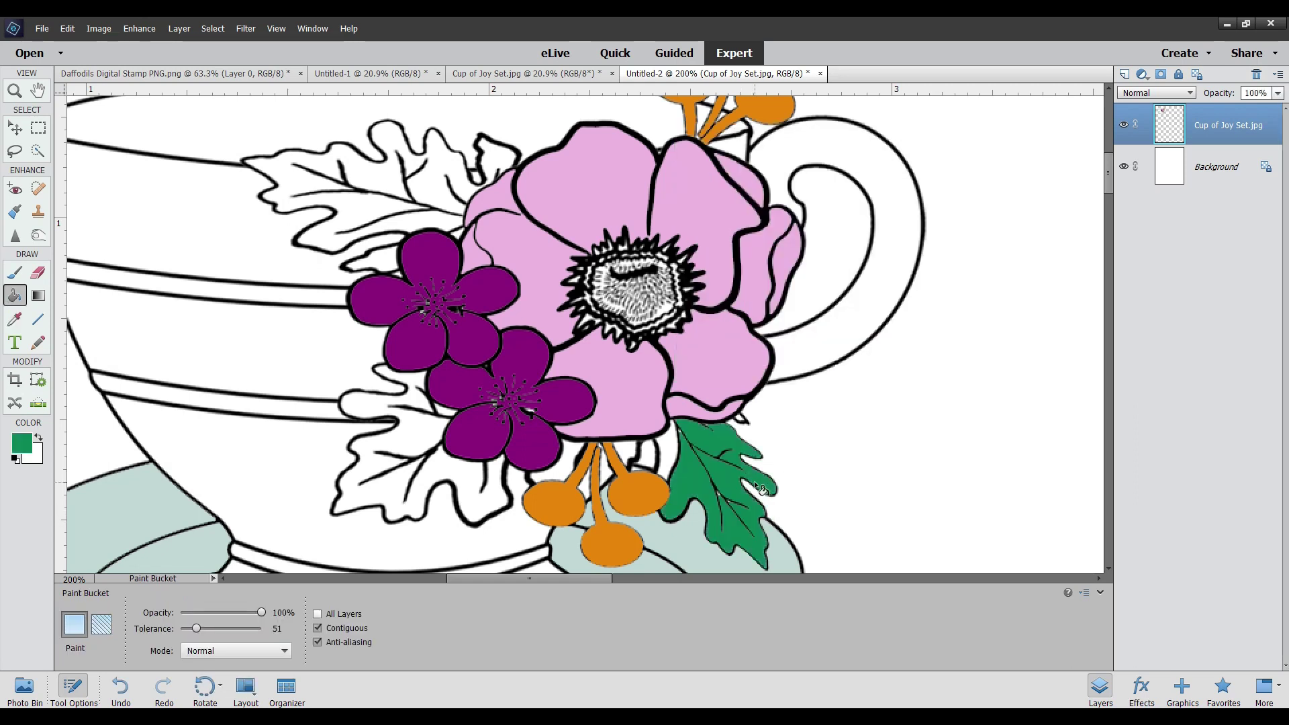
left_click(670, 453)
left_click(742, 419)
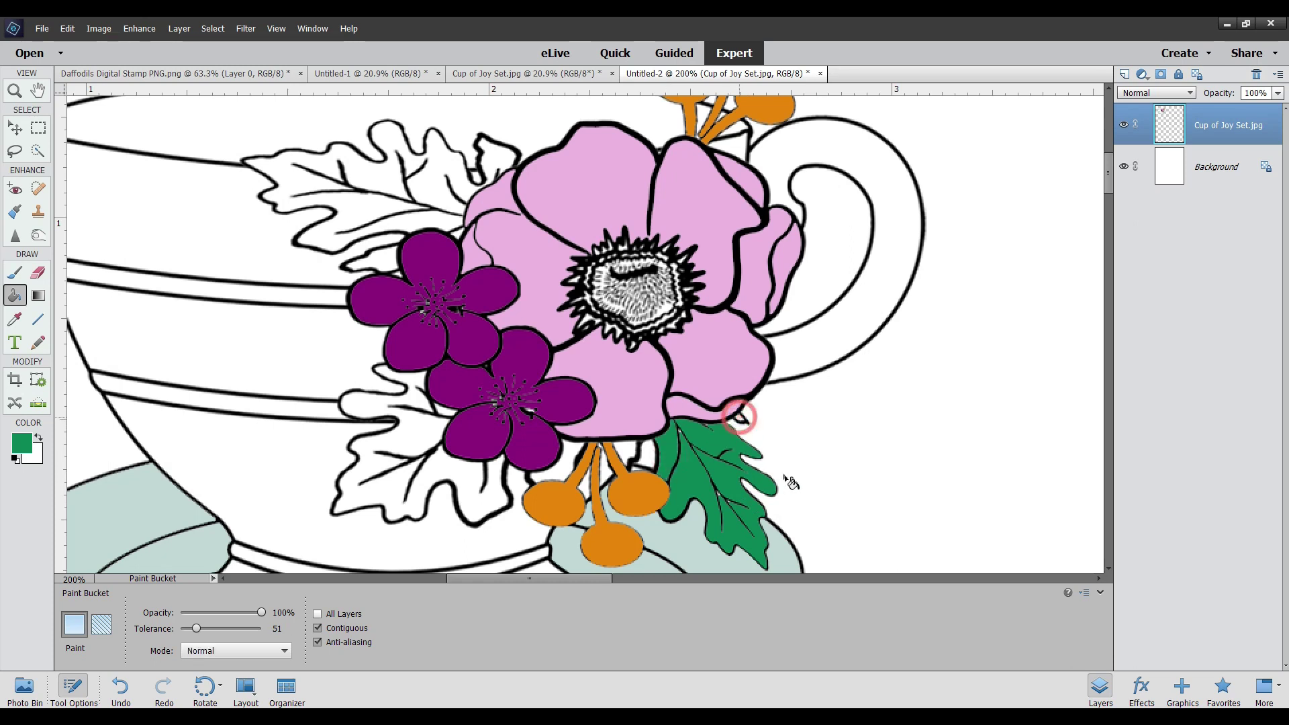
left_click(488, 502)
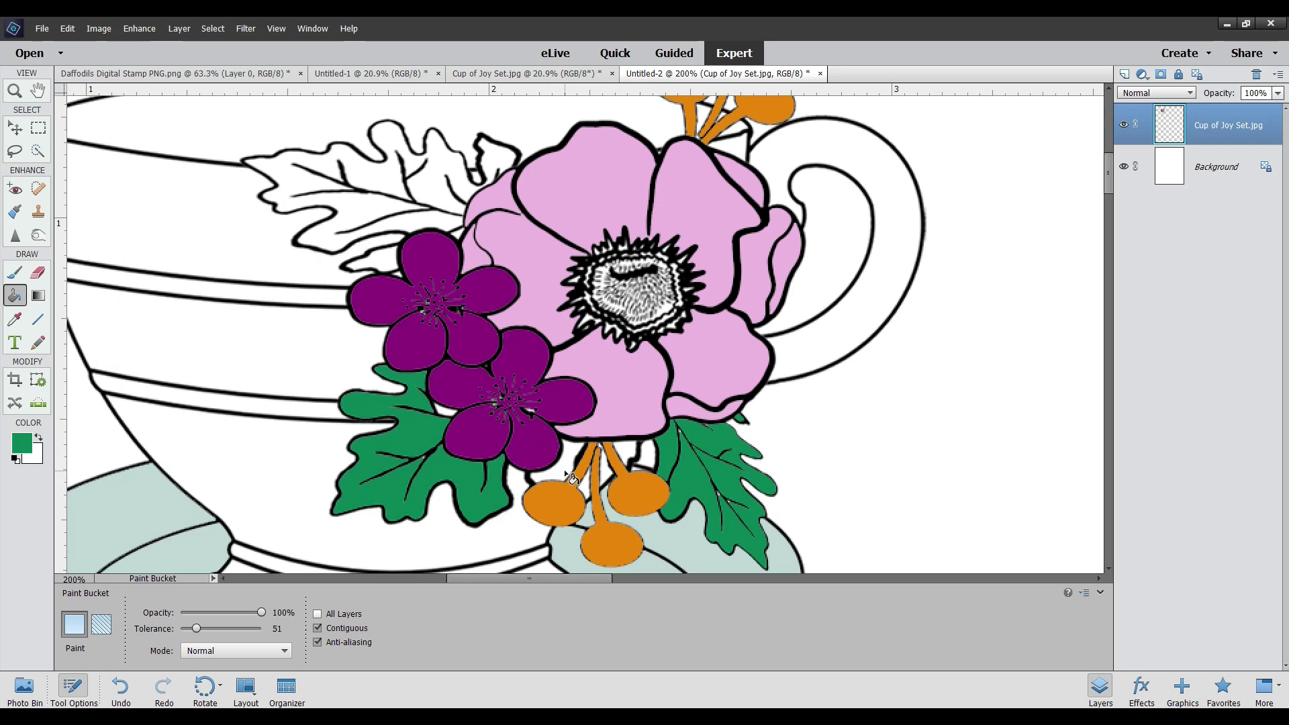
left_click(626, 449)
left_click(122, 690)
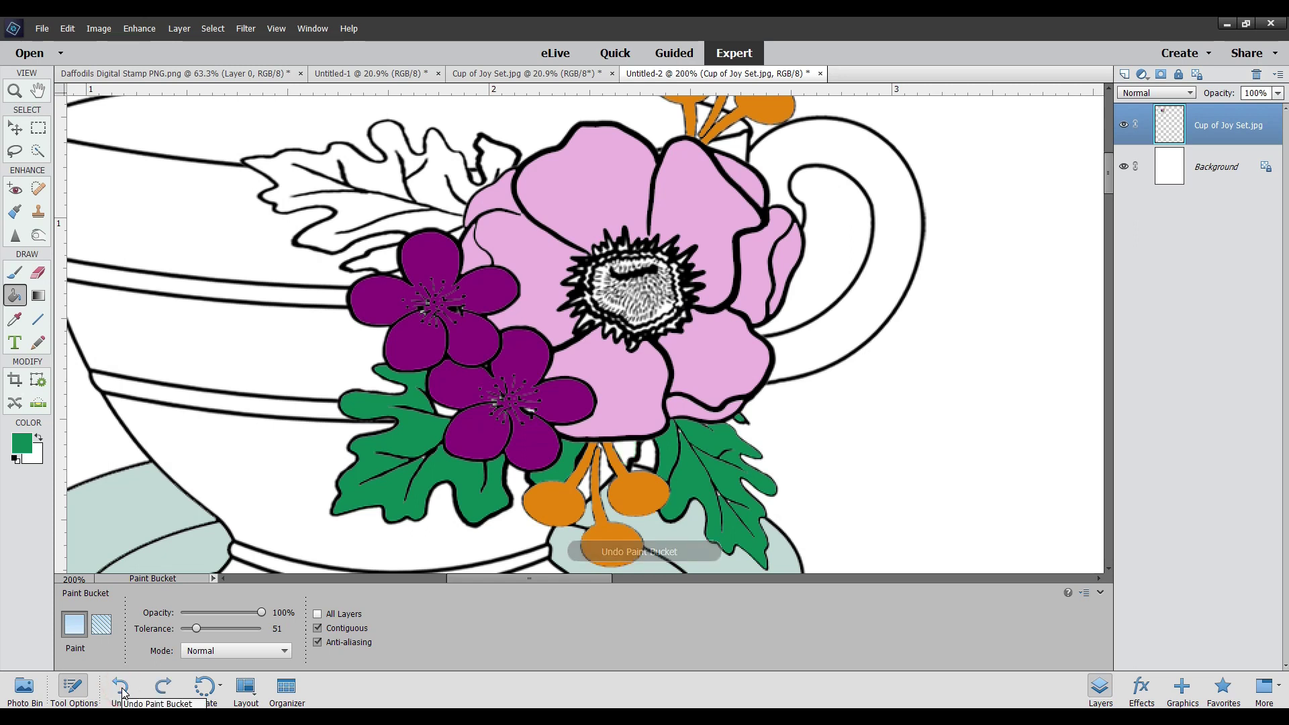
left_click(440, 215)
left_click(452, 419)
left_click(498, 162)
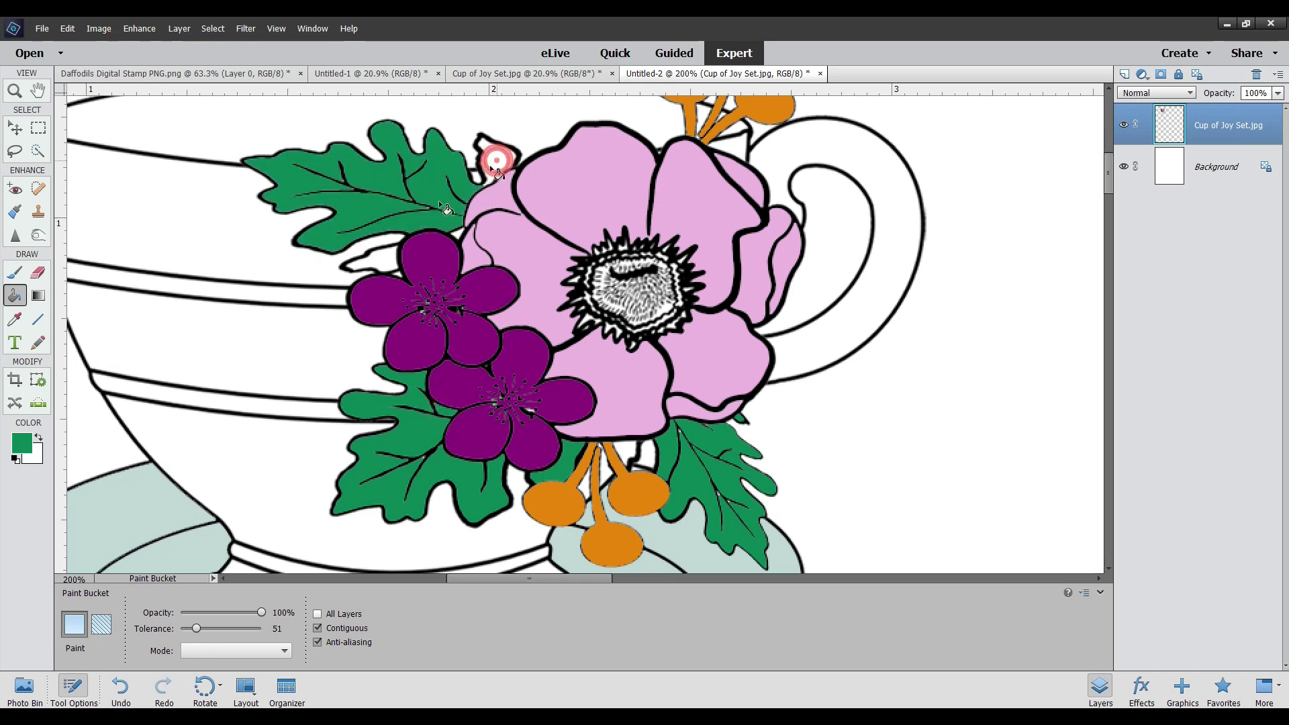
left_click(462, 236)
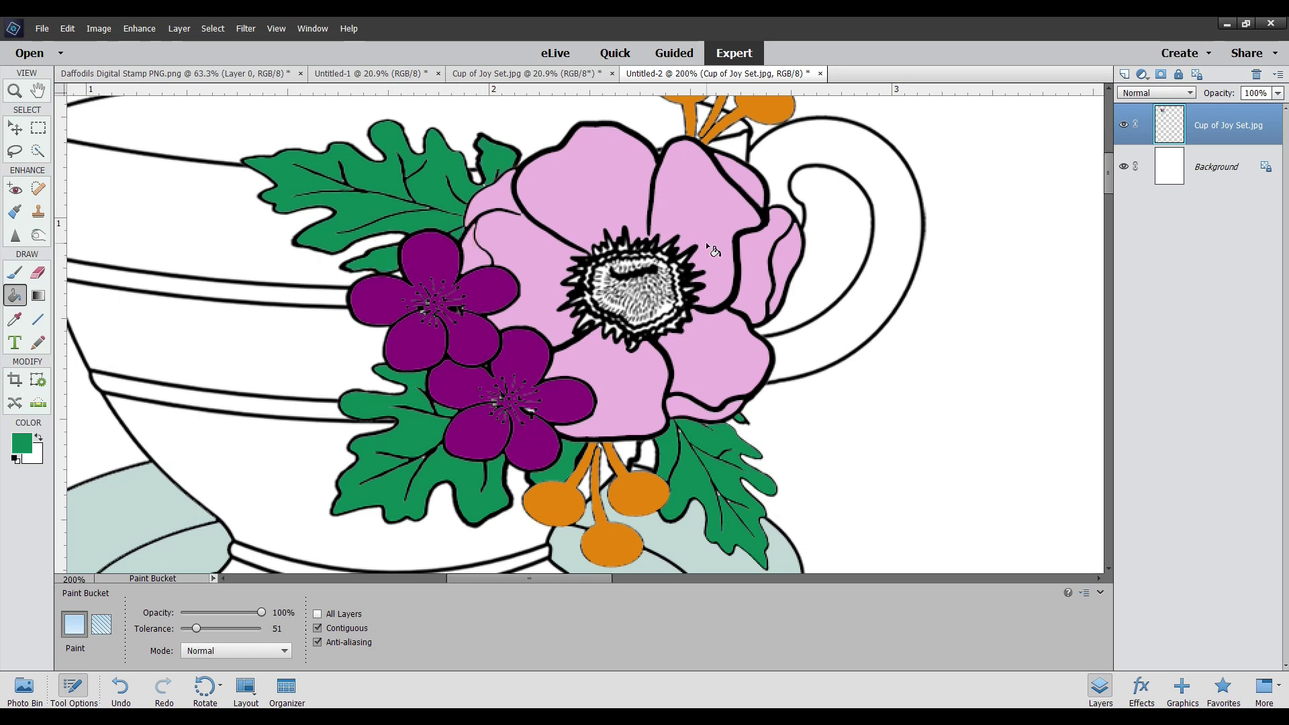
Set the foreground colour to bright yellow #f0da1e
left_click(17, 452)
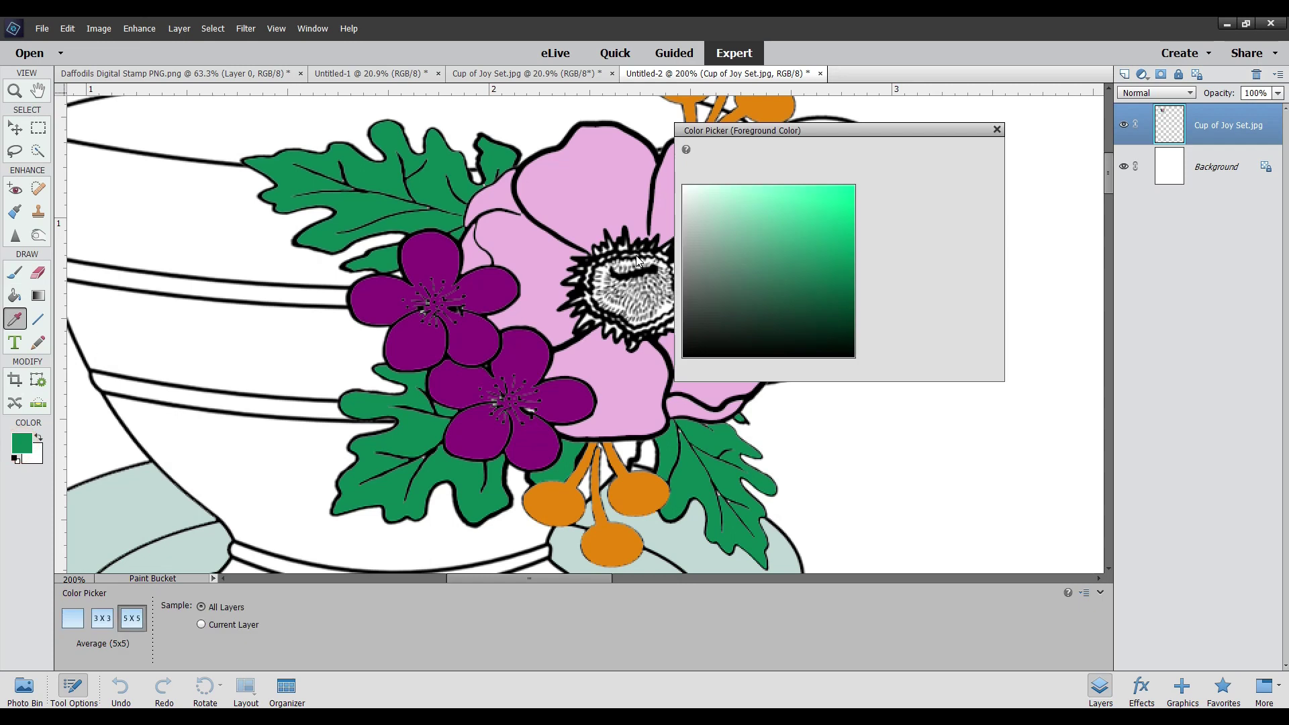
left_click(872, 332)
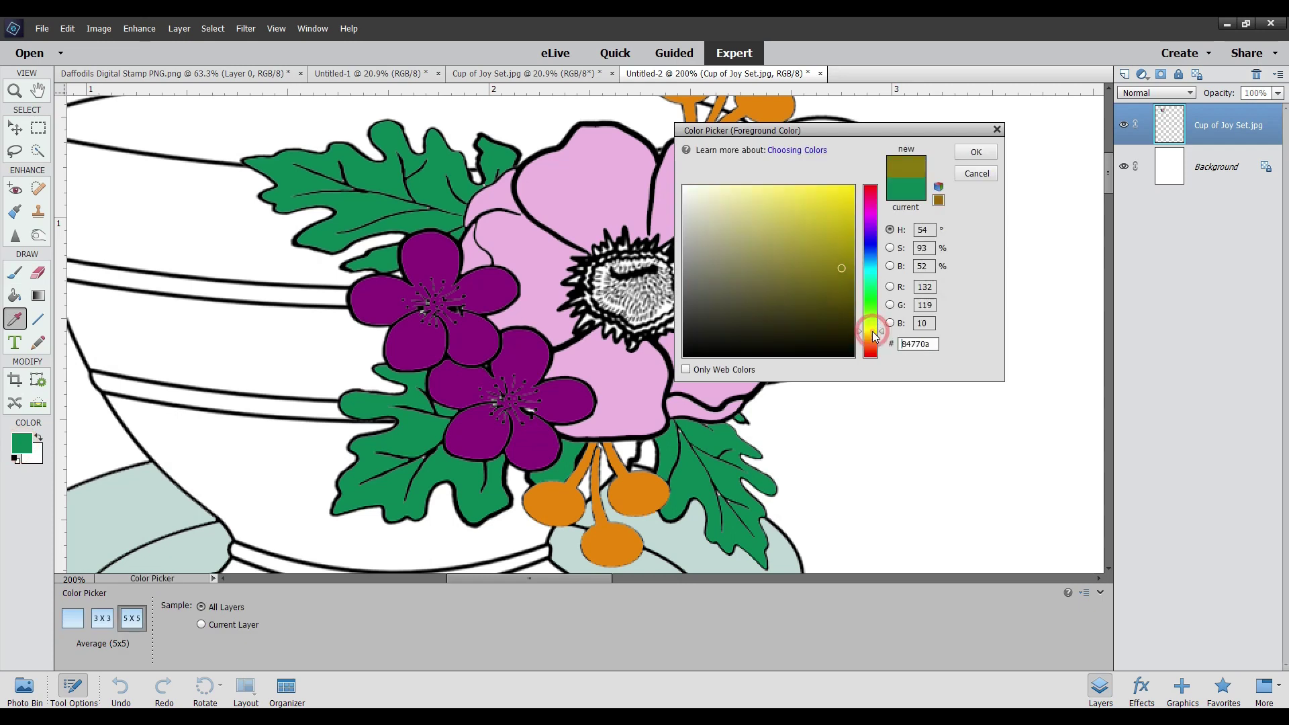
left_click(832, 195)
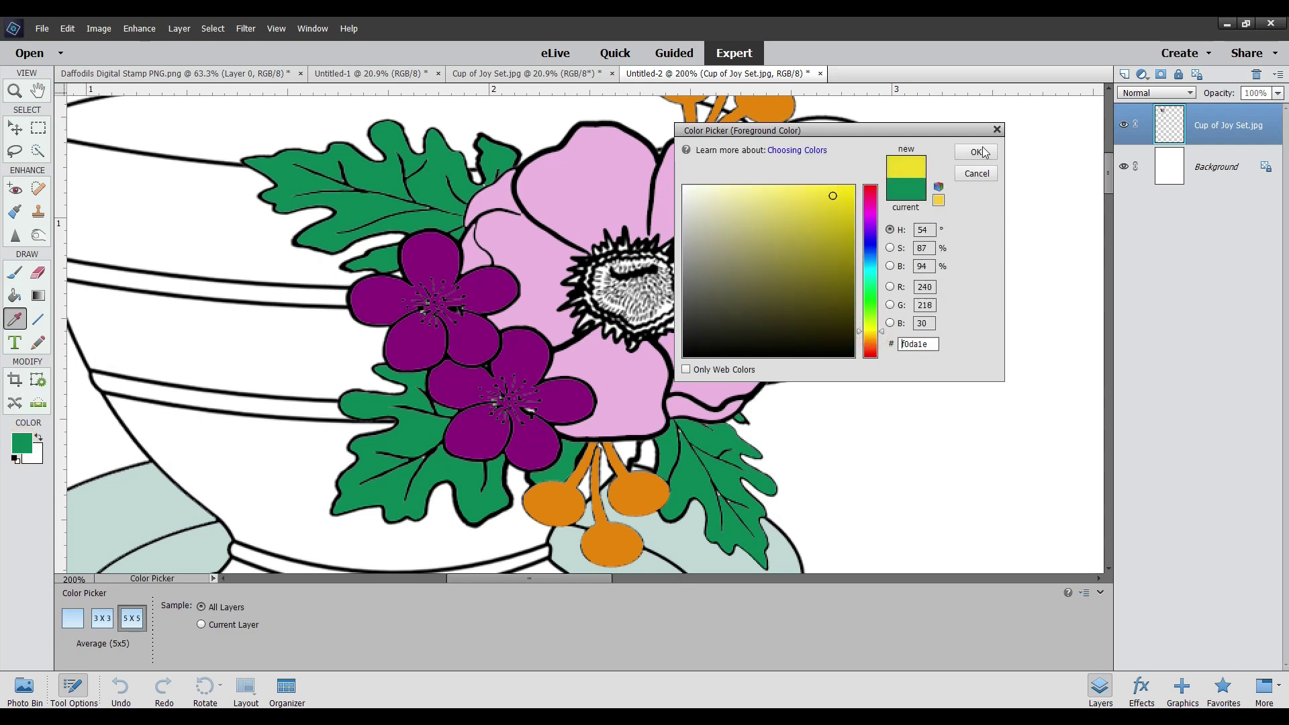
key("Return")
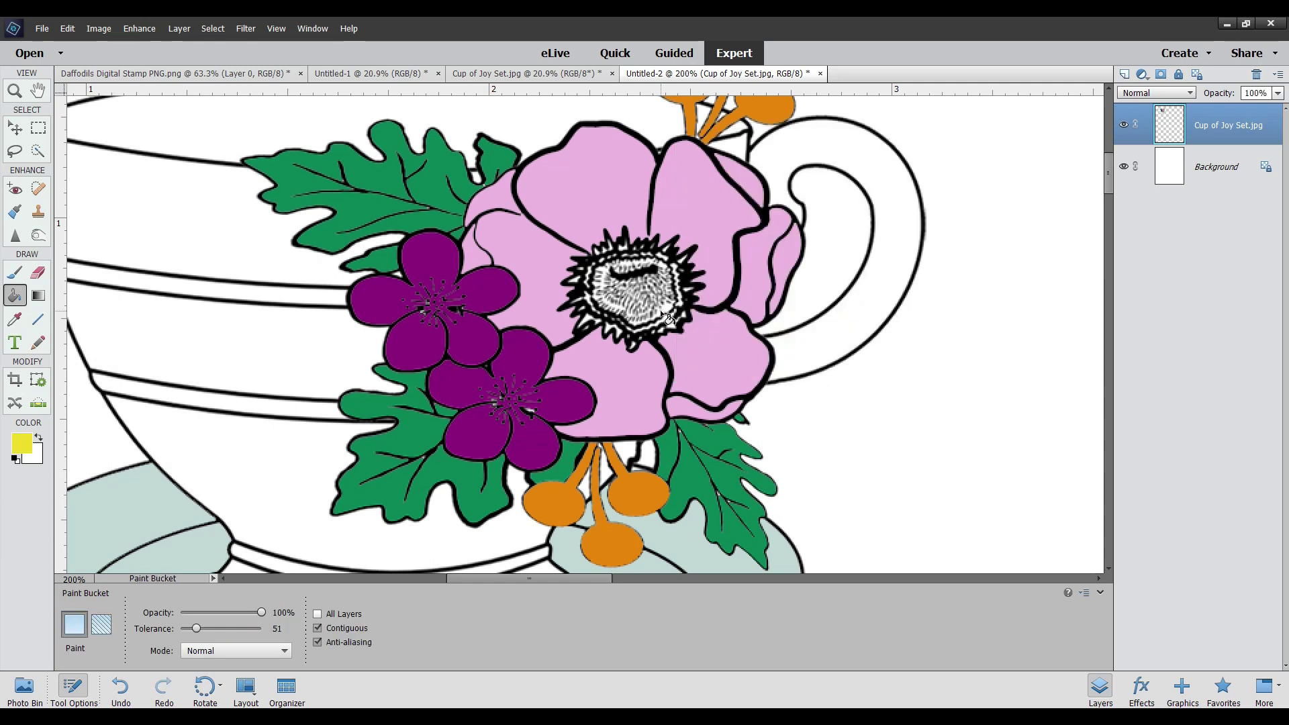
Fill a patch at the base of the anemone's centre yellow, then zoom out to 100%
left_click(662, 317)
left_click(665, 329)
left_click(14, 91)
left_click(657, 298, "alt")
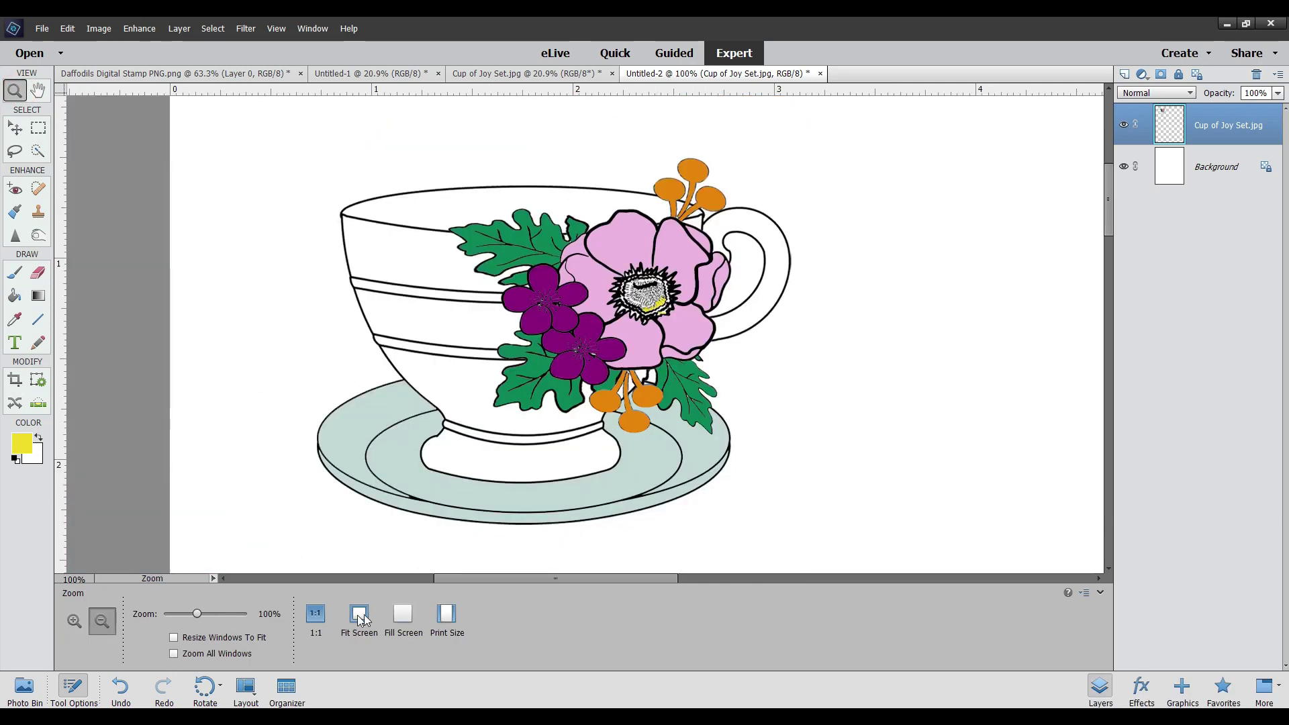
Fit the page to the window, scroll back to the teacup, and zoom closely into the bouquet
left_click(411, 621)
mouse_move(736, 582)
left_mouse_down()
mouse_move(644, 589)
mouse_move(807, 594)
mouse_move(726, 595)
left_mouse_up()
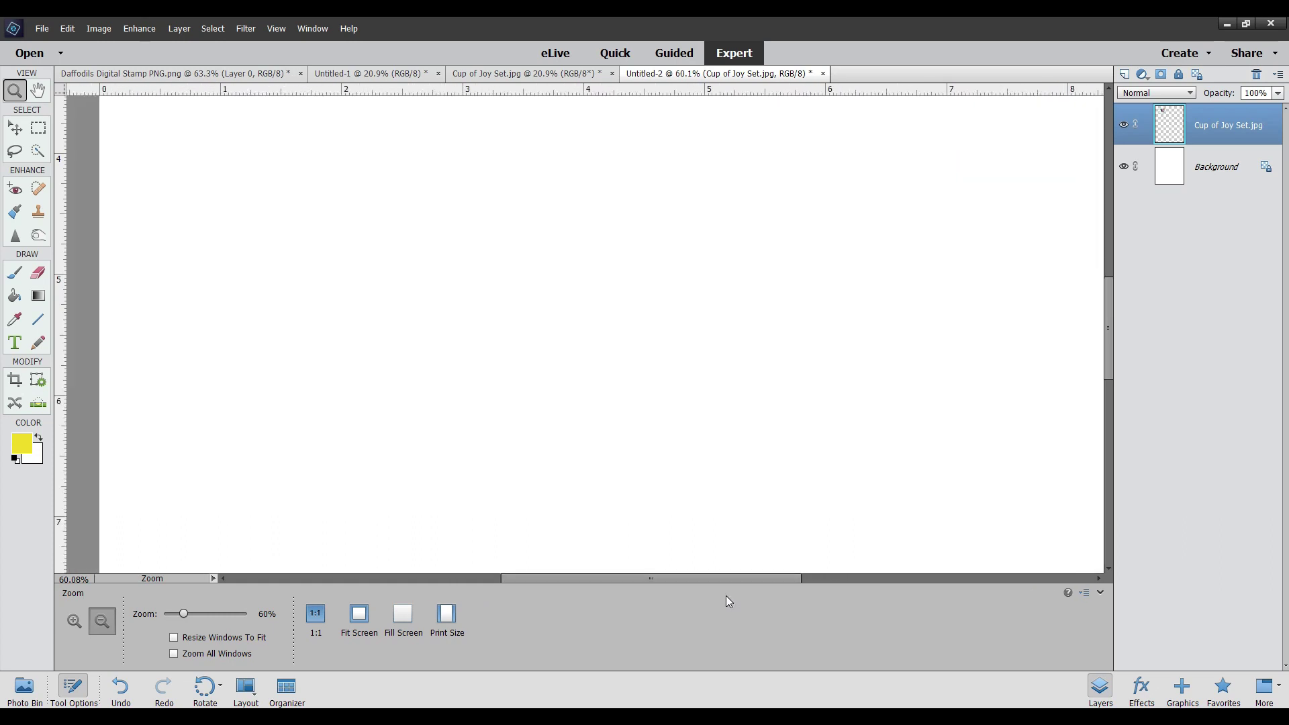
left_click_drag(1112, 332, 1105, 232)
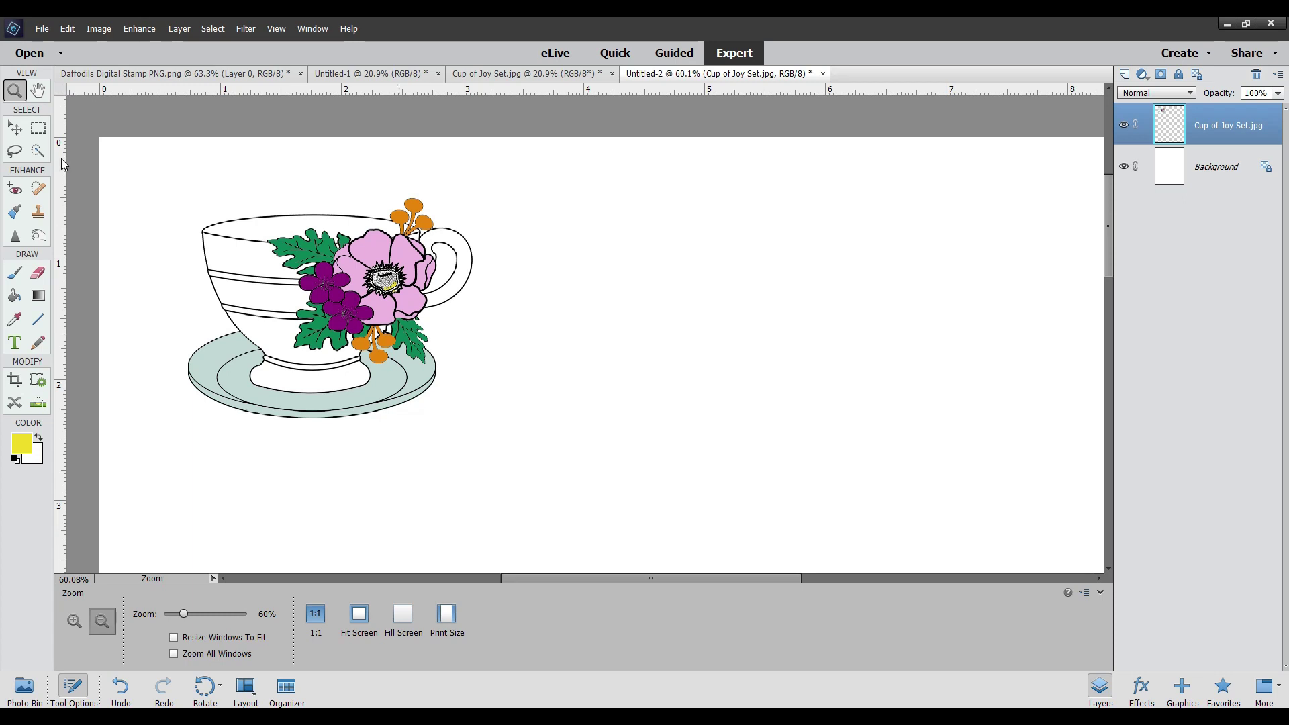
left_click(72, 622)
left_click(284, 384)
left_click_drag(290, 245, 795, 201)
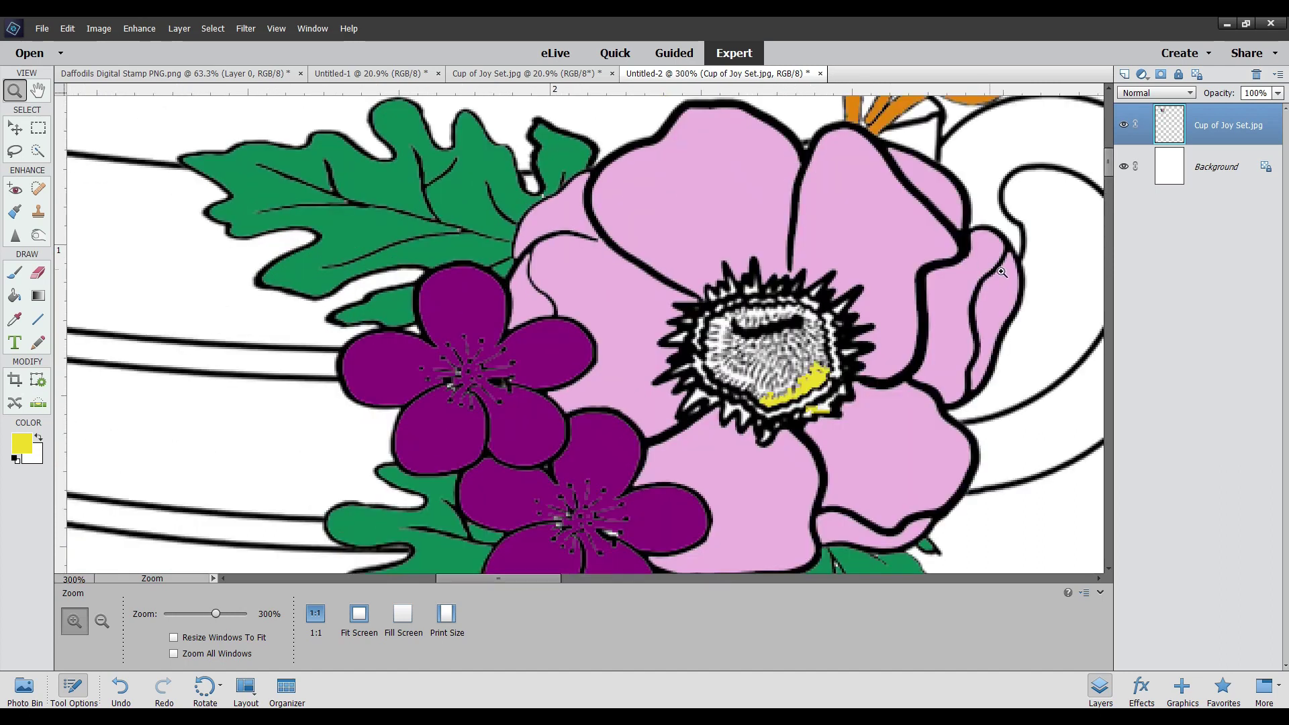
Zoom to 500% on the anemone centre and fill its white spikes and edge gaps yellow
left_click(879, 318)
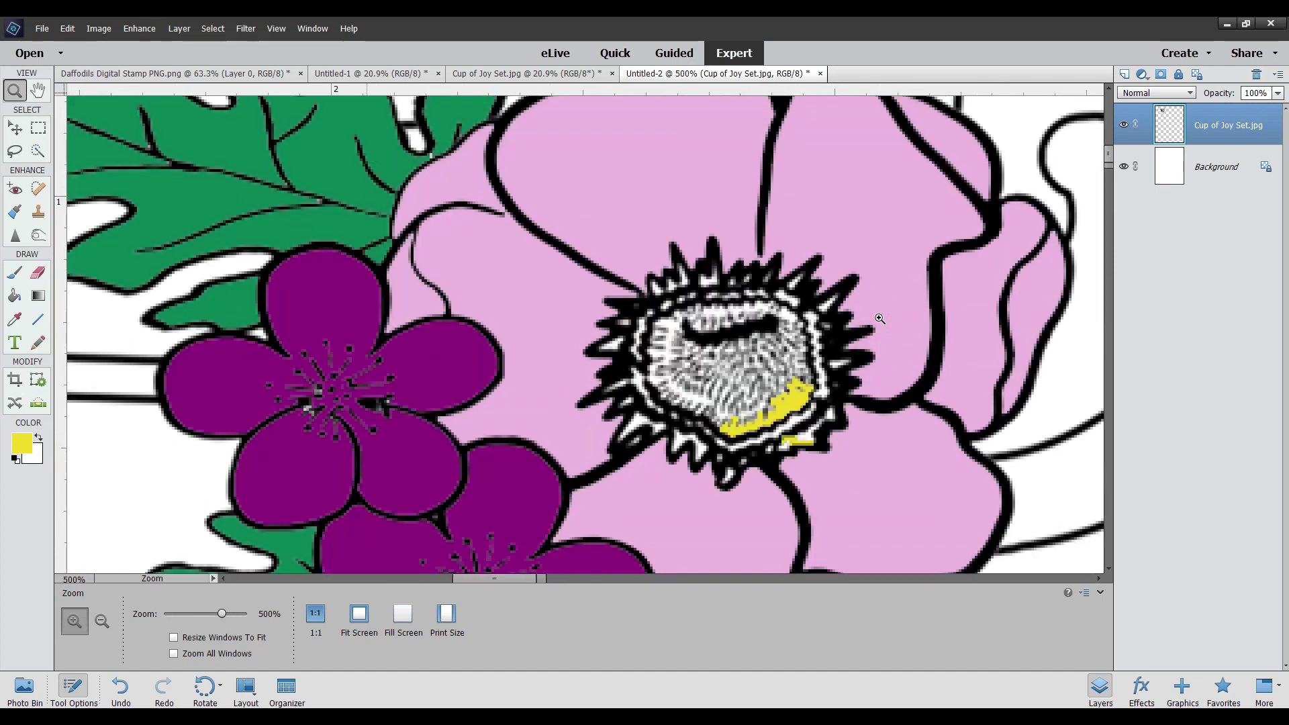
left_click(879, 318)
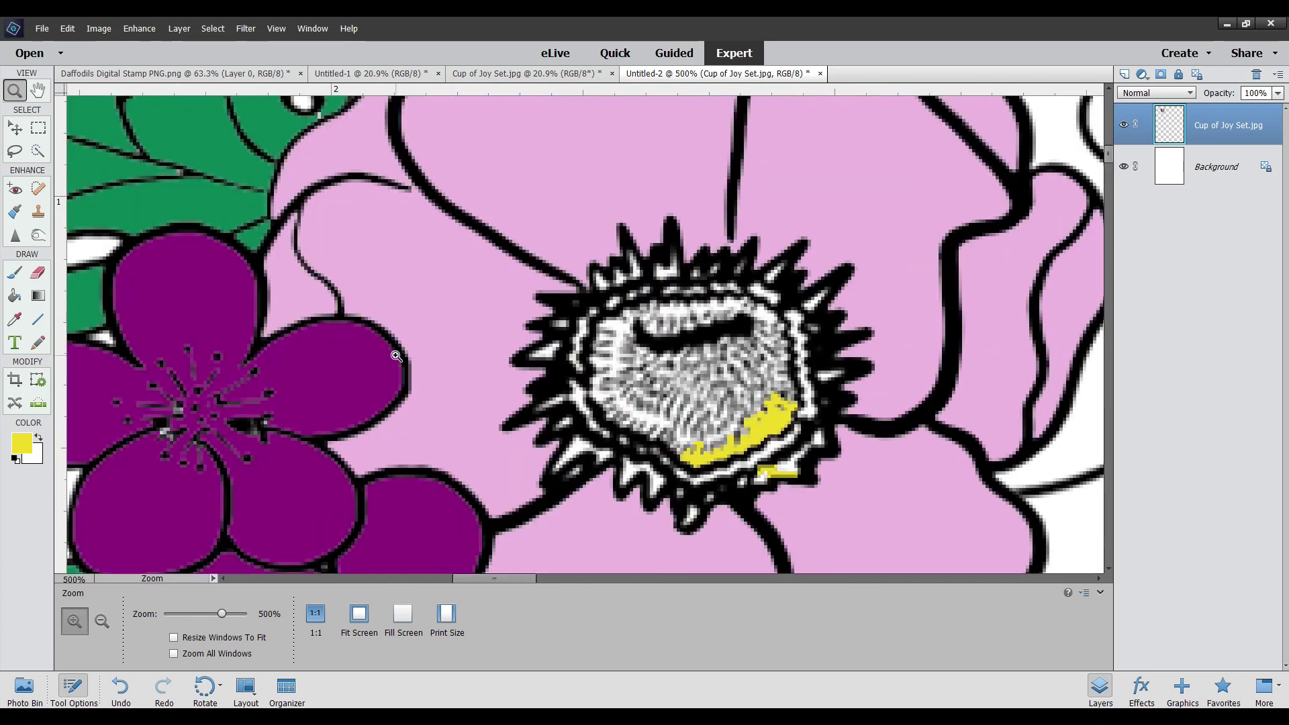
left_click(14, 296)
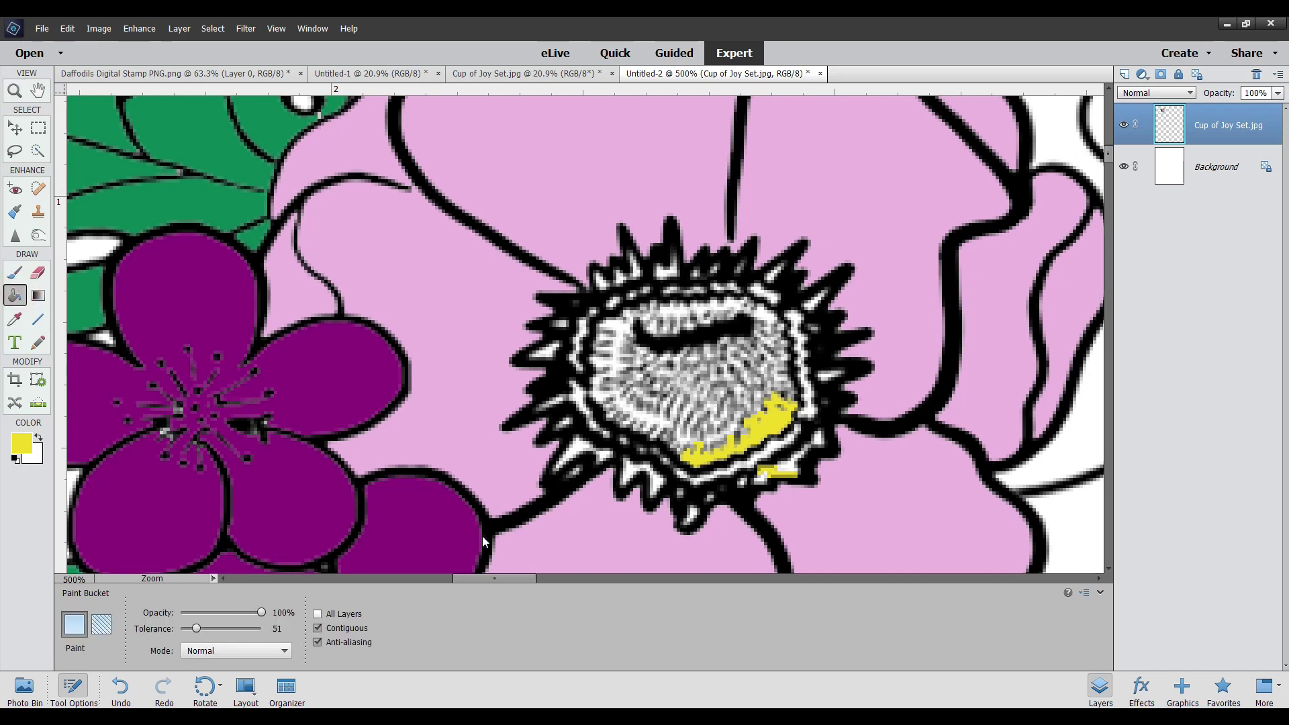
left_click(630, 470)
left_click(694, 516)
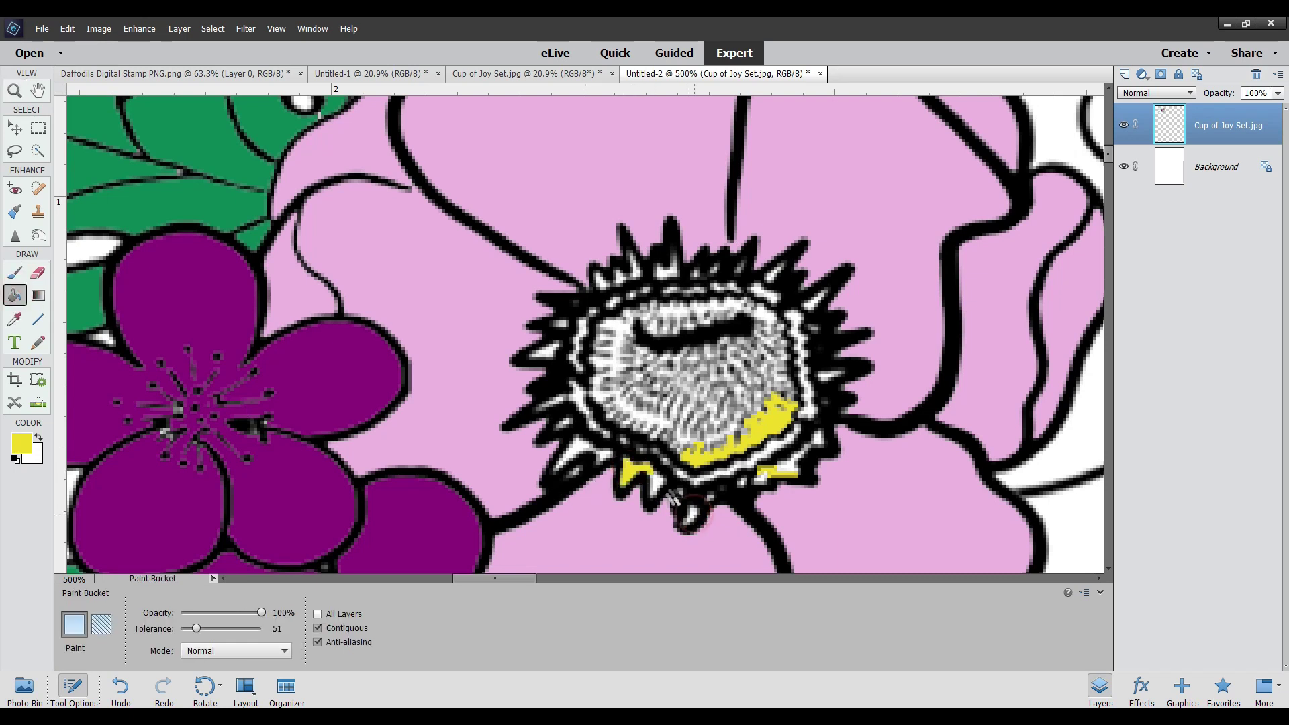
left_click(572, 445)
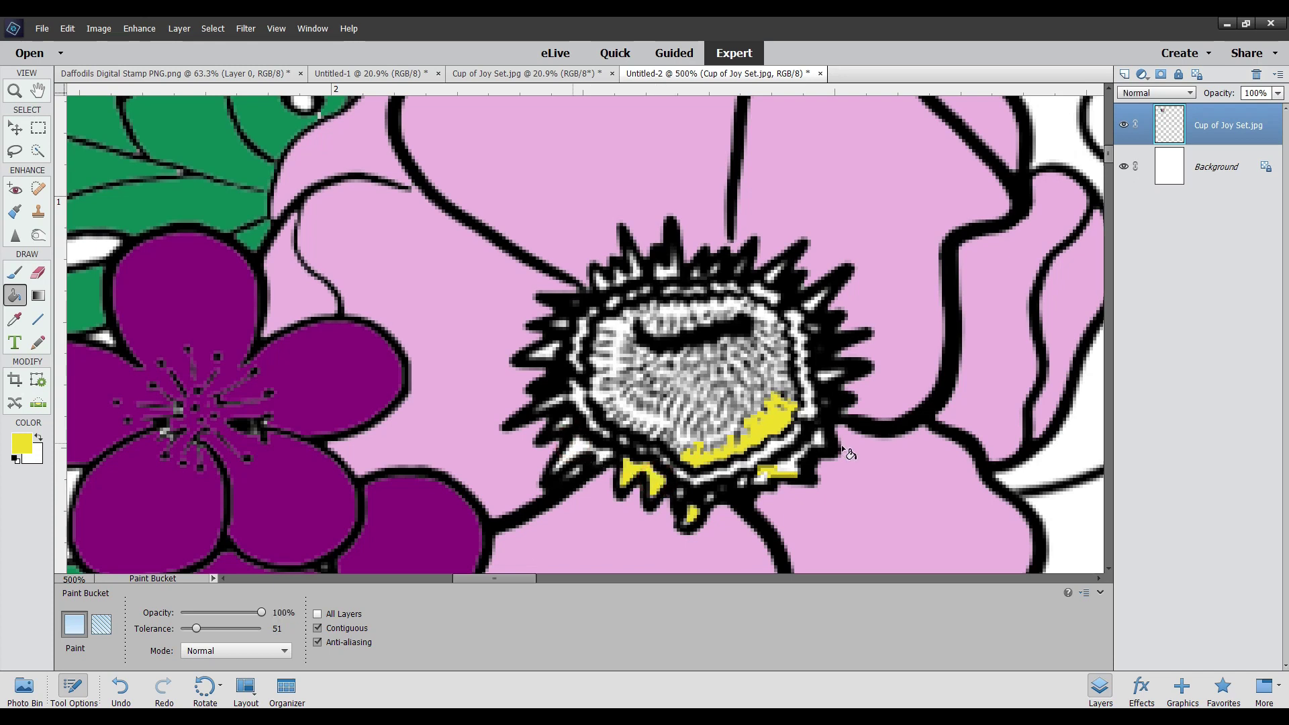
left_click(774, 450)
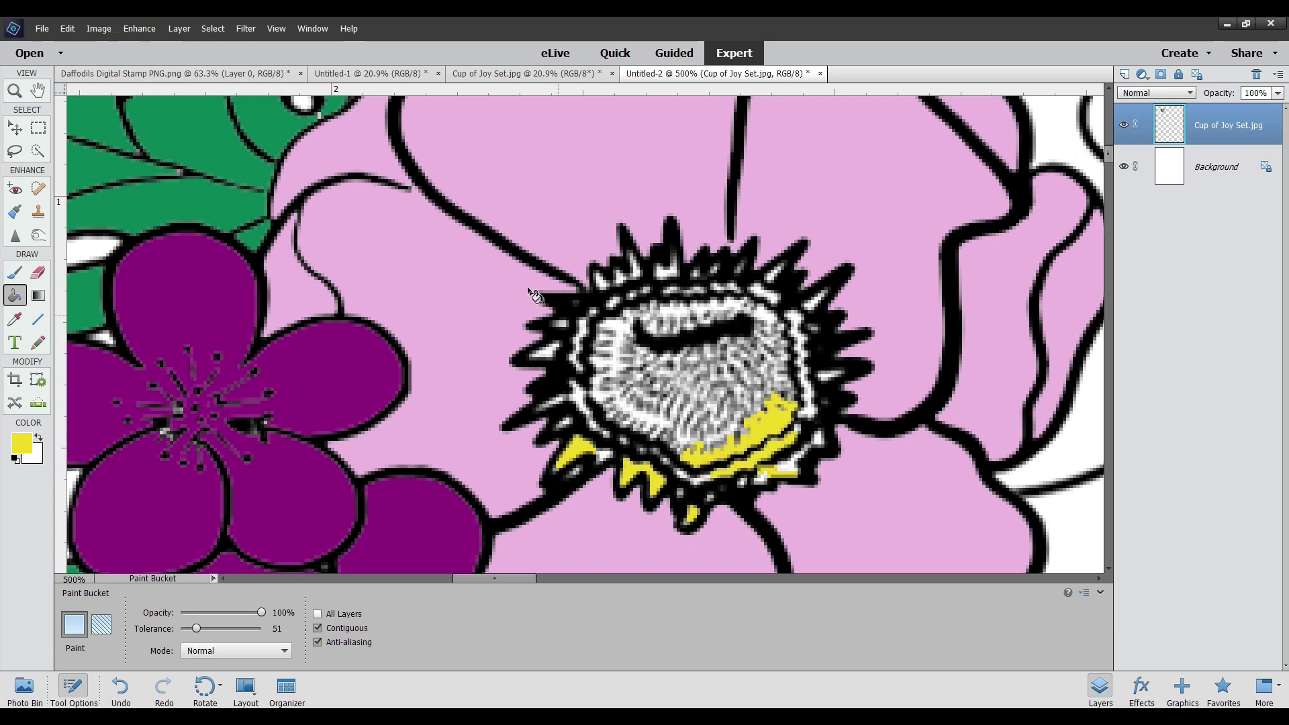
left_click(544, 354)
left_click(669, 267)
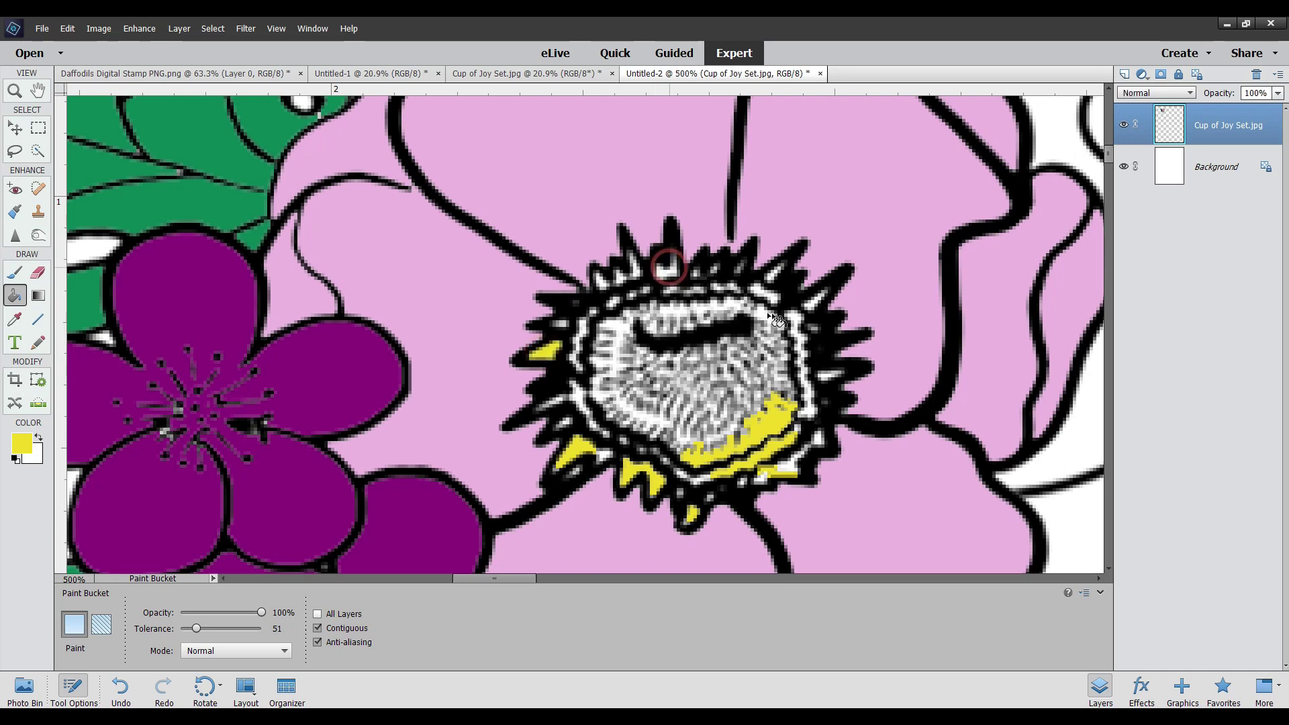
left_click(814, 315)
left_click(813, 301)
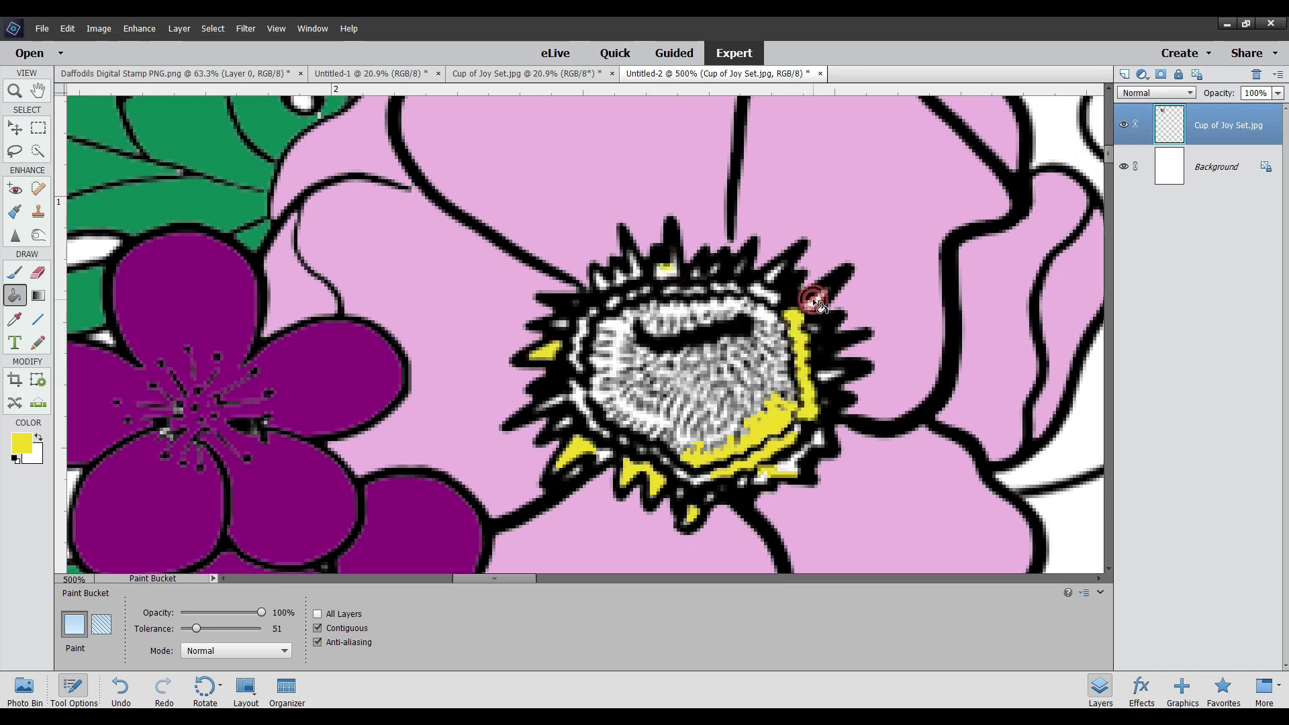
left_click(765, 288)
left_click(637, 272)
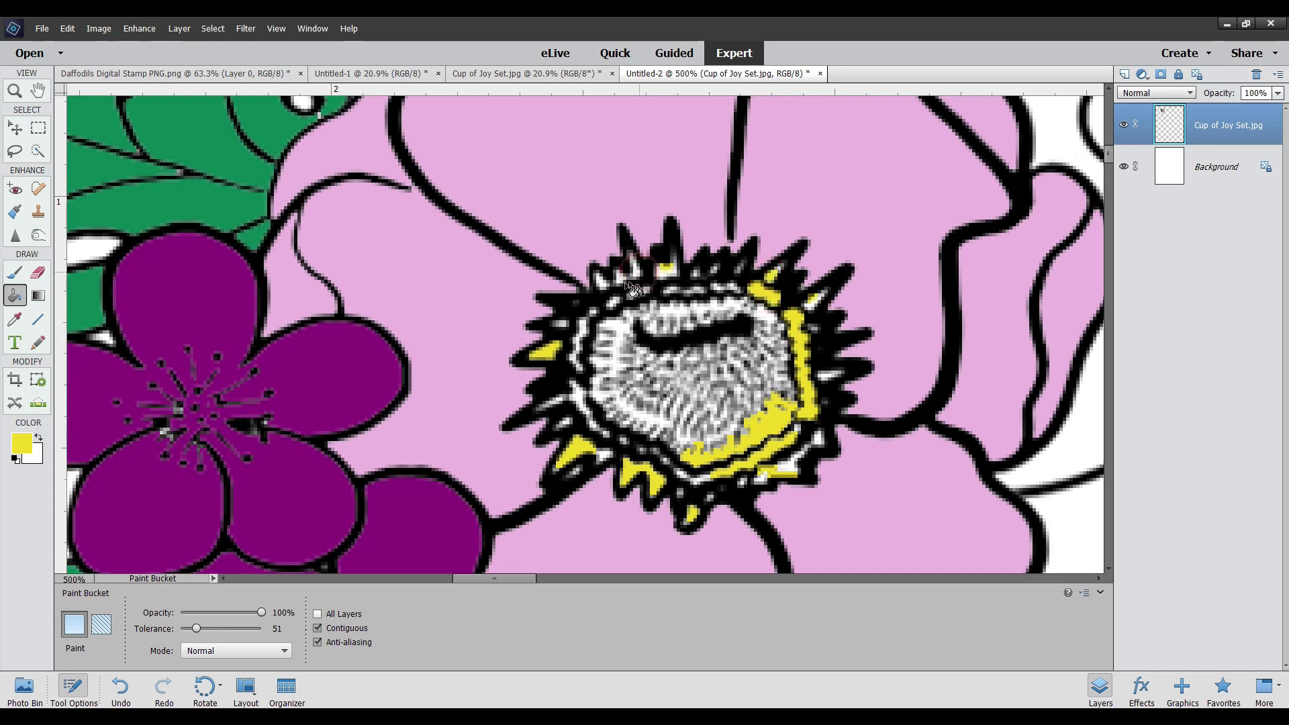
Fill the centre's inner ring and remaining grey streaks, patches and specks yellow
left_click(619, 330)
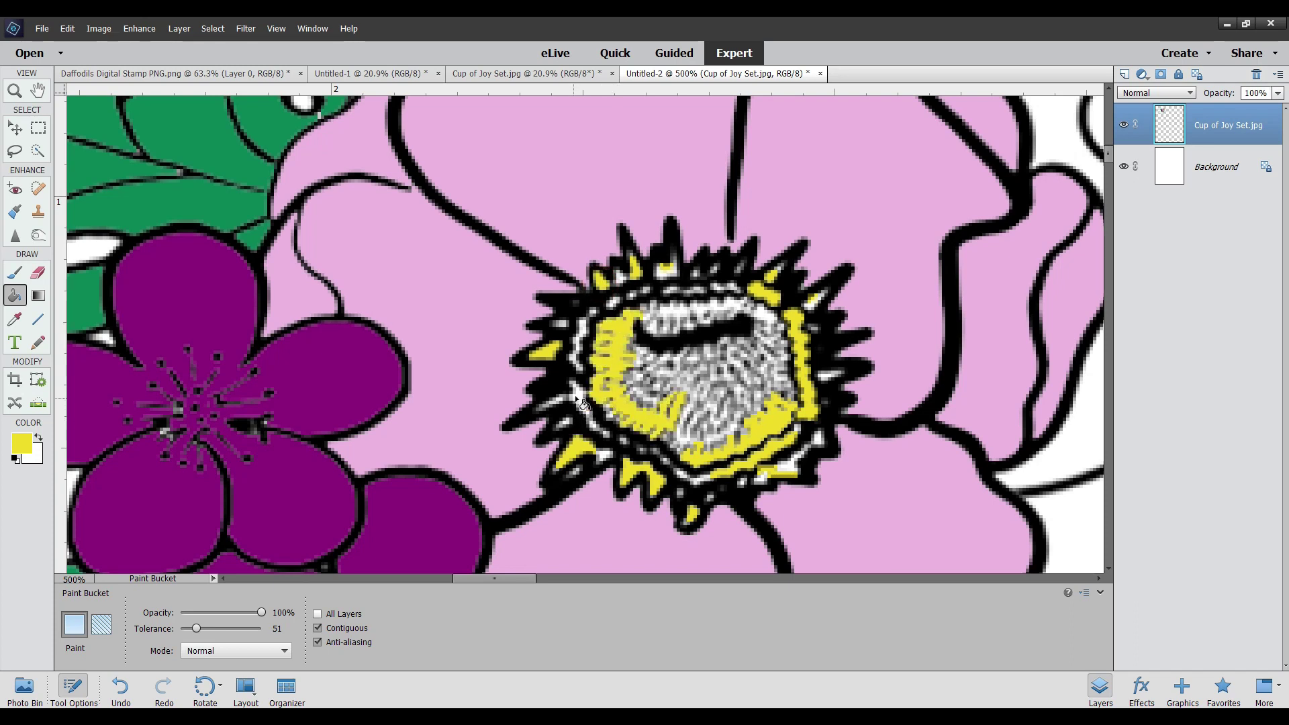
left_click(581, 327)
left_click(787, 466)
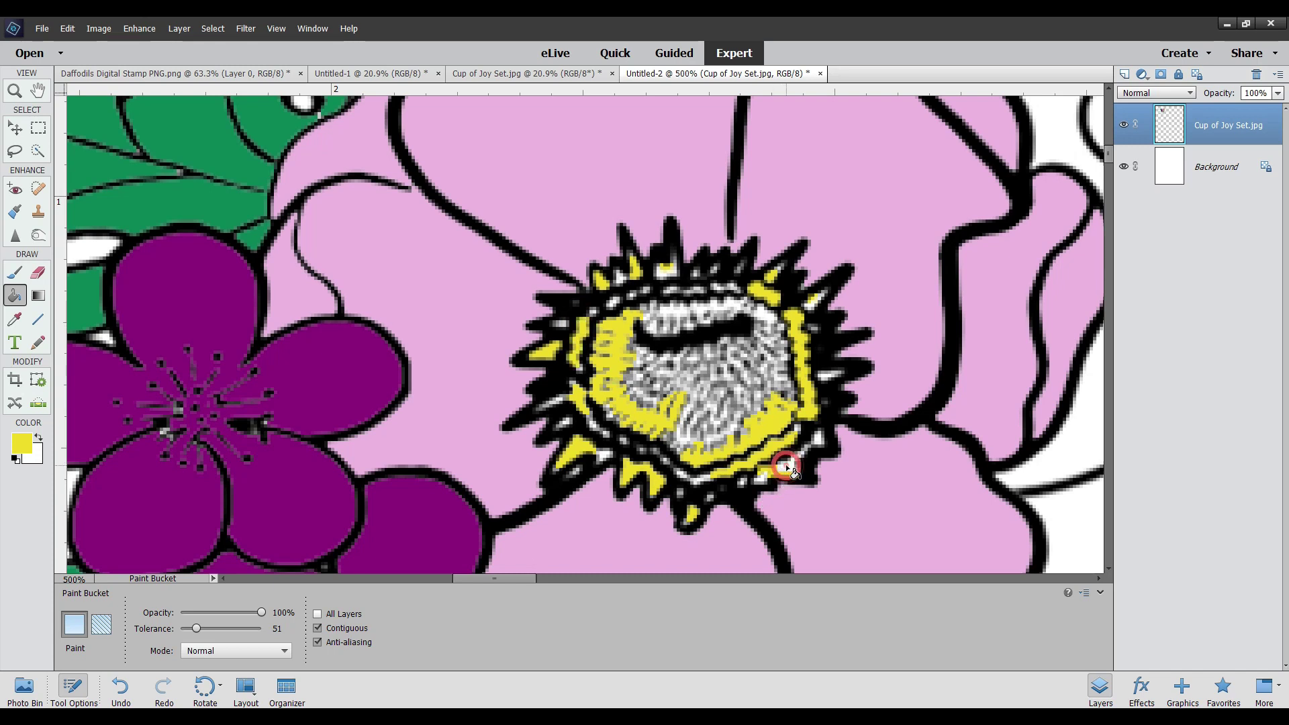
left_click(704, 393)
left_click(671, 377)
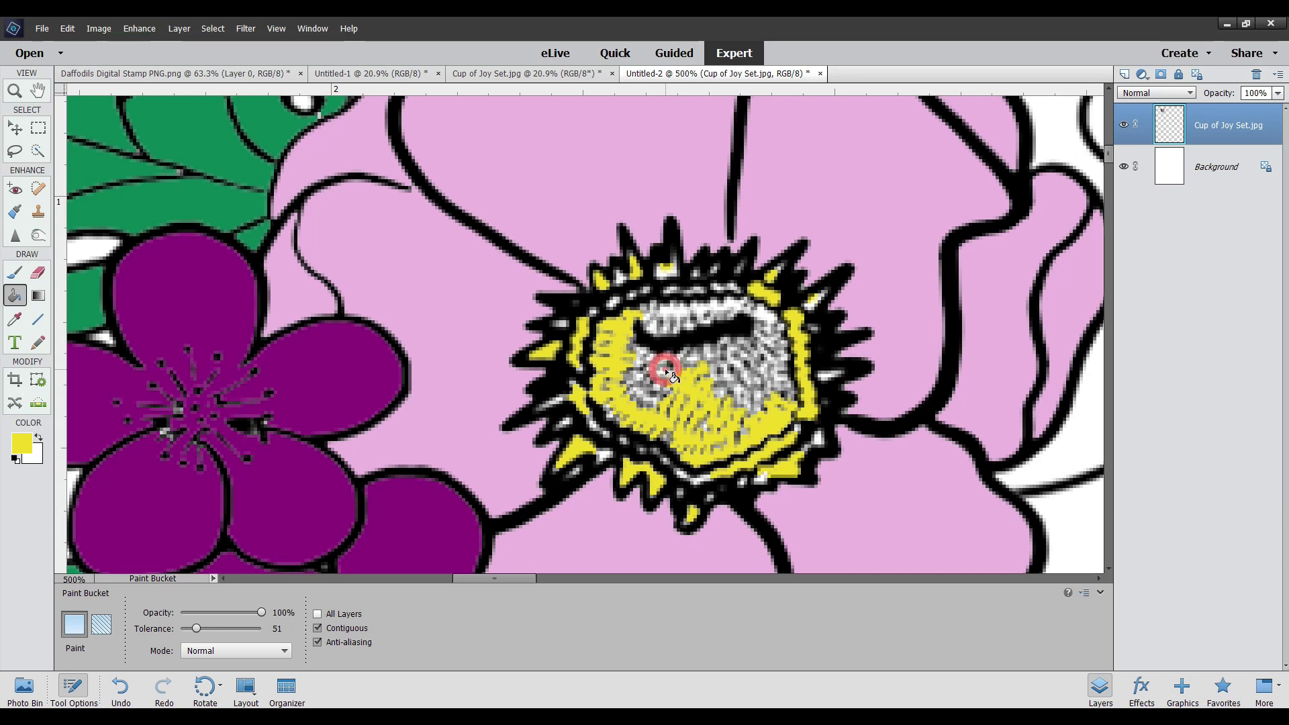
left_click(735, 366)
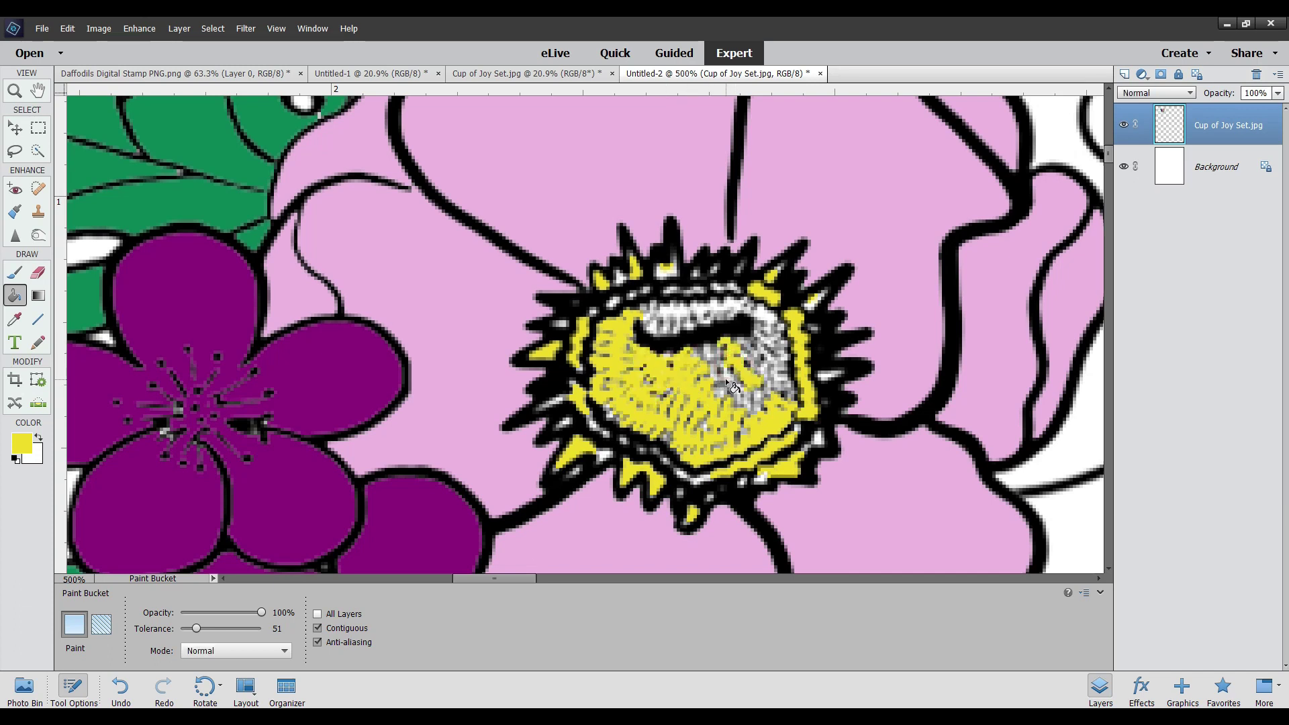
left_click(758, 395)
left_click(766, 315)
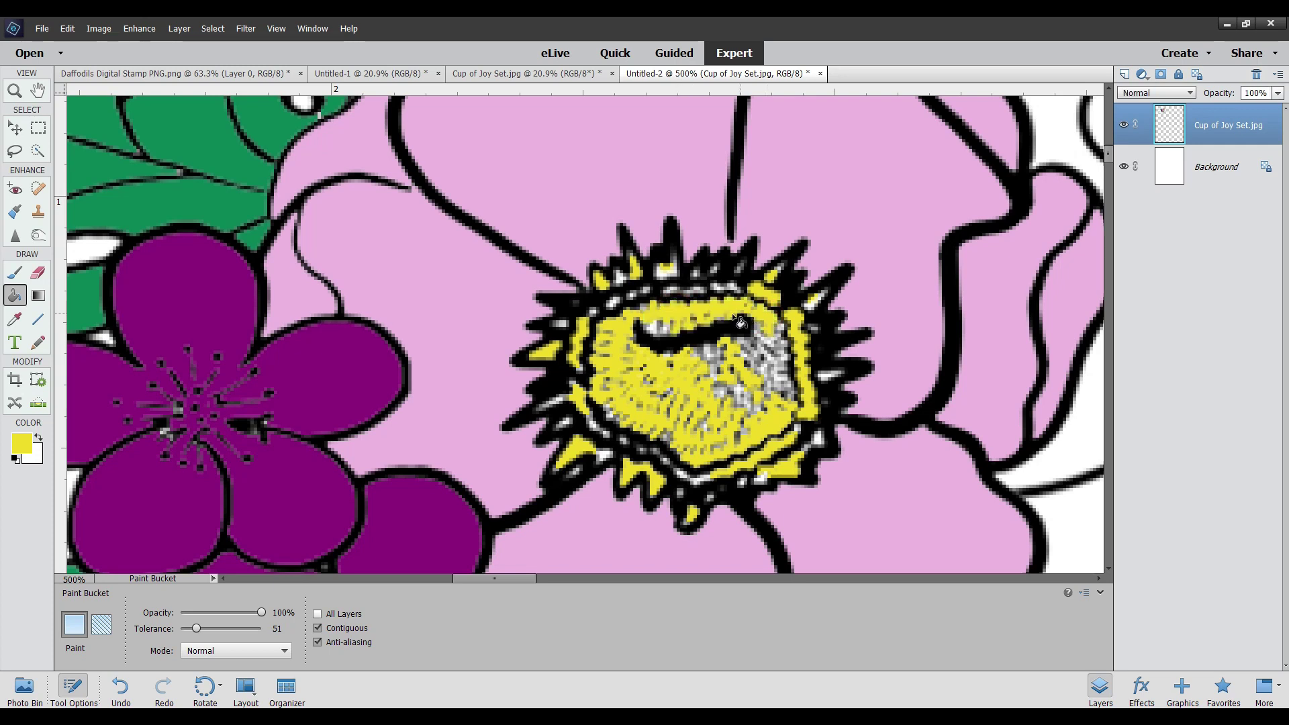
left_click(828, 376)
left_click(816, 442)
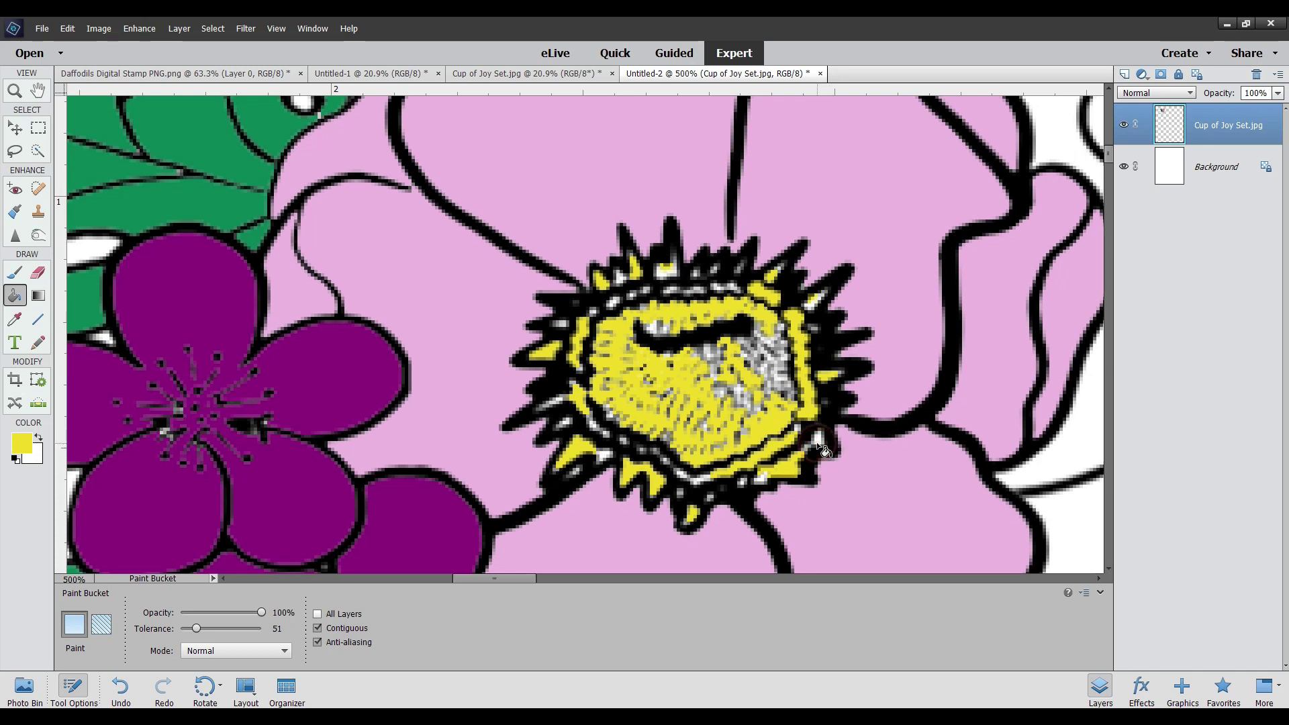
left_click(605, 454)
left_click(776, 363)
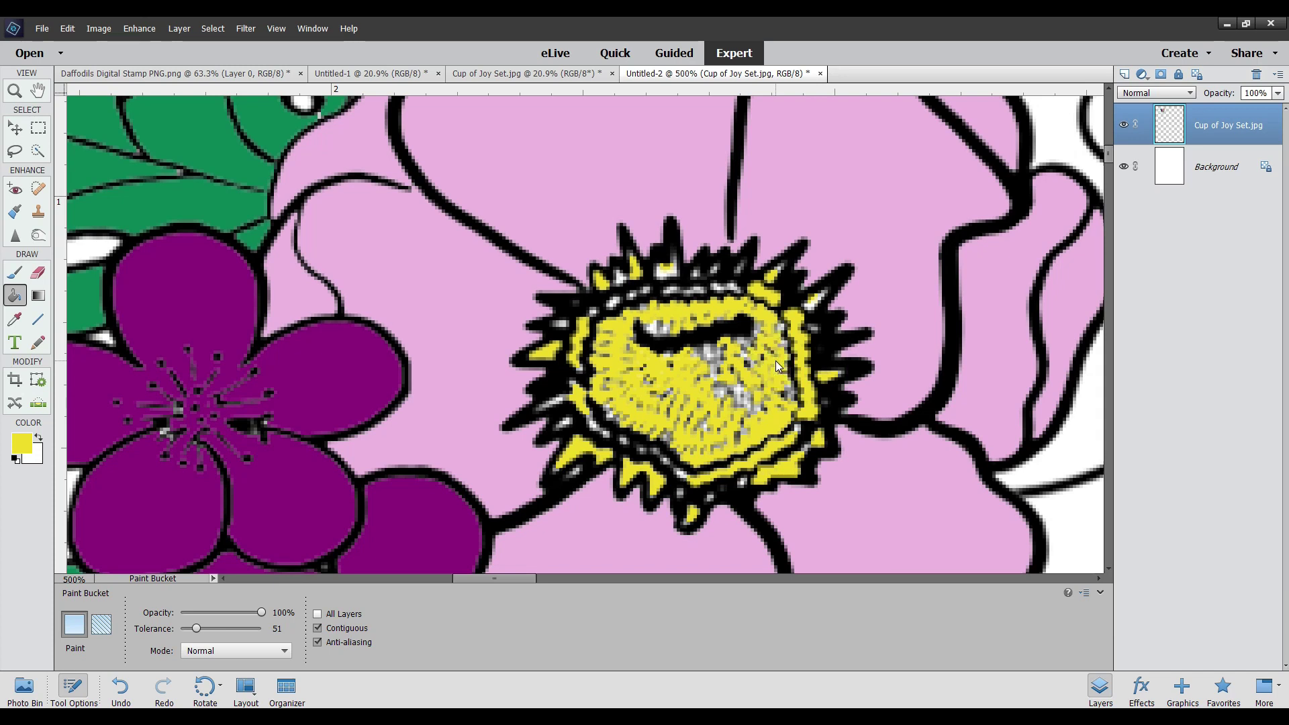
left_click(740, 376)
left_click(715, 375)
left_click(747, 354)
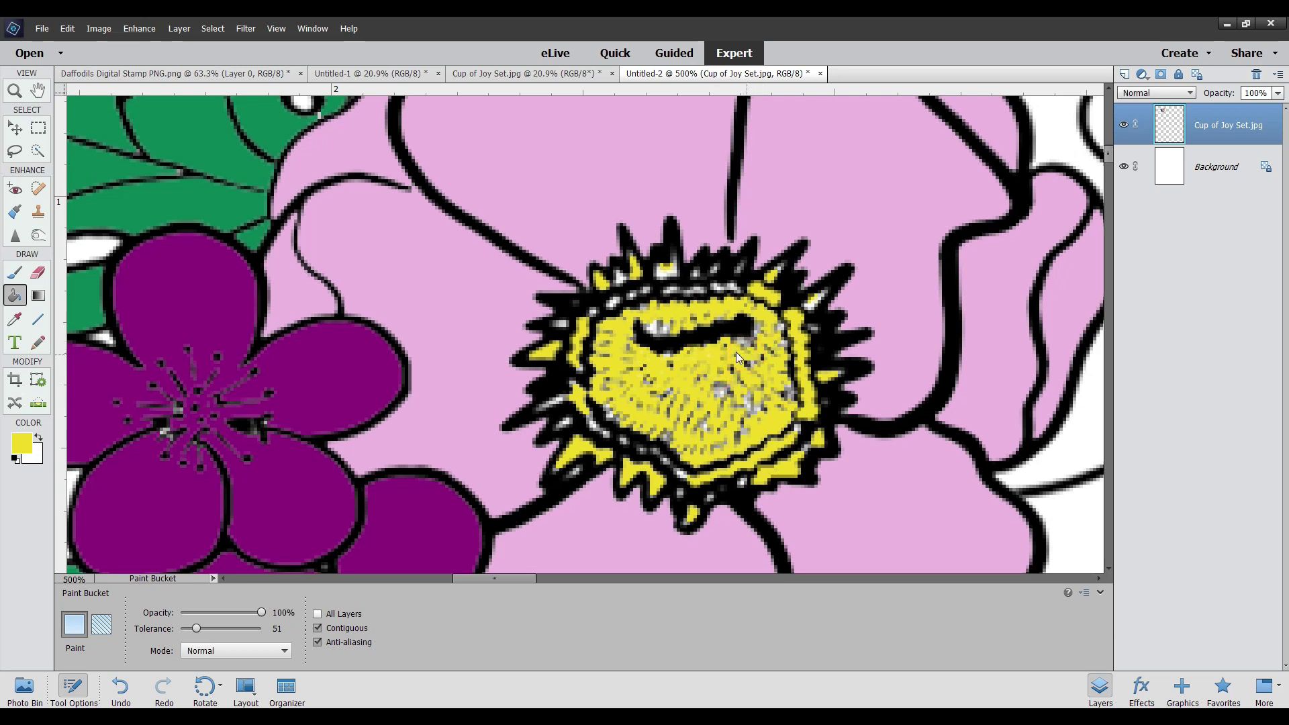
left_click(668, 273)
left_click(655, 326)
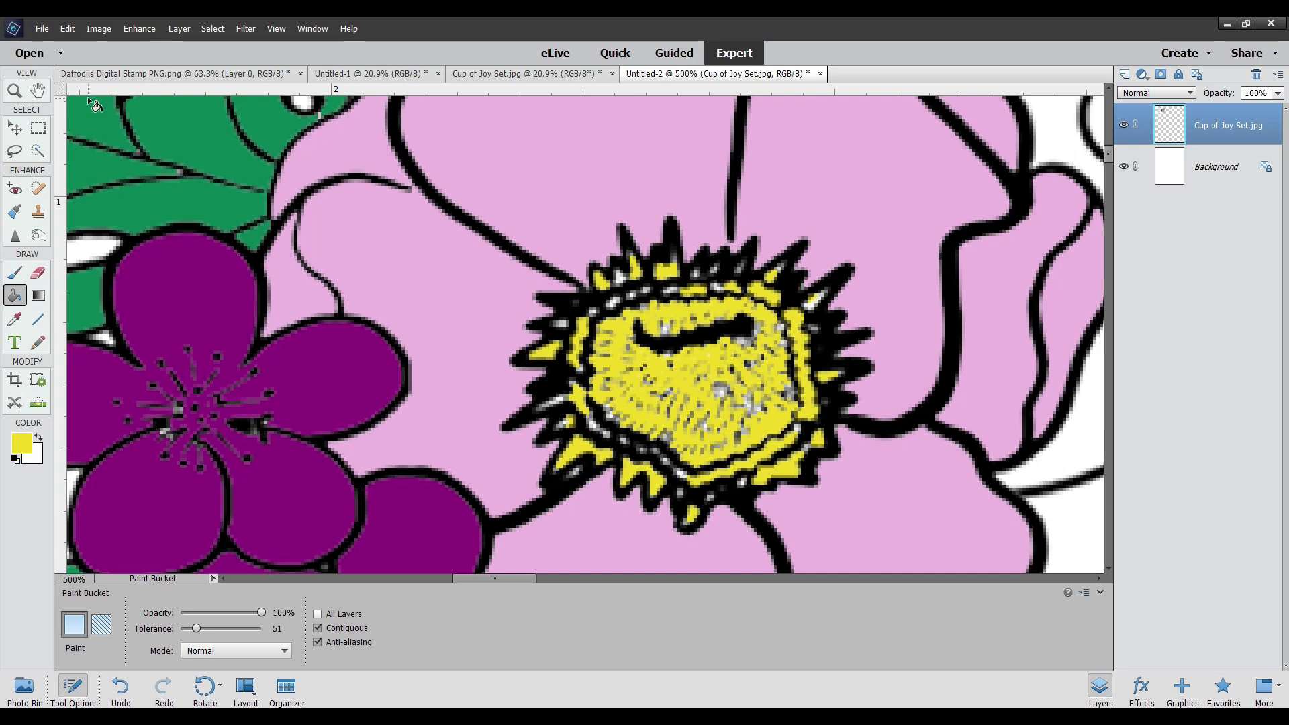
left_click(15, 90)
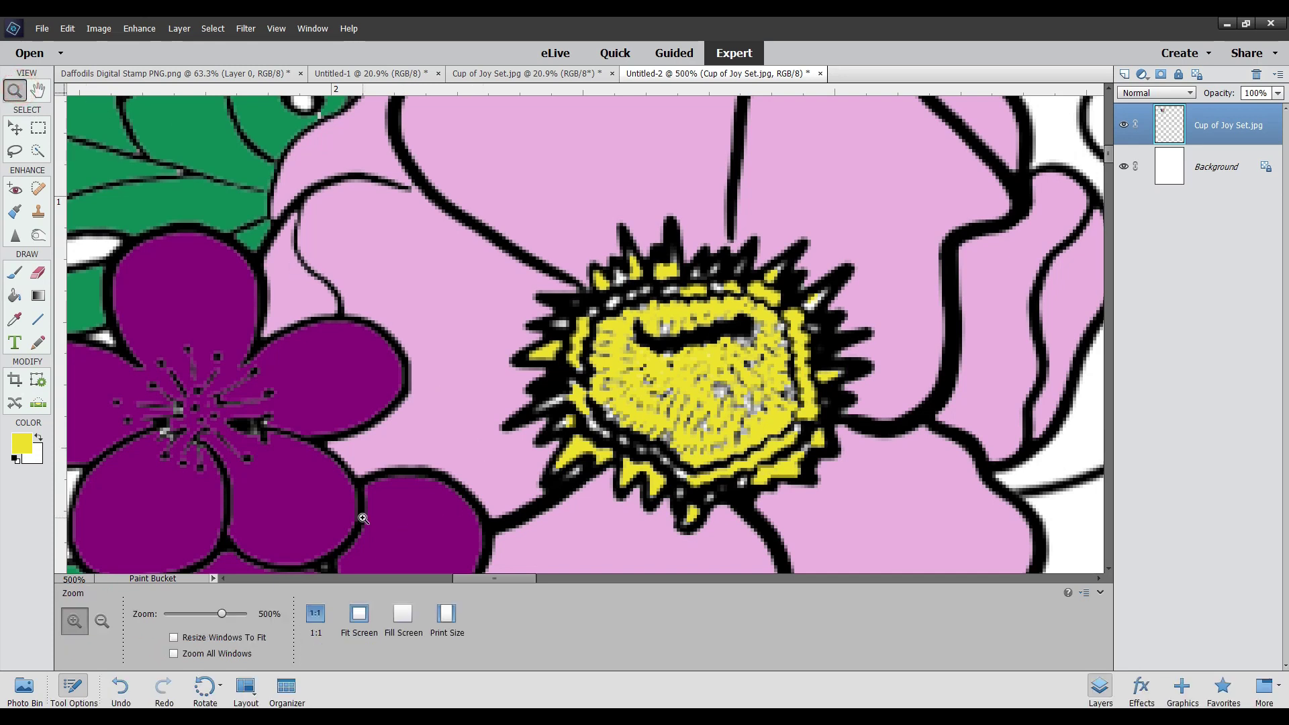
Zoom out to 200% and scroll so the whole teacup body is in view
left_click(102, 621)
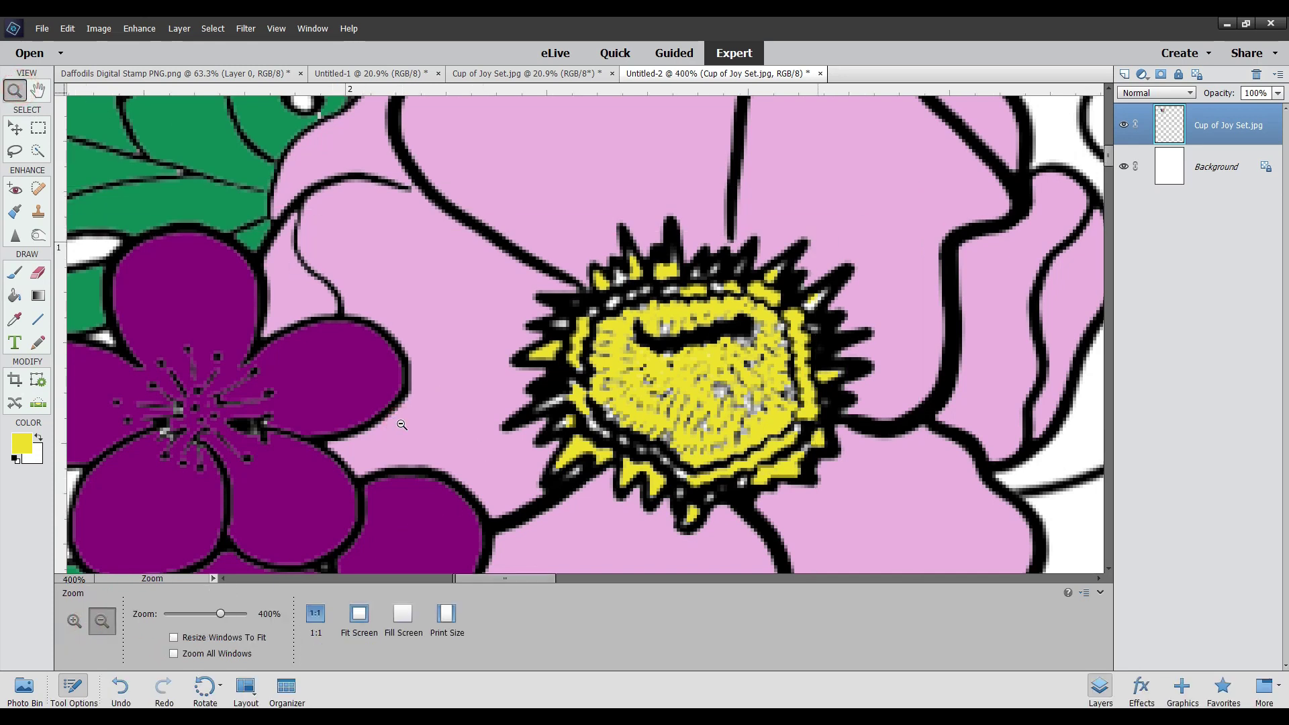
left_click(401, 425)
left_click(402, 425)
left_click(402, 423)
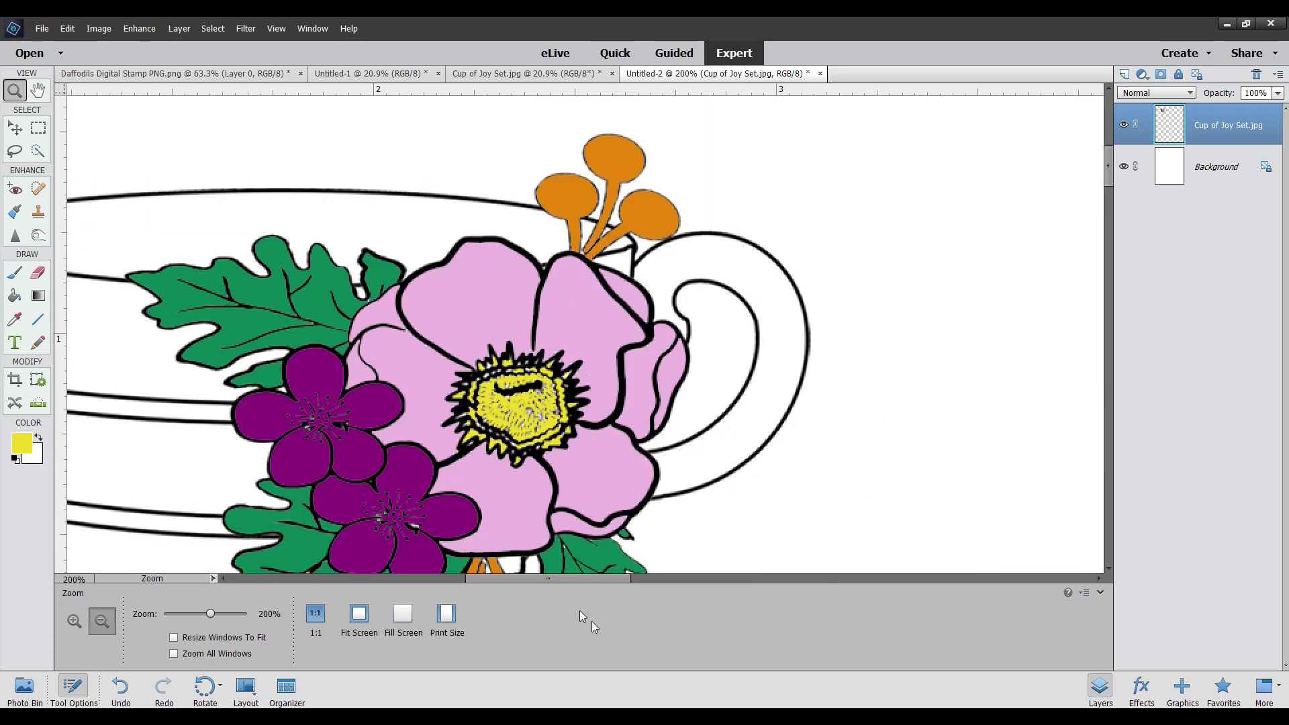
left_click_drag(520, 582, 457, 582)
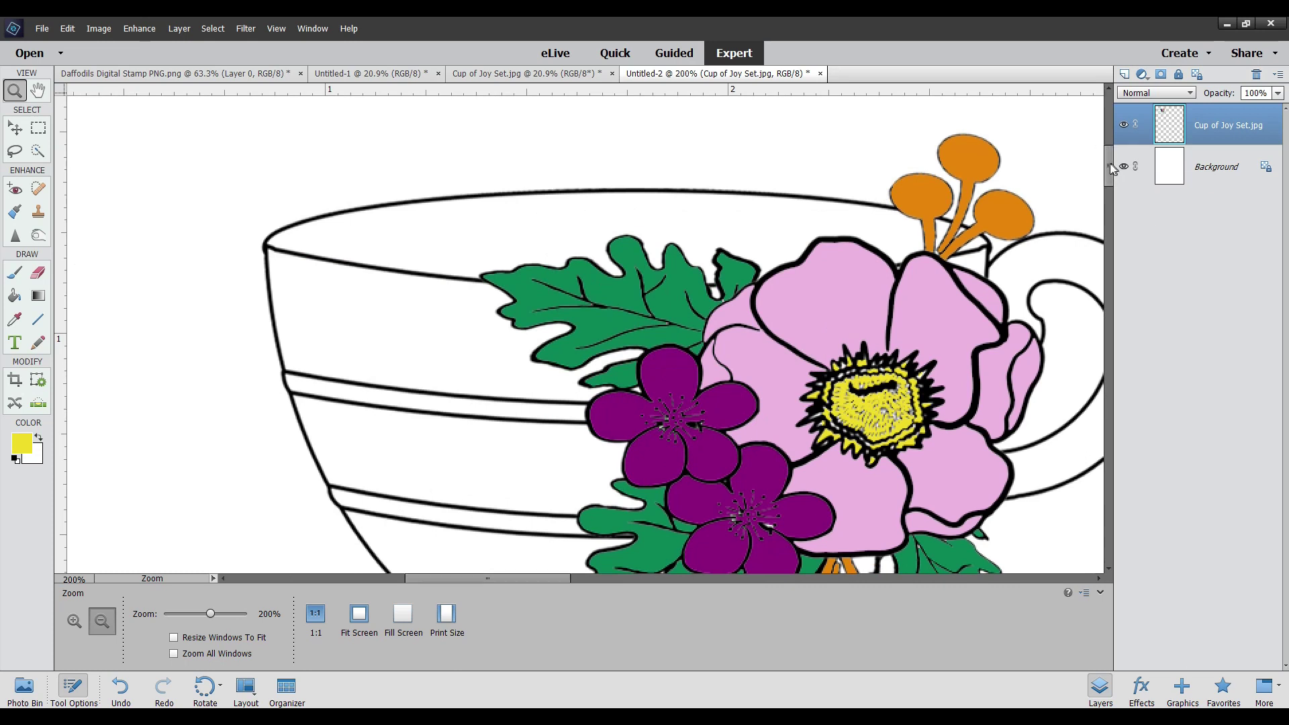
mouse_move(1109, 163)
left_mouse_down()
mouse_move(1110, 200)
mouse_move(1108, 178)
left_mouse_up()
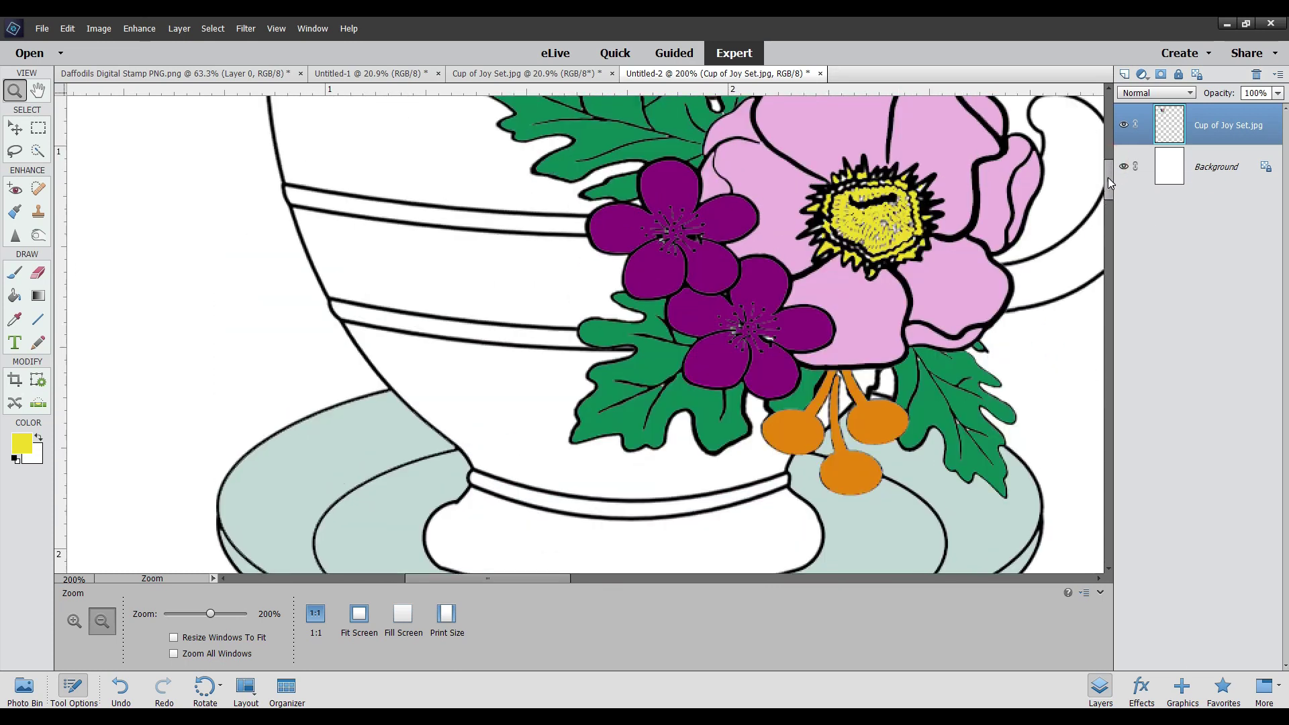
Choose soft pink #e3898d as the foreground colour
left_click(22, 443)
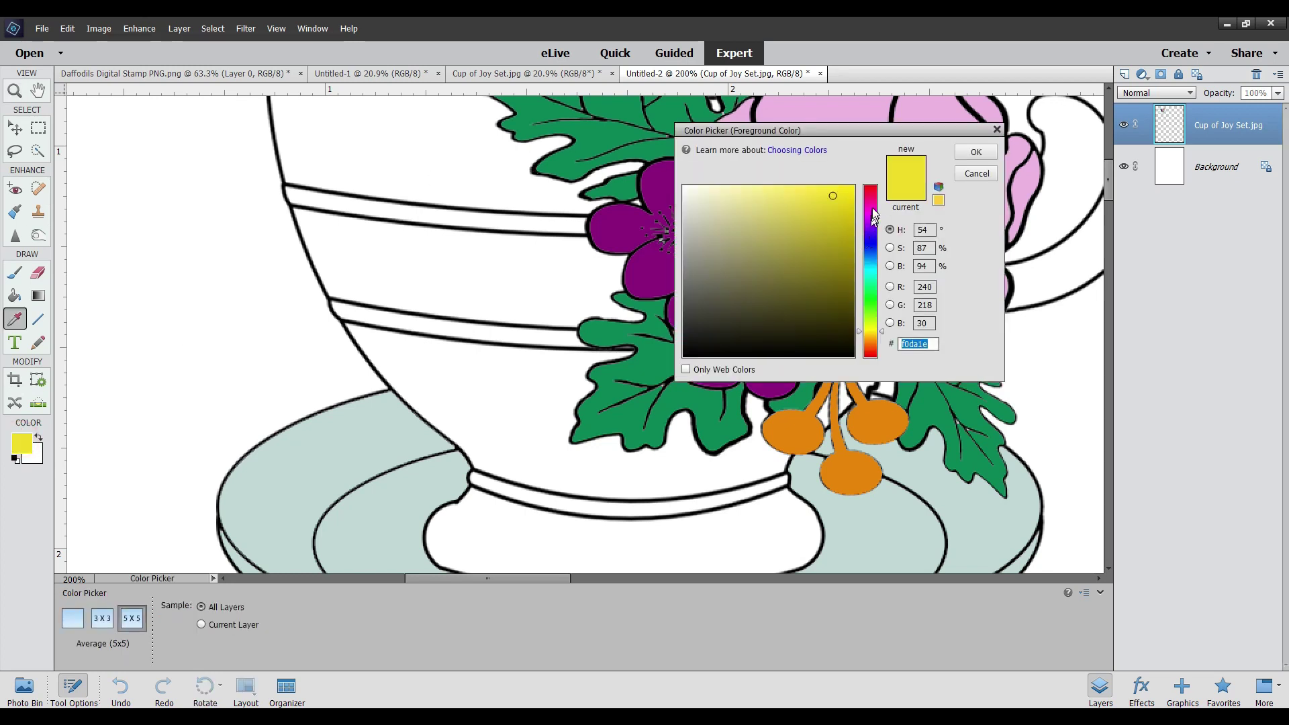
left_click(871, 188)
mouse_move(729, 191)
left_mouse_down()
mouse_move(735, 227)
mouse_move(751, 208)
left_mouse_up()
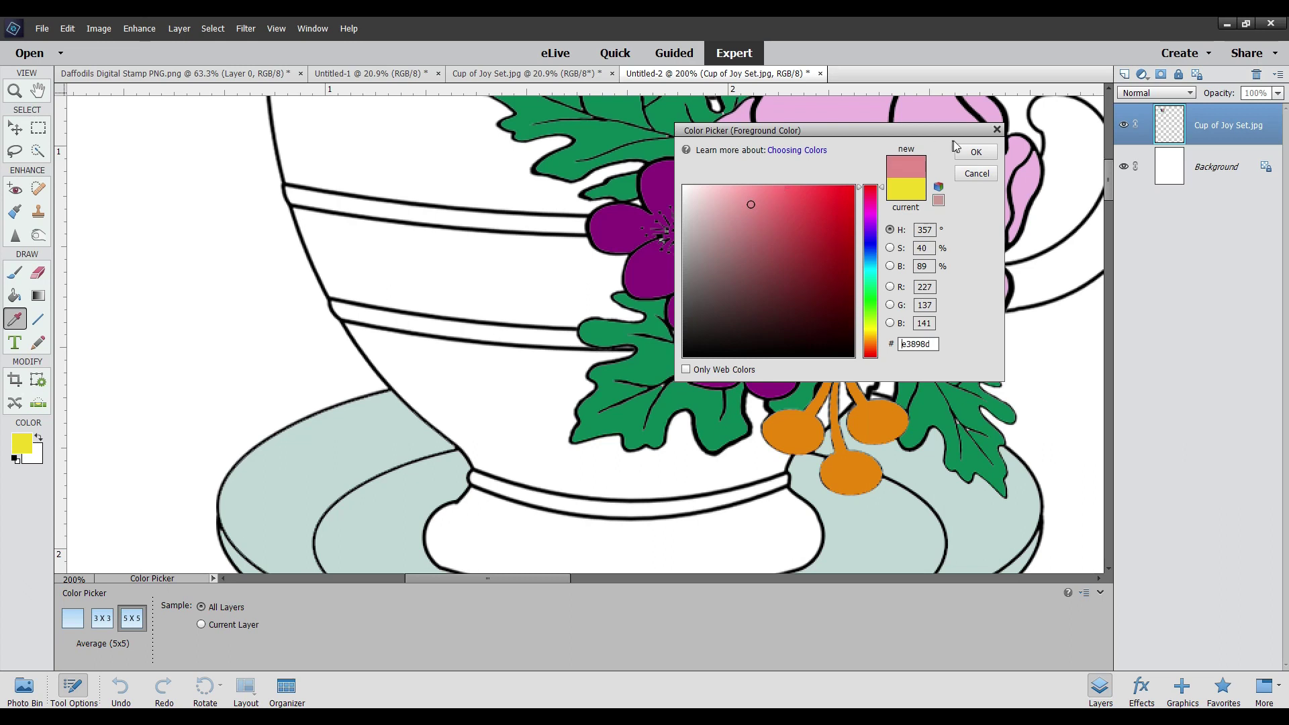
Confirm the pink and bucket-fill the cup's middle band, lower body and foot
left_click(975, 151)
key("z")
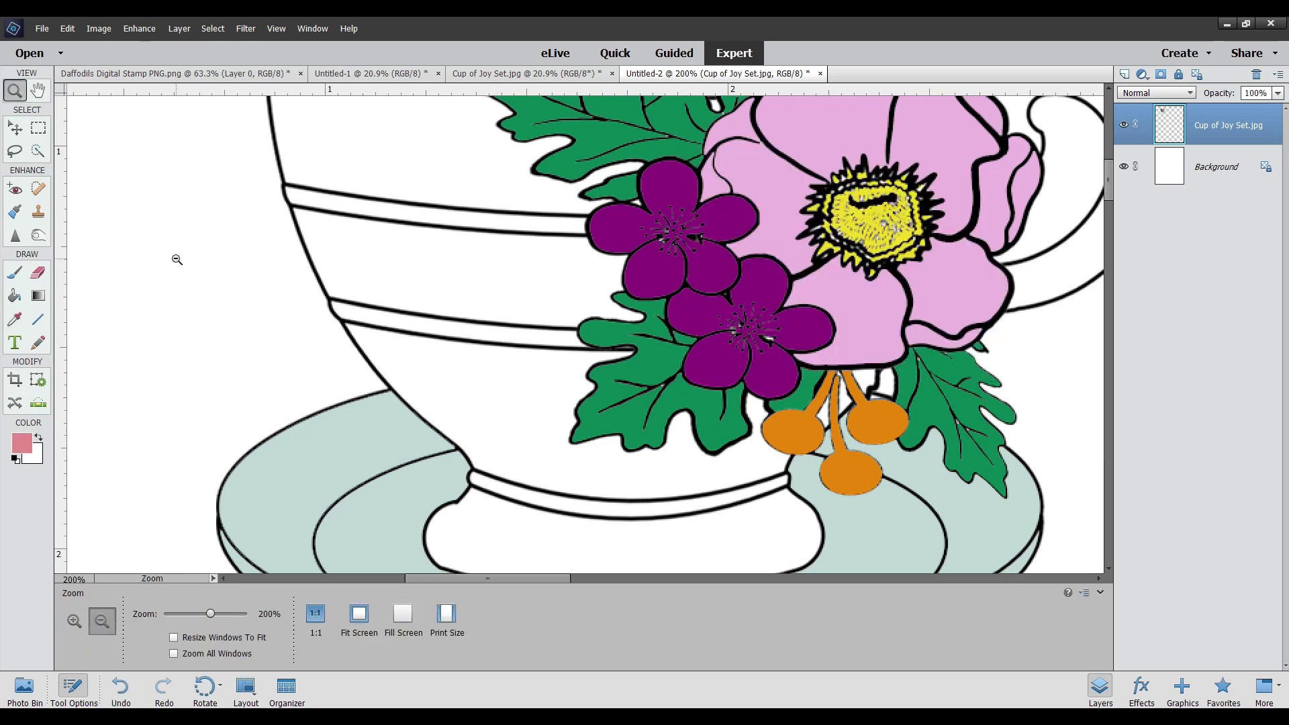
left_click(13, 296)
left_click(483, 274)
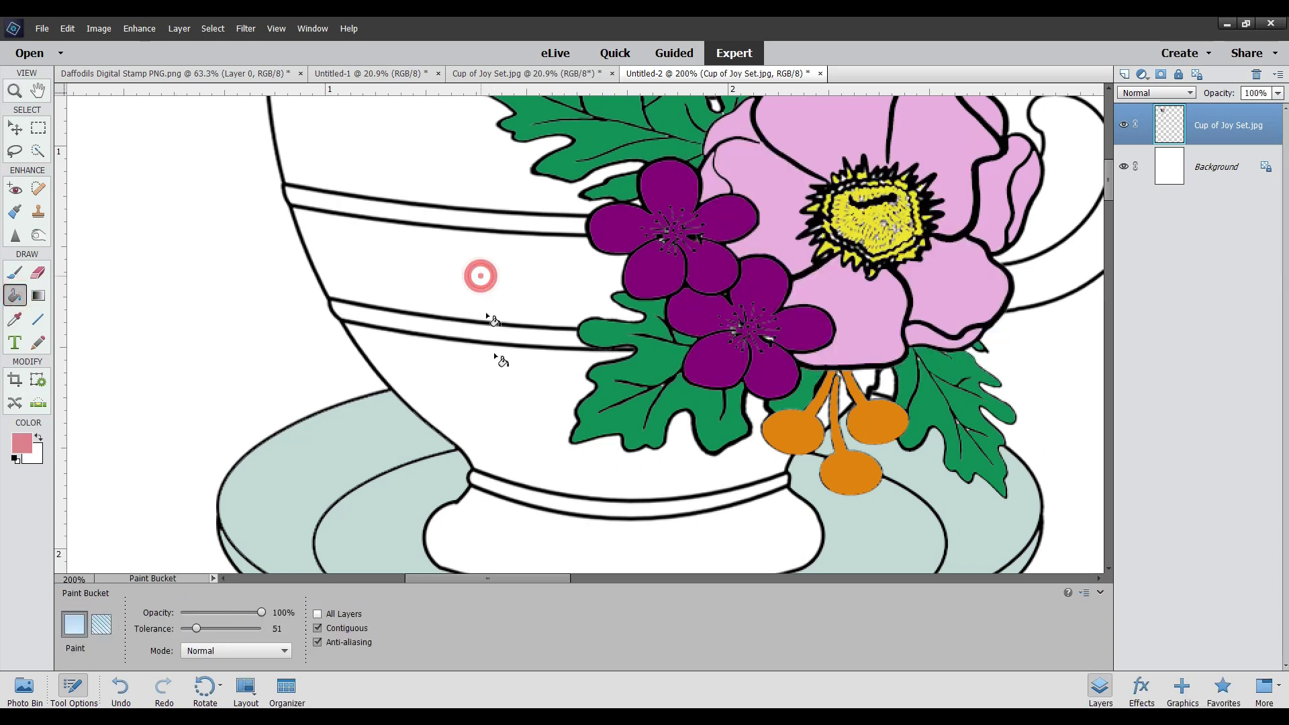
left_click(508, 389)
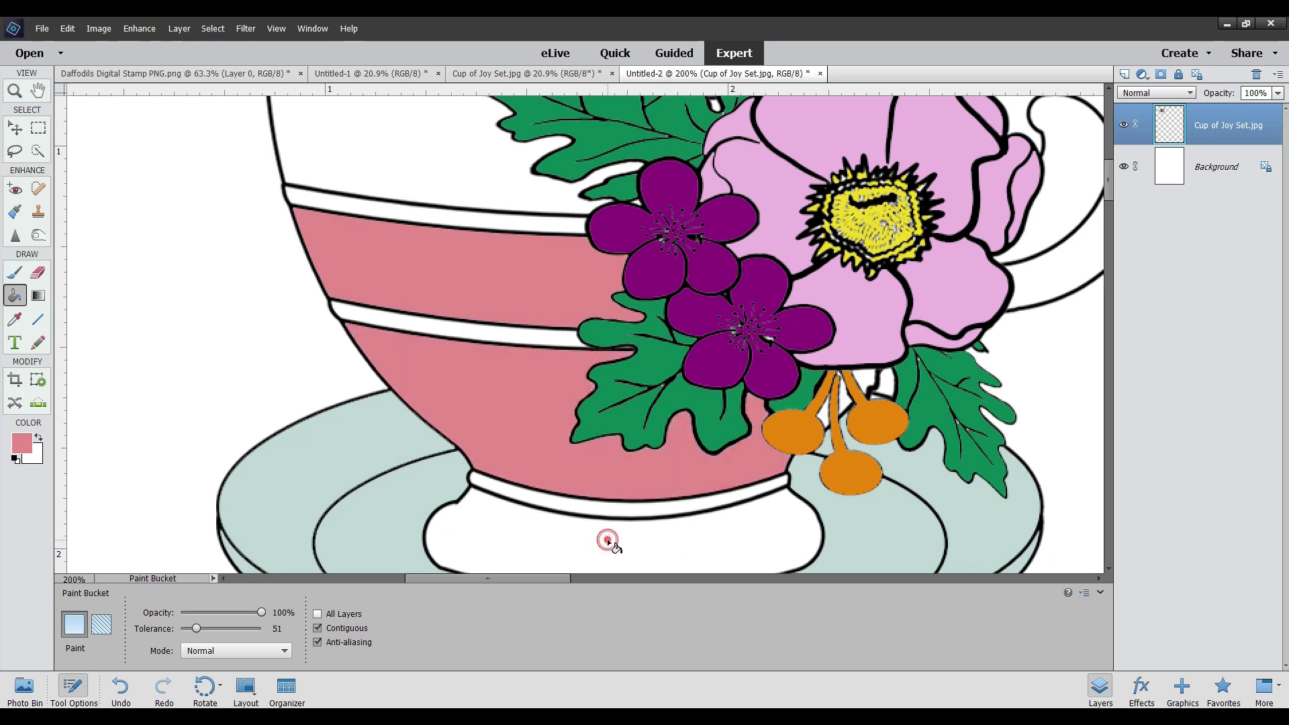
left_click(858, 376)
Undo a stray fill between the orange stems and fill the cup's upper band pink
left_click(842, 403)
key("ctrl+z")
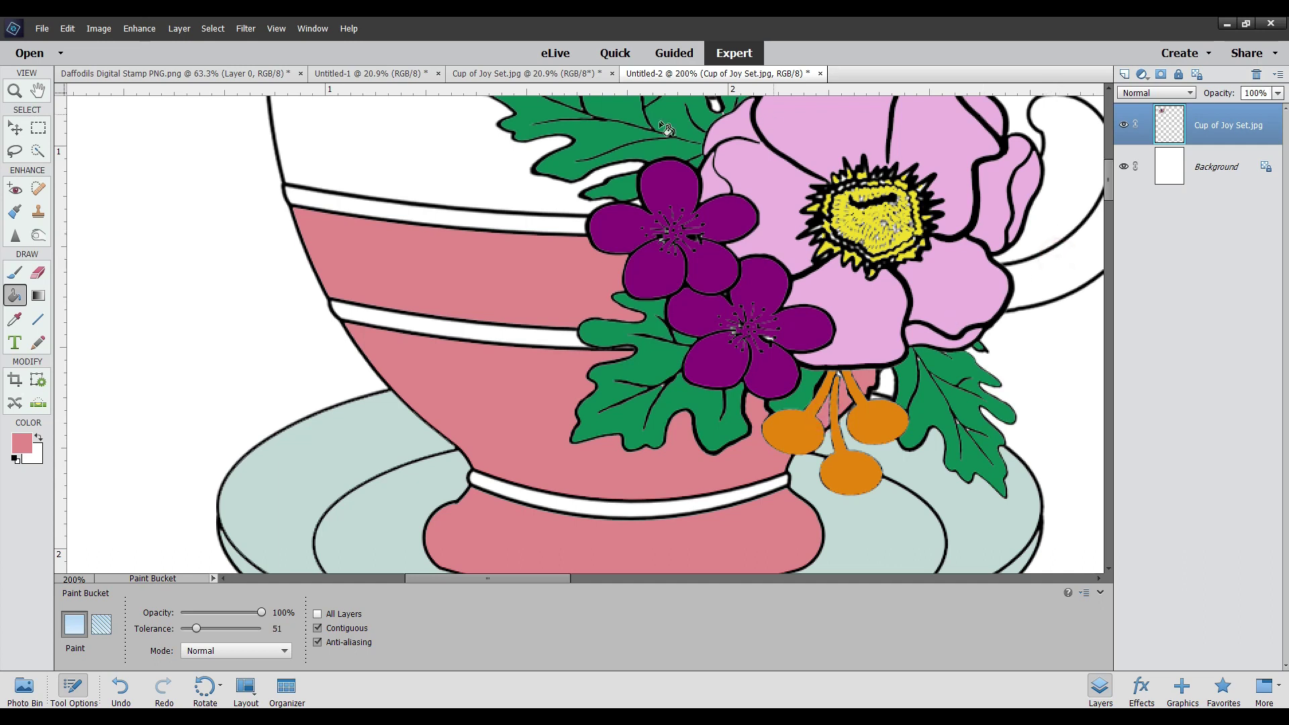
left_click(386, 143)
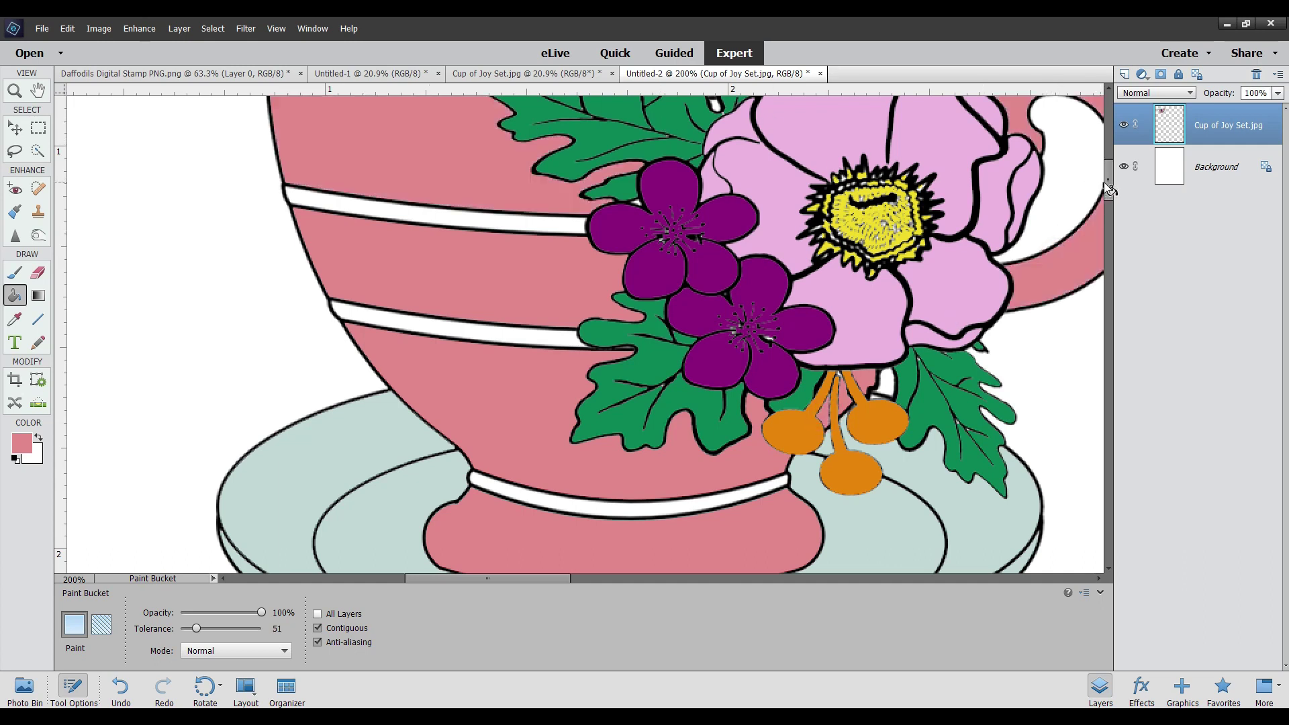
scroll(1105, 195, "up", 1)
scroll(1105, 201, "down", 5)
scroll(1106, 168, "up", 8)
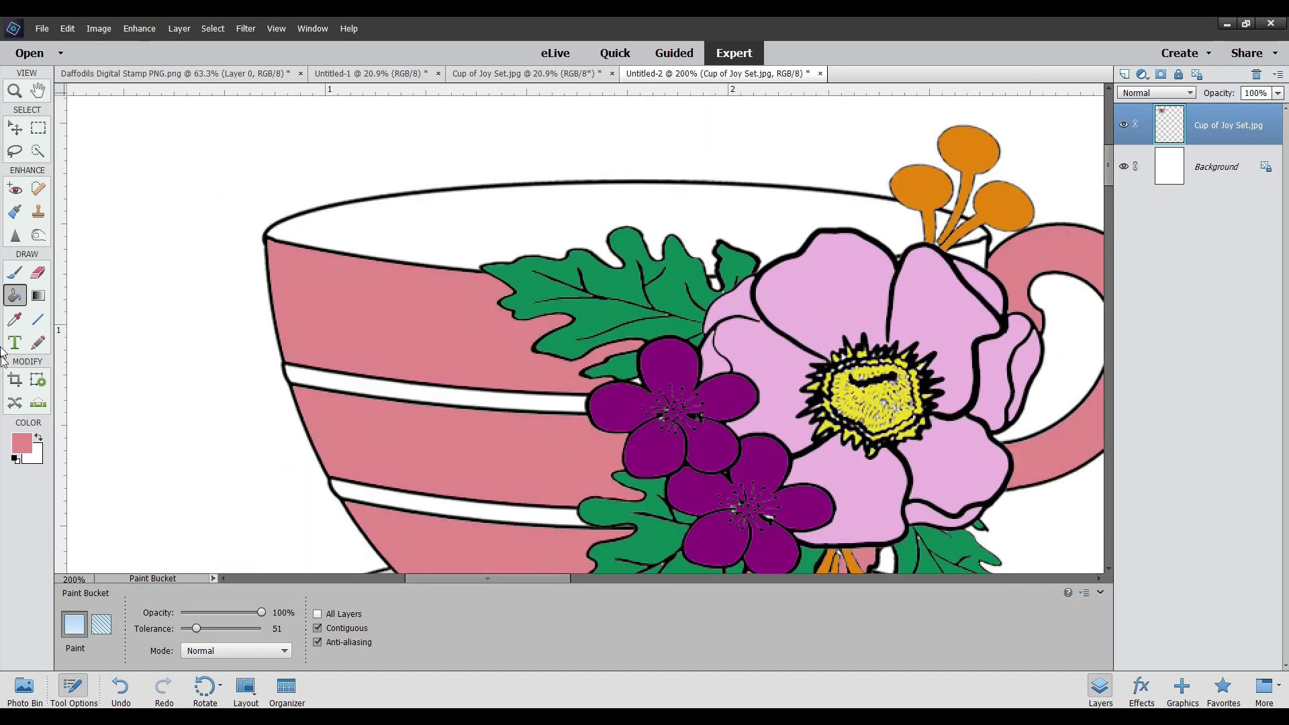
Set the foreground to darker pink cd7c80 and fill the inside of the cup rim
left_click(22, 443)
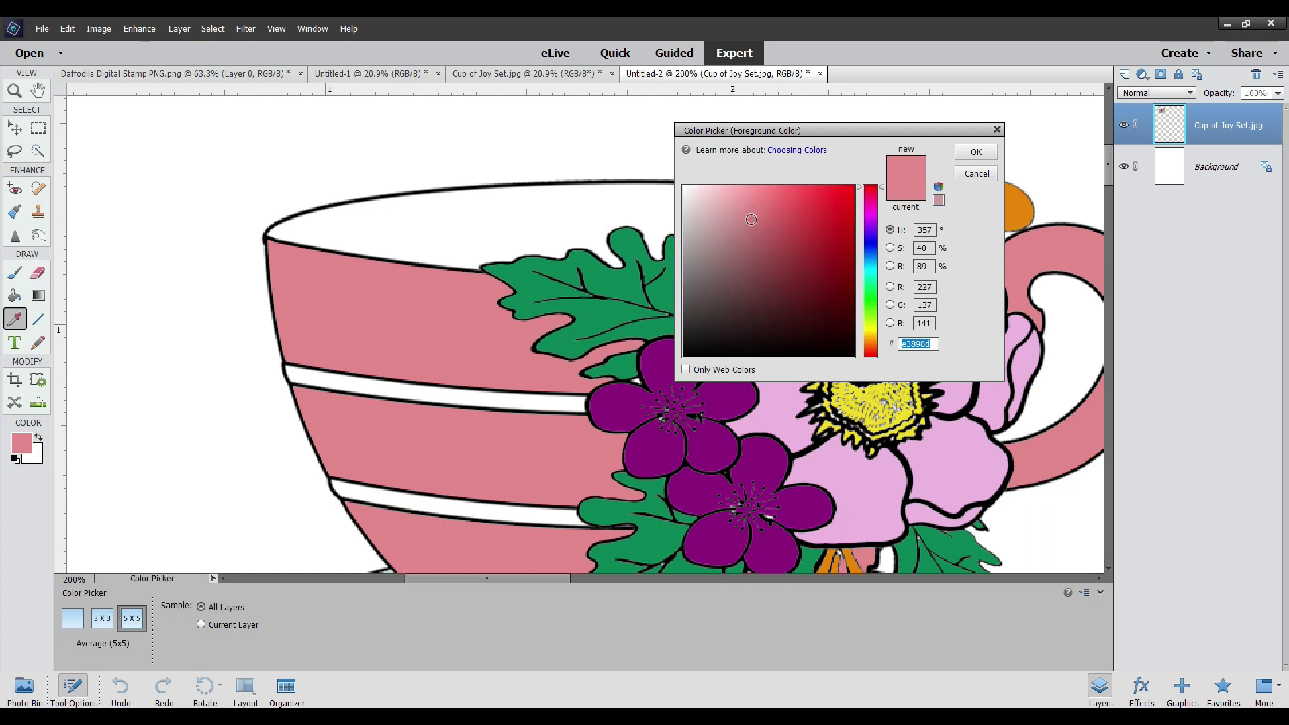
type("cd7c80")
left_click(975, 152)
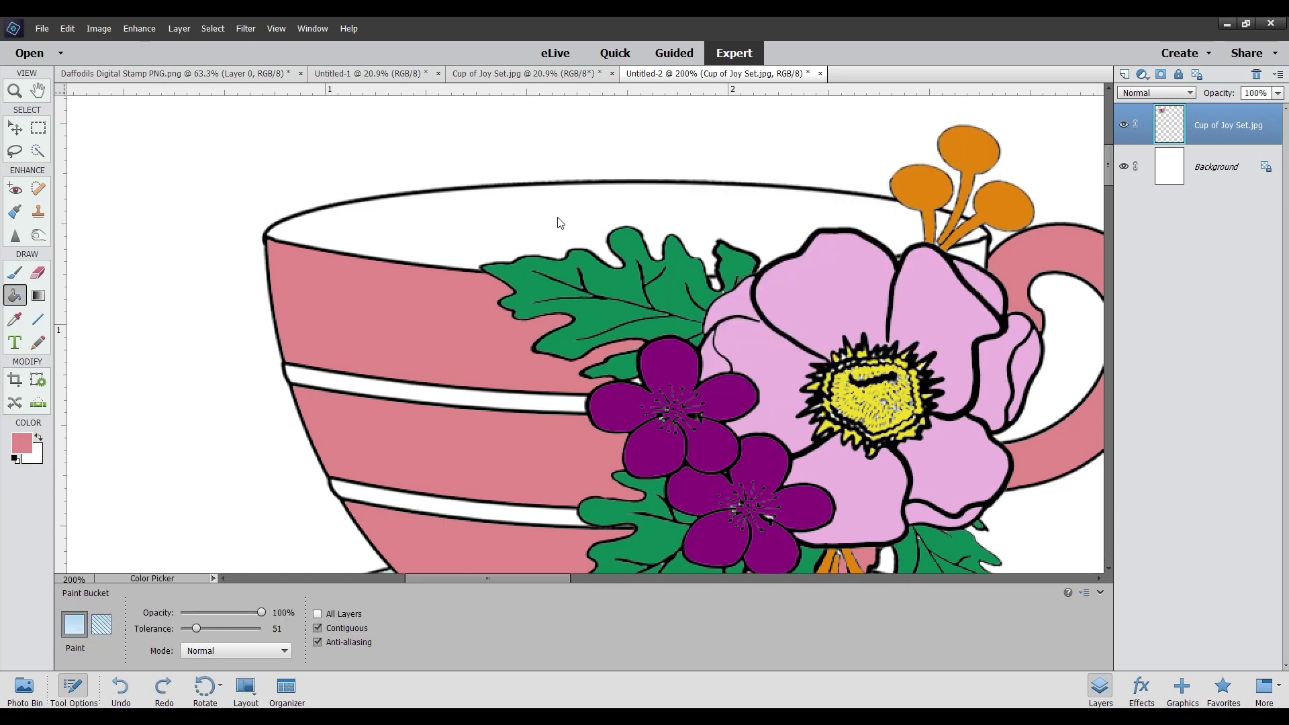
left_click(558, 218)
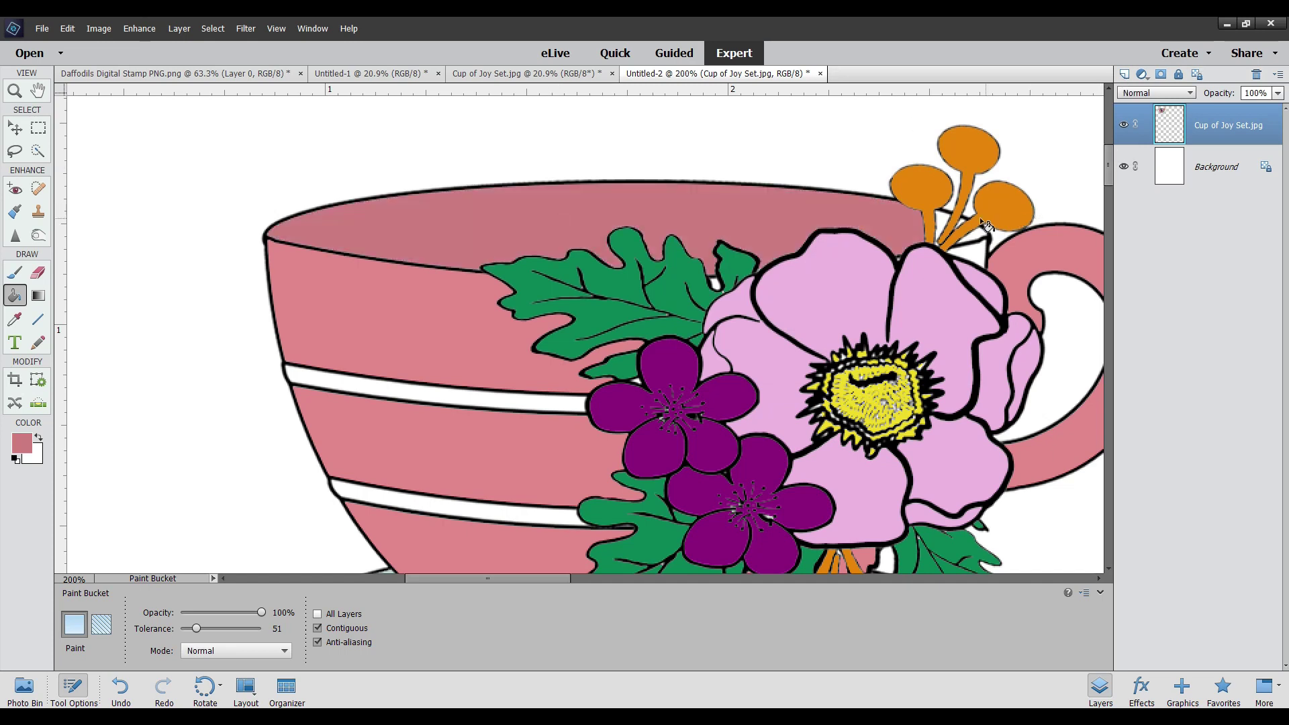
Patch the white gaps near the orange stems, sampling the cup's lighter pink for the fills
right_click(941, 221)
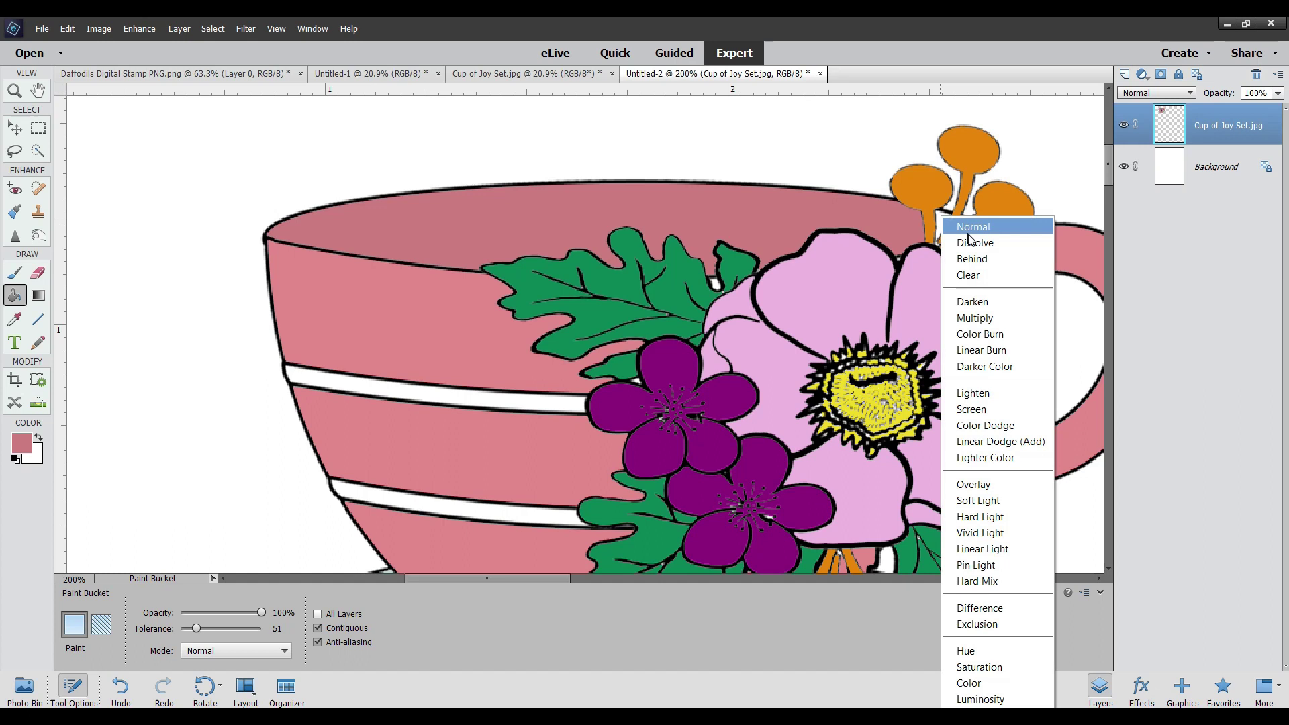
left_click(943, 216)
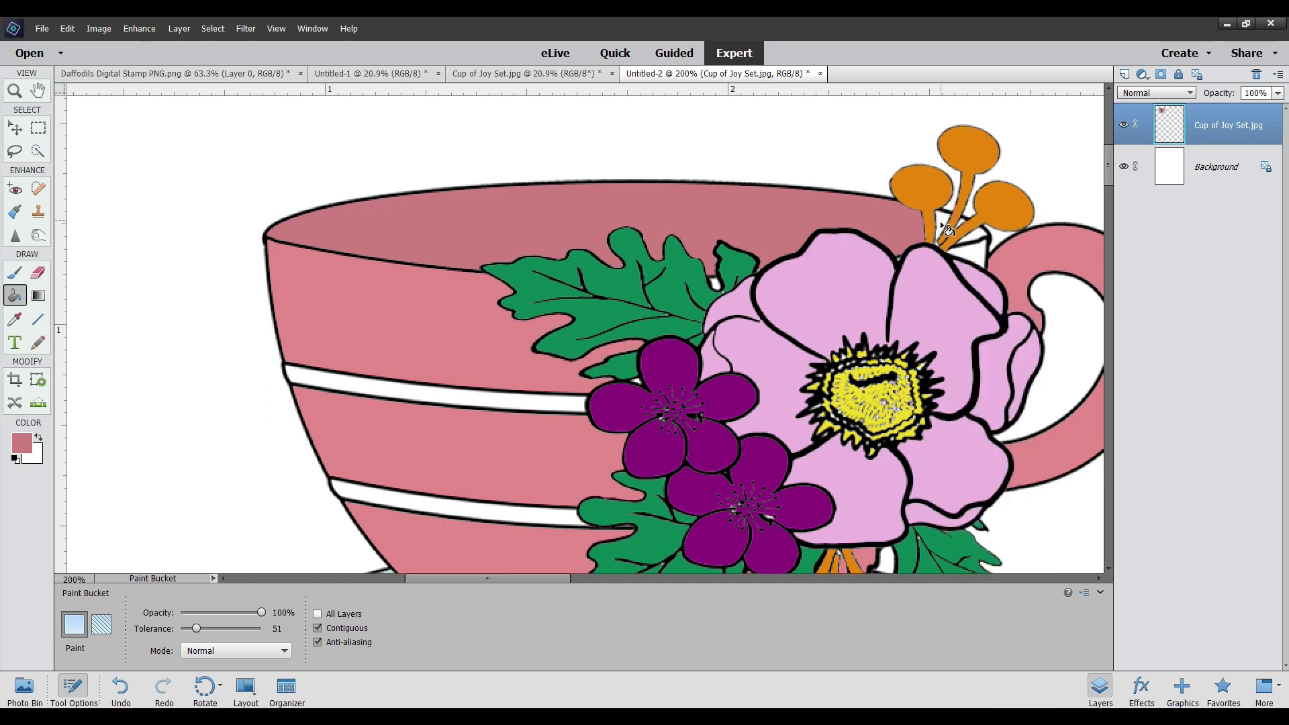
left_click(941, 221)
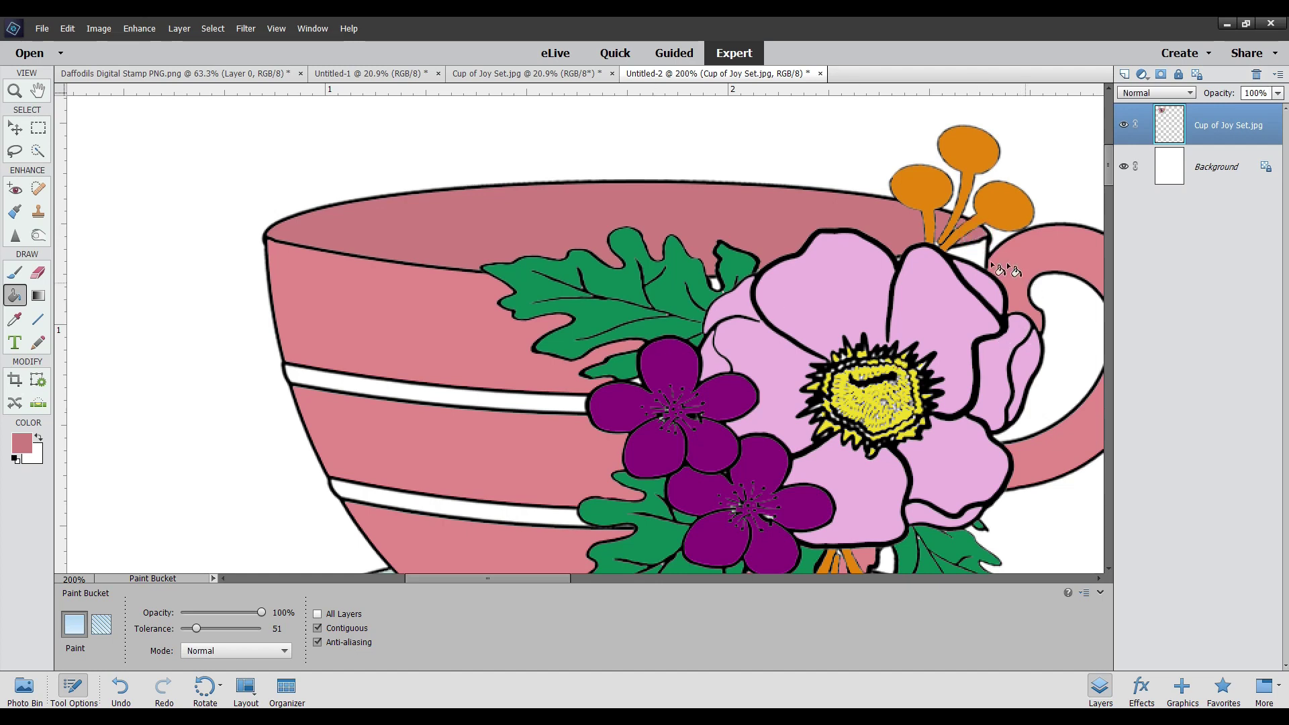
left_click(16, 321)
left_click(408, 327)
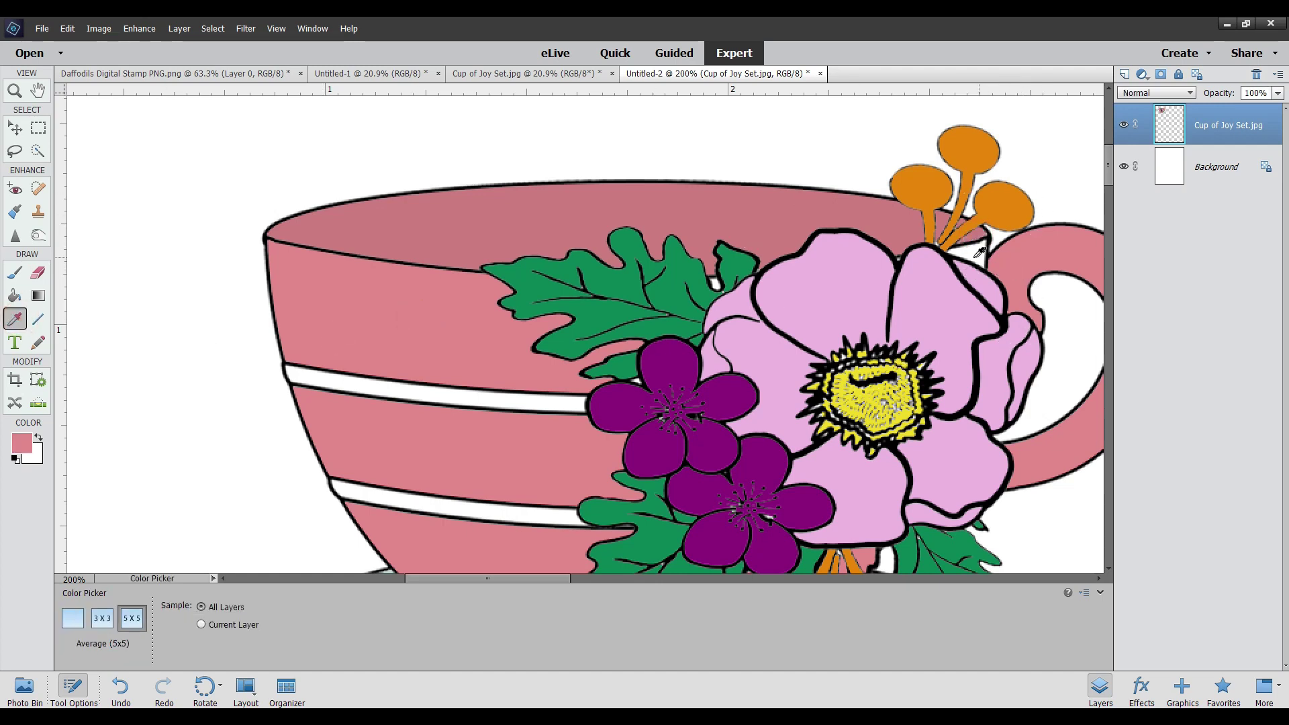
left_click(15, 296)
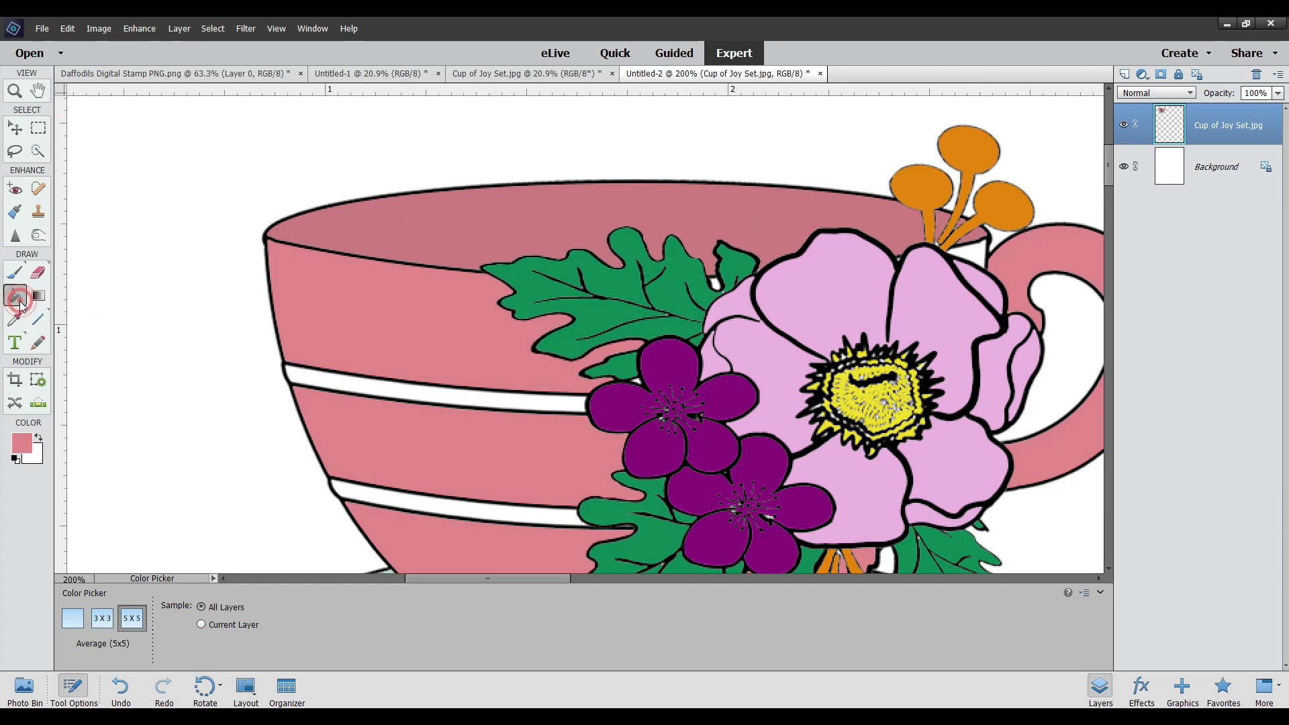
left_click(979, 251)
left_click_drag(1105, 177, 1105, 197)
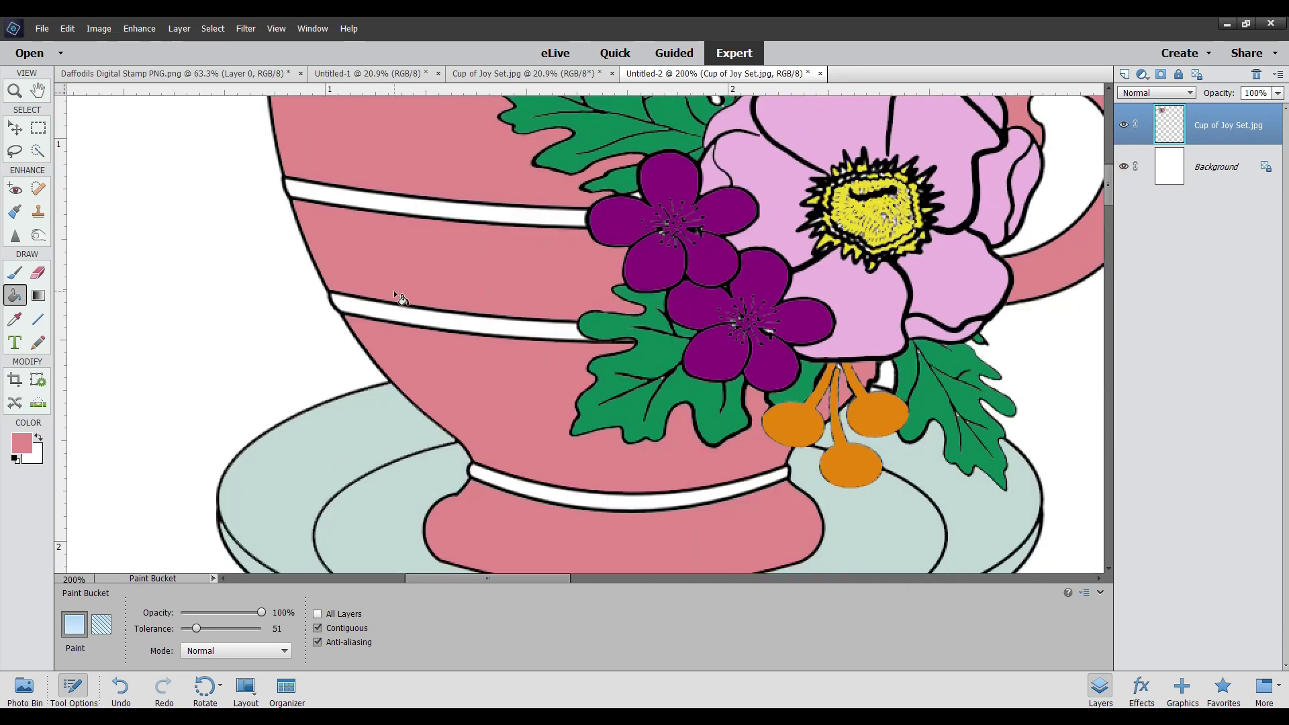
Set the foreground colour to warm off-white #f5f1e7
left_click(24, 452)
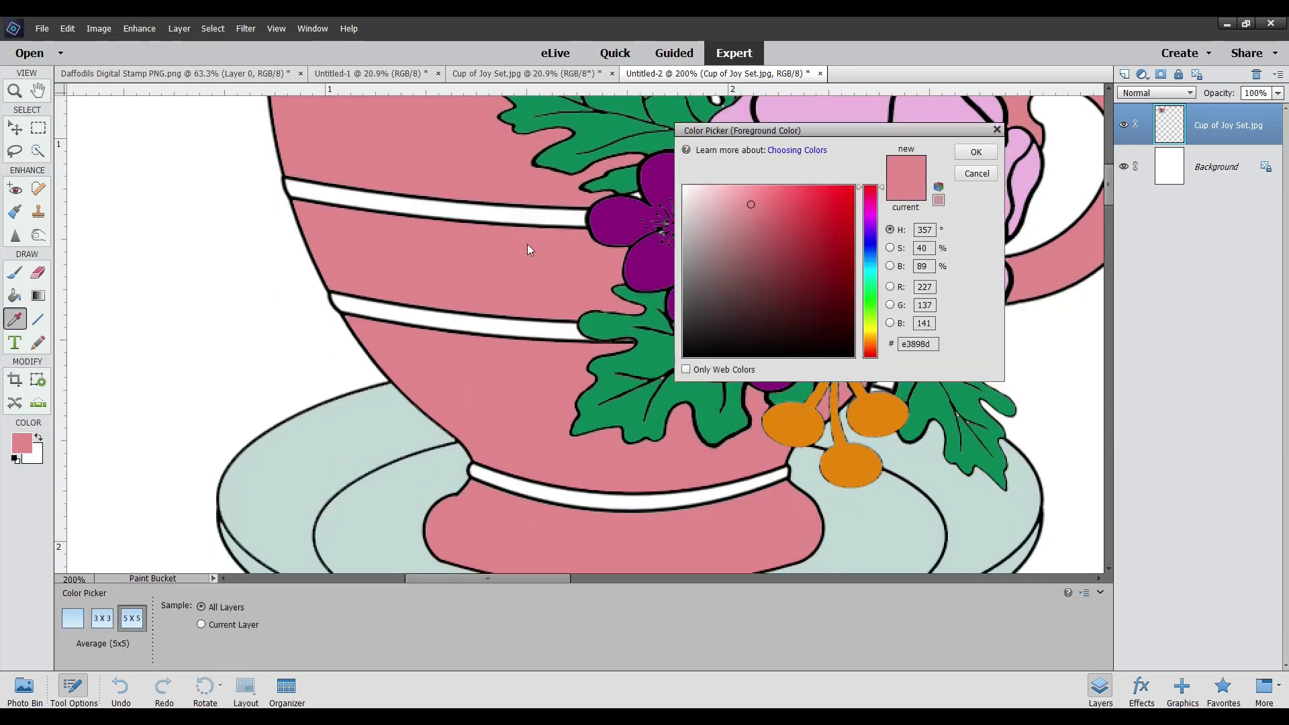
left_click(696, 205)
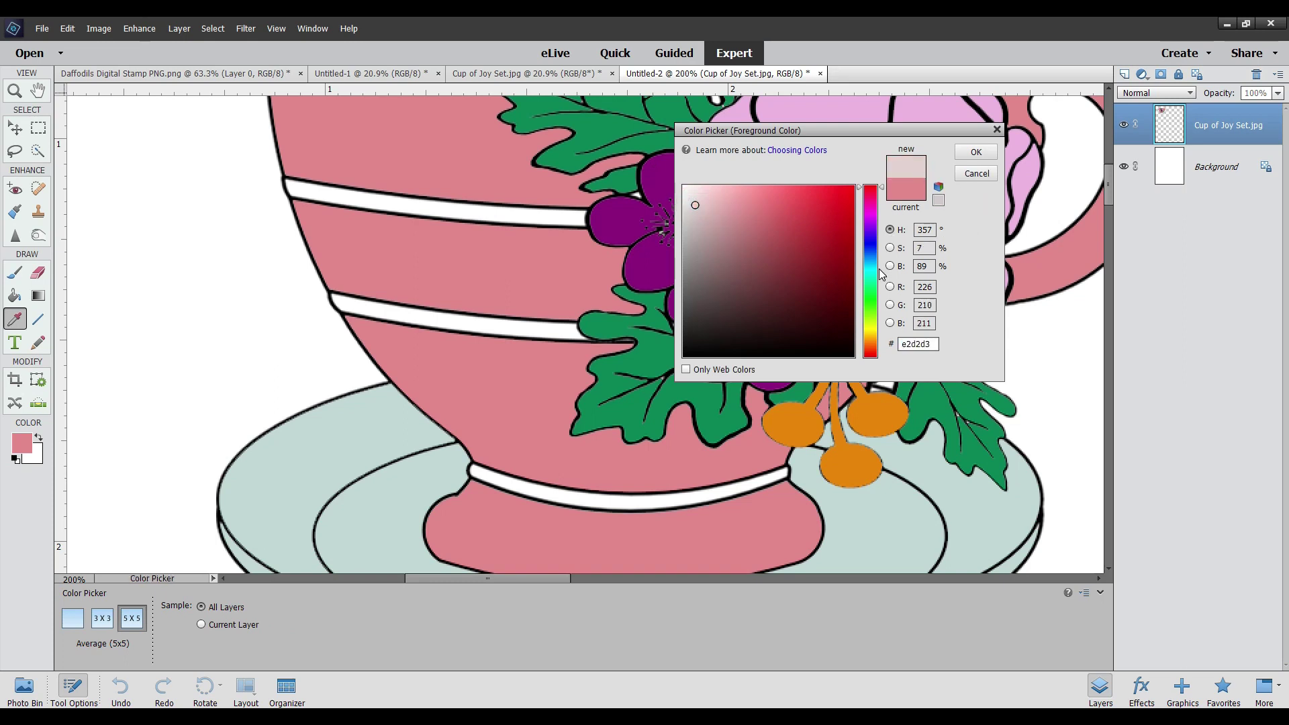
left_click(876, 335)
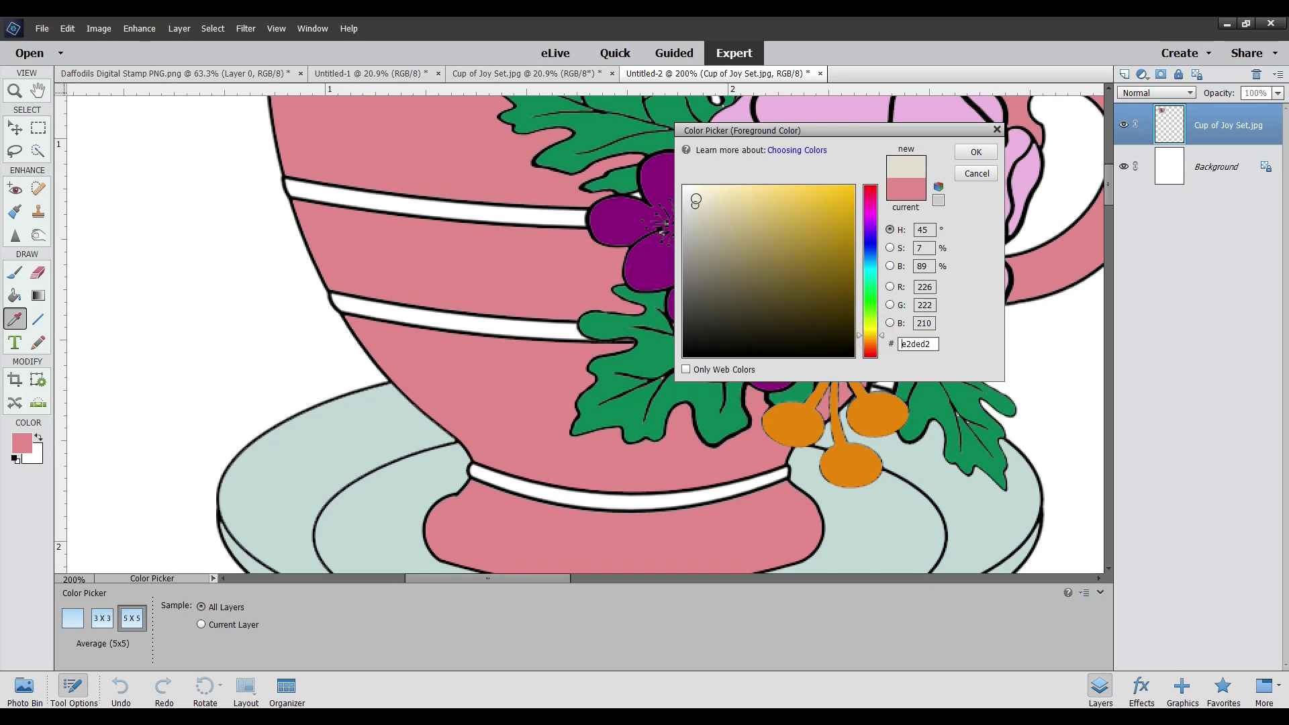
left_click(694, 193)
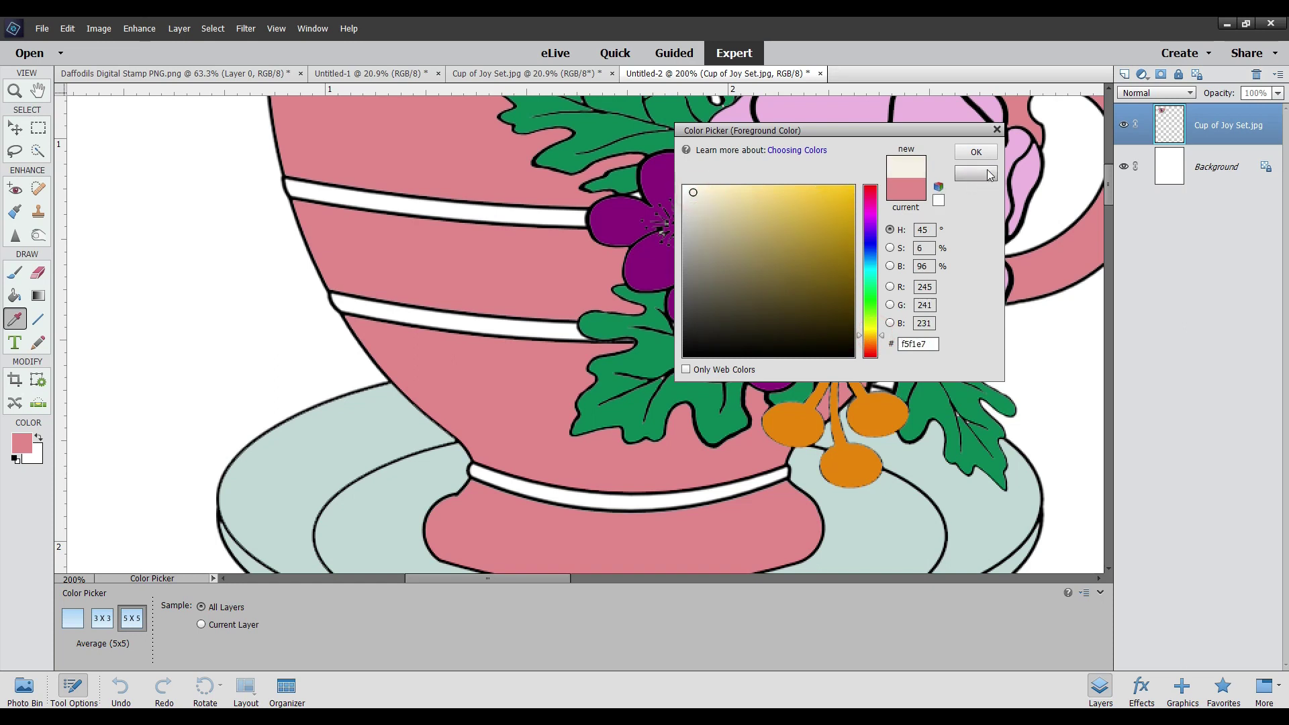
left_click(975, 152)
key("k")
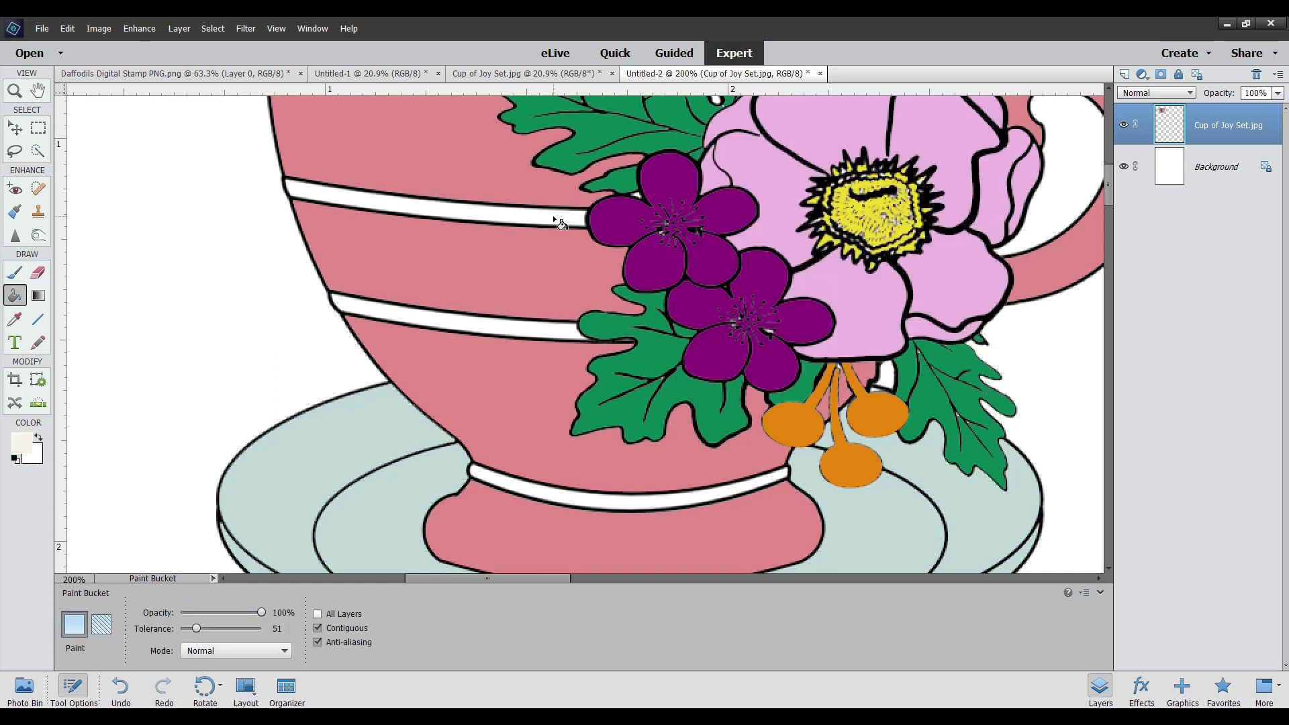
Fill the cup's upper, middle and bottom stripes with the off-white
left_click(529, 217)
left_click(508, 333)
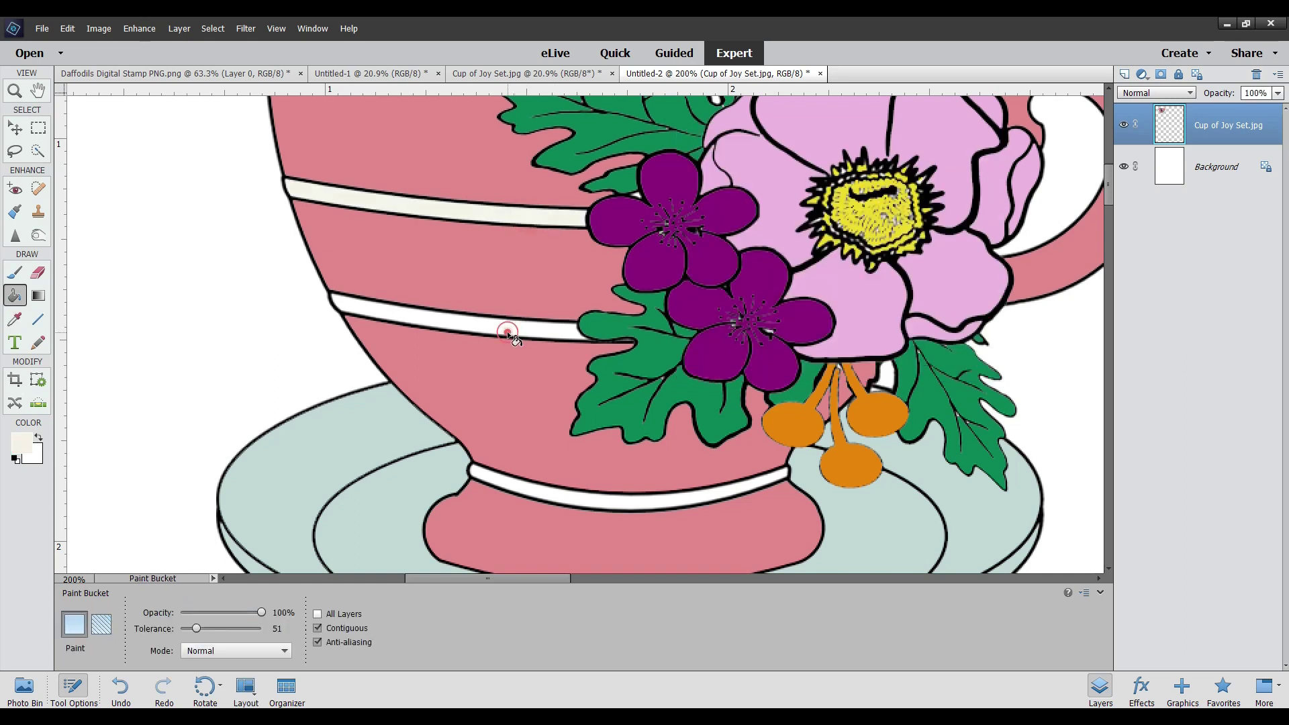
left_click(648, 498)
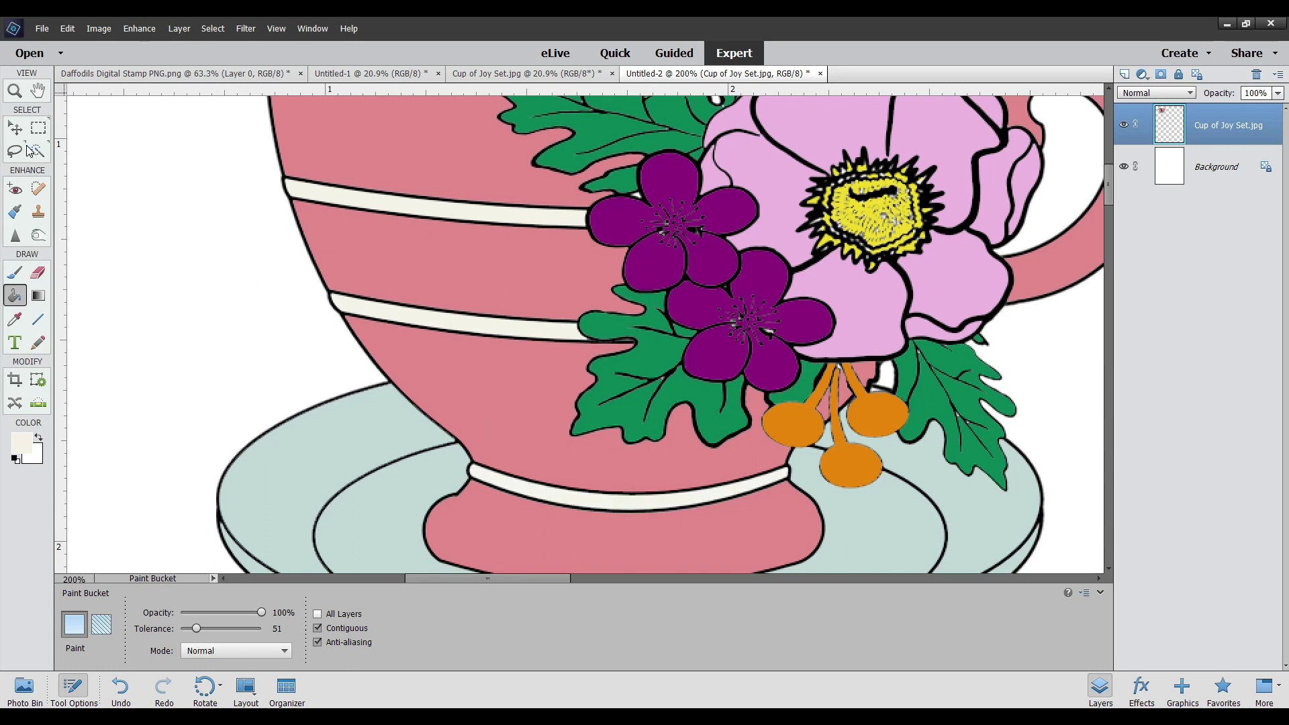
left_click(19, 93)
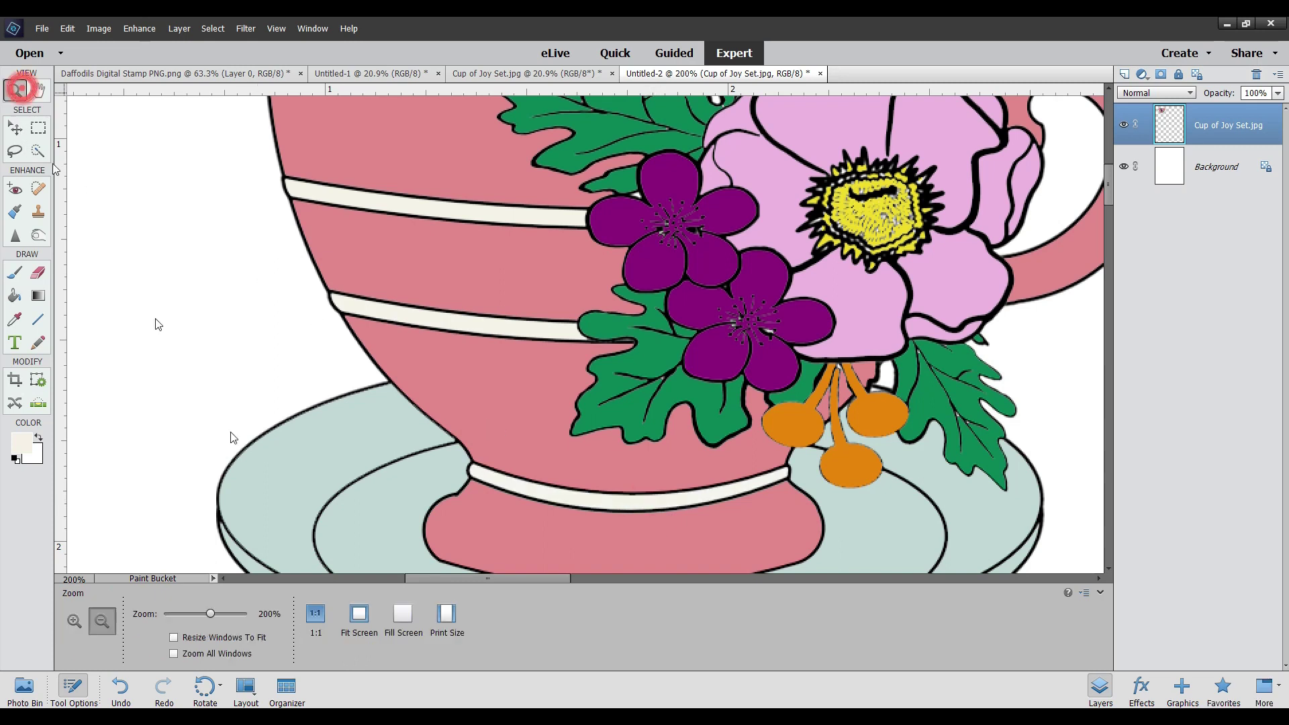
Undo the last bucket fill on the cup and zoom in closely on the teacup
left_click(359, 616)
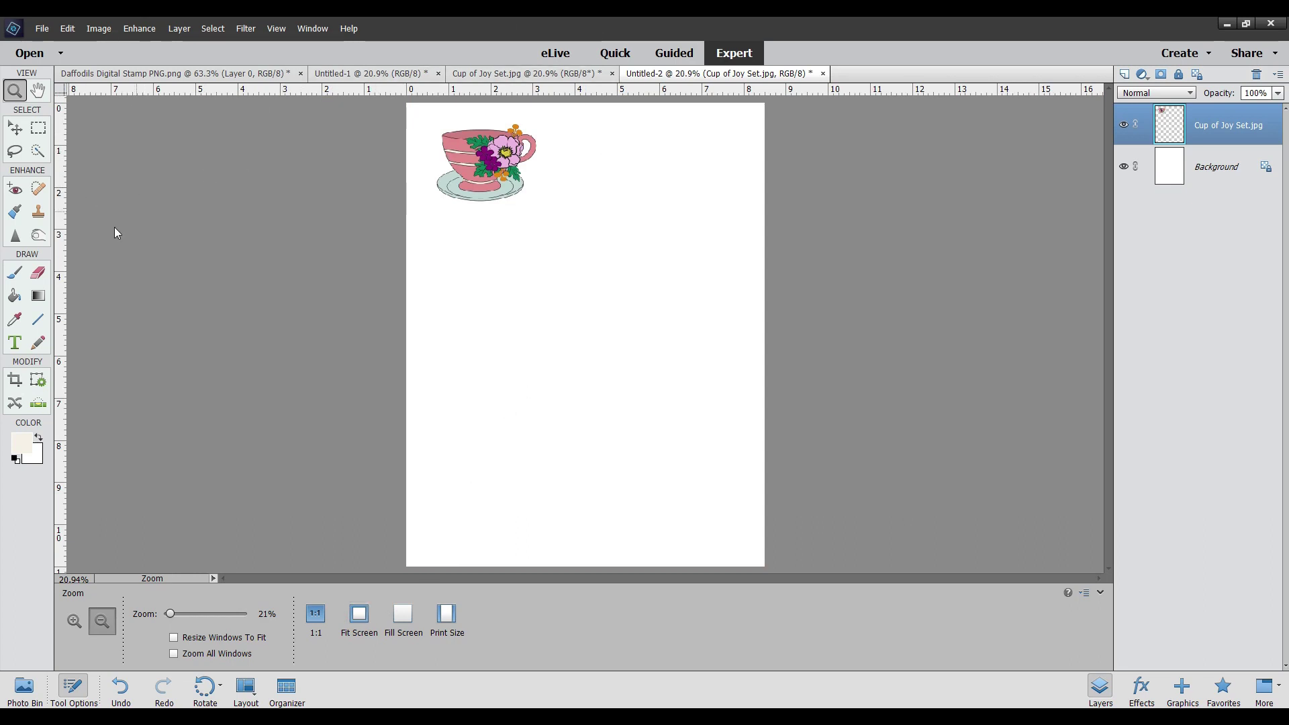
left_click(15, 298)
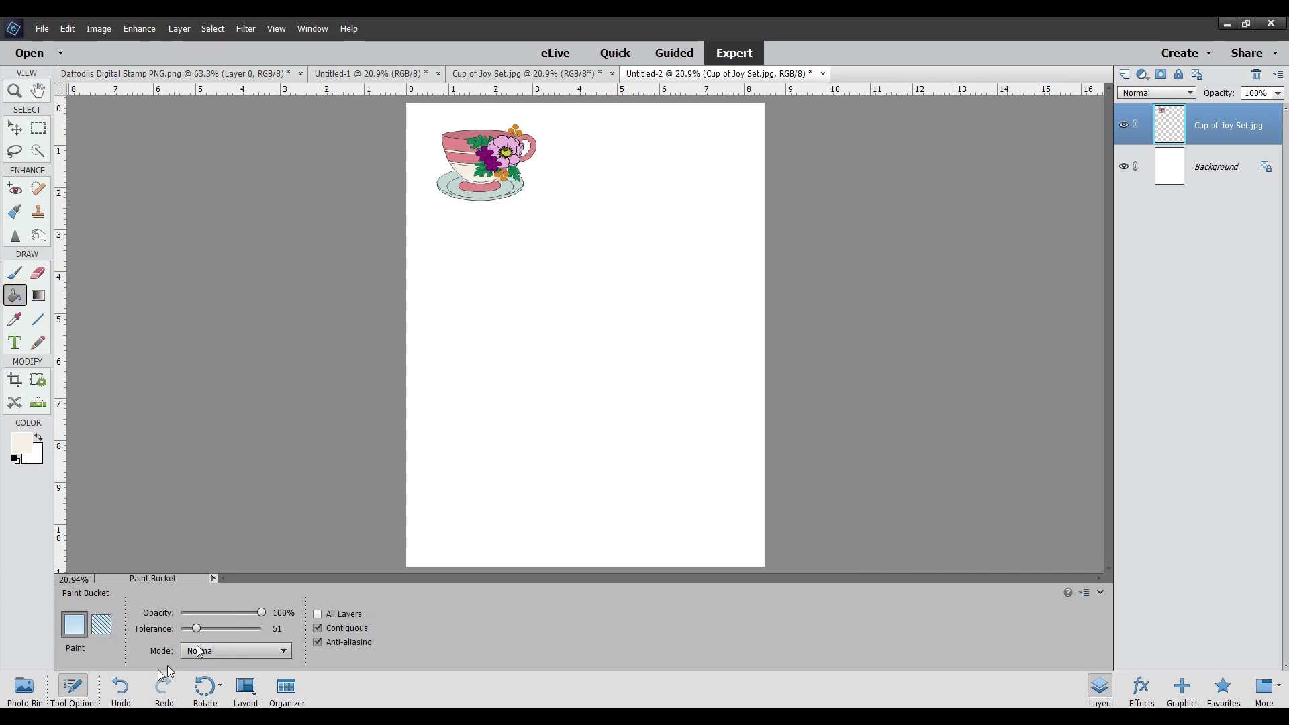
left_click(120, 685)
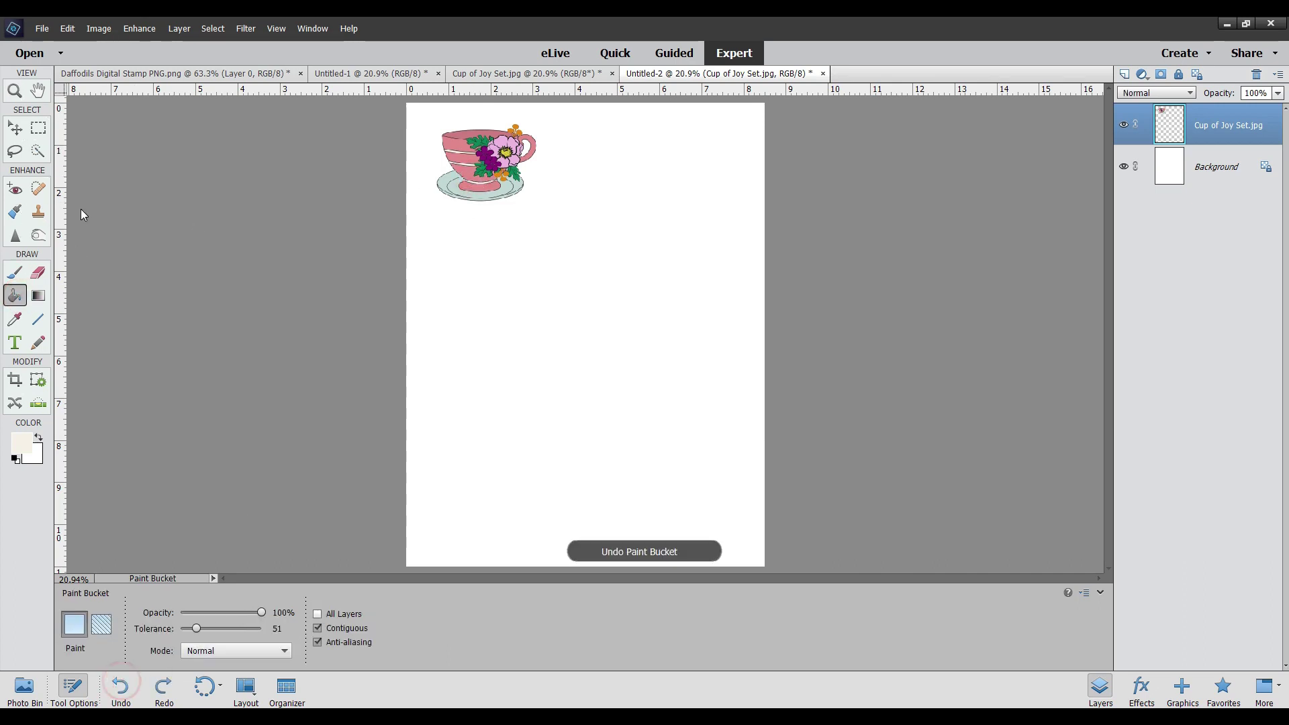
left_click(15, 91)
left_click(518, 138)
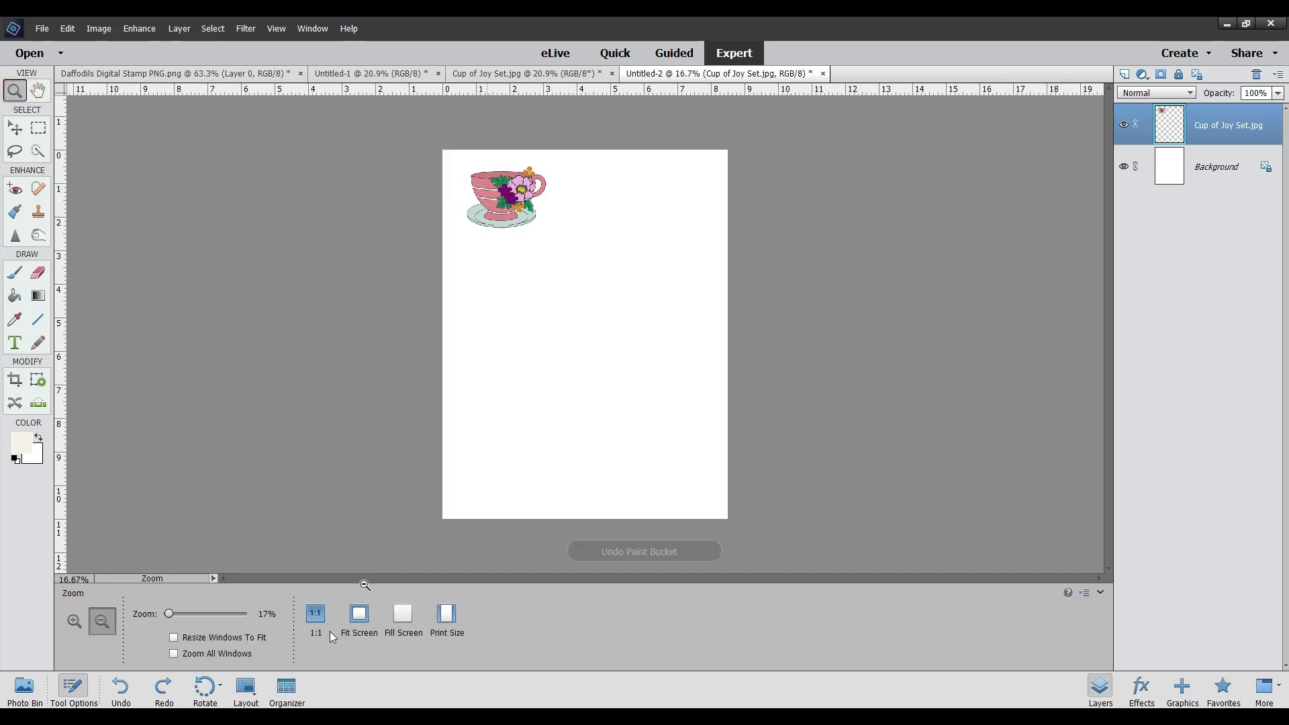
left_click(74, 624)
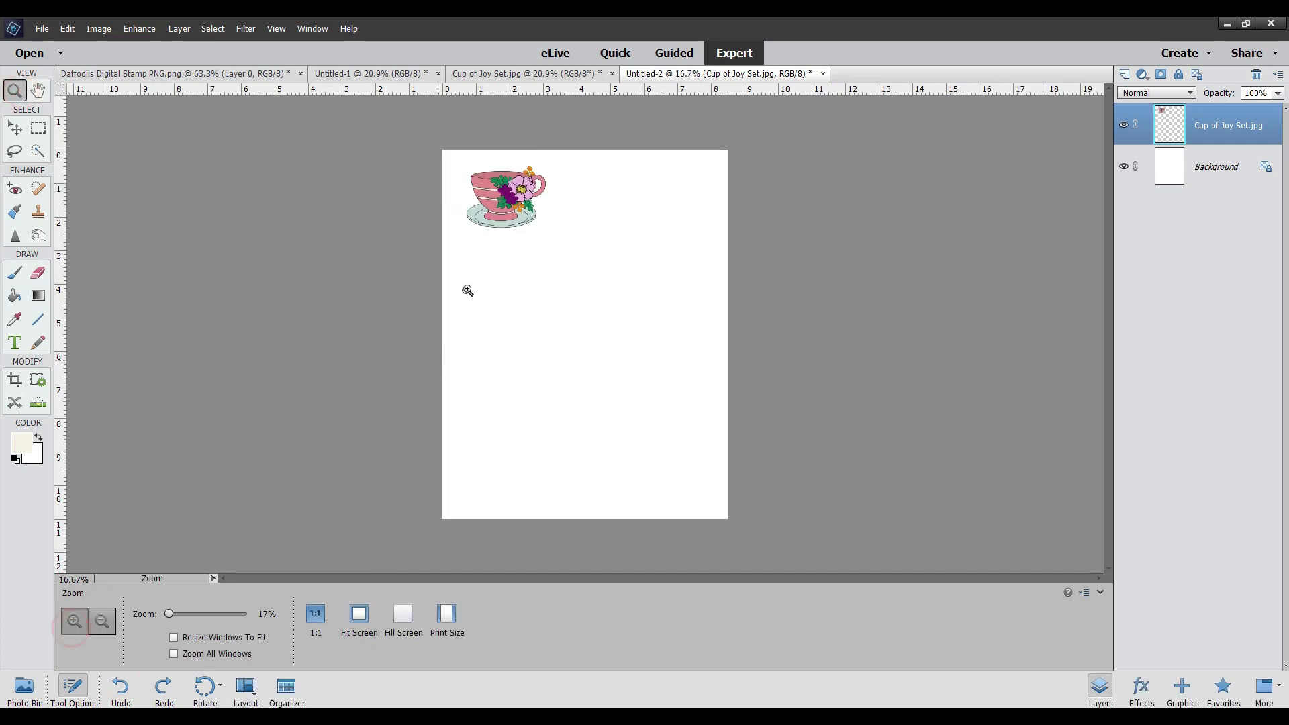
left_click(549, 197)
left_click(549, 196)
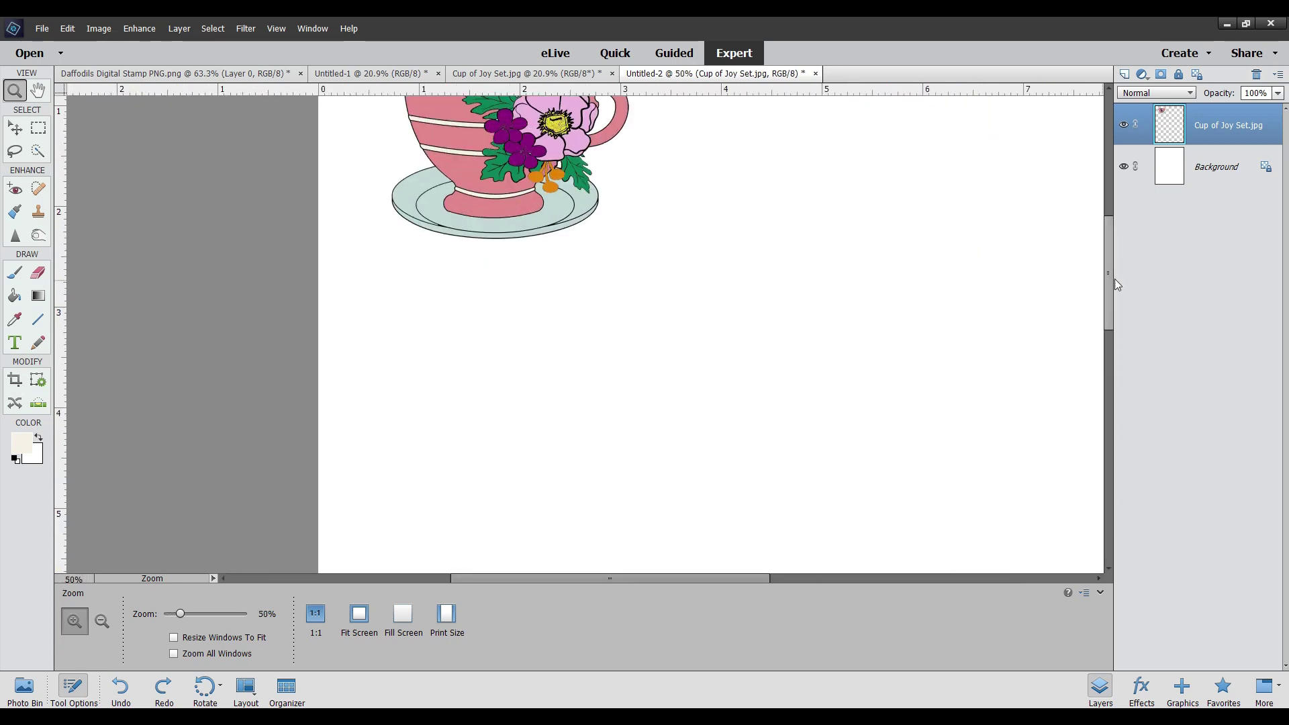
left_click(1108, 281)
left_click_drag(1109, 271, 1108, 244)
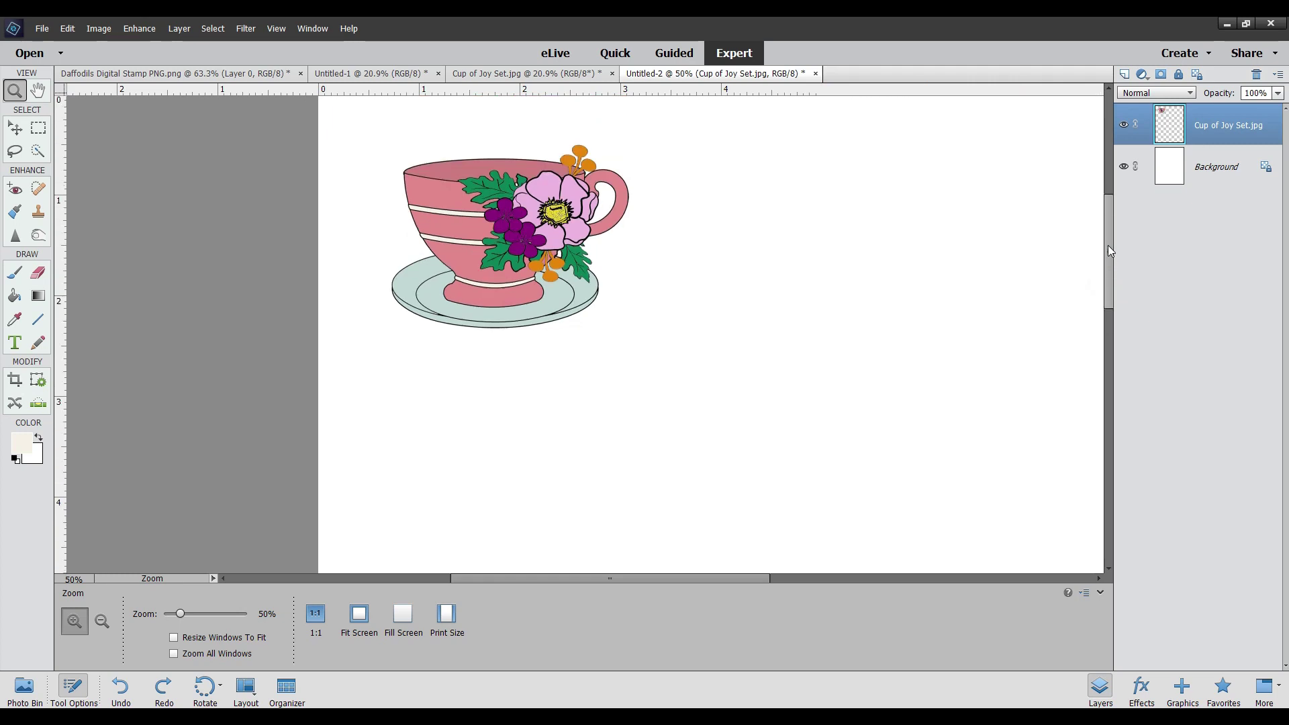
left_click(596, 233)
left_click(596, 233)
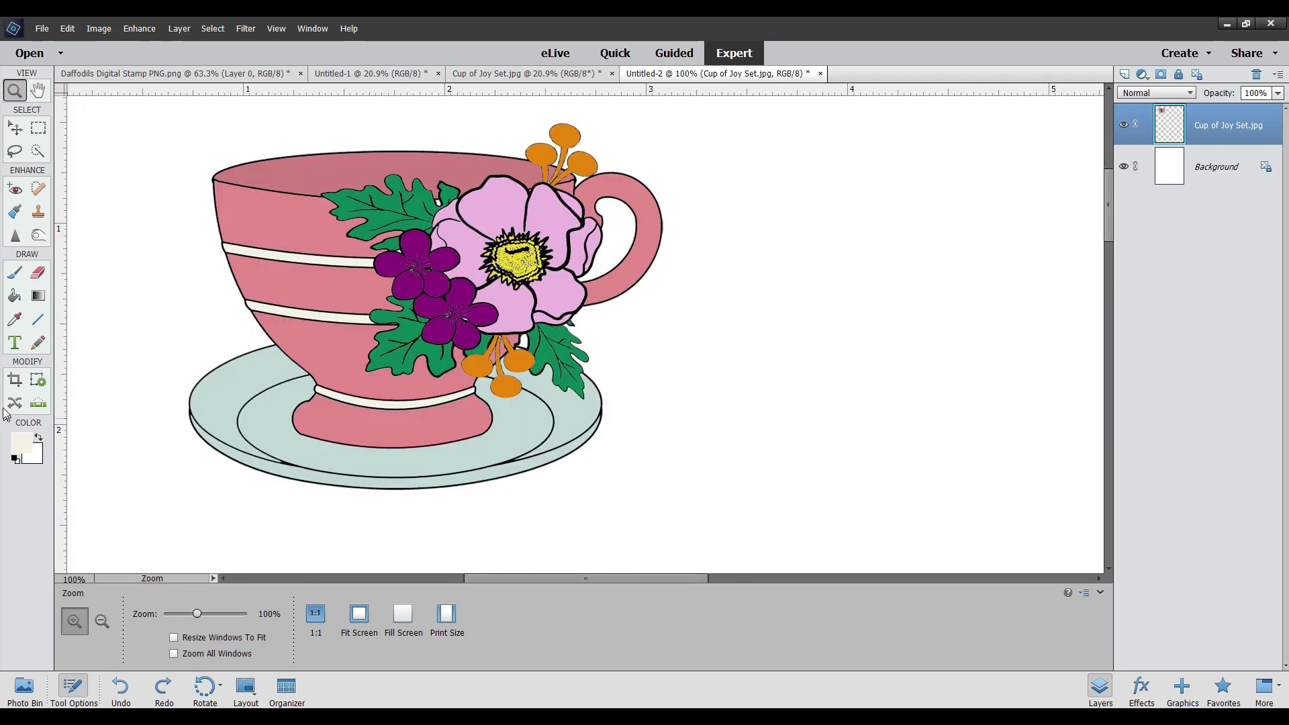
Sample the stamen orange and lighten it to peach #ecb56e as the foreground colour
left_click(16, 321)
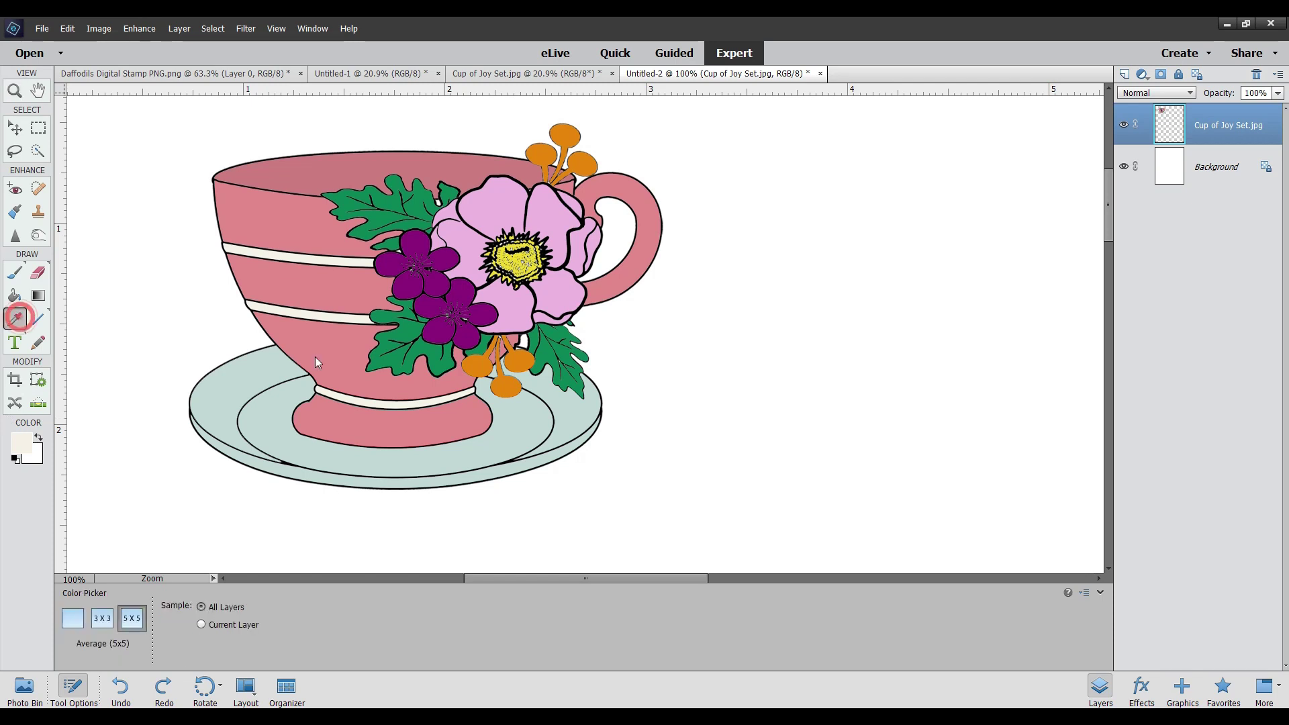
left_click(508, 380)
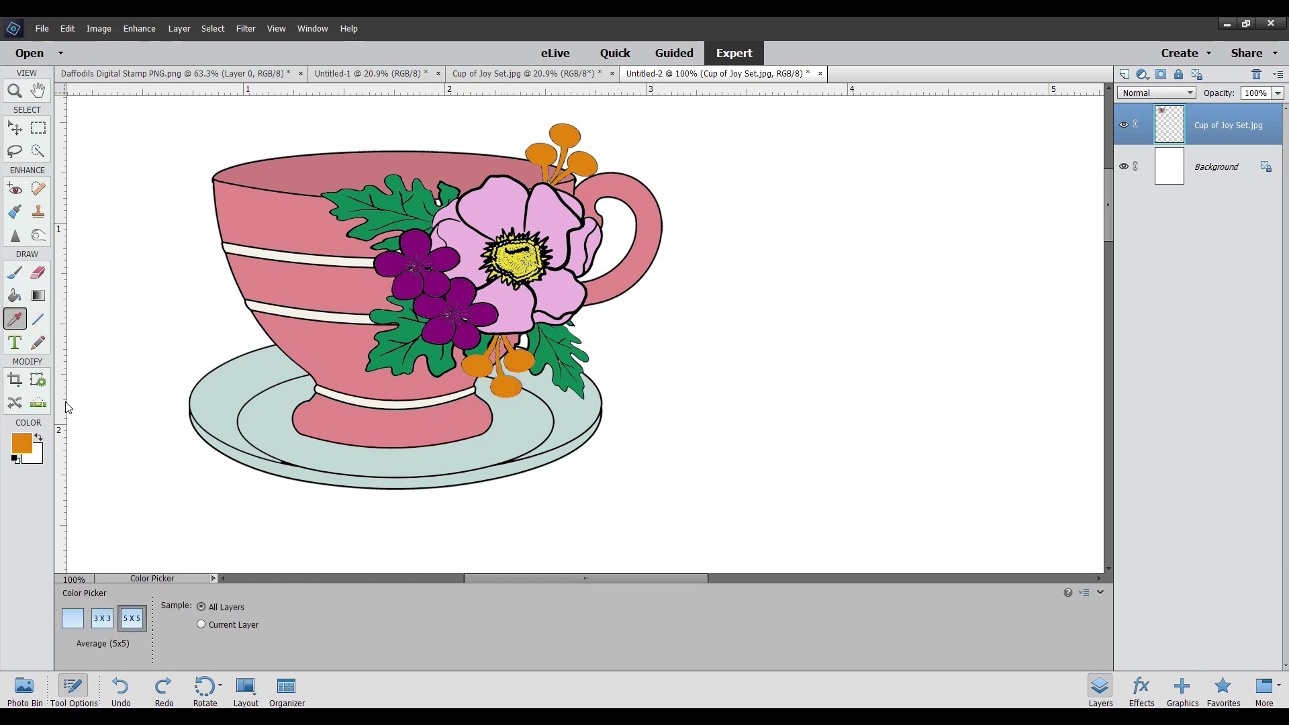
left_click(20, 443)
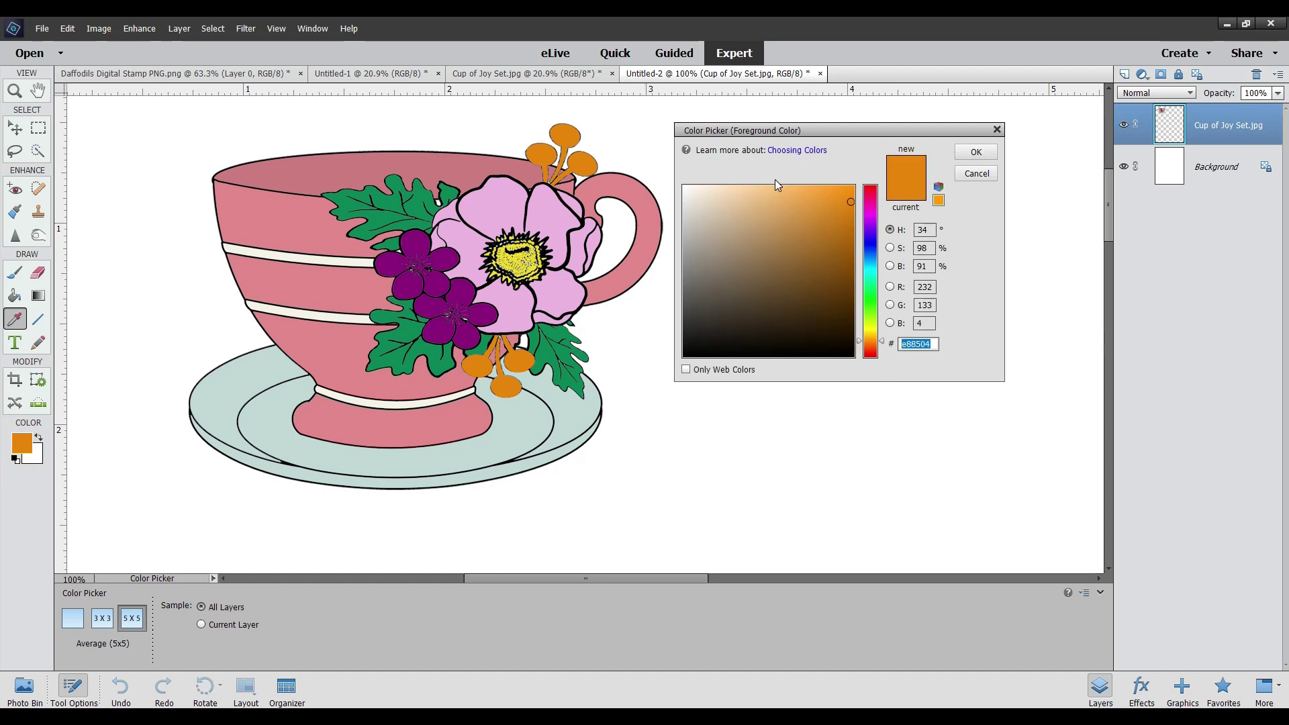
left_click(775, 199)
left_click(976, 152)
Fill the four orange stamen bulbs with the light peach
left_click(14, 295)
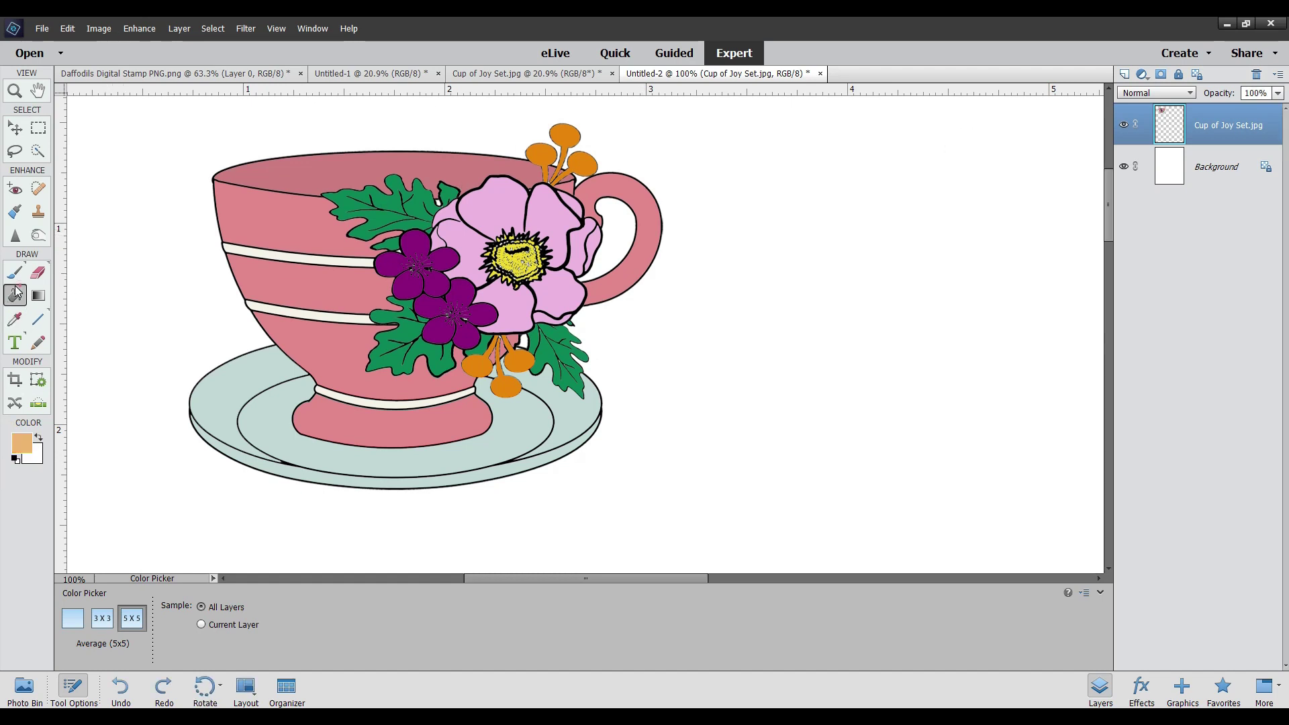
left_click(582, 163)
left_click(539, 153)
left_click(519, 361)
left_click(508, 394)
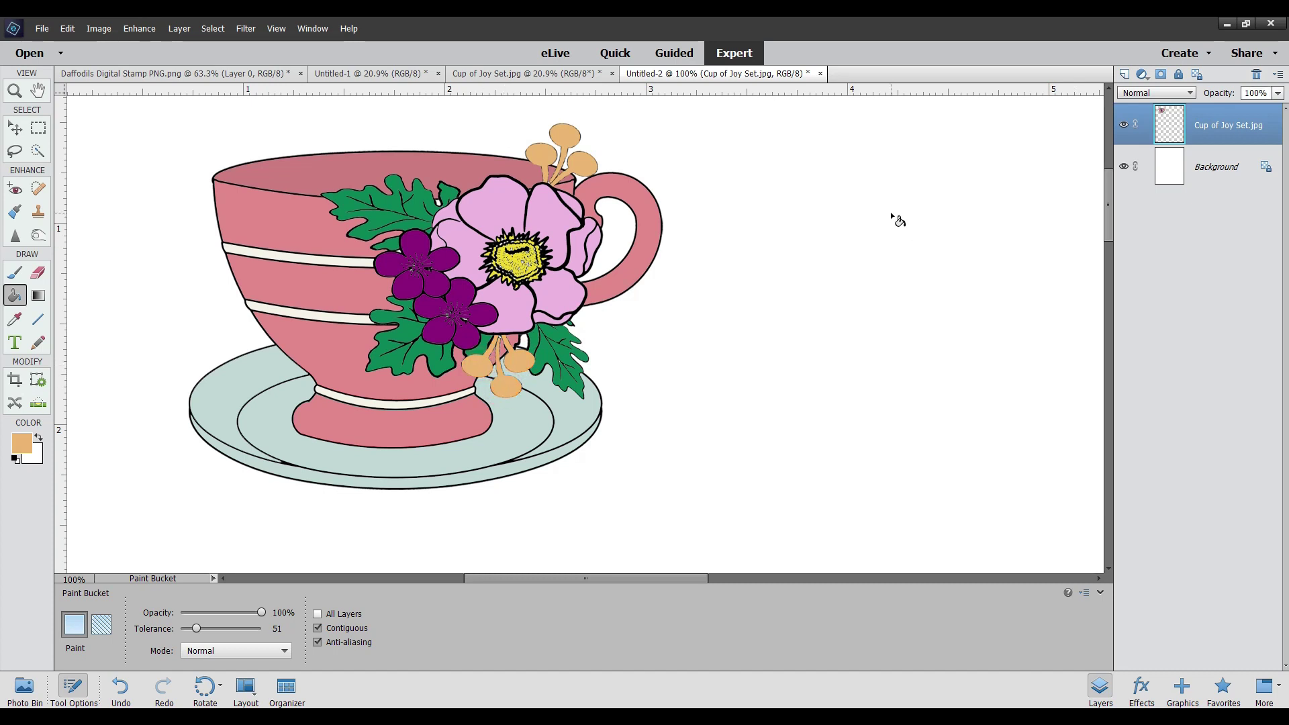
Zoom out from the teacup and switch to the Cup of Joy Set.jpg stamp sheet
left_click(14, 90)
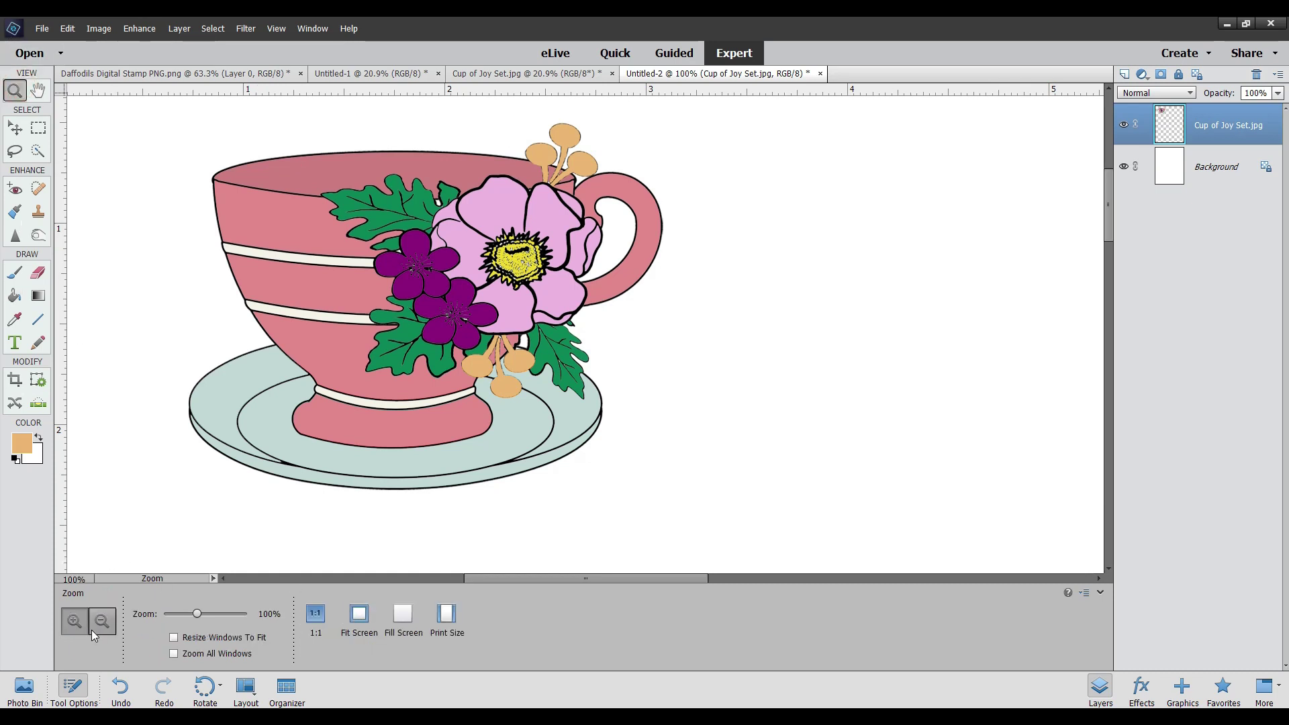
left_click(92, 629)
left_click(403, 360)
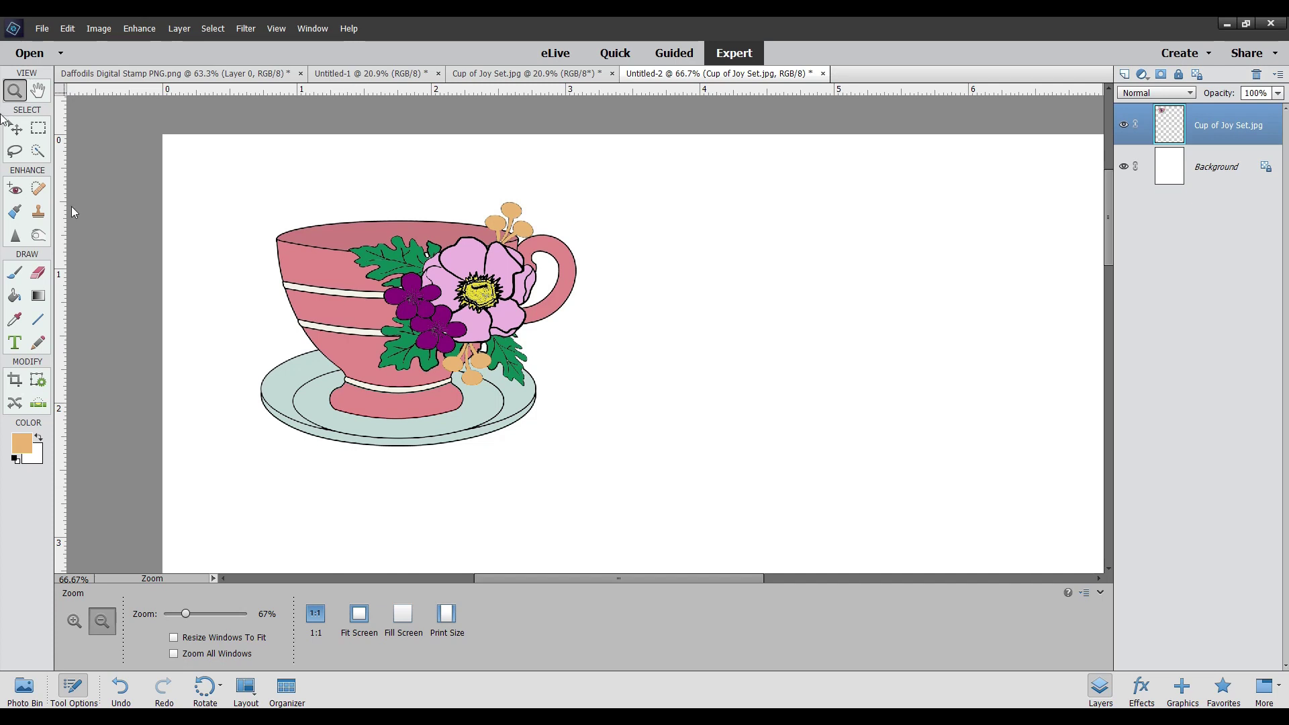
left_click(576, 73)
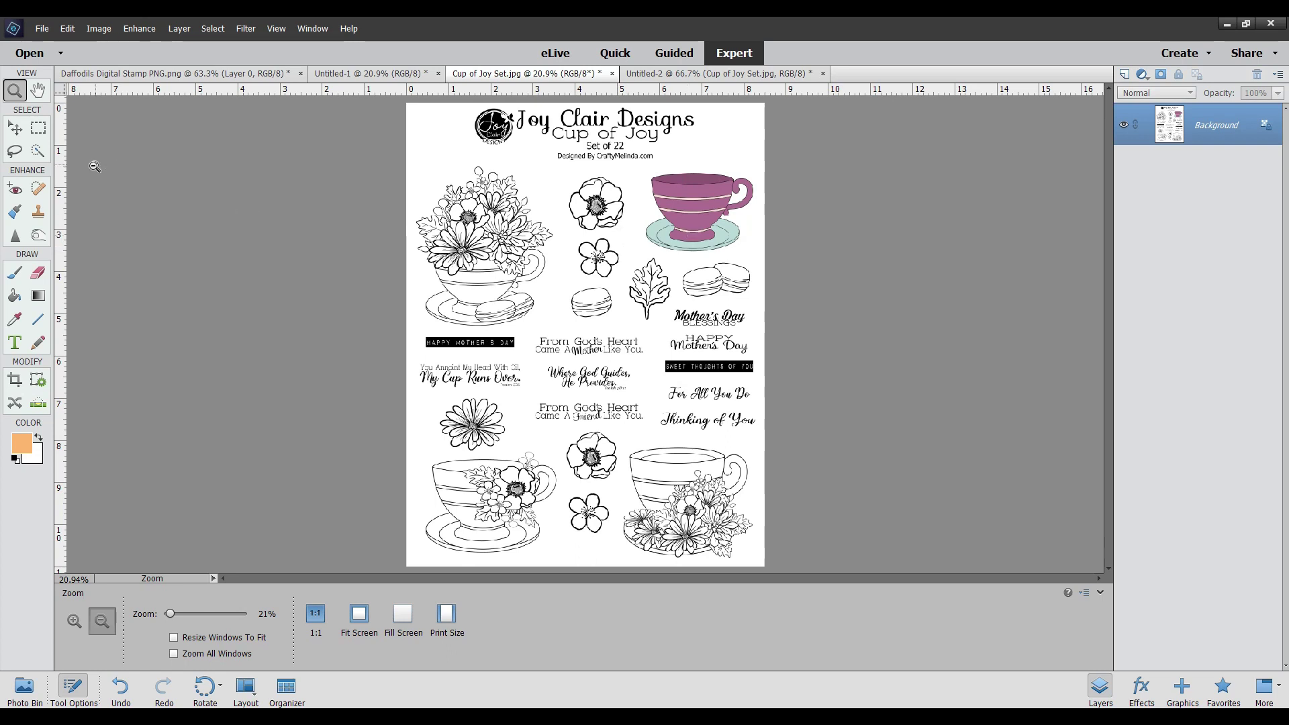
Lasso the macaron outline, cut it to a new layer, and hide the Background
left_click(14, 150)
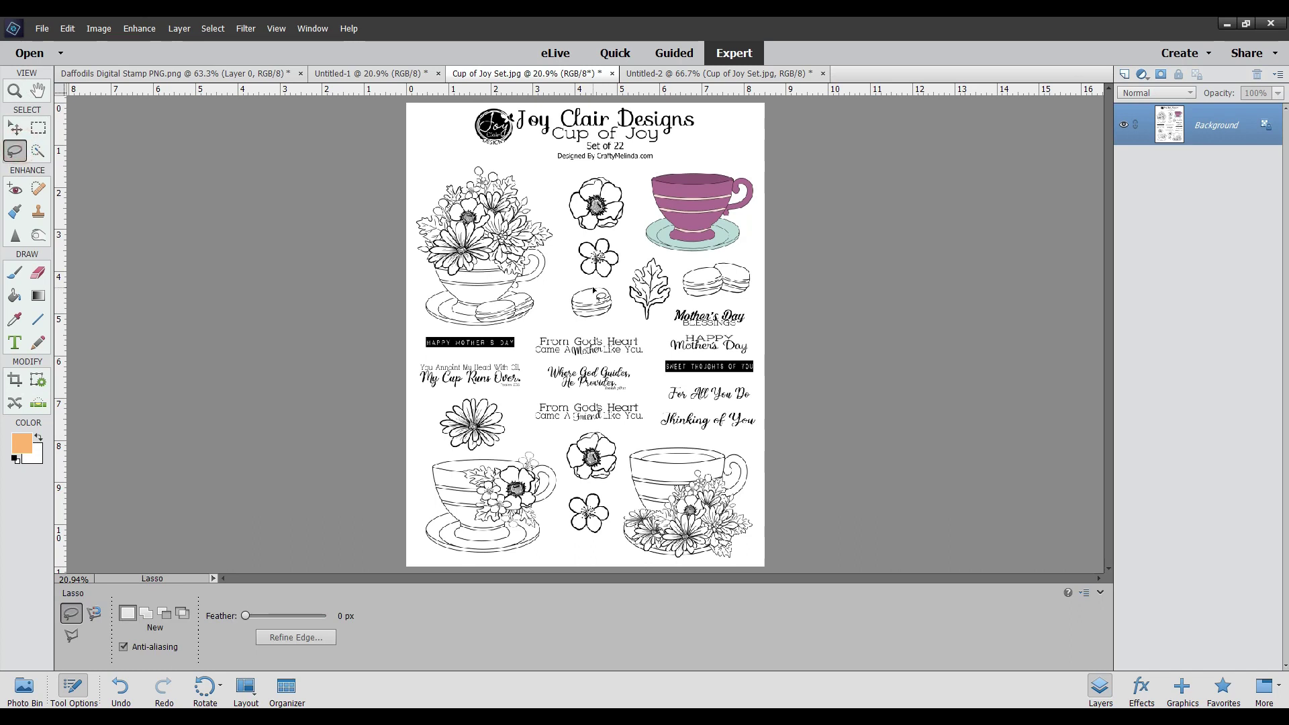
mouse_move(602, 287)
left_mouse_down()
mouse_move(582, 288)
mouse_move(572, 328)
mouse_move(600, 334)
mouse_move(624, 313)
mouse_move(600, 285)
left_mouse_up()
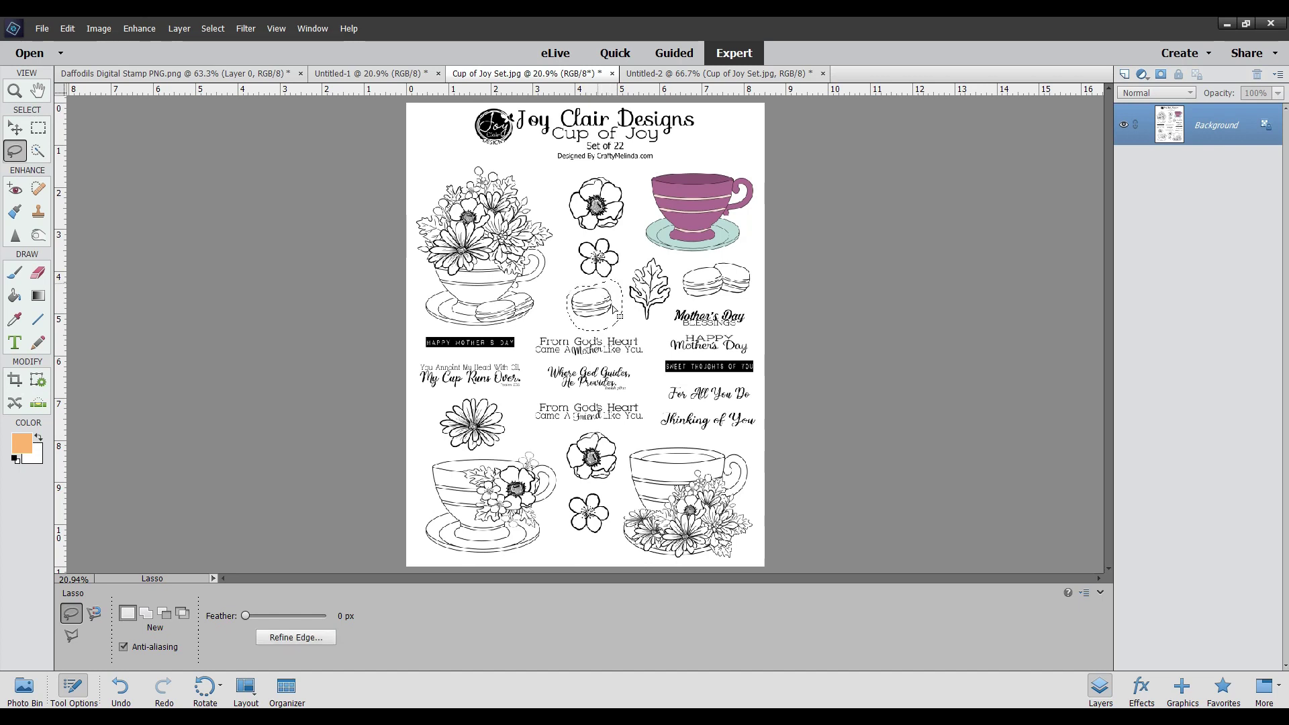
right_click(605, 309)
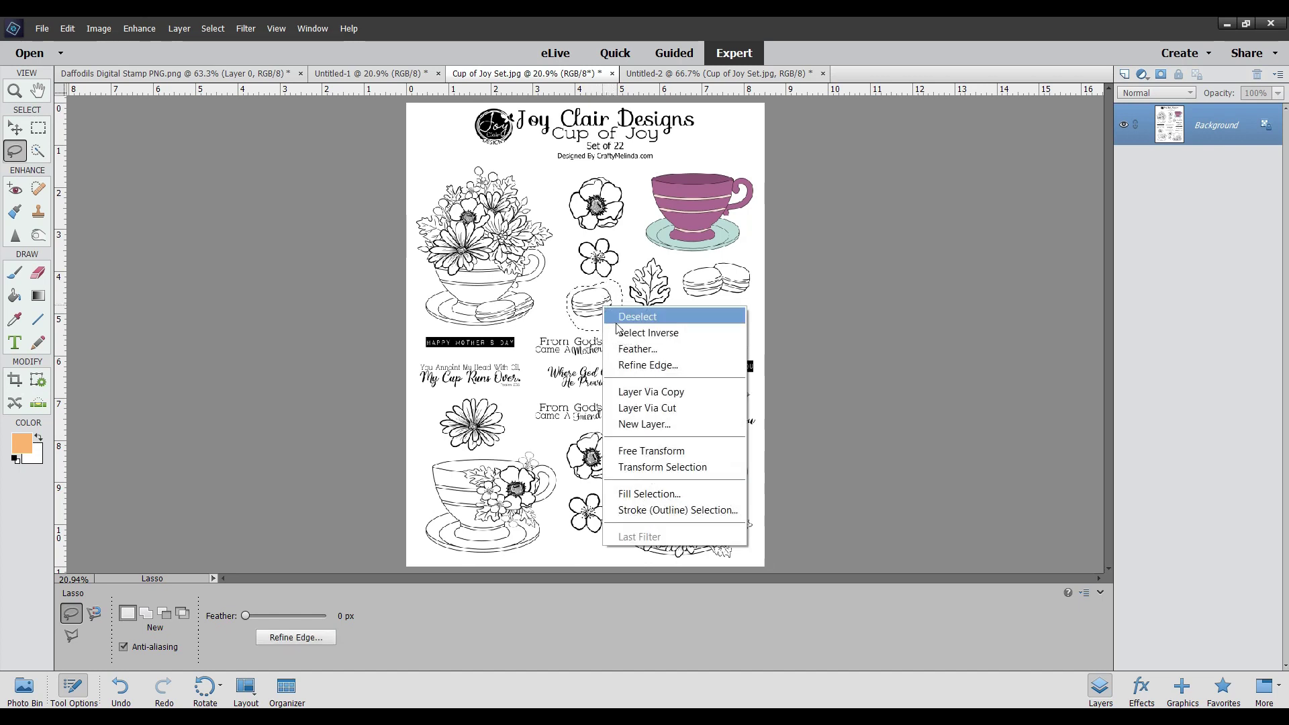
left_click(649, 408)
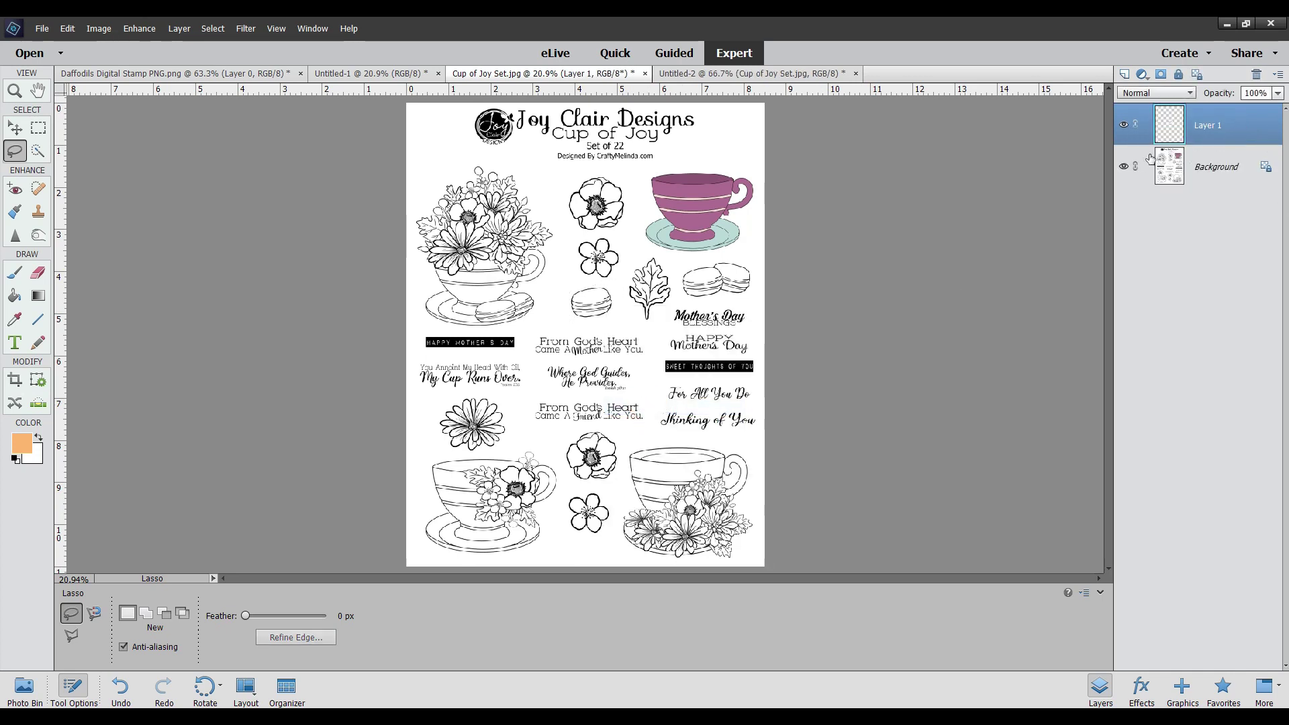
left_click(1124, 166)
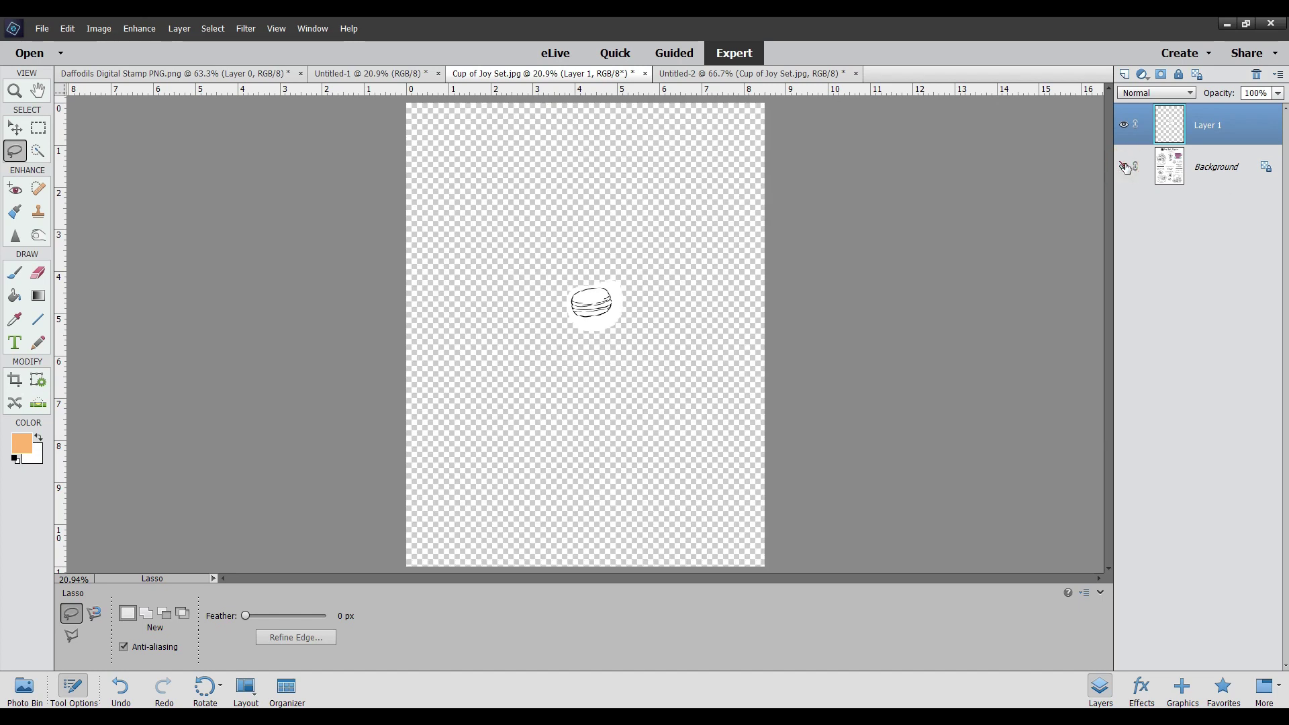
Crop the image tightly around the macaron and show the Photo Bin
left_click(17, 383)
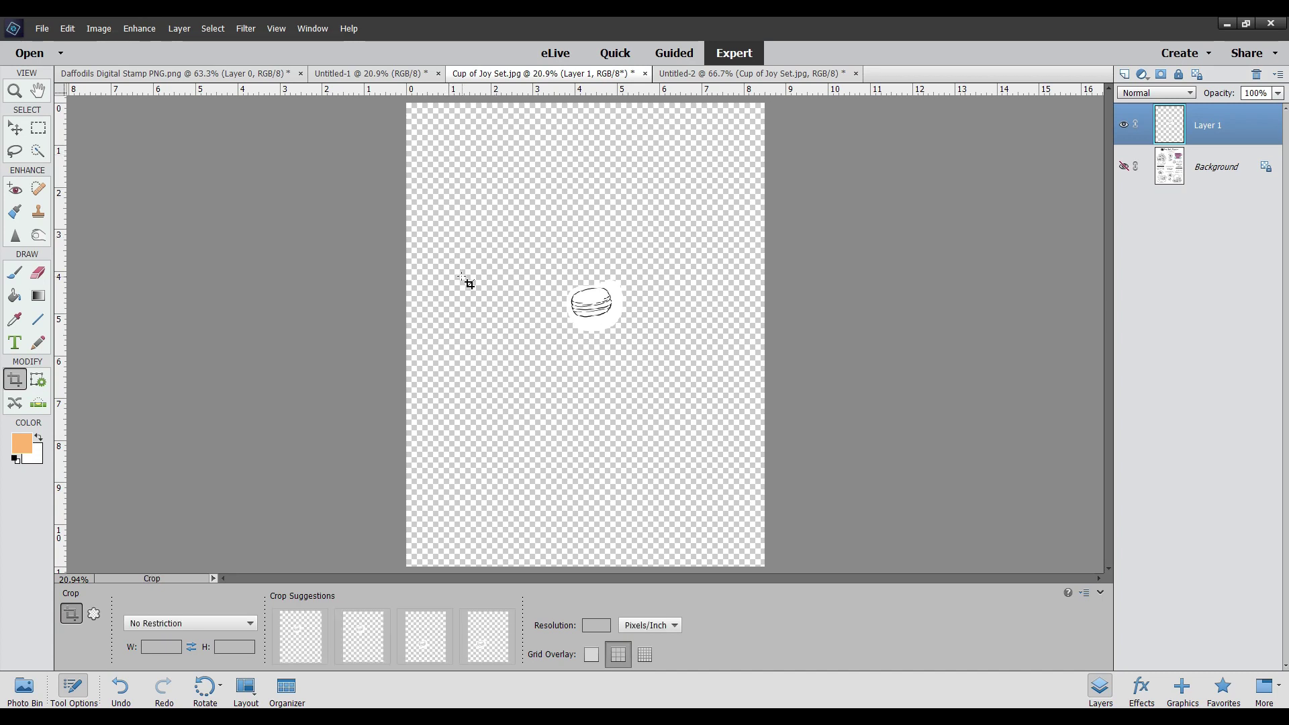
mouse_move(566, 280)
left_mouse_down()
mouse_move(633, 338)
mouse_move(625, 331)
left_mouse_up()
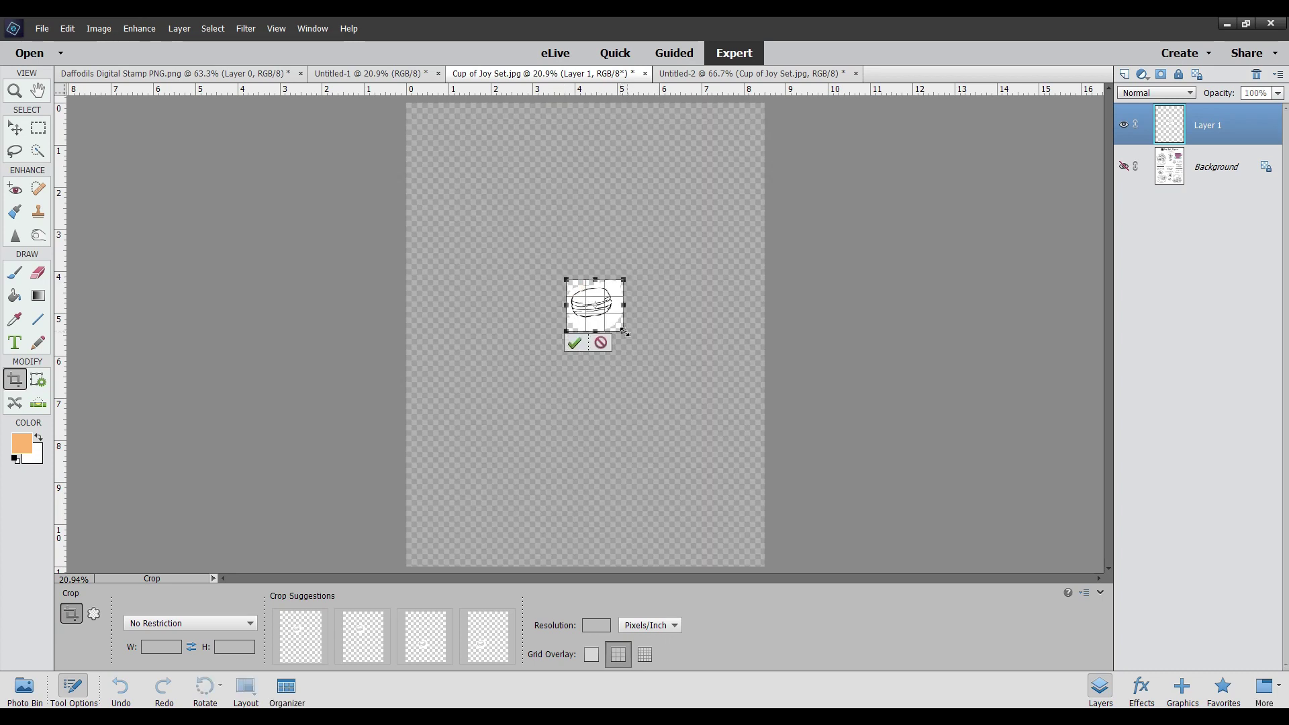
left_click_drag(620, 326, 615, 301)
left_click(564, 335)
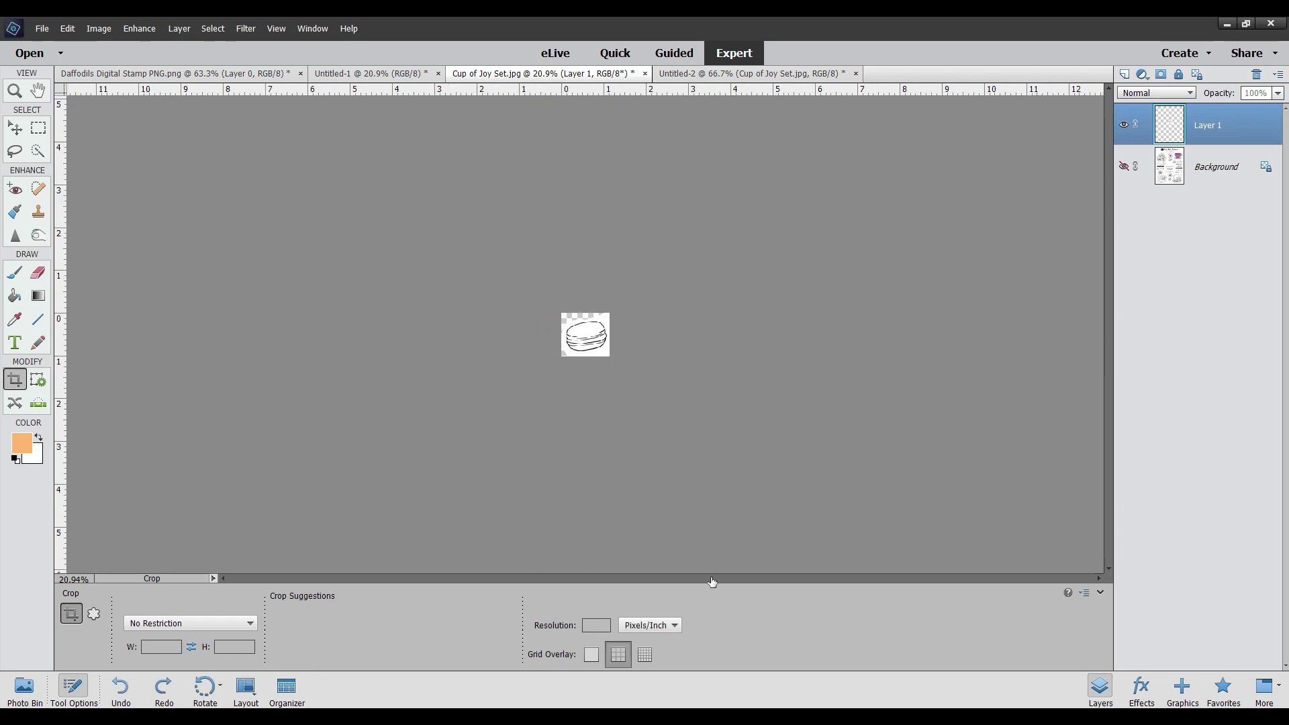
left_click(24, 688)
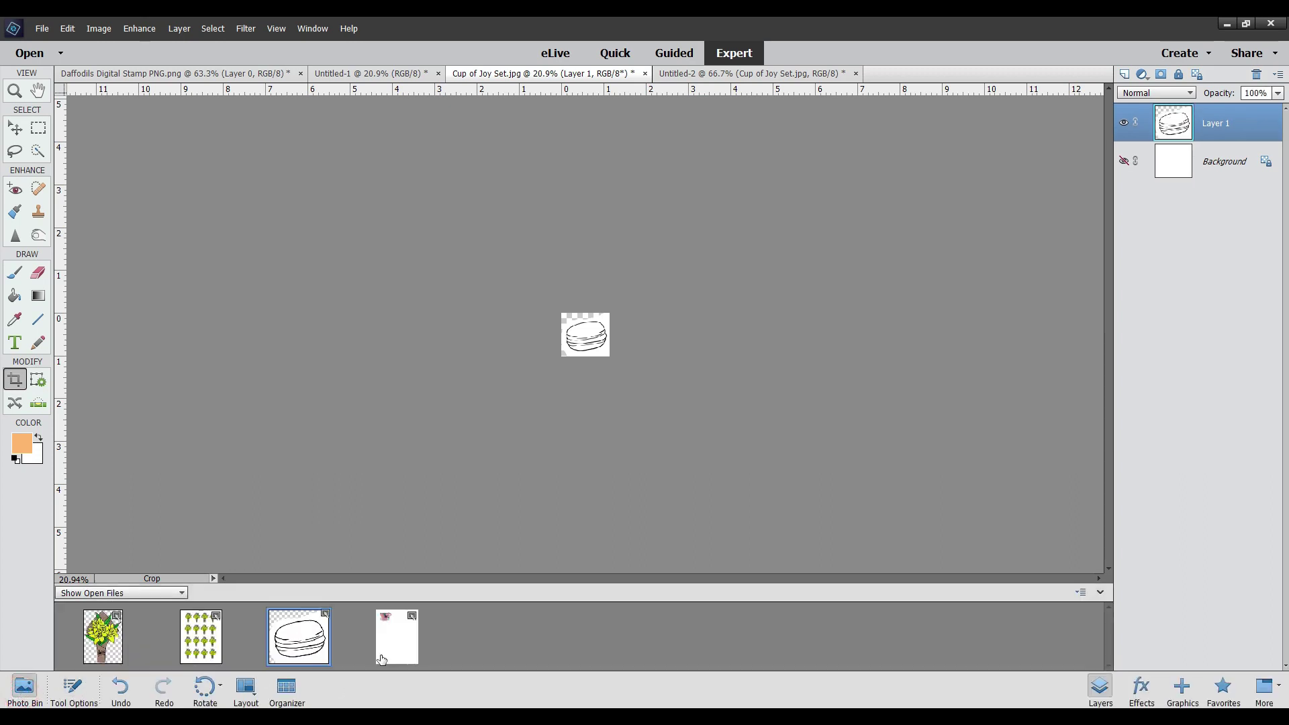
Drag the macaron into Untitled-2 and place it beside the teacup, enlarged to 137.53%
left_click(387, 651)
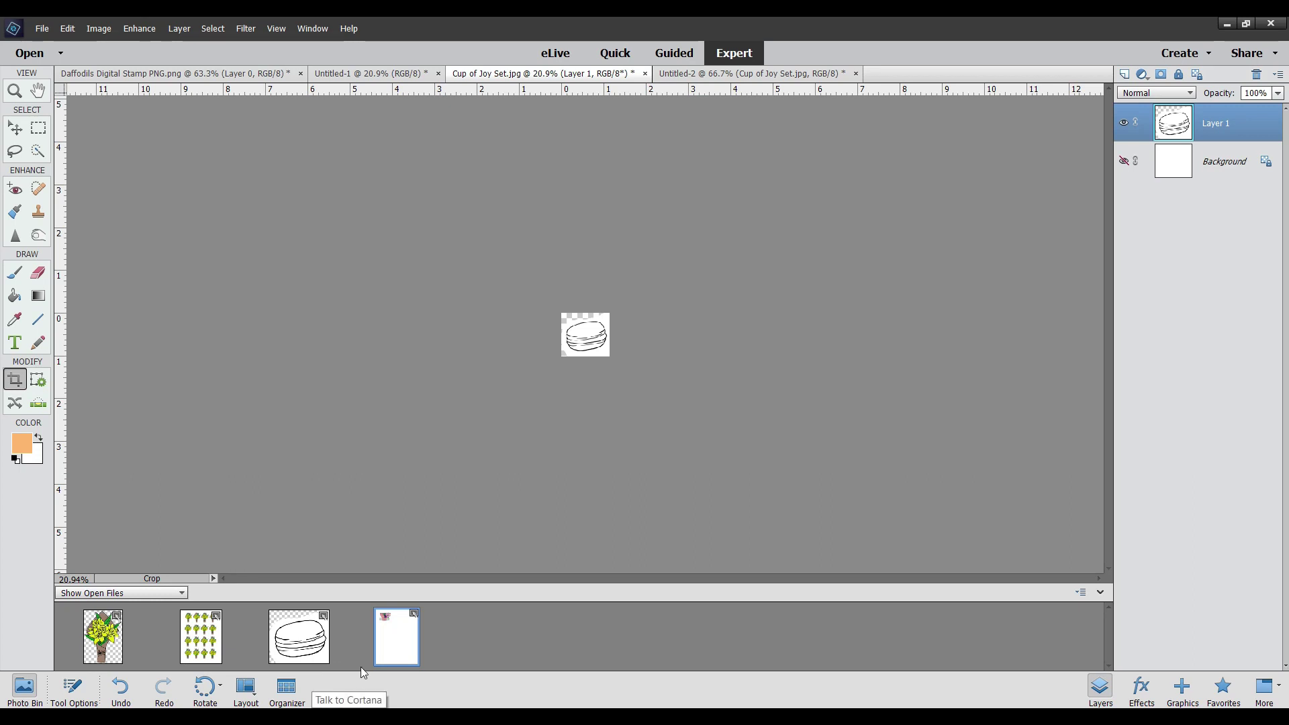
left_click_drag(314, 646, 872, 301)
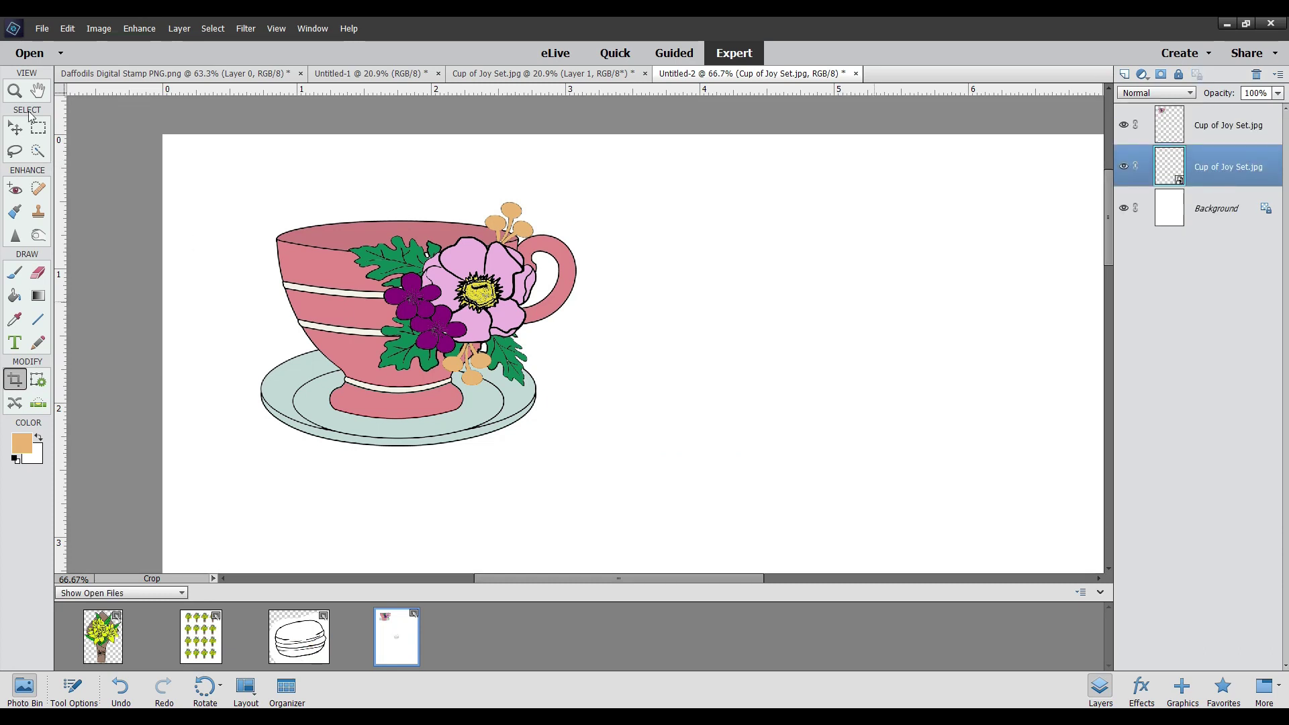
left_click(15, 92)
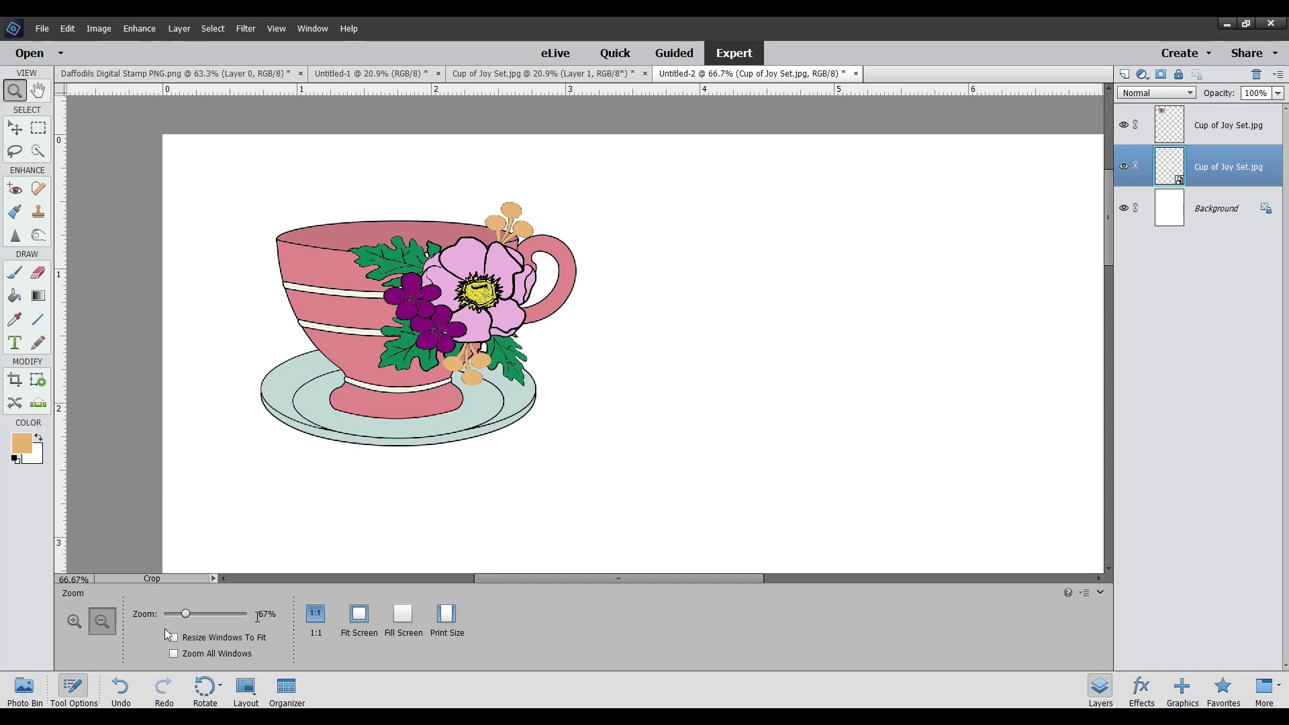
left_click(357, 615)
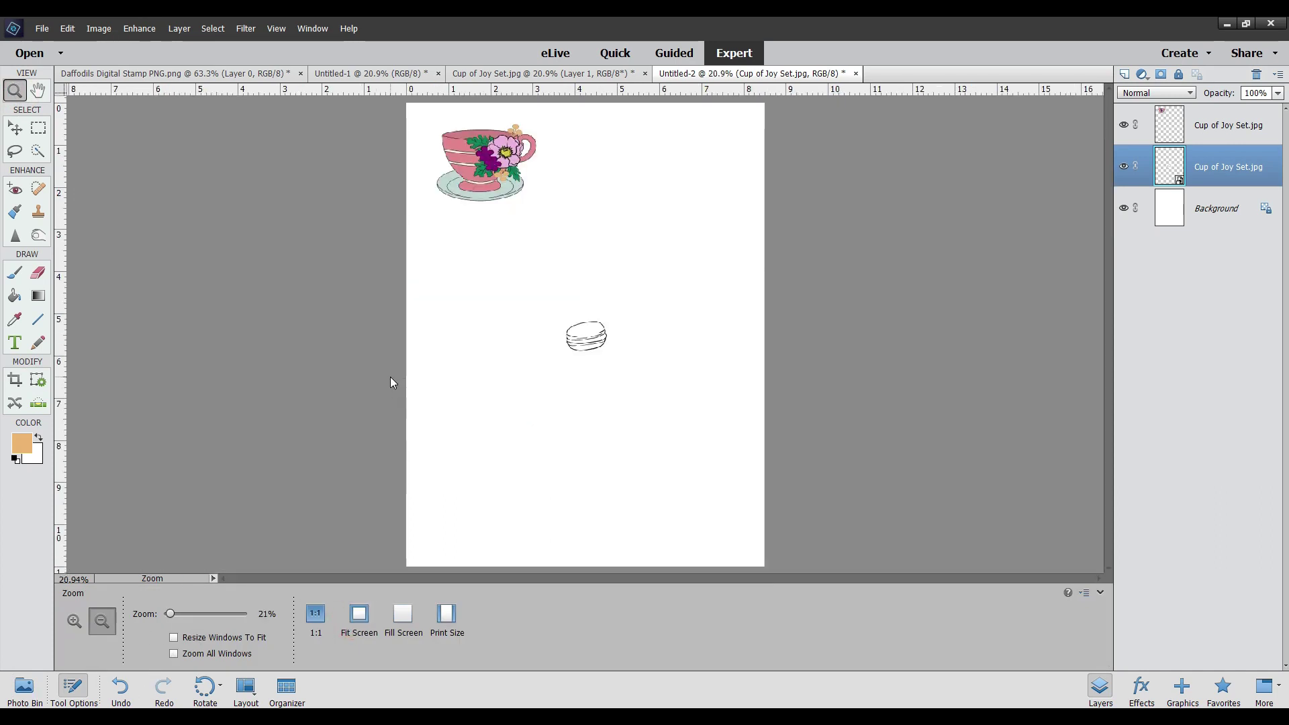
left_click(15, 128)
left_click(596, 347)
mouse_move(631, 202)
left_mouse_down()
mouse_move(607, 162)
mouse_move(636, 181)
left_mouse_up()
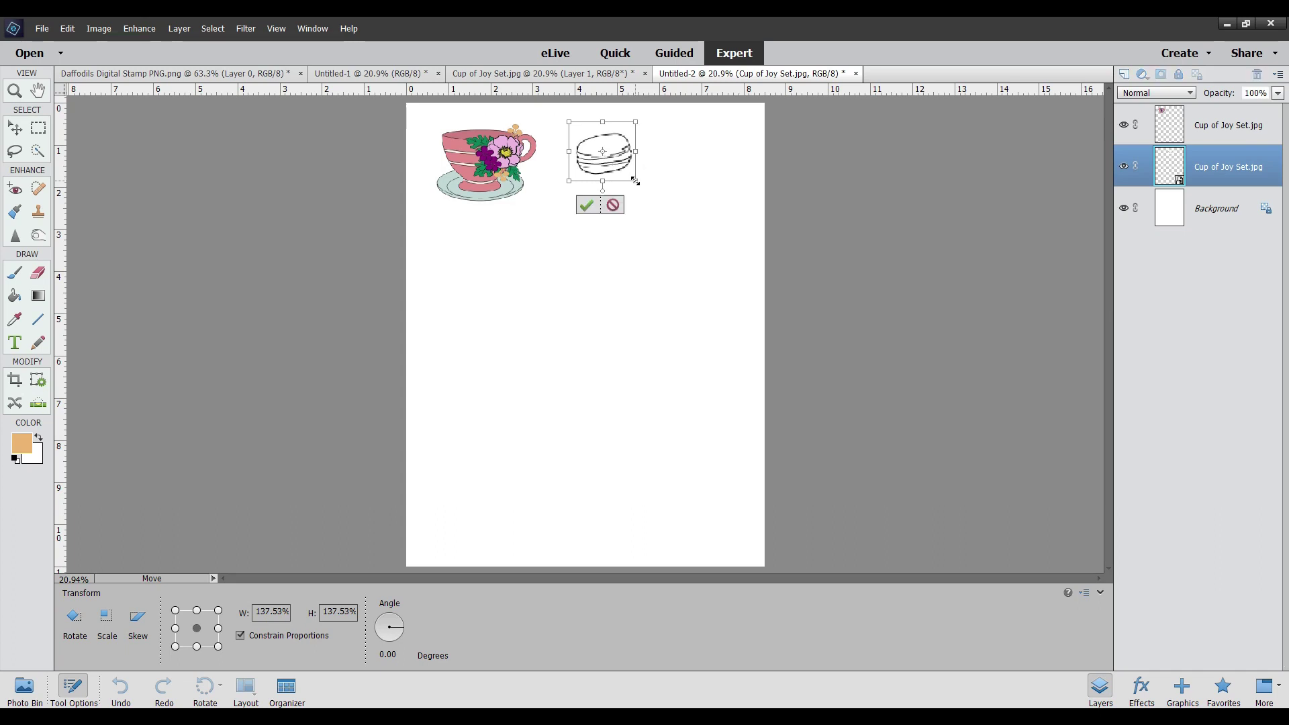
left_click(587, 207)
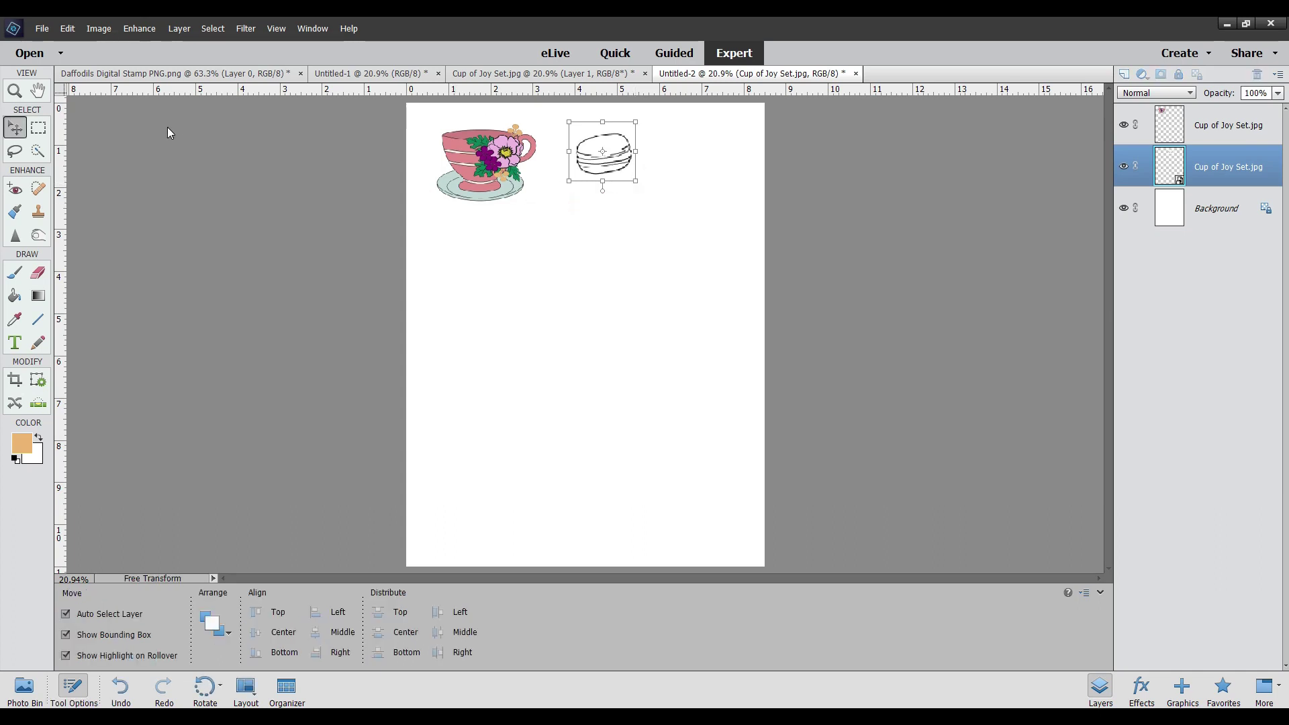
Zoom in on the macaron and fill its shells tan, simplifying the layer when asked
left_click(14, 90)
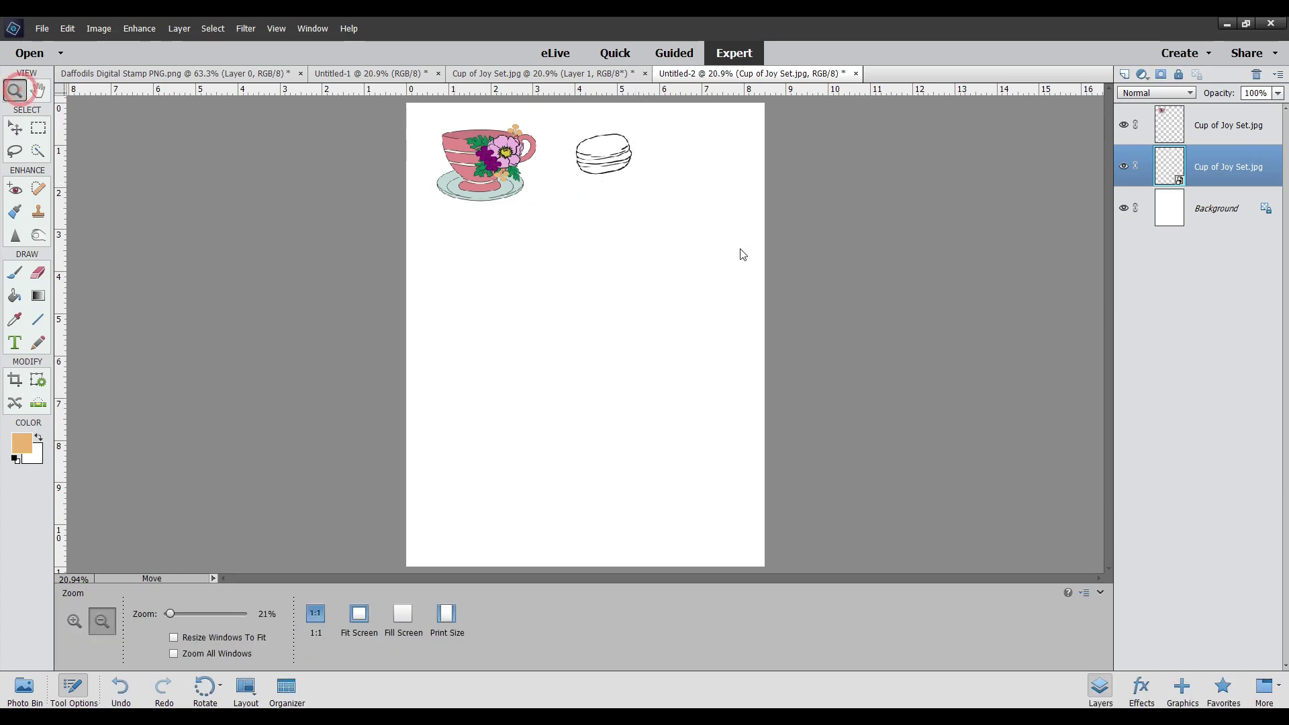
left_click(621, 162)
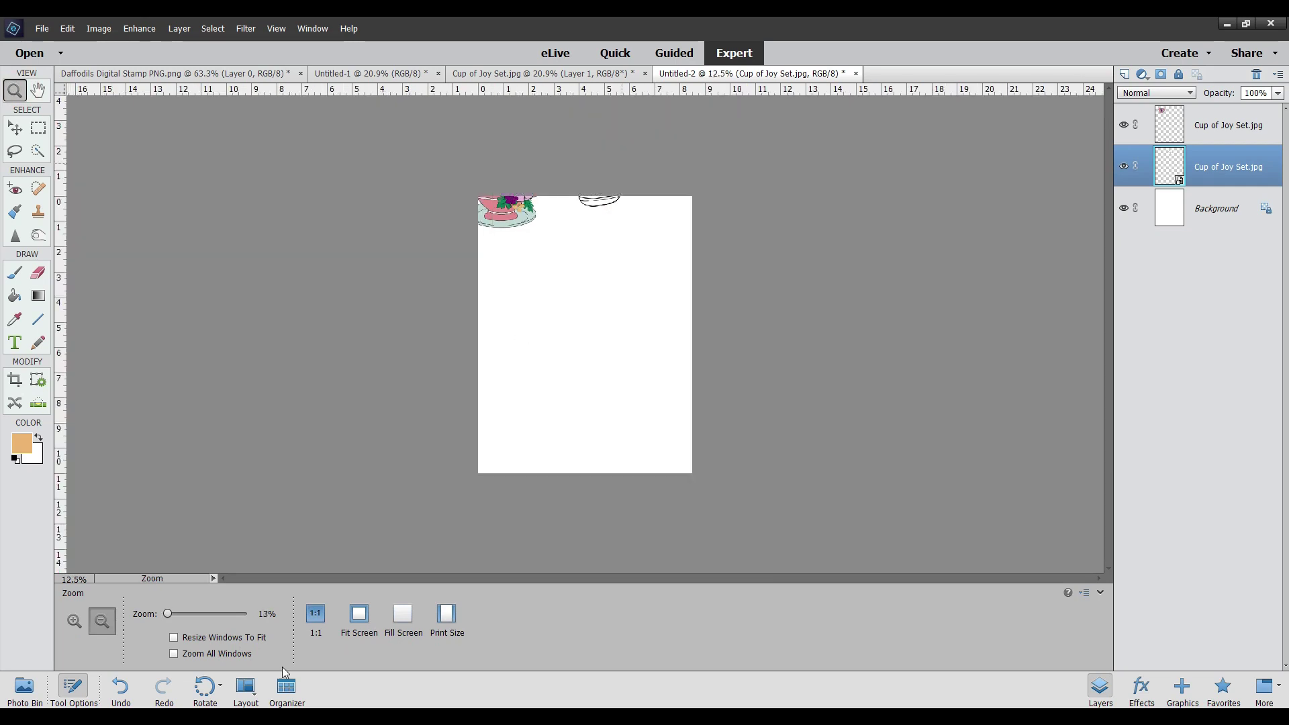
left_click(76, 621)
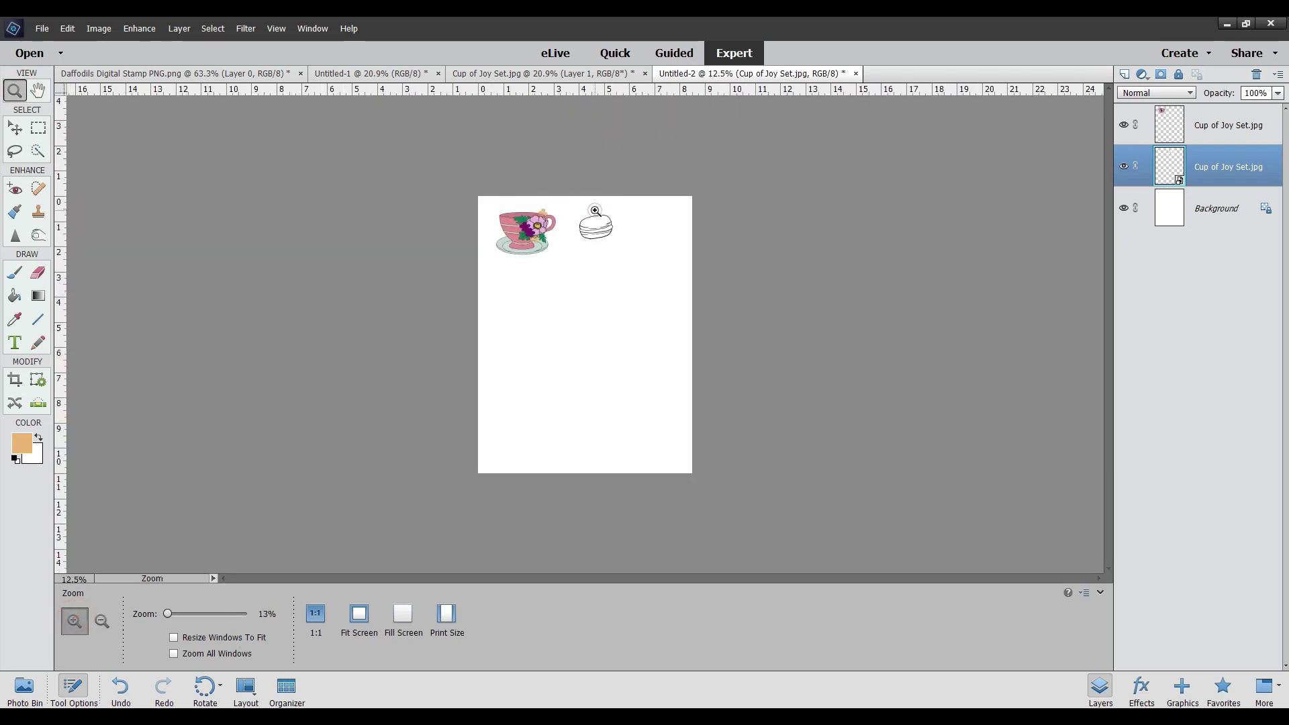
left_click(594, 212)
left_click(595, 211)
left_click(595, 211)
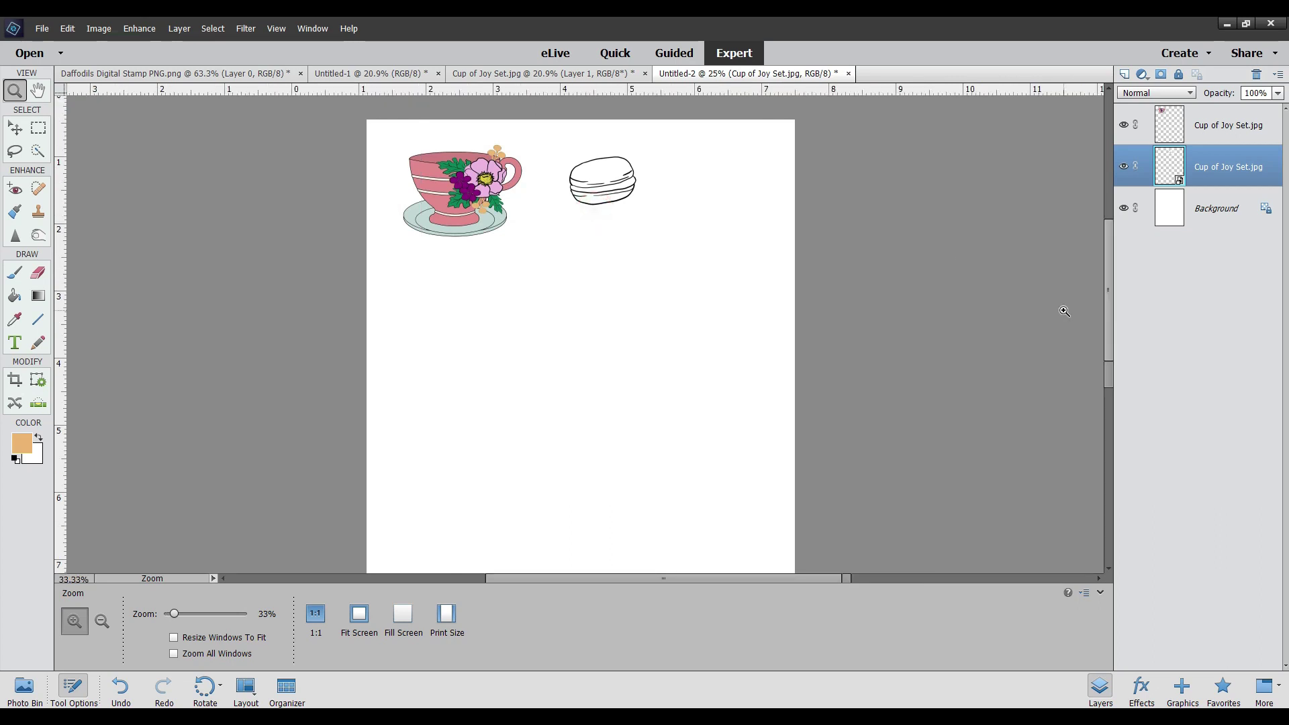
left_click_drag(1109, 294, 1109, 244)
left_click(630, 323)
left_click(631, 323)
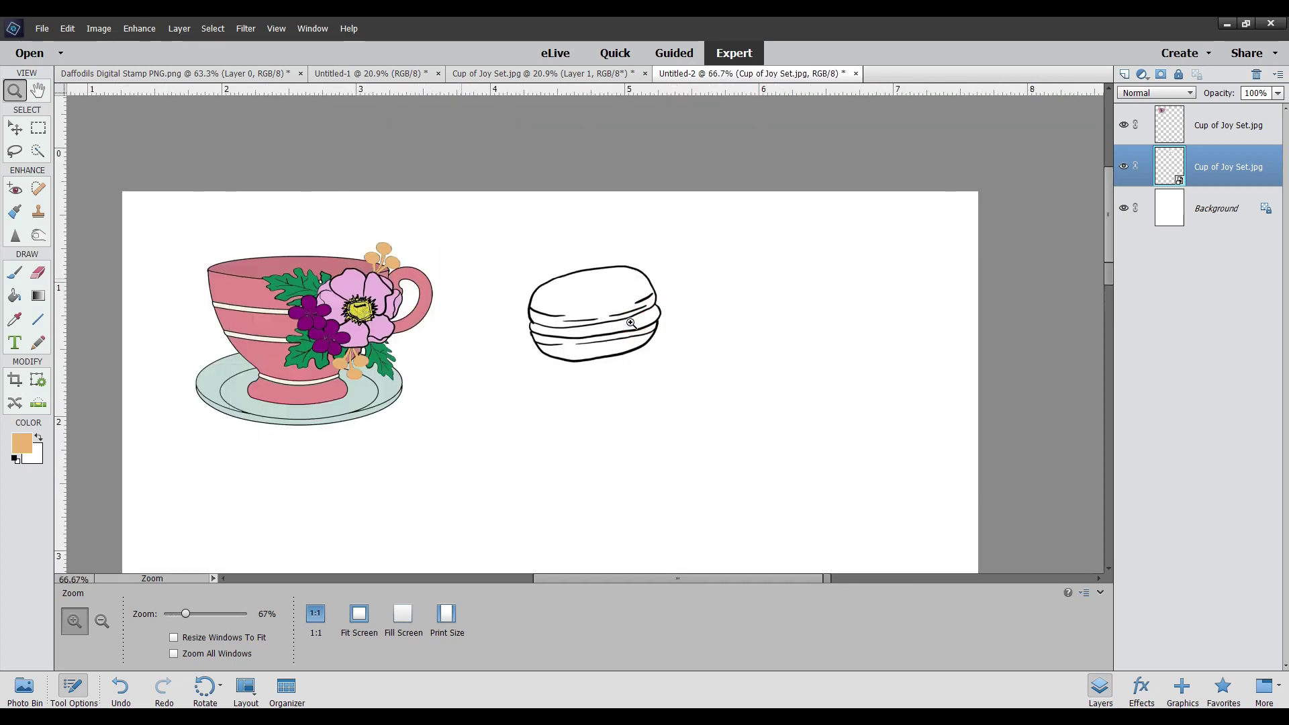
left_click(630, 323)
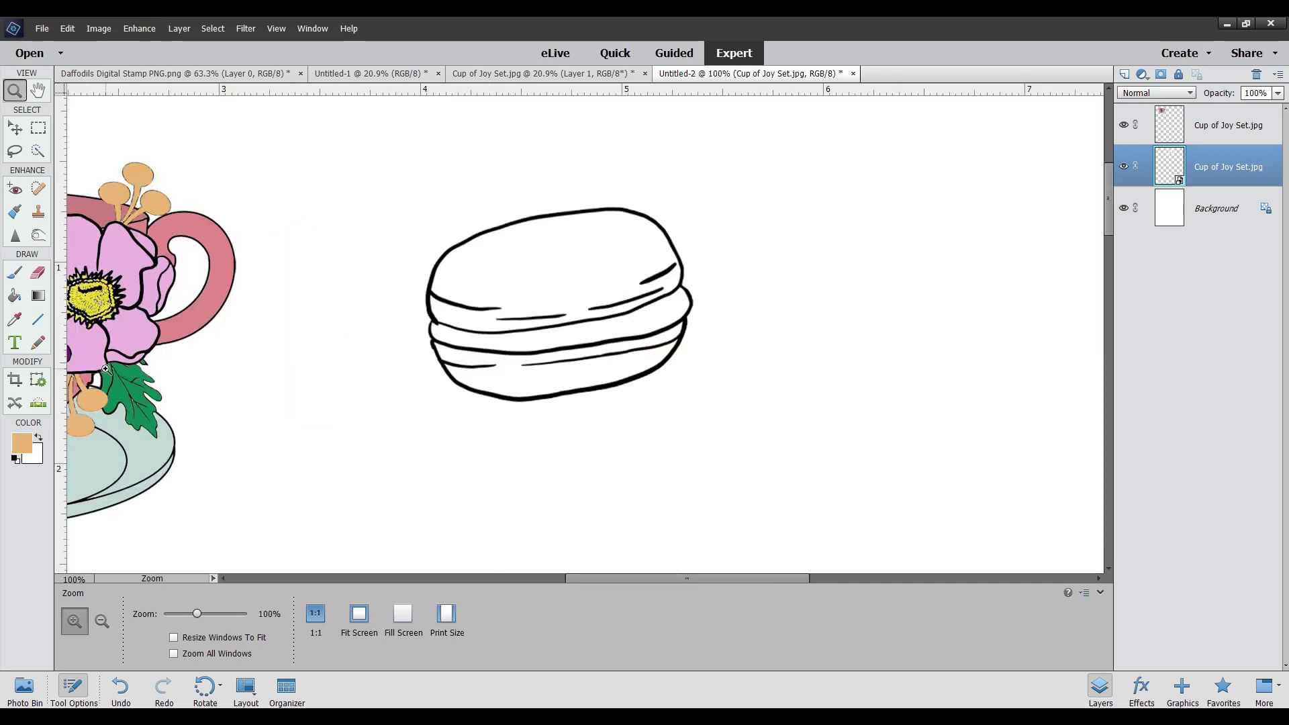
left_click(14, 296)
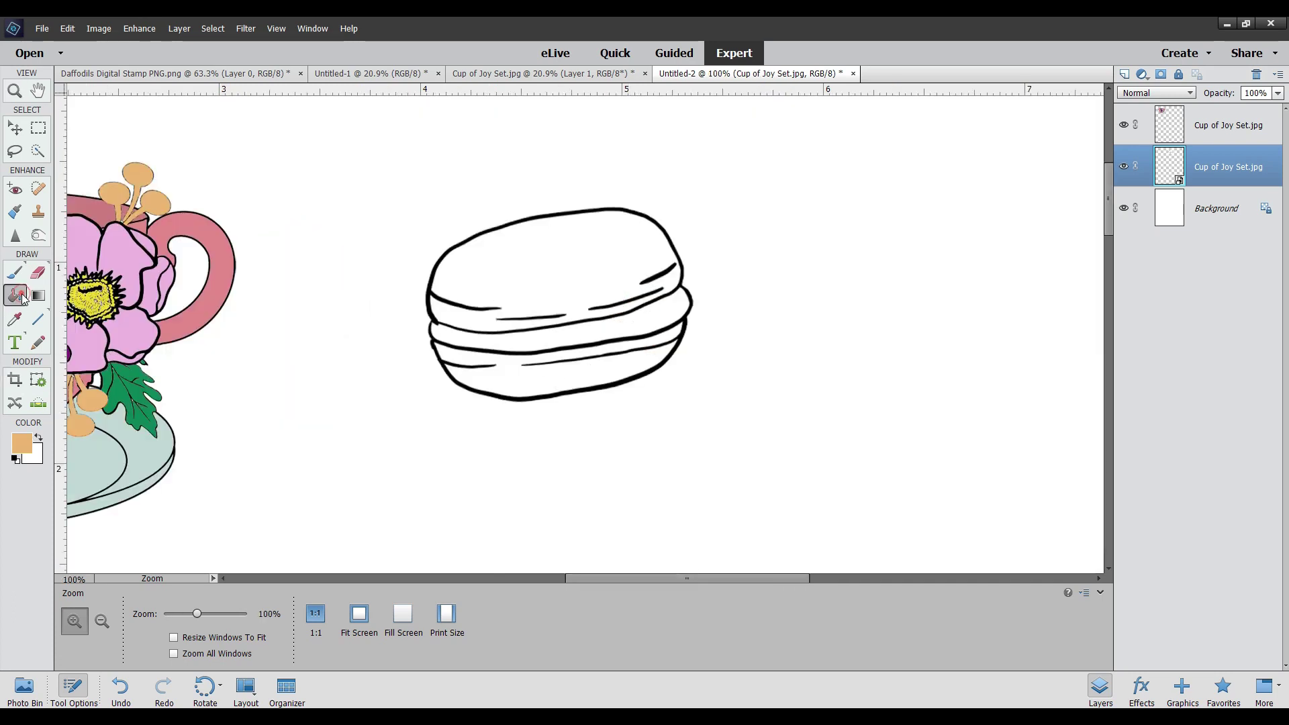
left_click(585, 274)
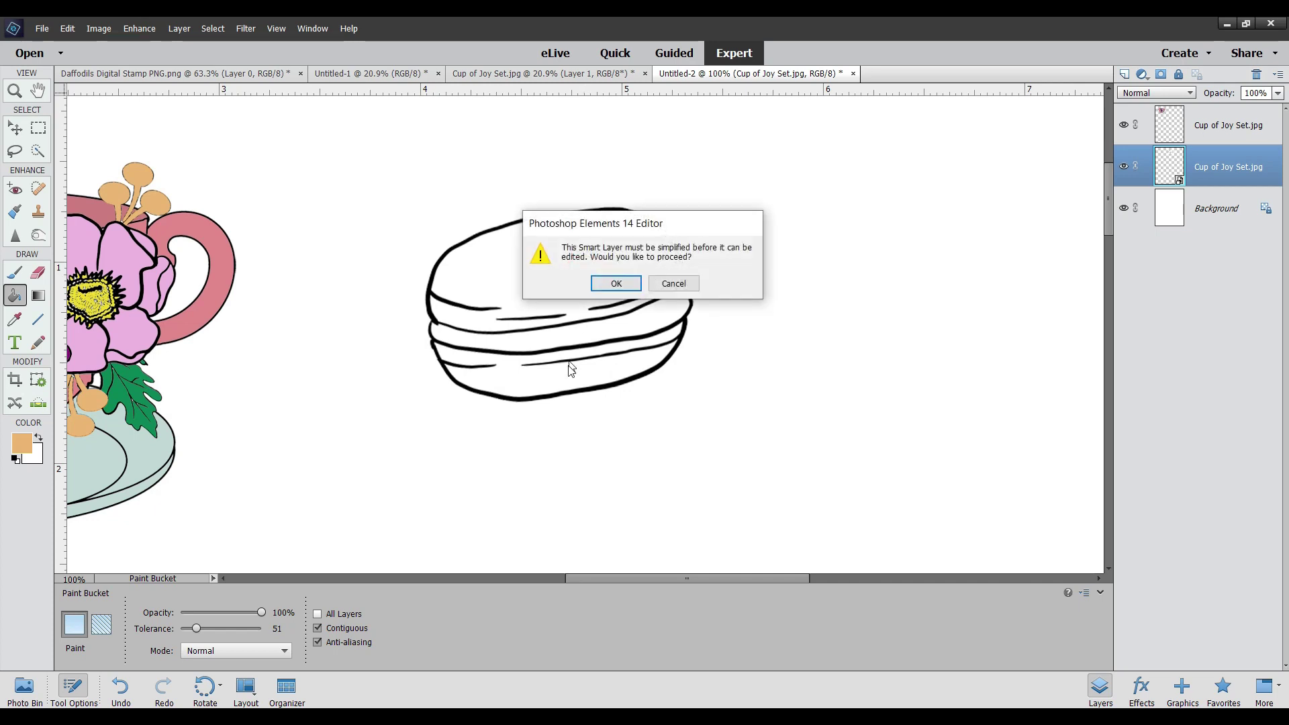
left_click(614, 284)
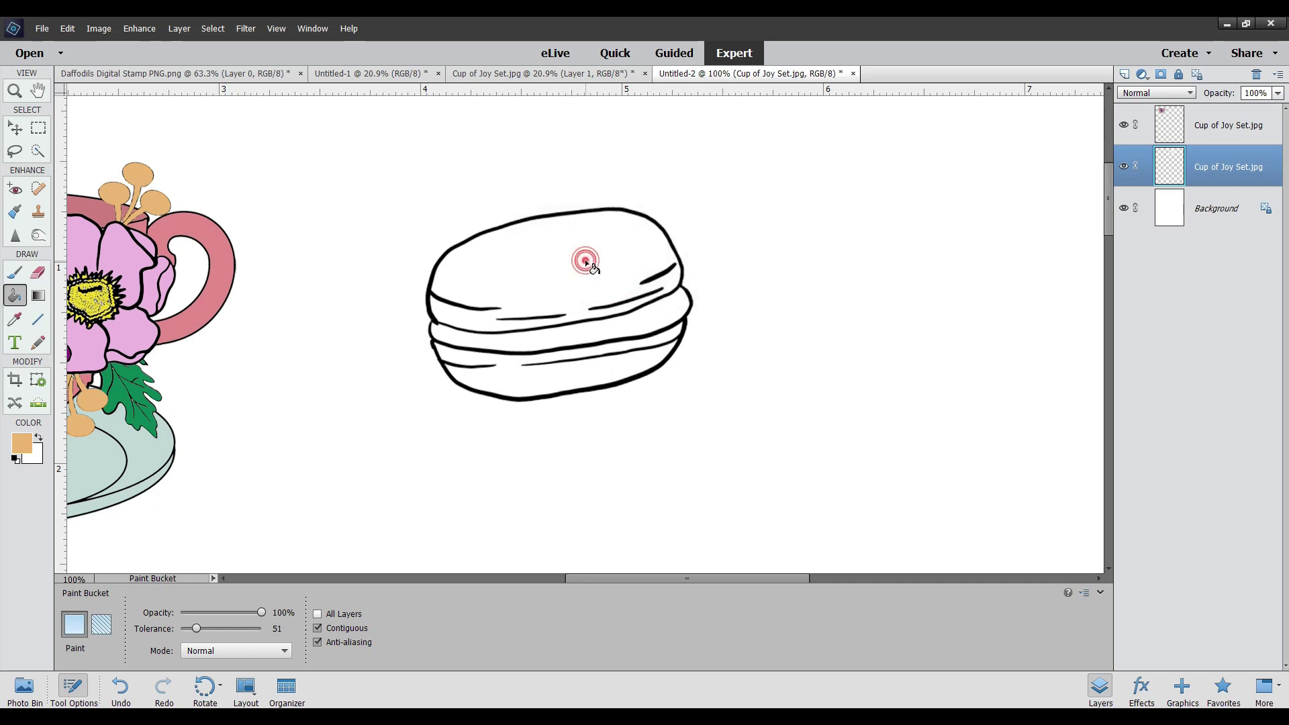
left_click(563, 391)
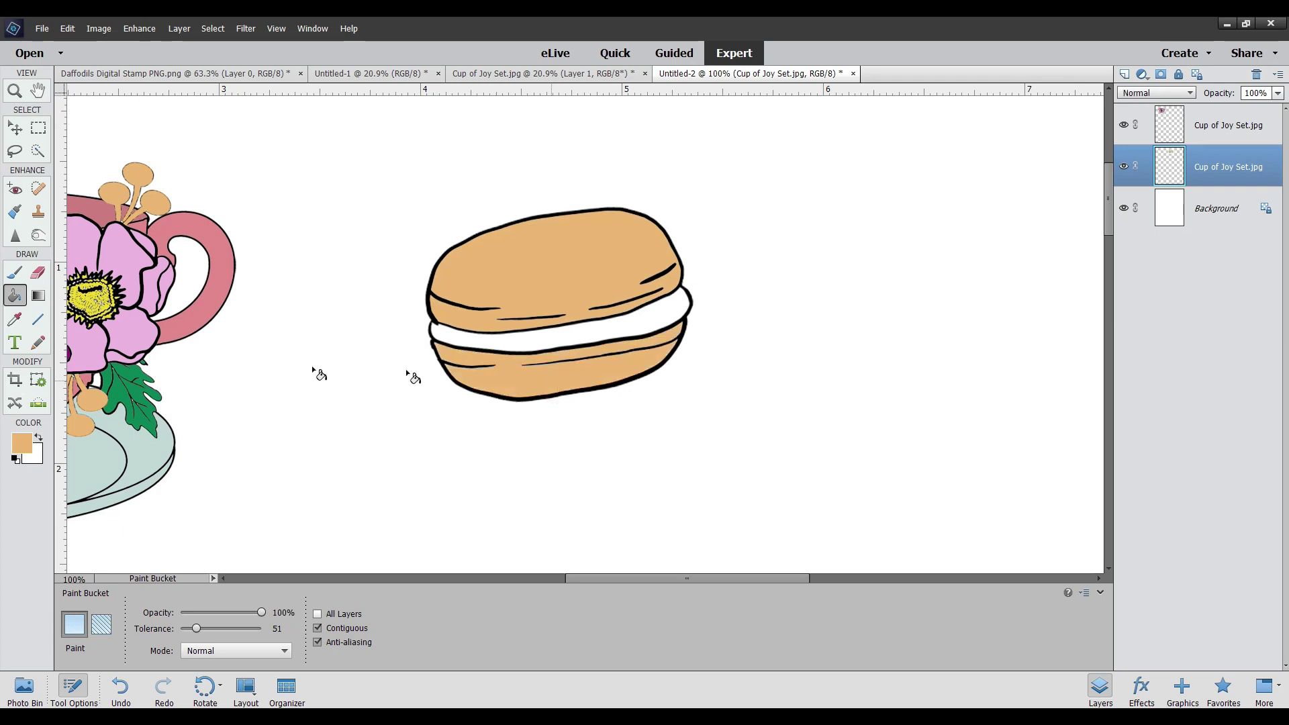
Choose a darker orange foreground colour for the macaron filling
left_click(20, 445)
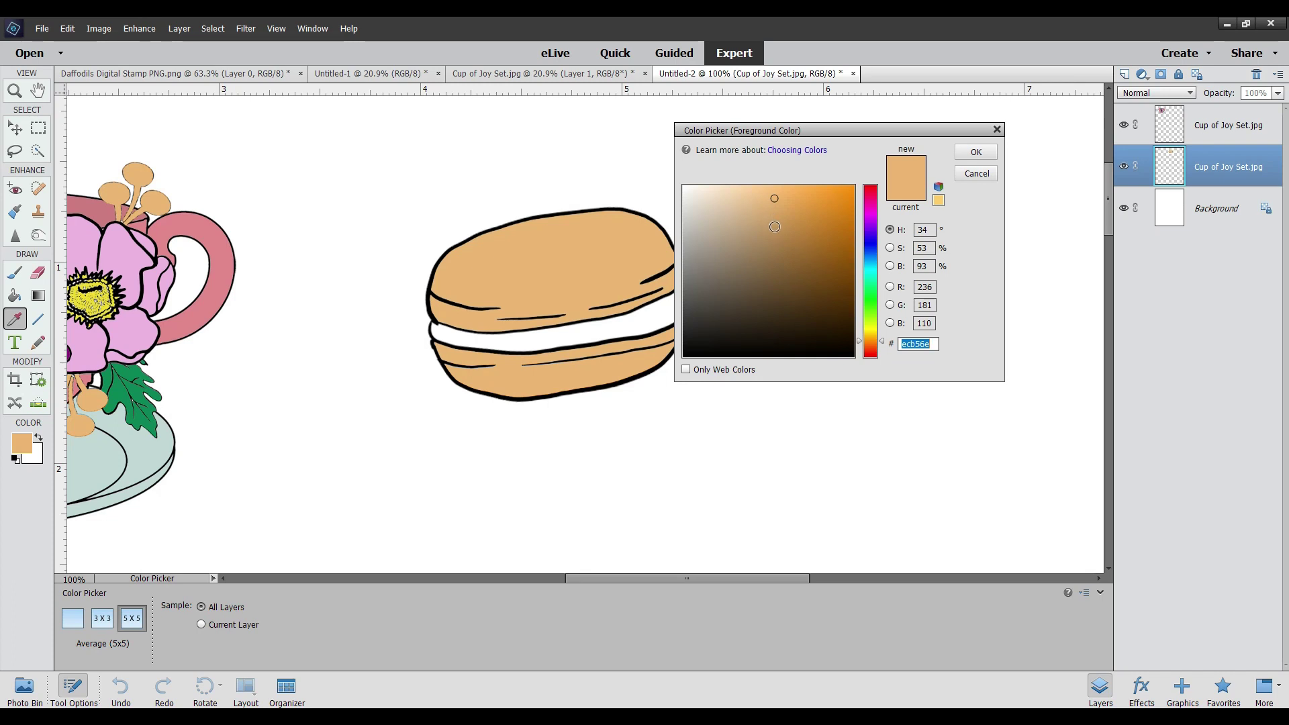
left_click(775, 227)
left_click(774, 208)
left_click(797, 209)
left_click_drag(796, 209, 803, 214)
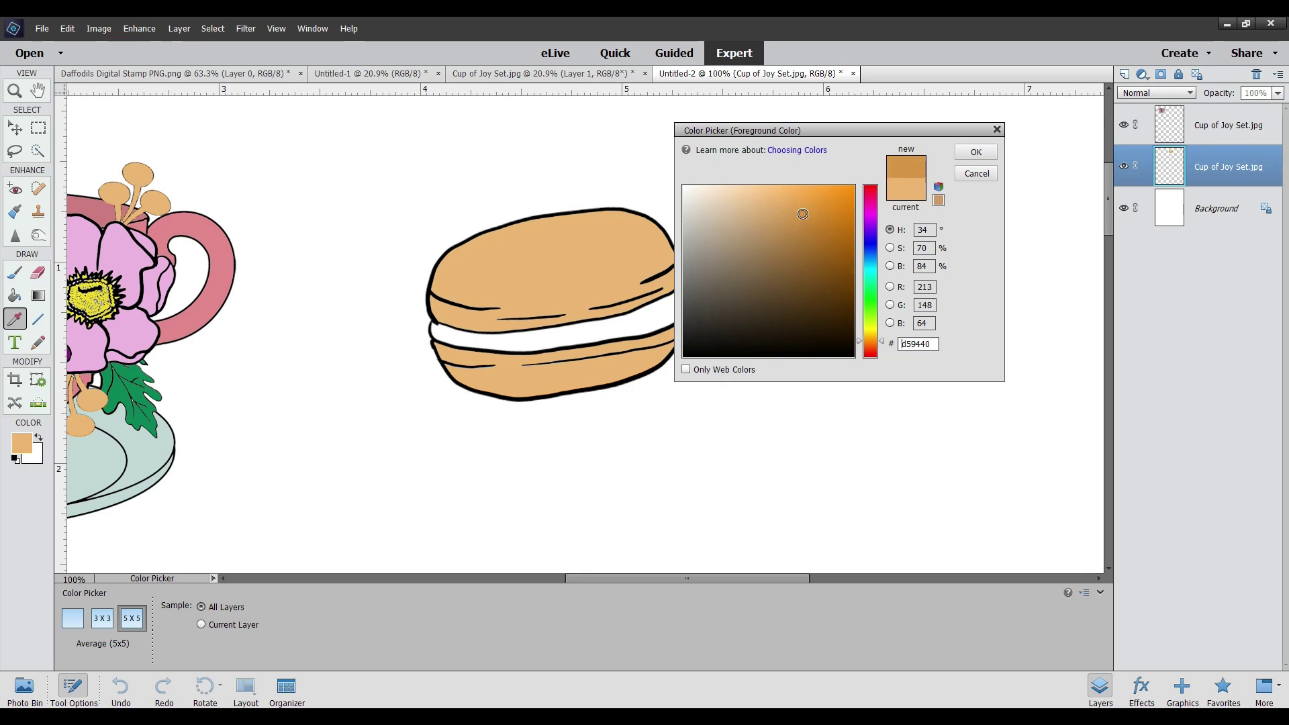
left_click(975, 154)
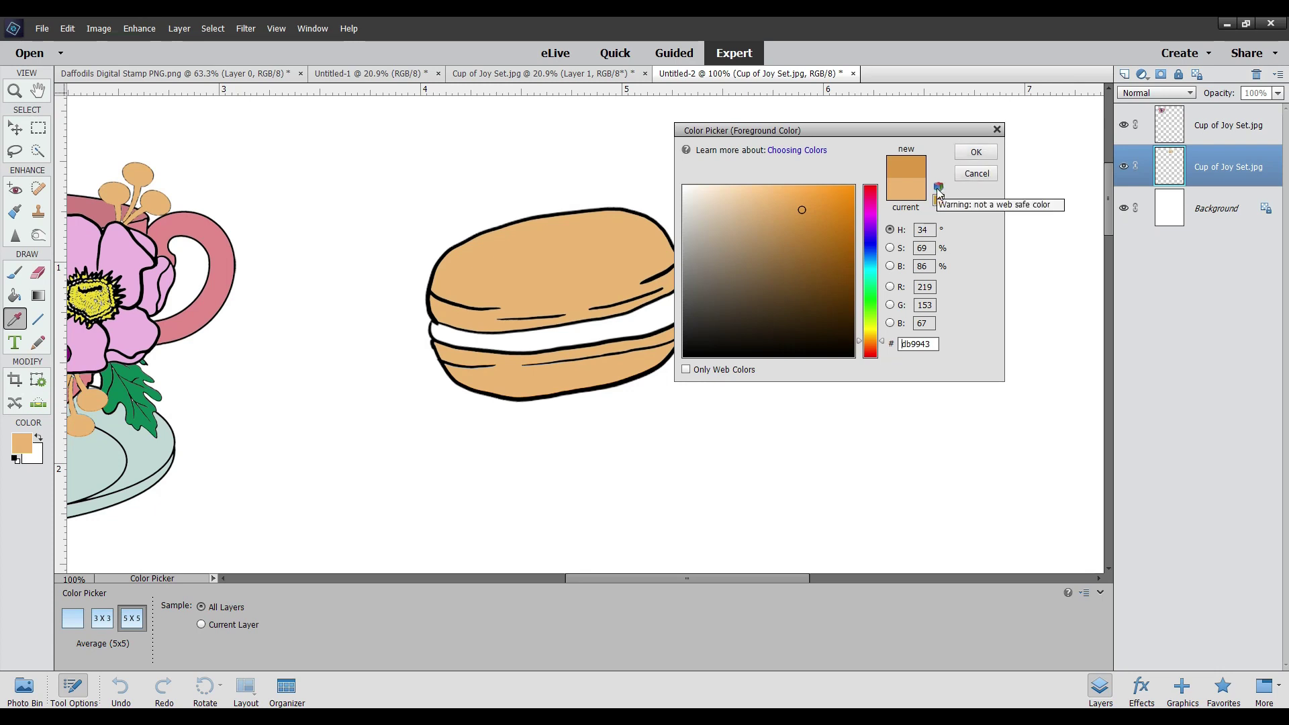
left_click(974, 153)
key("k")
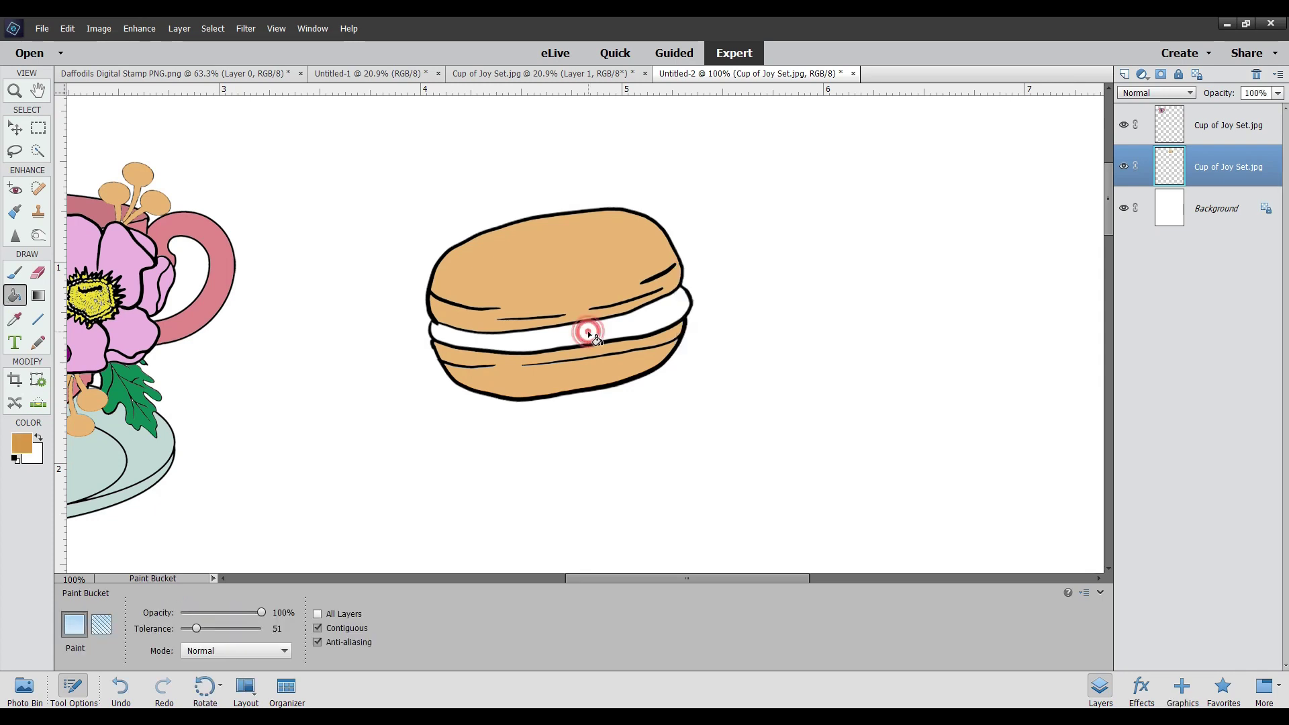
Fill the macaron's cream band with the darker orange and fit the page on screen
left_click(587, 332)
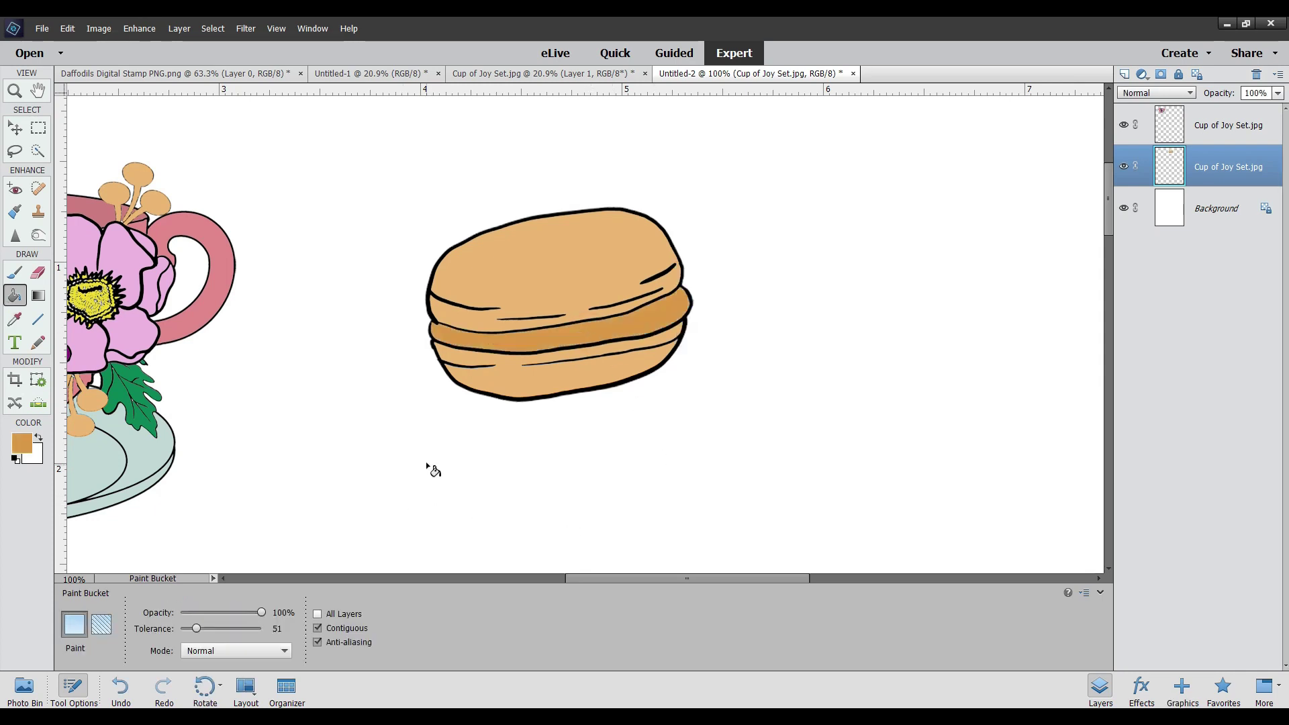
left_click(22, 443)
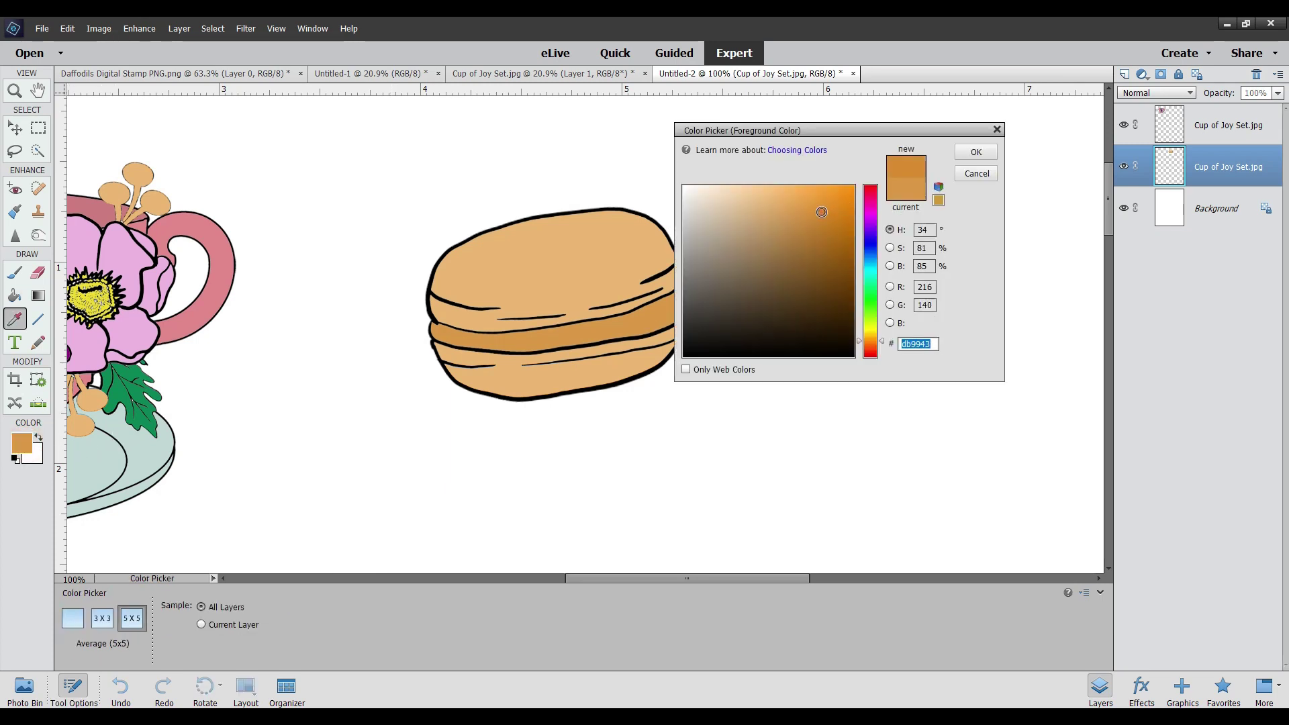
left_click(985, 151)
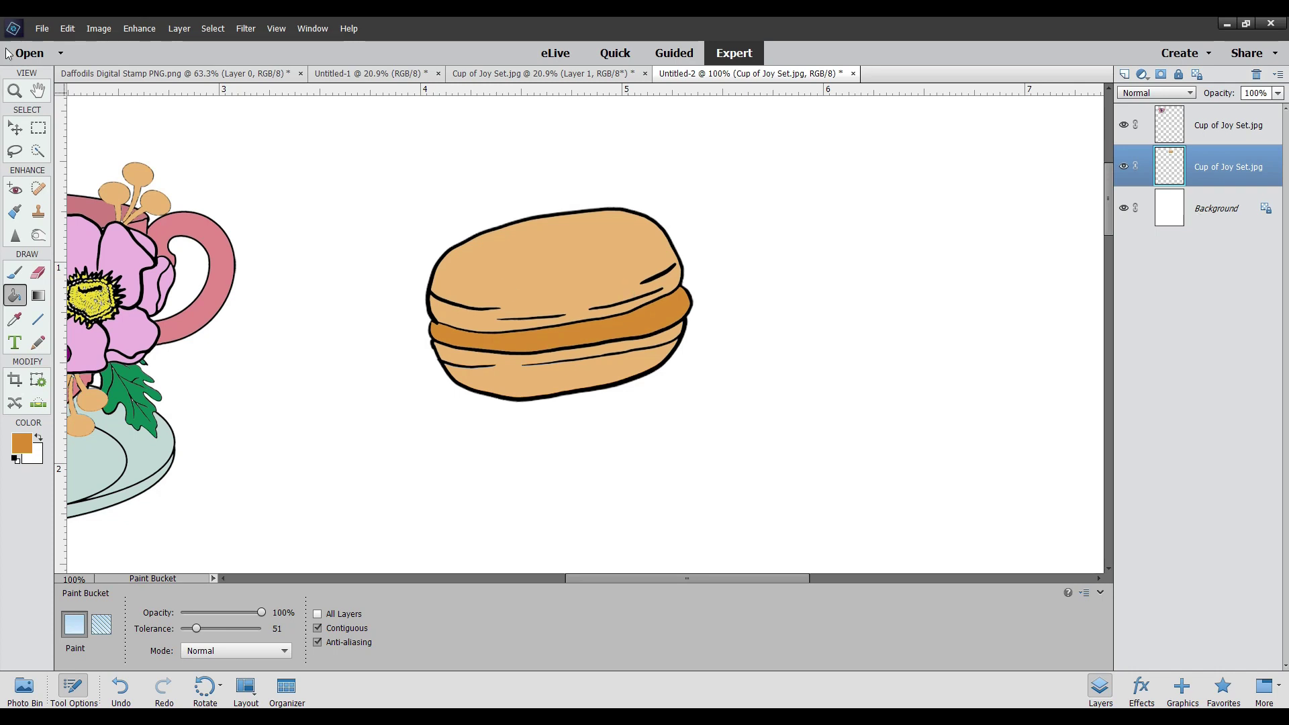
left_click(14, 90)
left_click(350, 628)
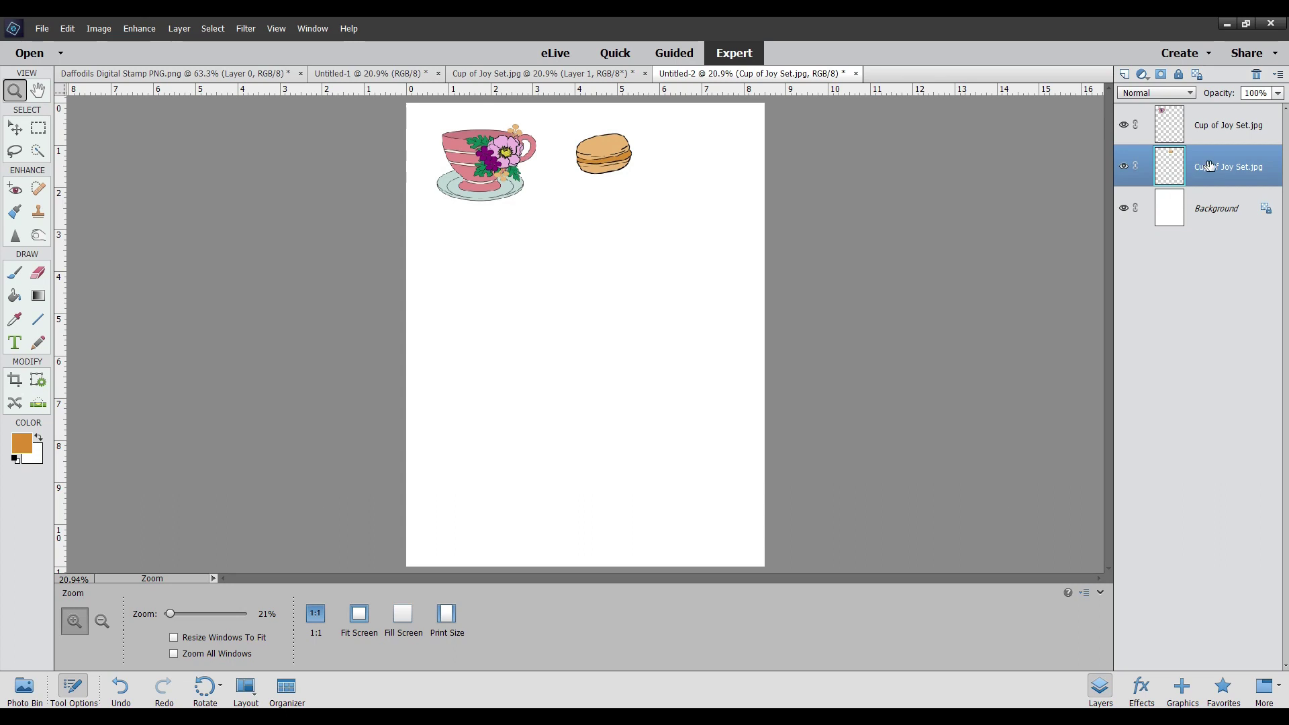
Undo the macaron's colour fills, keeping the layer simplified
left_click(120, 688)
left_click(120, 688)
left_click(120, 688)
left_click(119, 688)
left_click(120, 688)
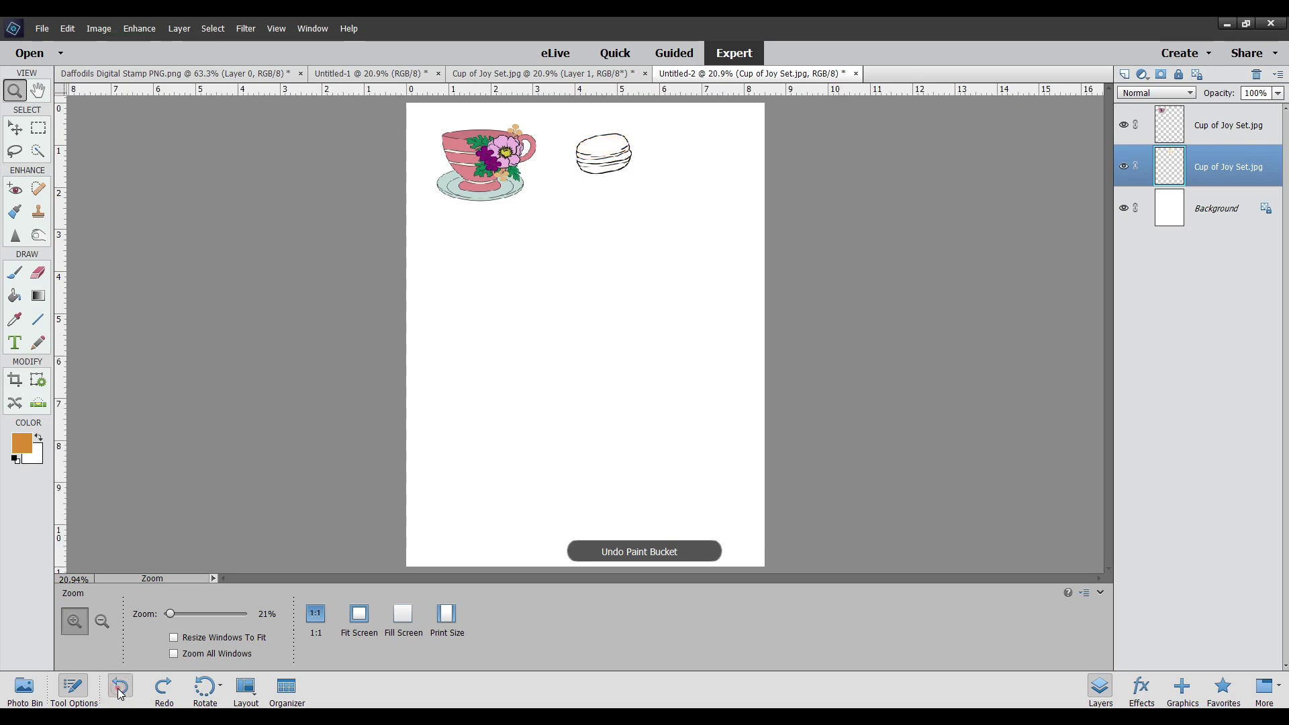
left_click(164, 688)
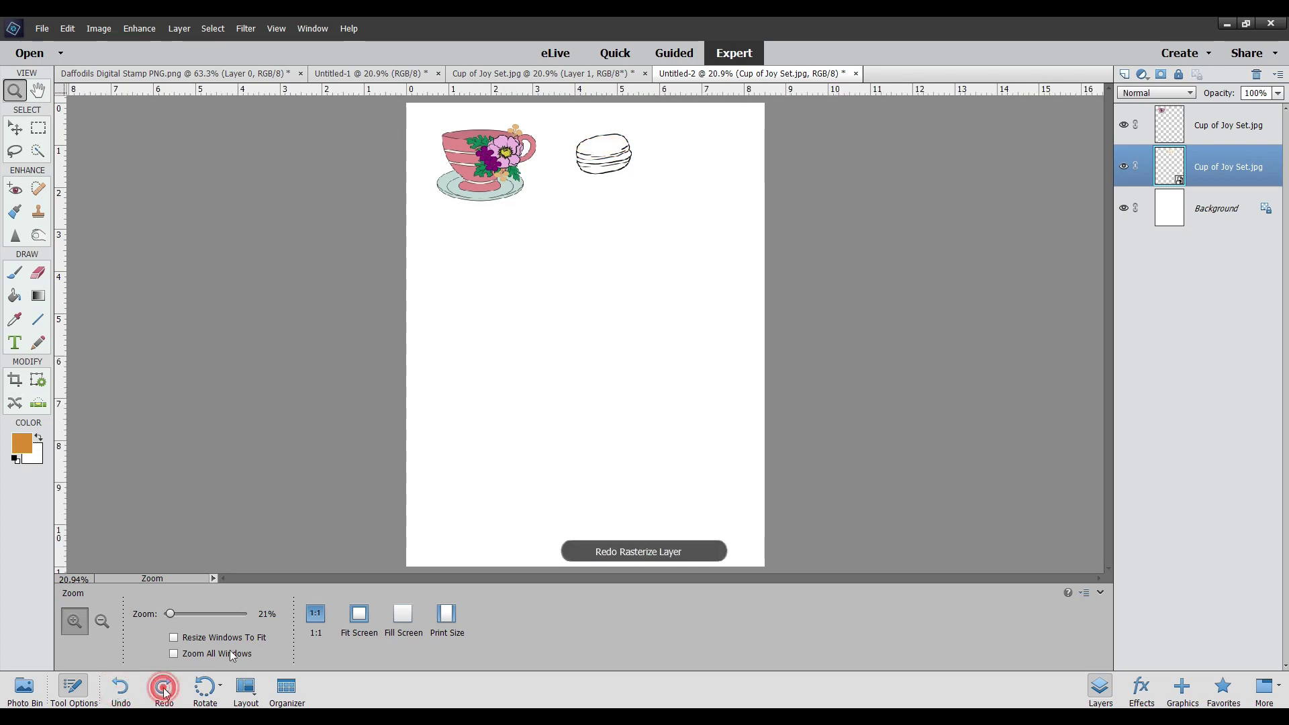
Duplicate the macaron layer and move the copy to the right of the original
right_click(1225, 148)
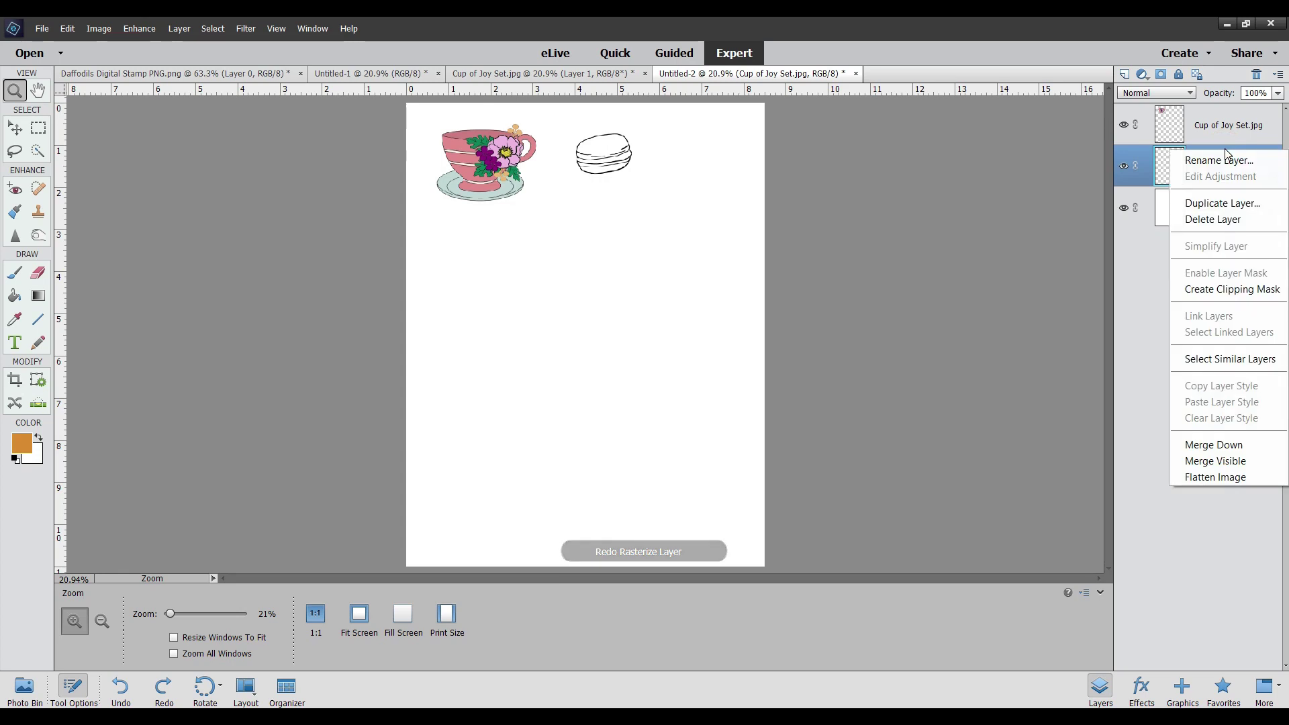
left_click(1216, 204)
left_click(777, 233)
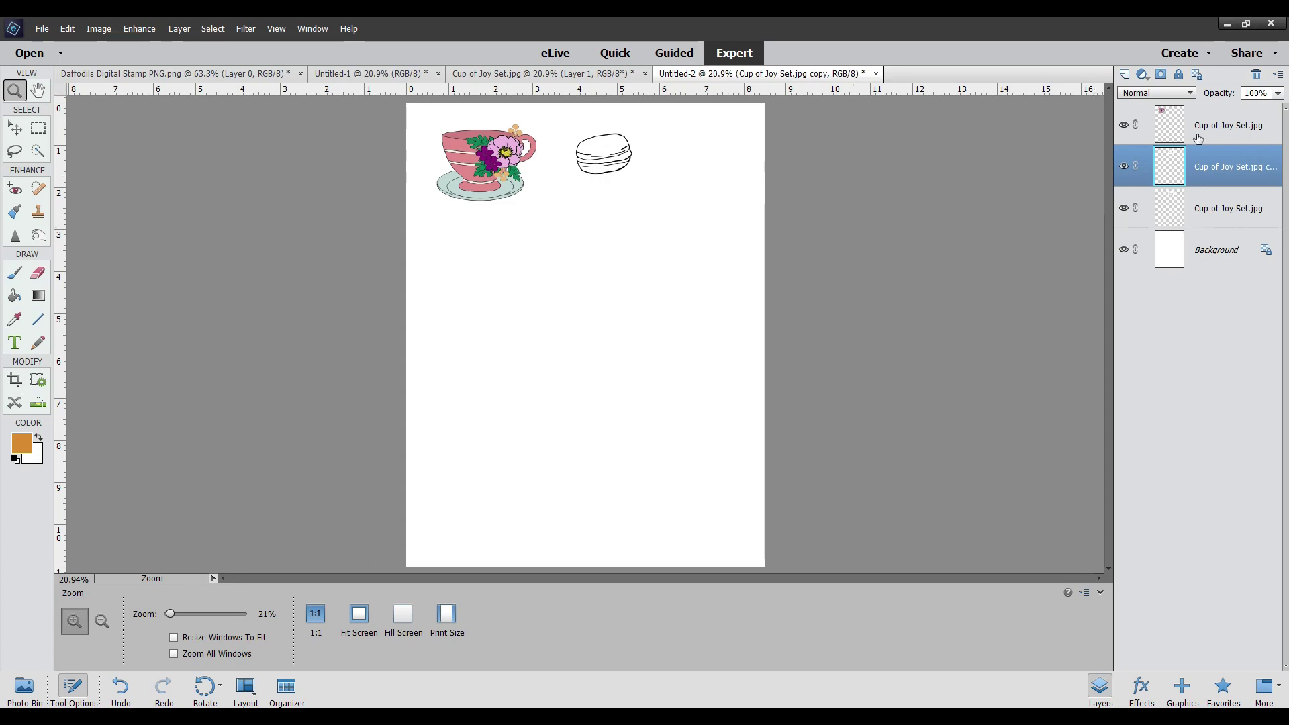
left_click(15, 128)
left_click_drag(617, 154, 694, 151)
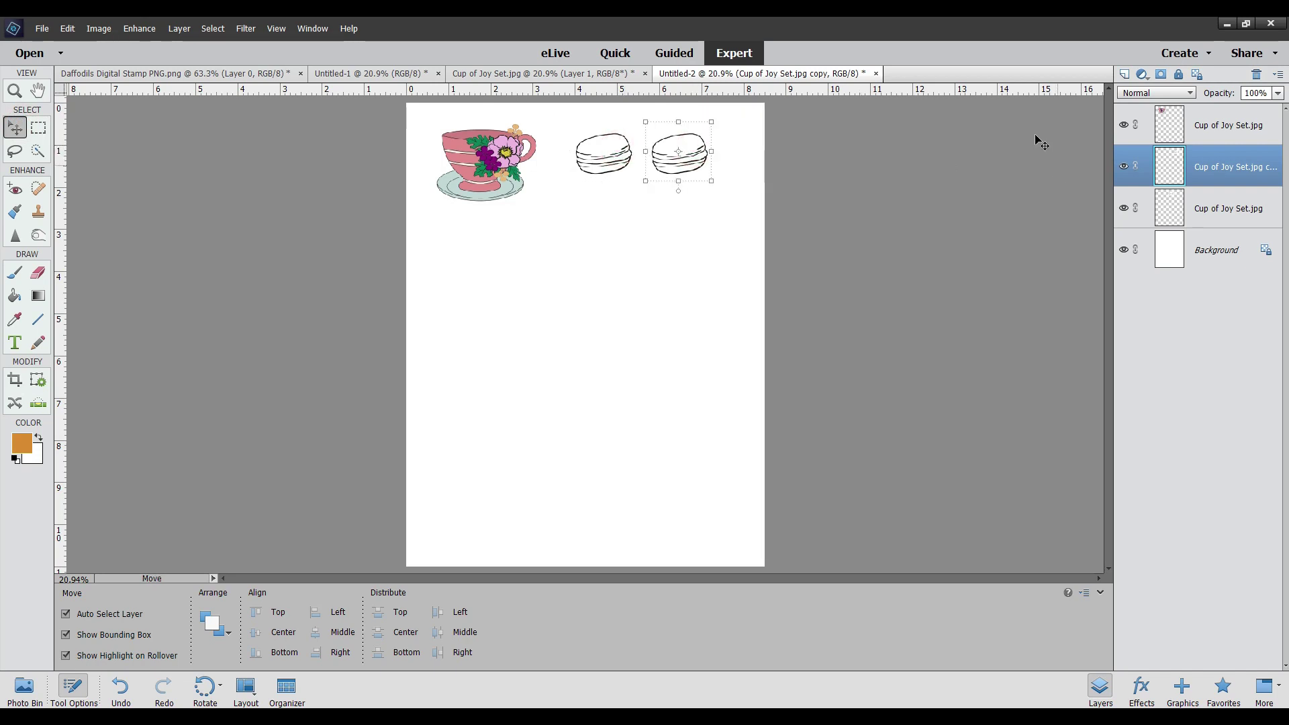
left_click(1237, 253)
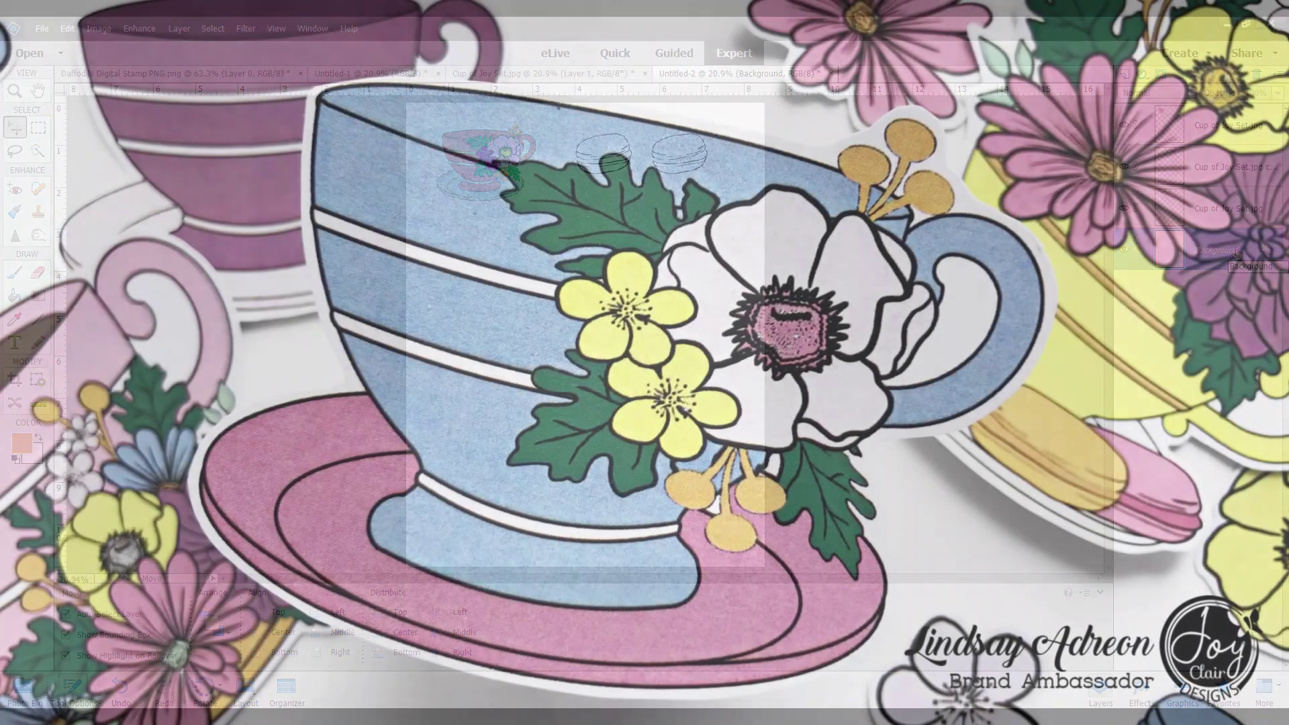